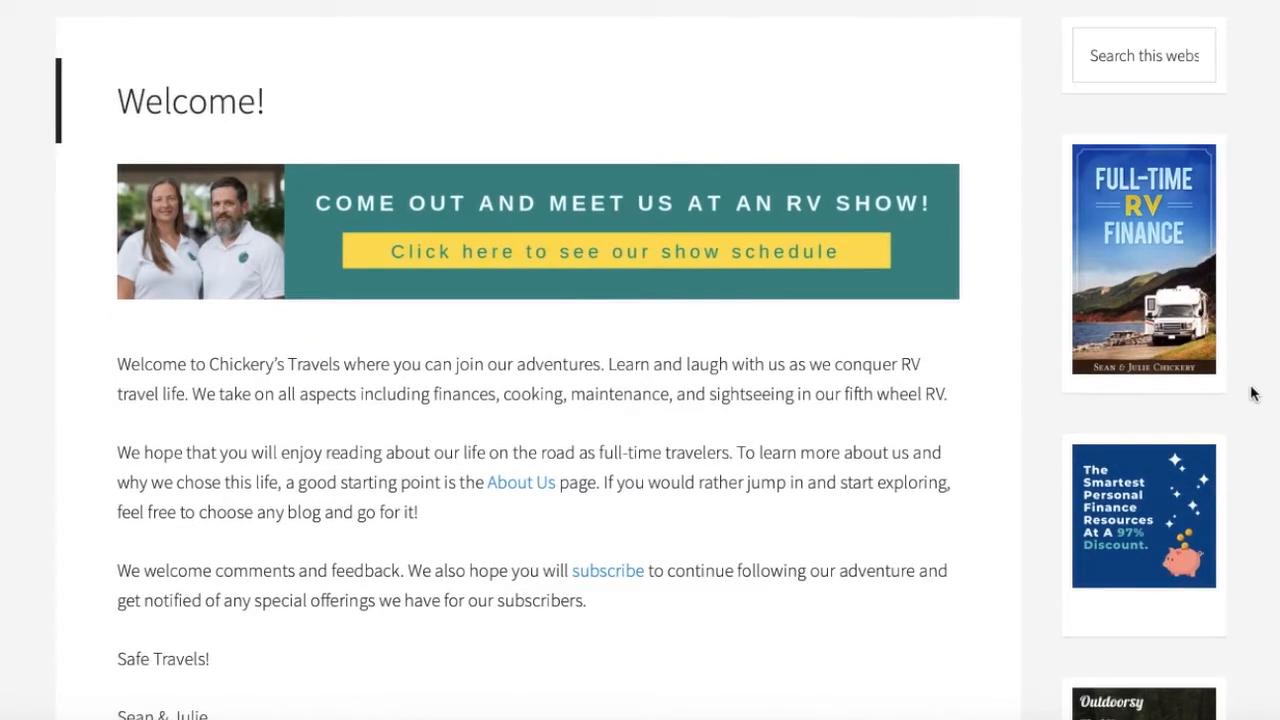
pyautogui.scroll(-1, 1253, 394)
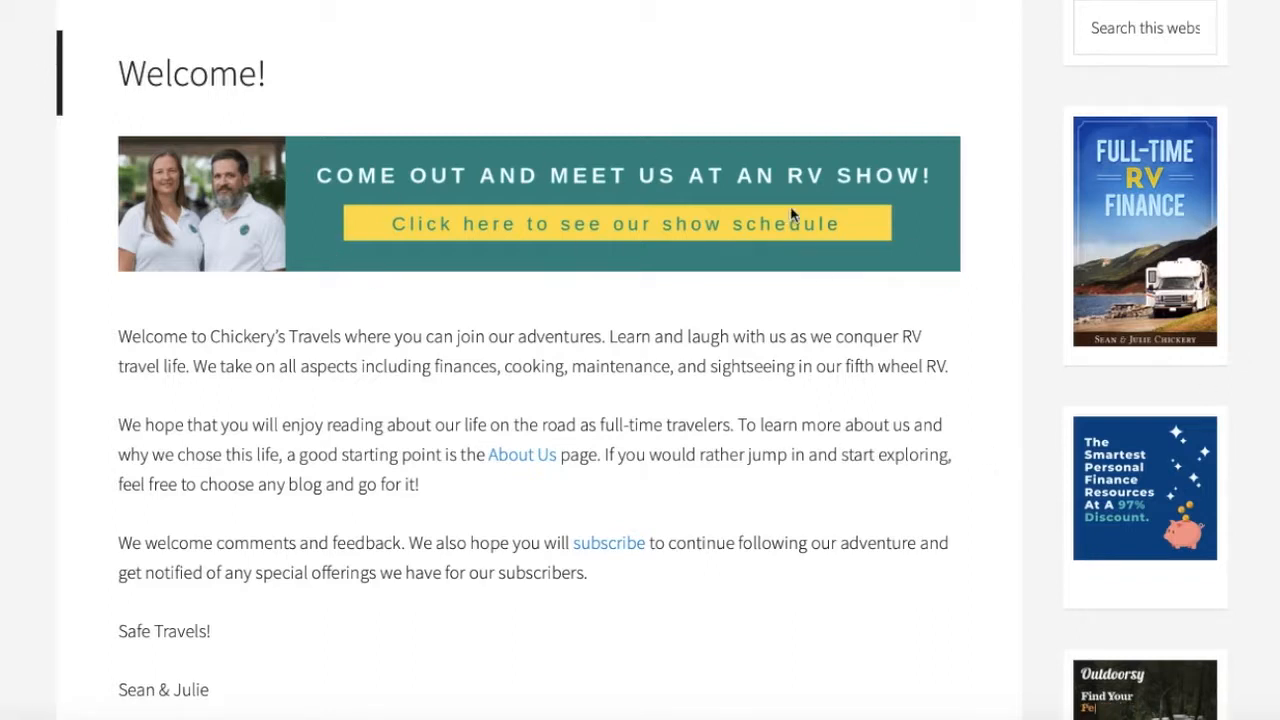
# Scroll through the Chickery's Travels welcome page to examine its welcome text and layout
pyautogui.scroll(-2, 1251, 652)
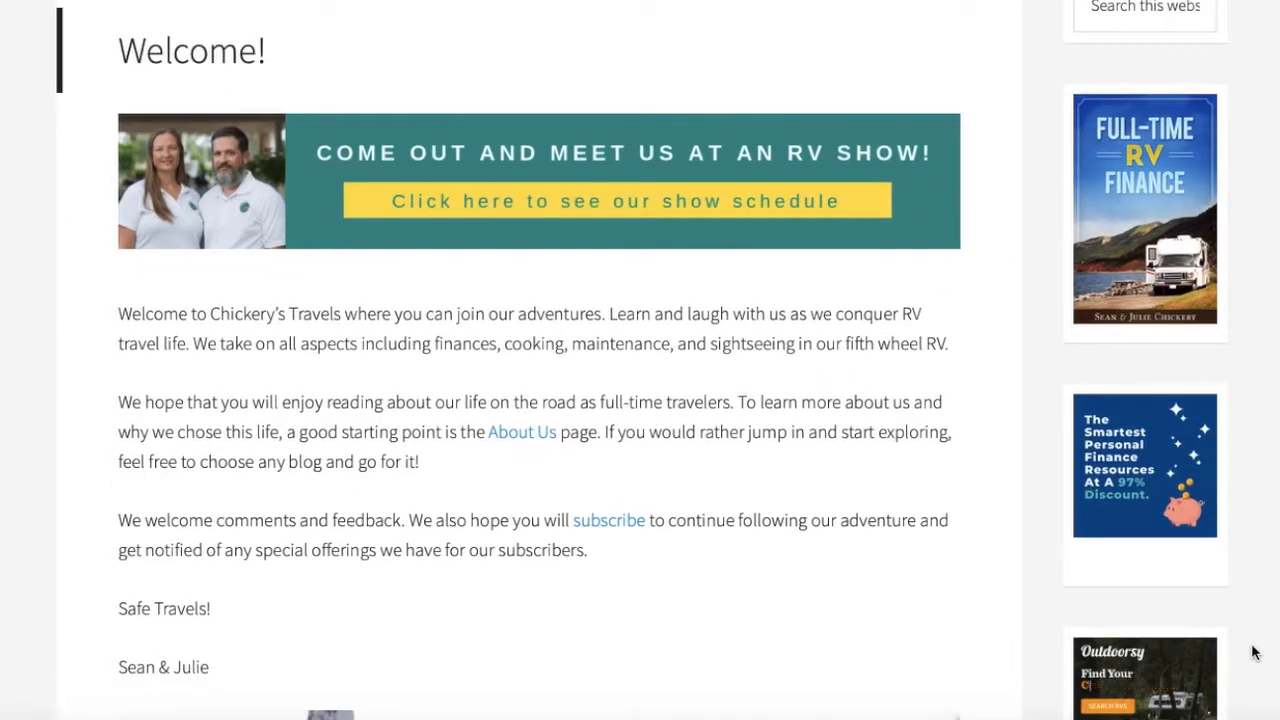
pyautogui.scroll(-5, 1256, 652)
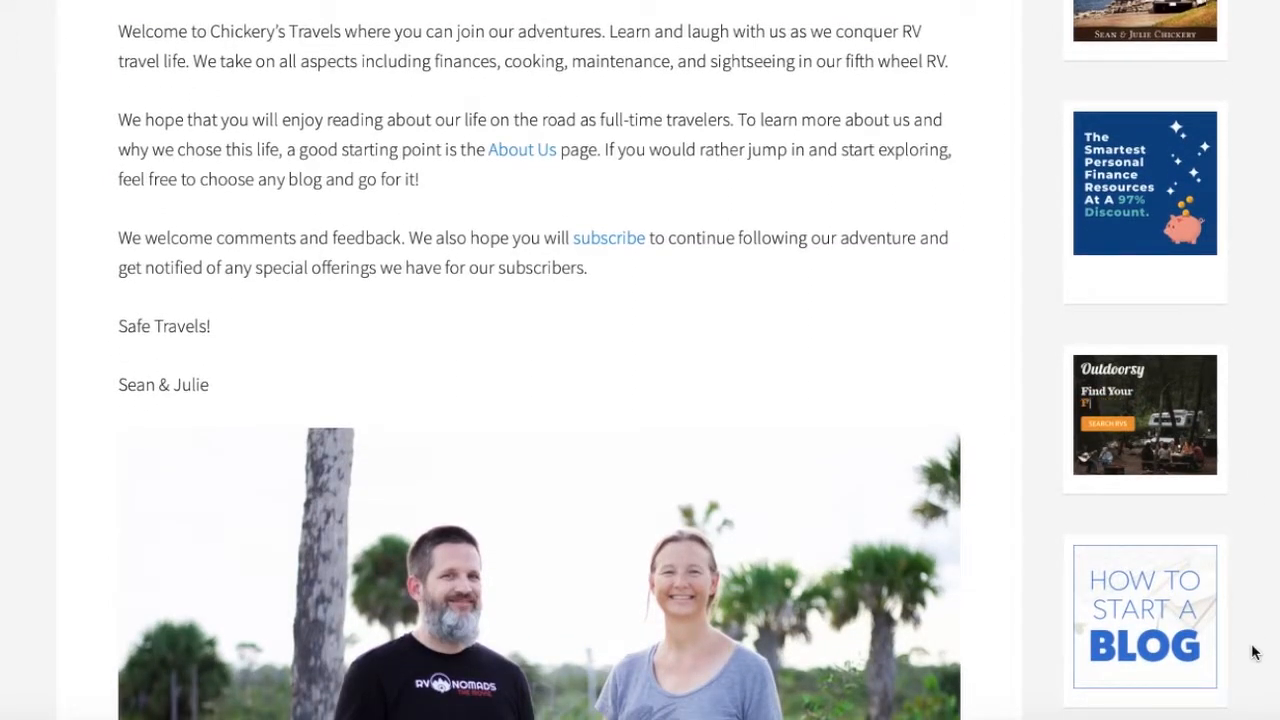
pyautogui.scroll(-4, 1251, 652)
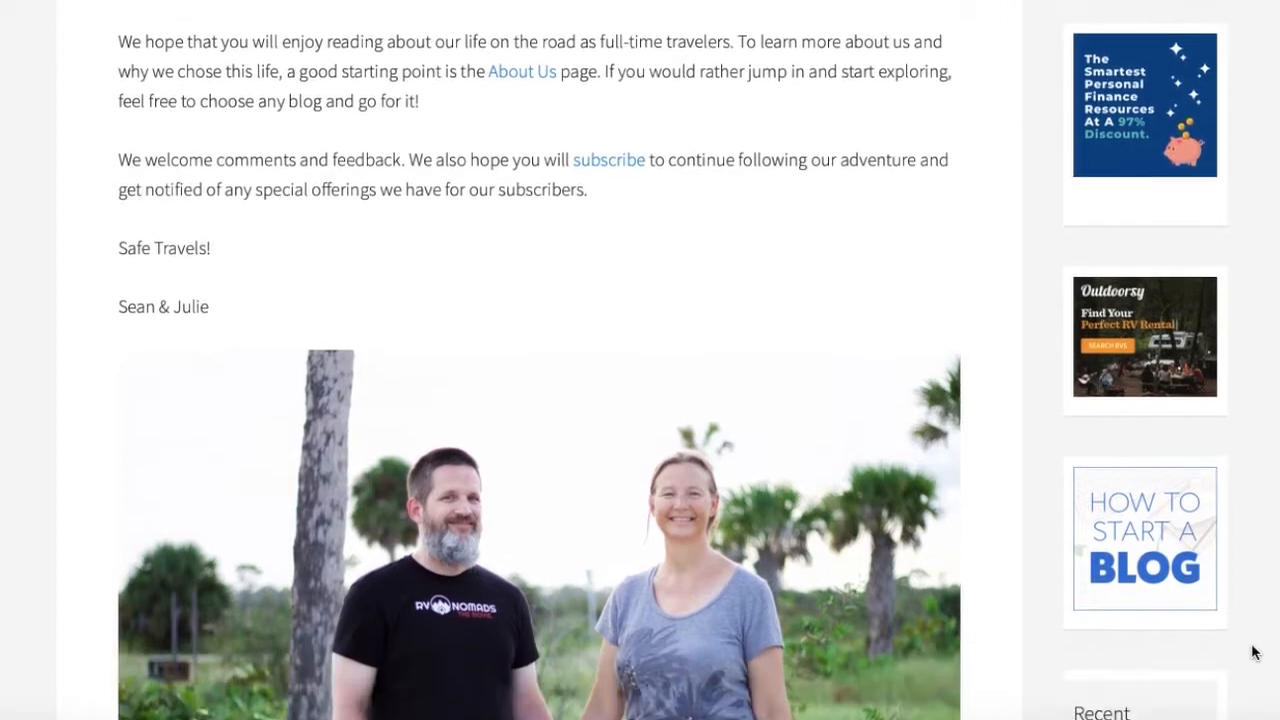
pyautogui.scroll(-1, 1256, 652)
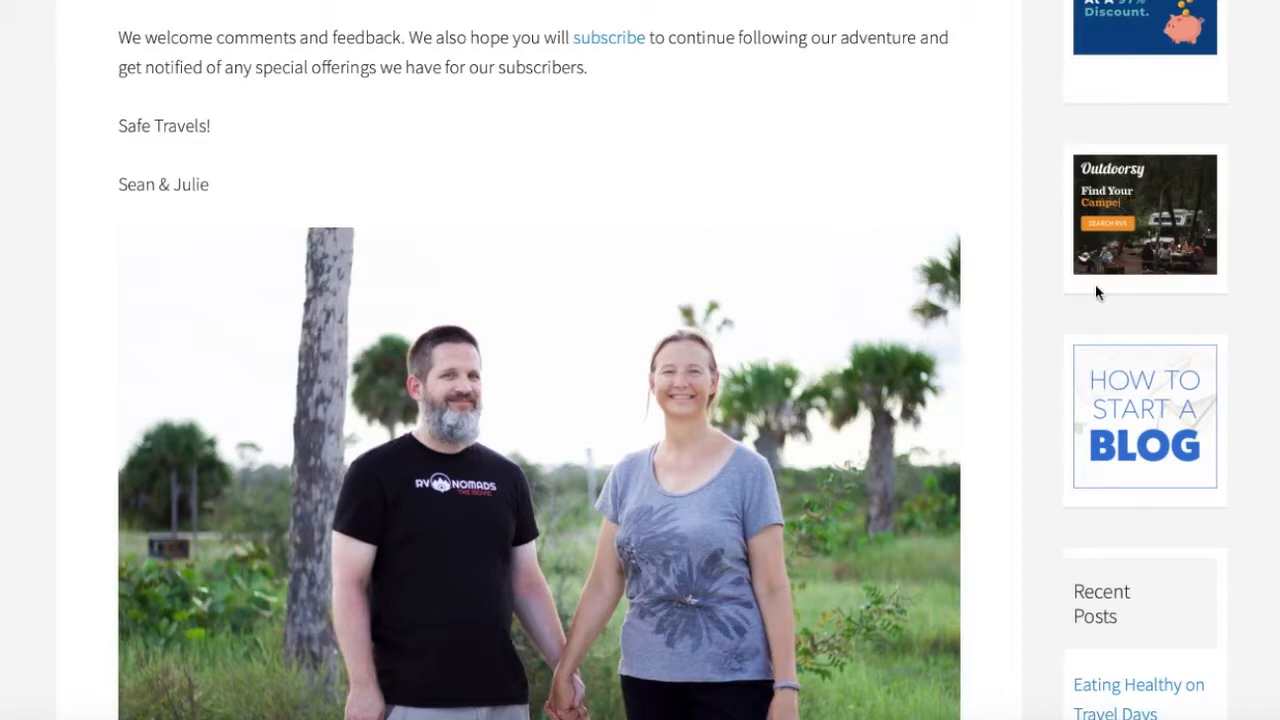
pyautogui.scroll(3, 653, 256)
pyautogui.scroll(5, 653, 256)
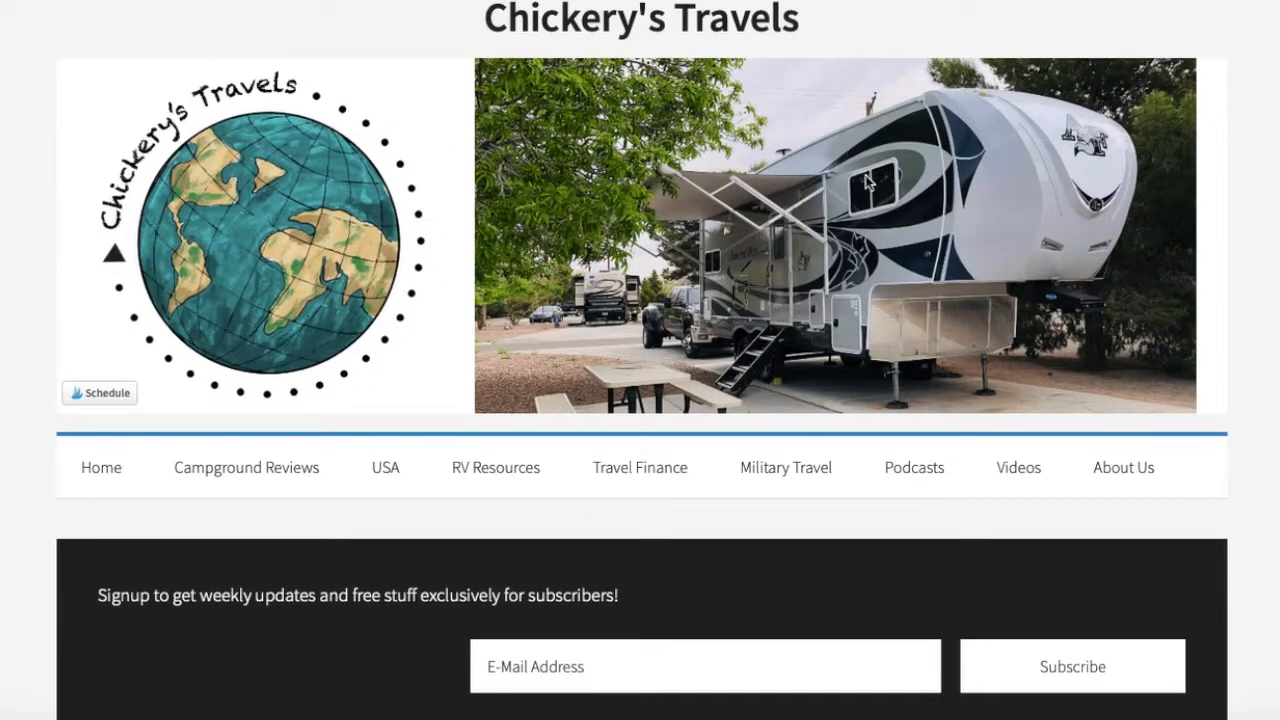
pyautogui.moveTo(1130, 476)
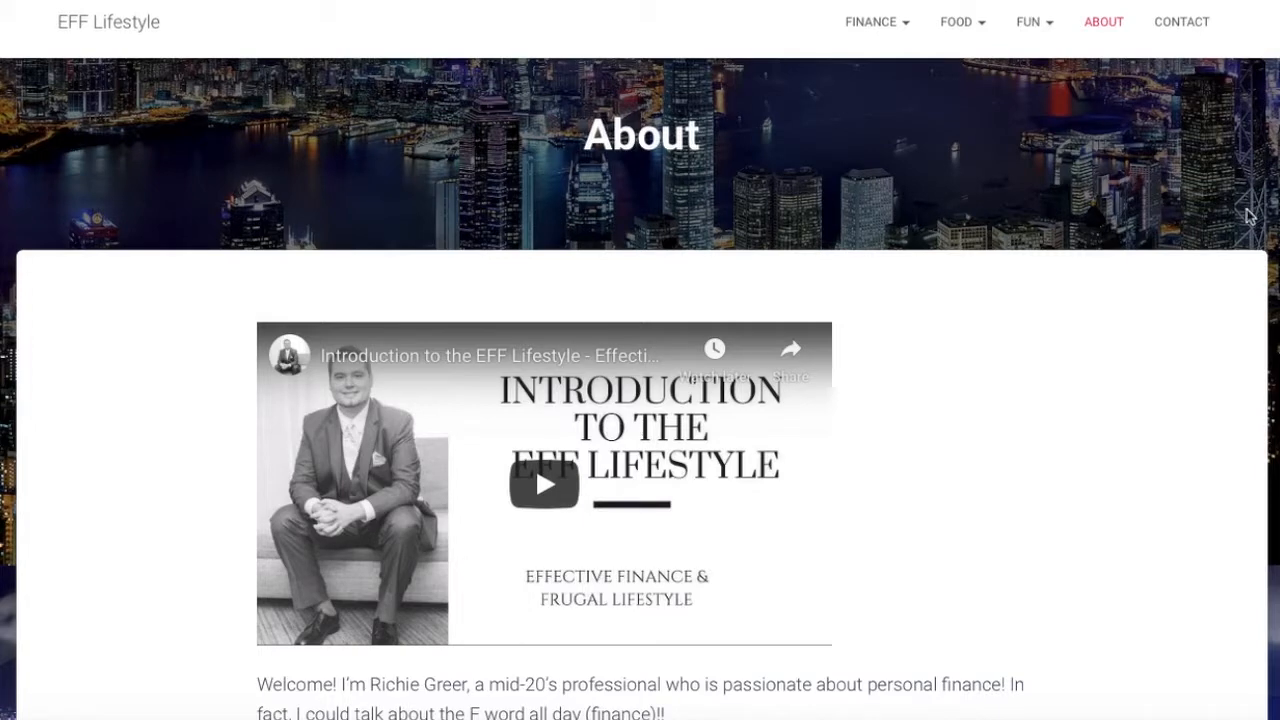
# Scroll through the EFF Lifestyle About page to read its introduction video and text
pyautogui.scroll(-1, 1223, 286)
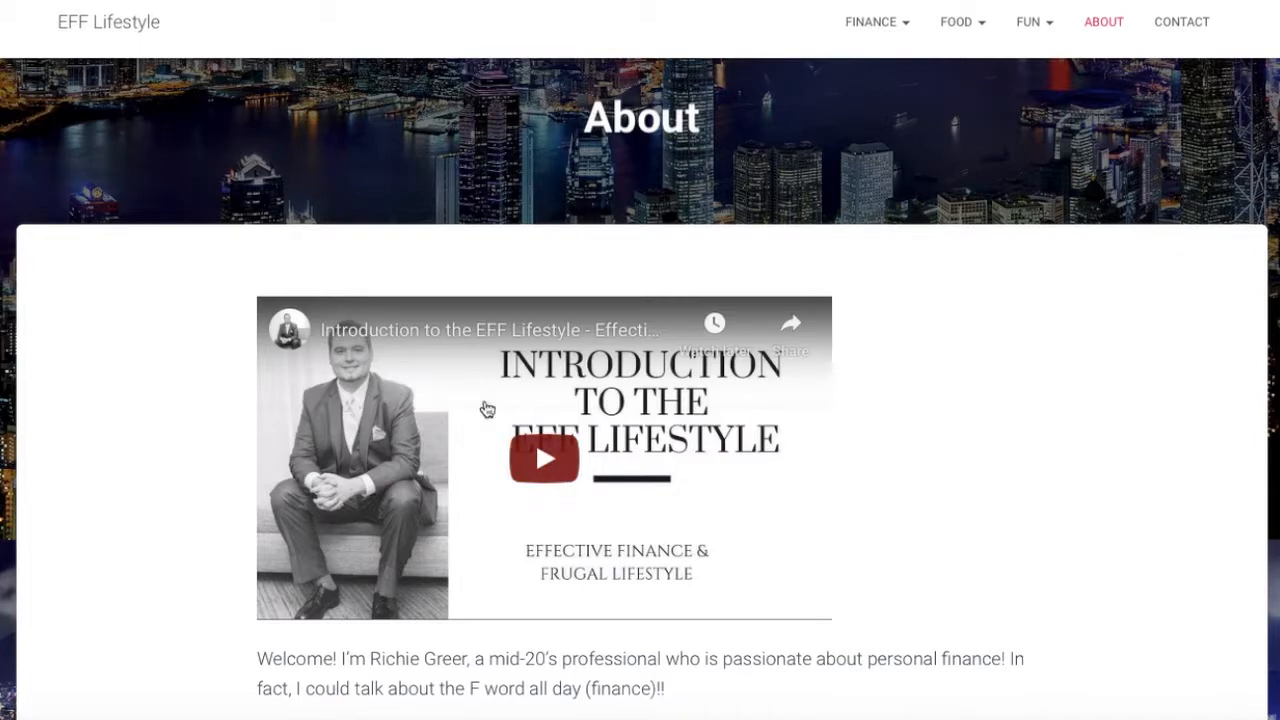
pyautogui.scroll(-4, 1126, 557)
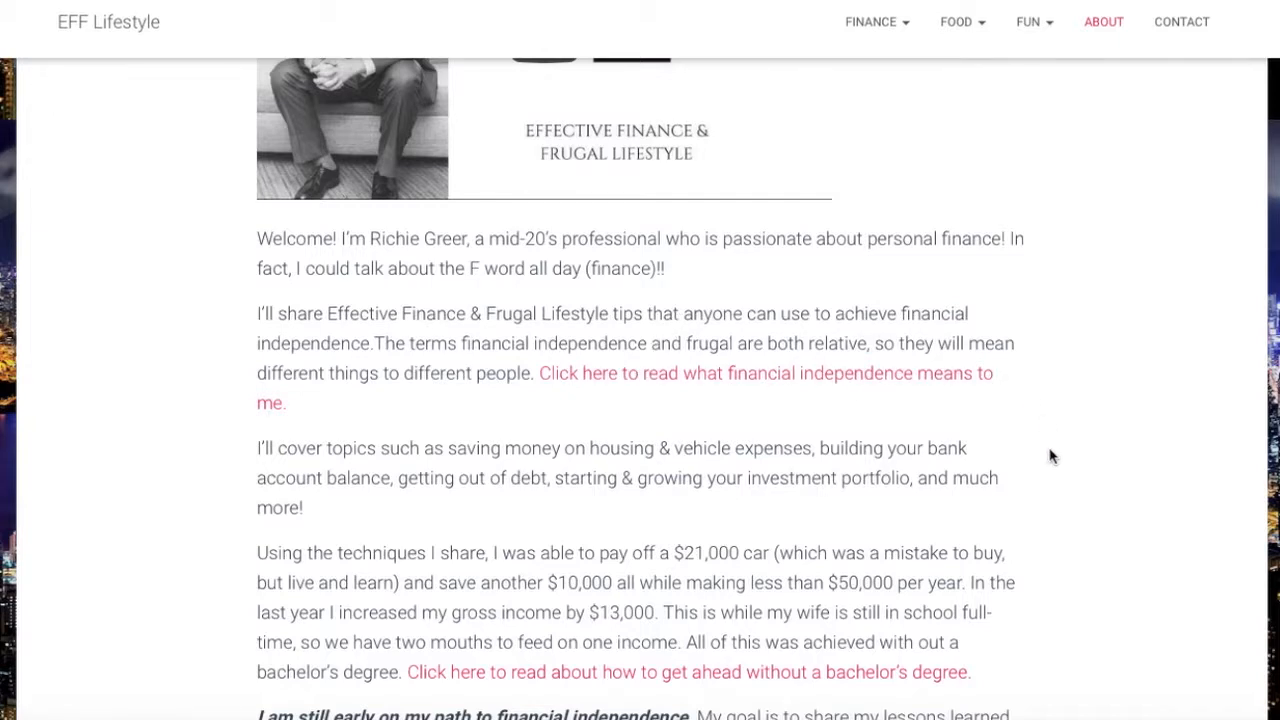
pyautogui.scroll(-2, 1050, 456)
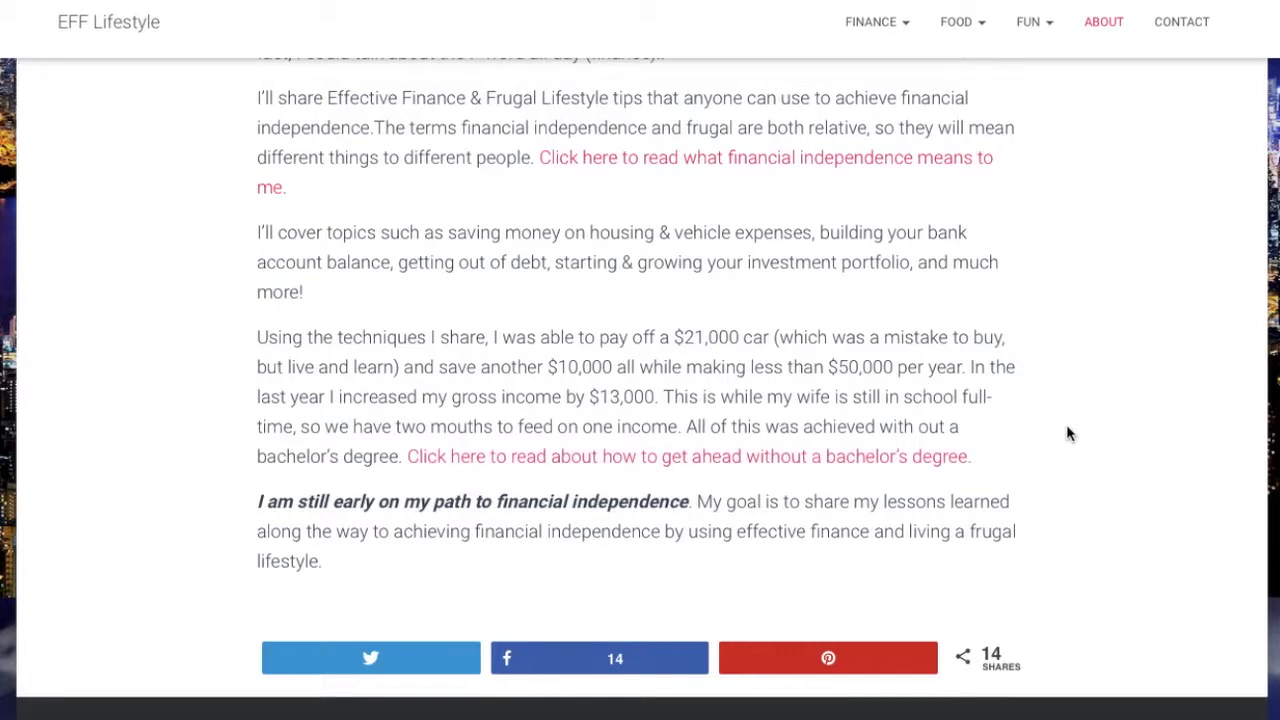
pyautogui.scroll(1, 1066, 433)
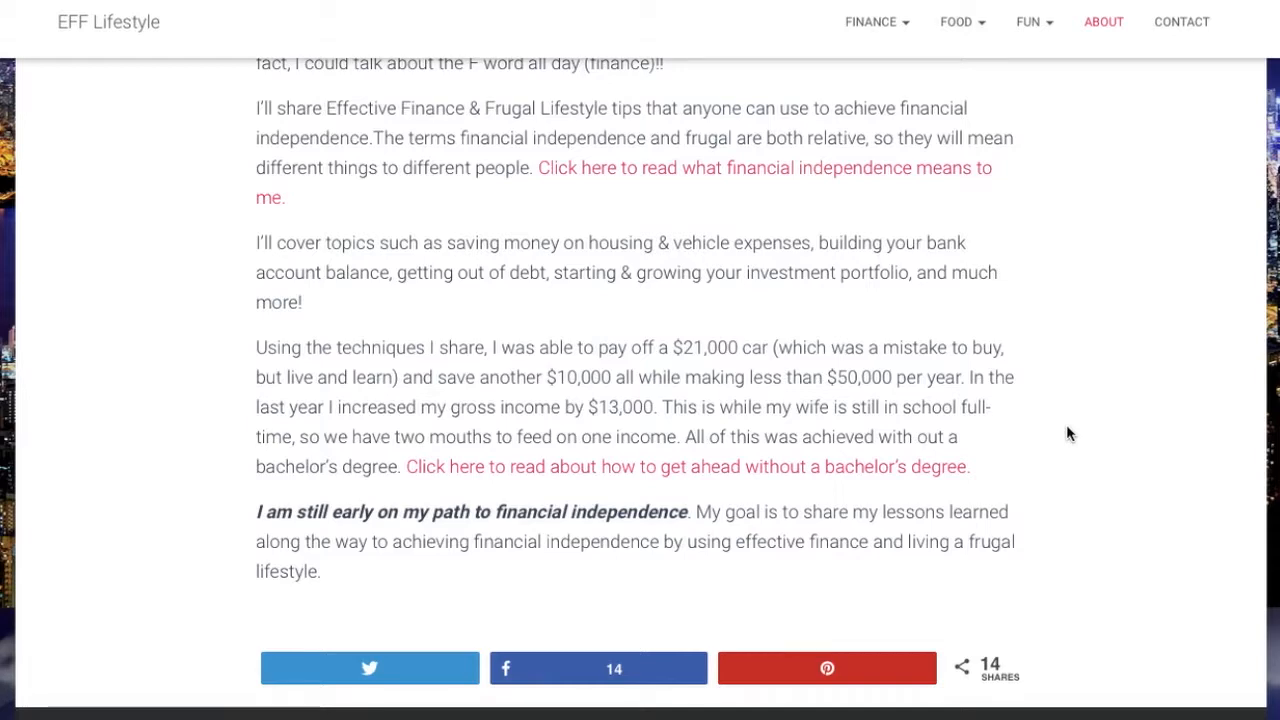
pyautogui.scroll(10, 1066, 433)
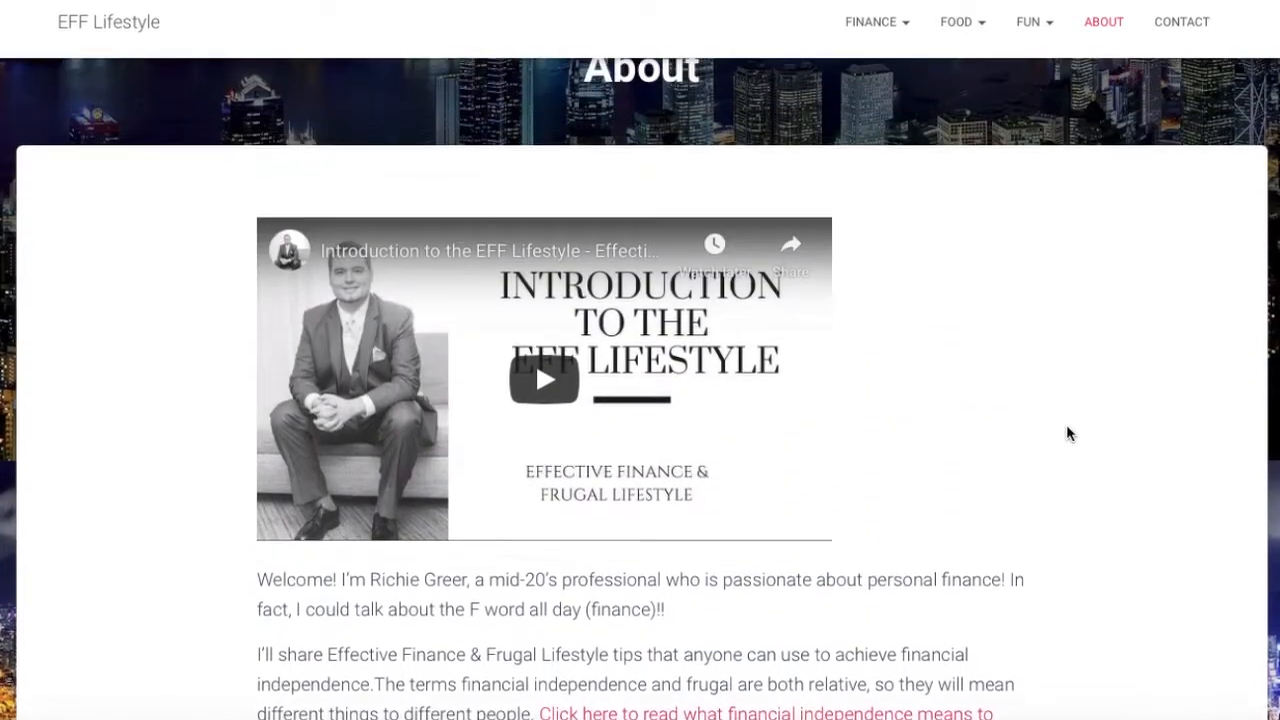
pyautogui.scroll(-7, 1066, 433)
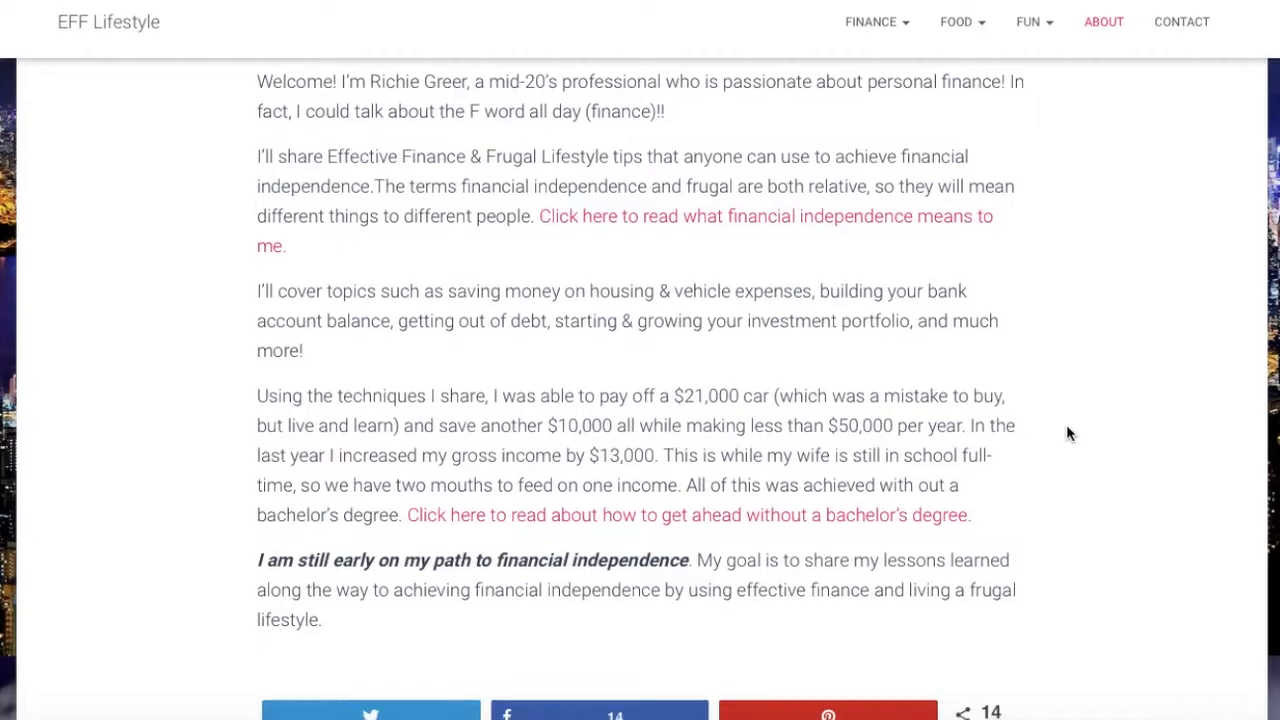
pyautogui.scroll(6, 1066, 433)
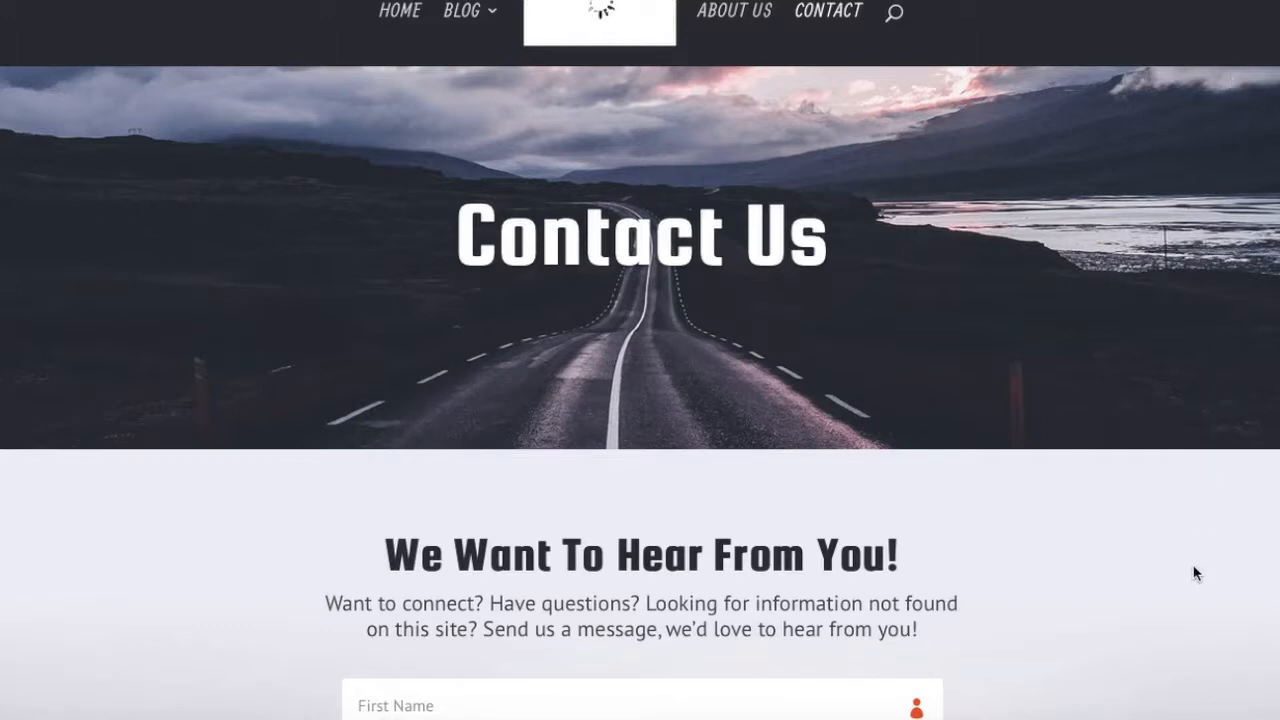
# Examine the Contact Us page and its message form
pyautogui.scroll(-3, 1194, 572)
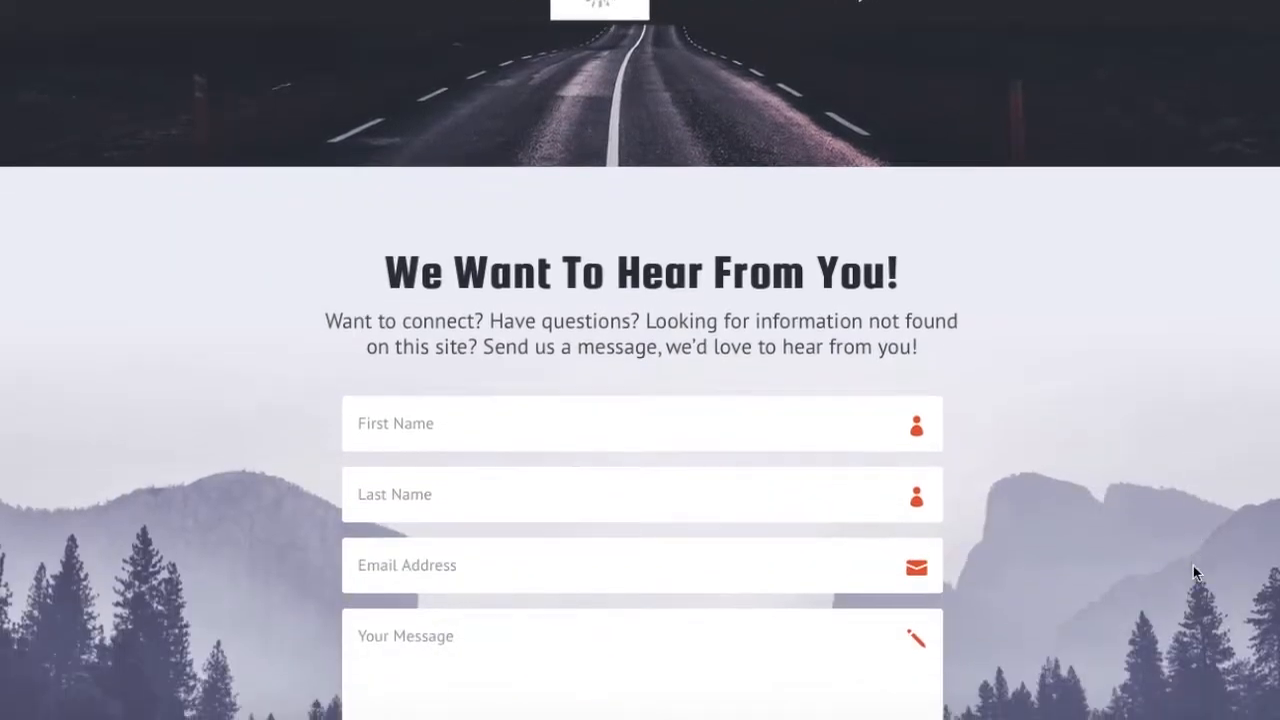
pyautogui.scroll(-2, 1193, 567)
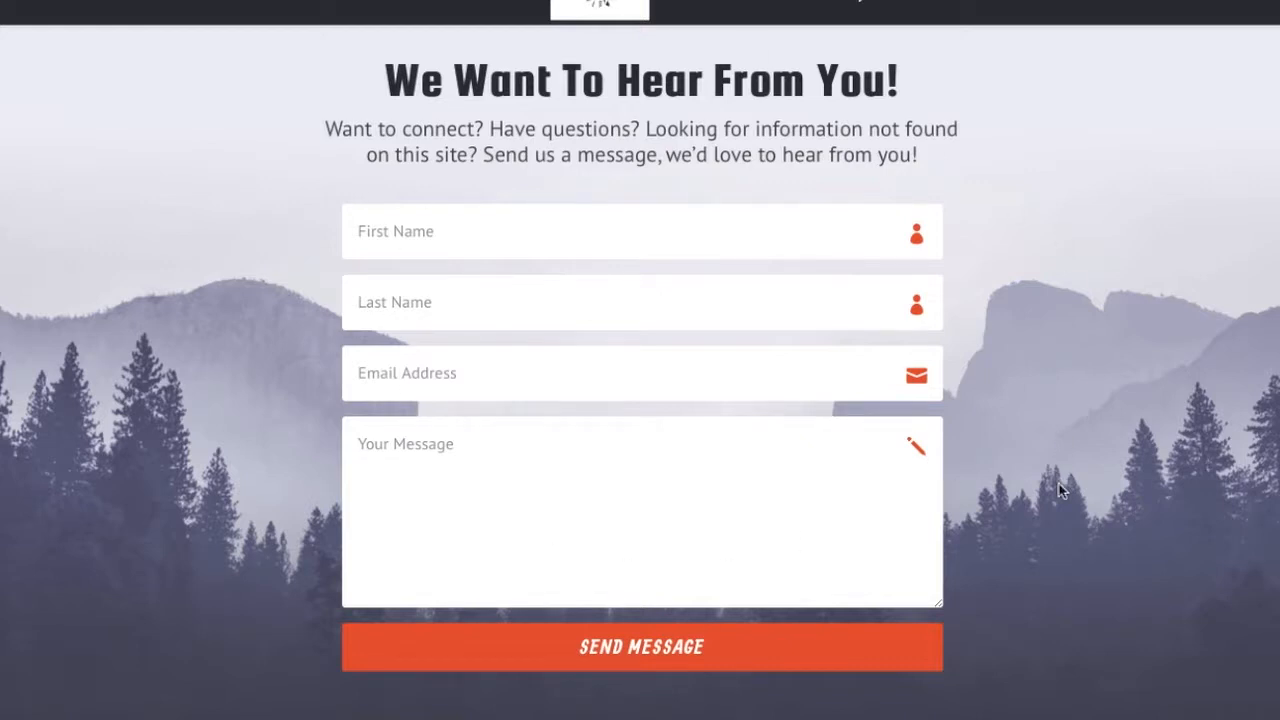
pyautogui.scroll(5, 1062, 490)
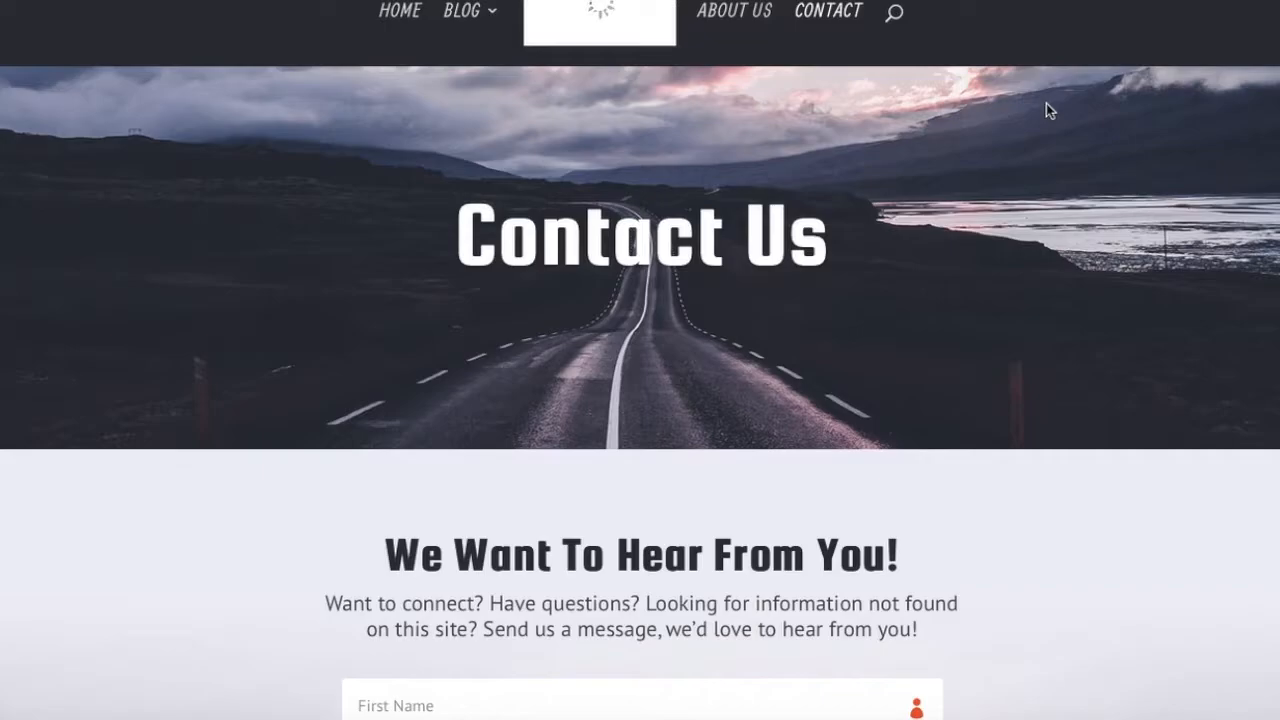
pyautogui.click(604, 1)
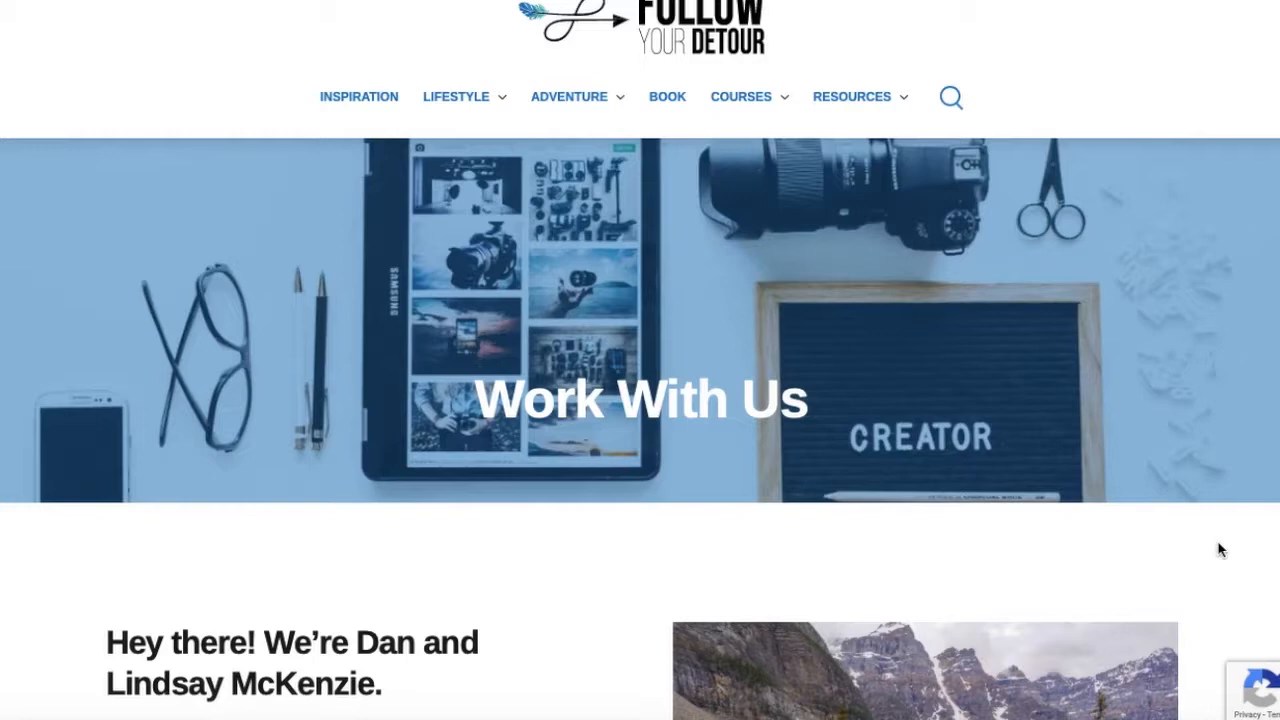
# Scroll through the Follow Your Detour Work With Us page to review its services and testimonials
pyautogui.scroll(-5, 1218, 549)
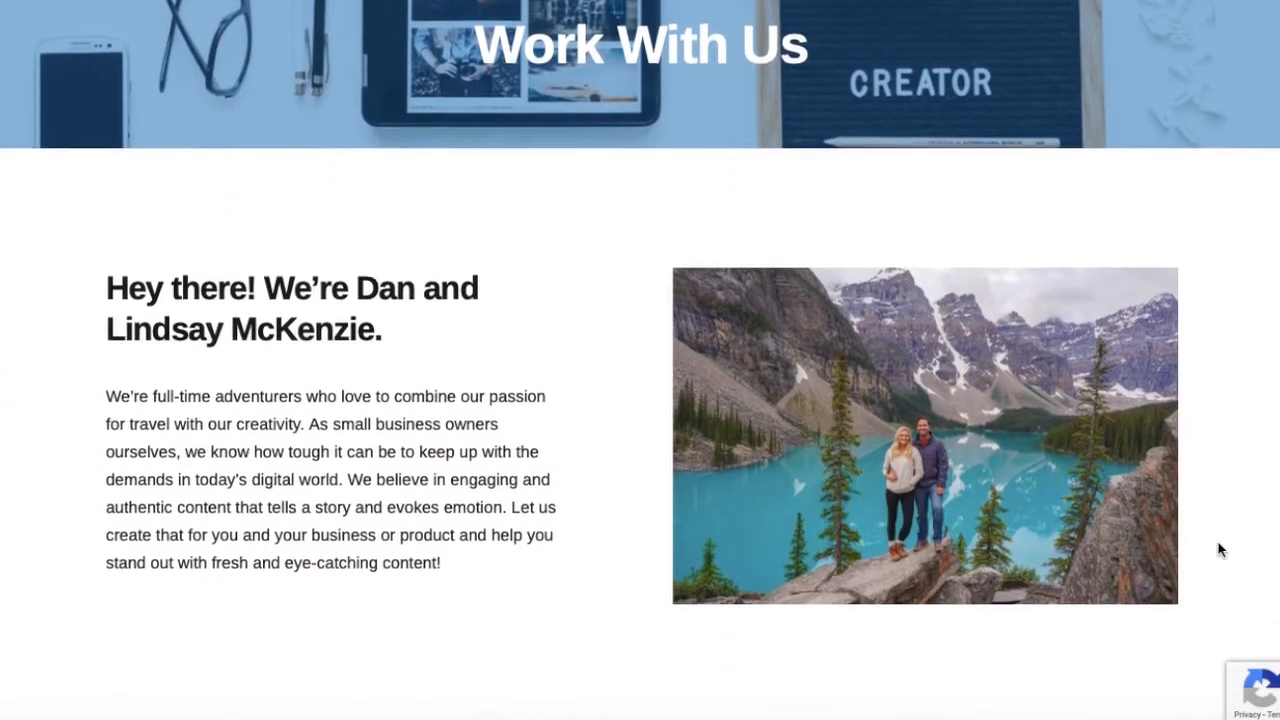
pyautogui.scroll(-1, 1218, 549)
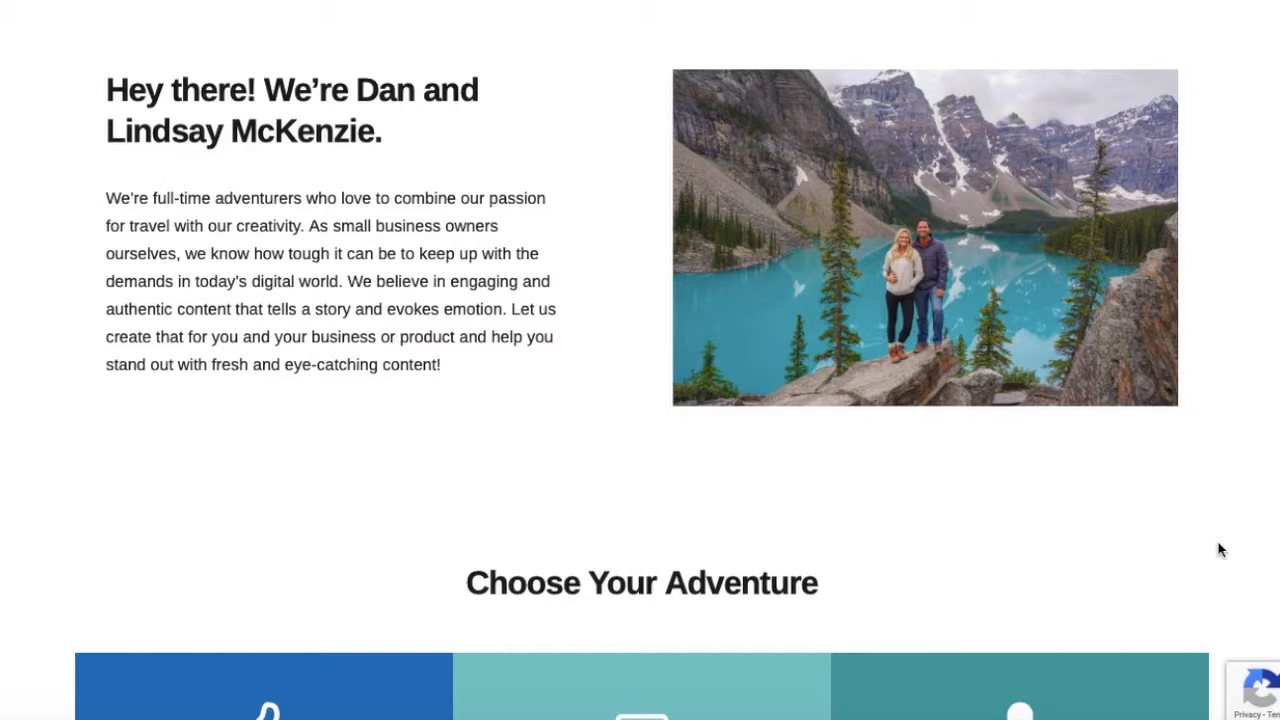
pyautogui.scroll(-5, 1218, 549)
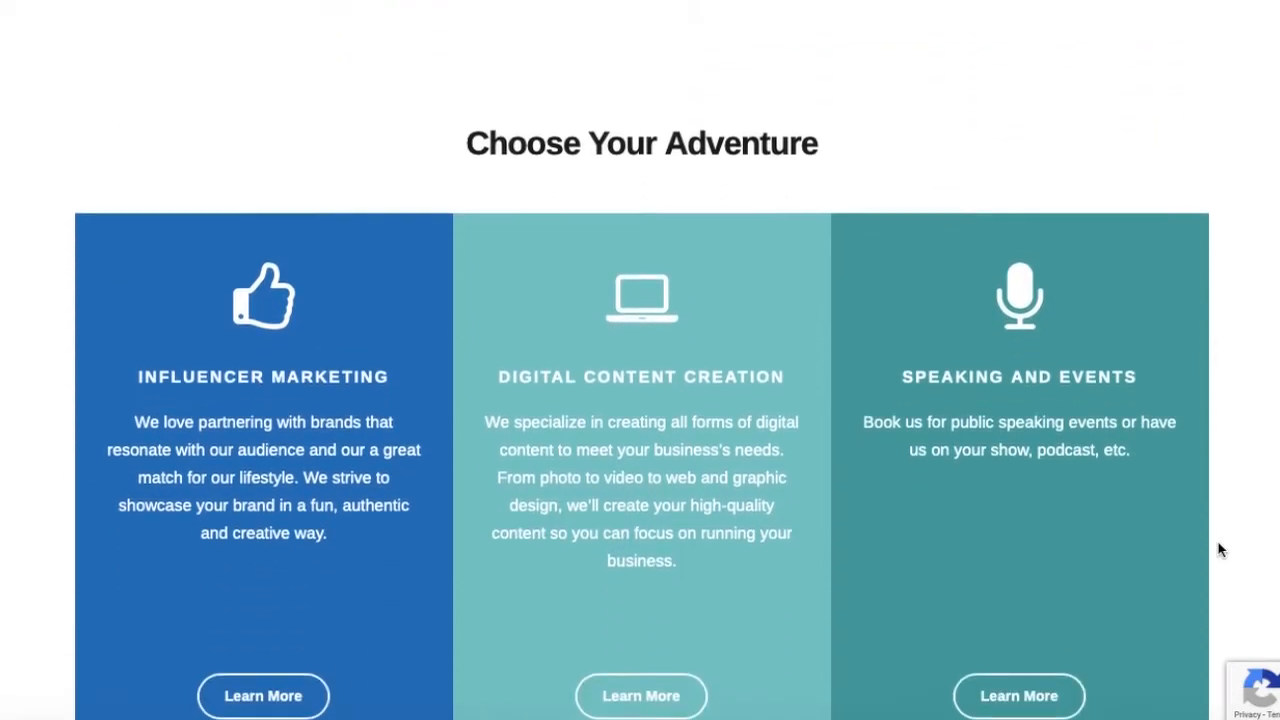
pyautogui.scroll(-1, 1218, 549)
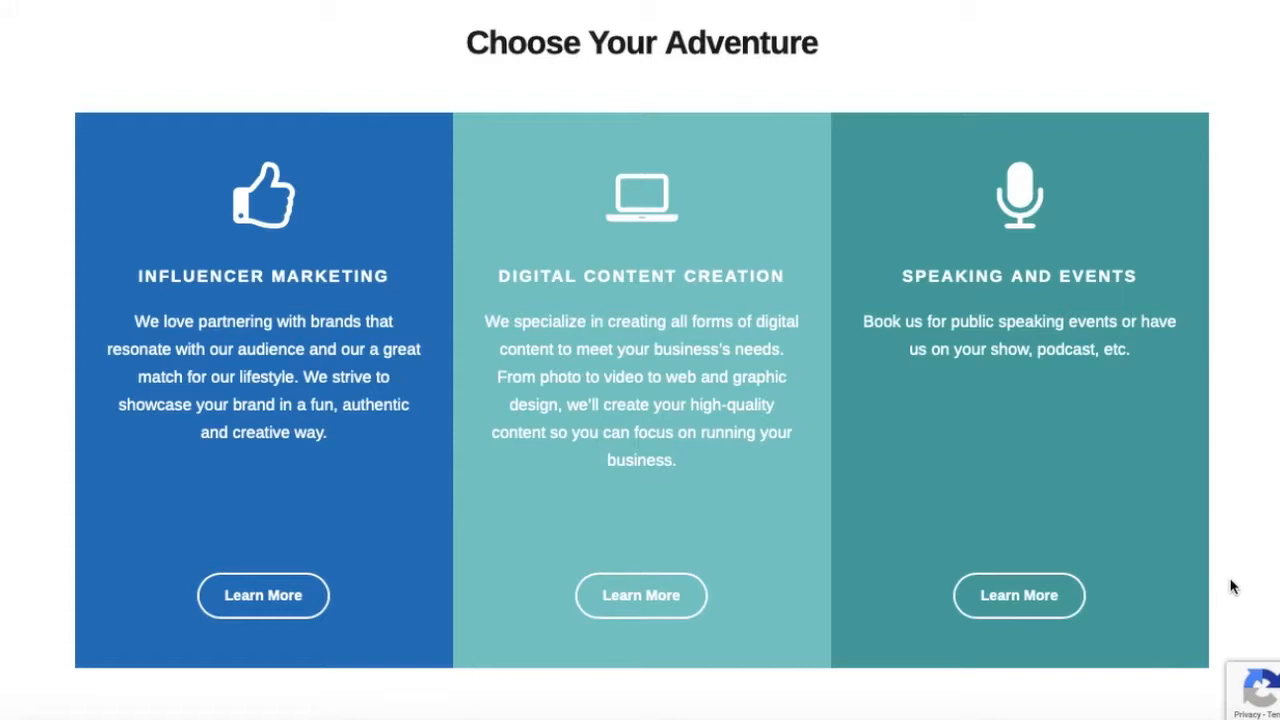
pyautogui.scroll(-6, 1232, 586)
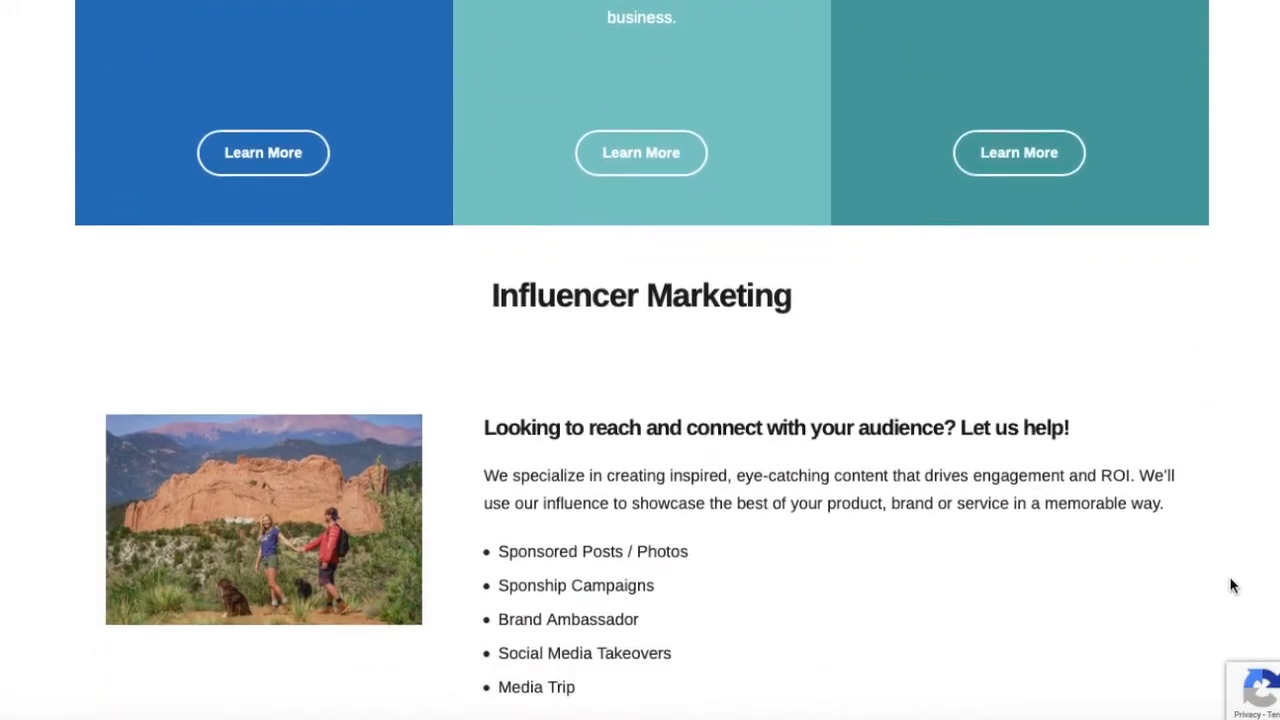
pyautogui.scroll(-1, 1232, 586)
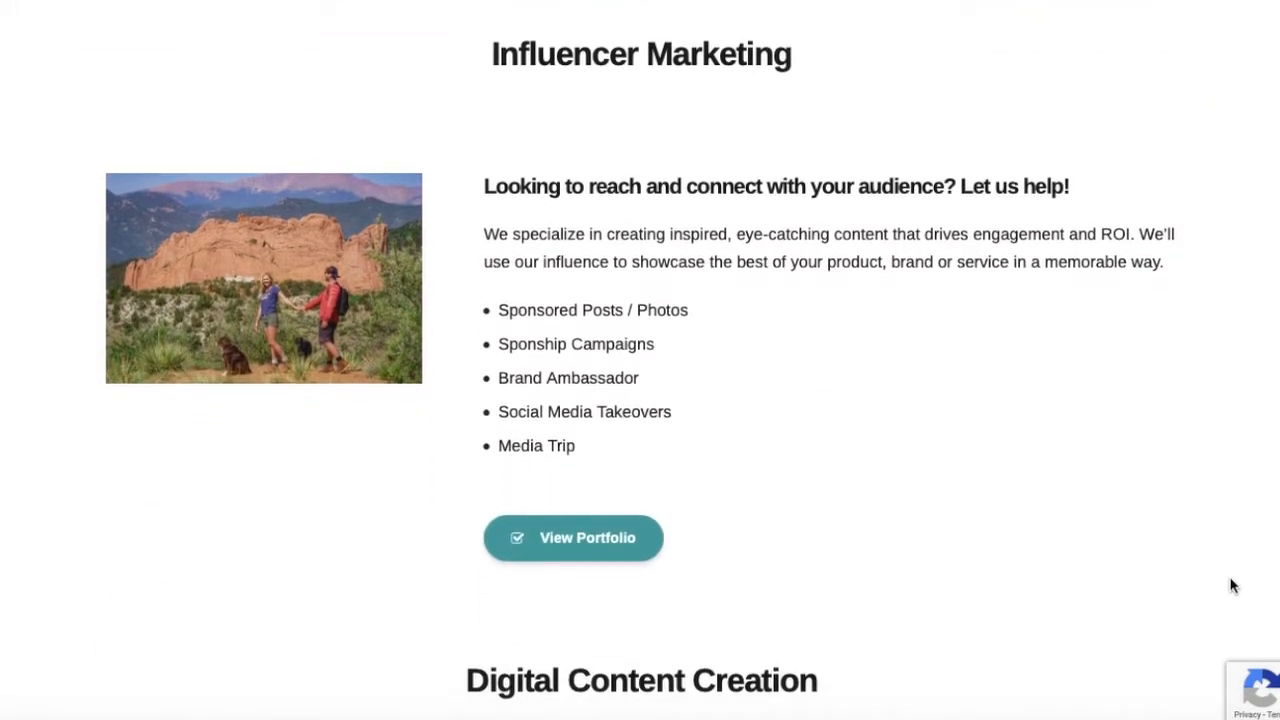
pyautogui.scroll(-5, 1232, 586)
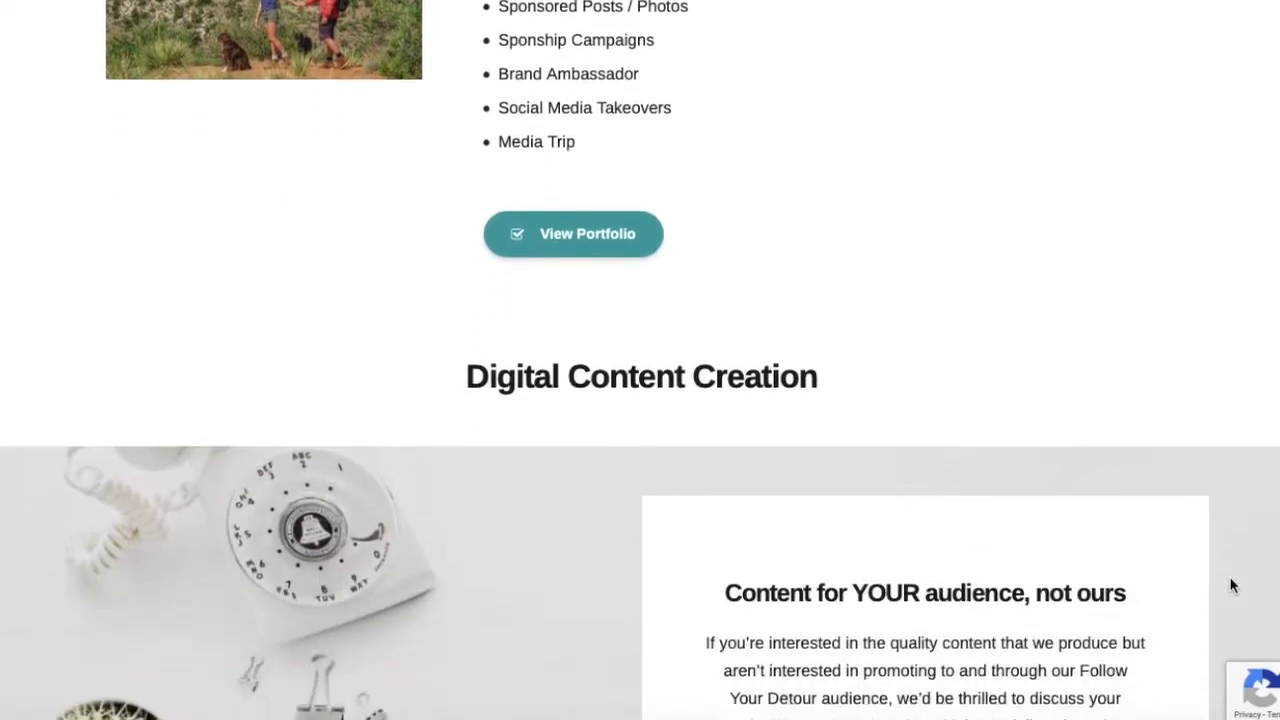
pyautogui.scroll(-6, 1232, 586)
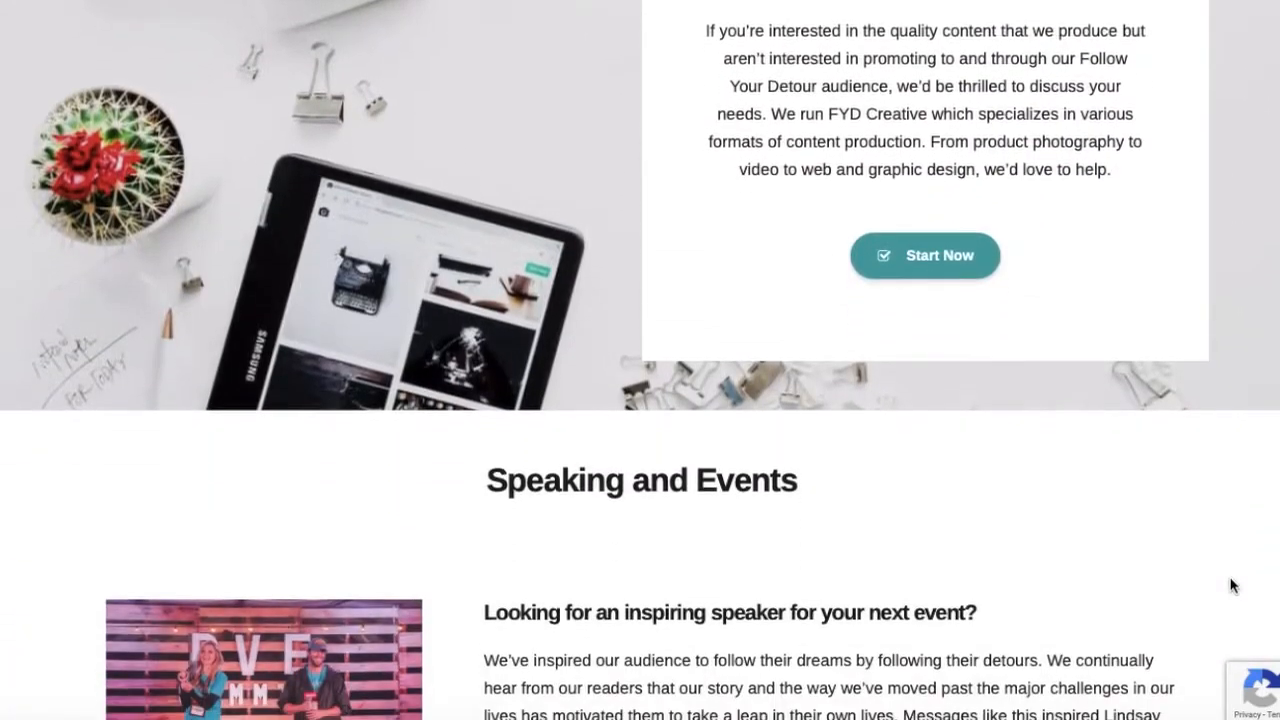
pyautogui.scroll(-4, 1232, 586)
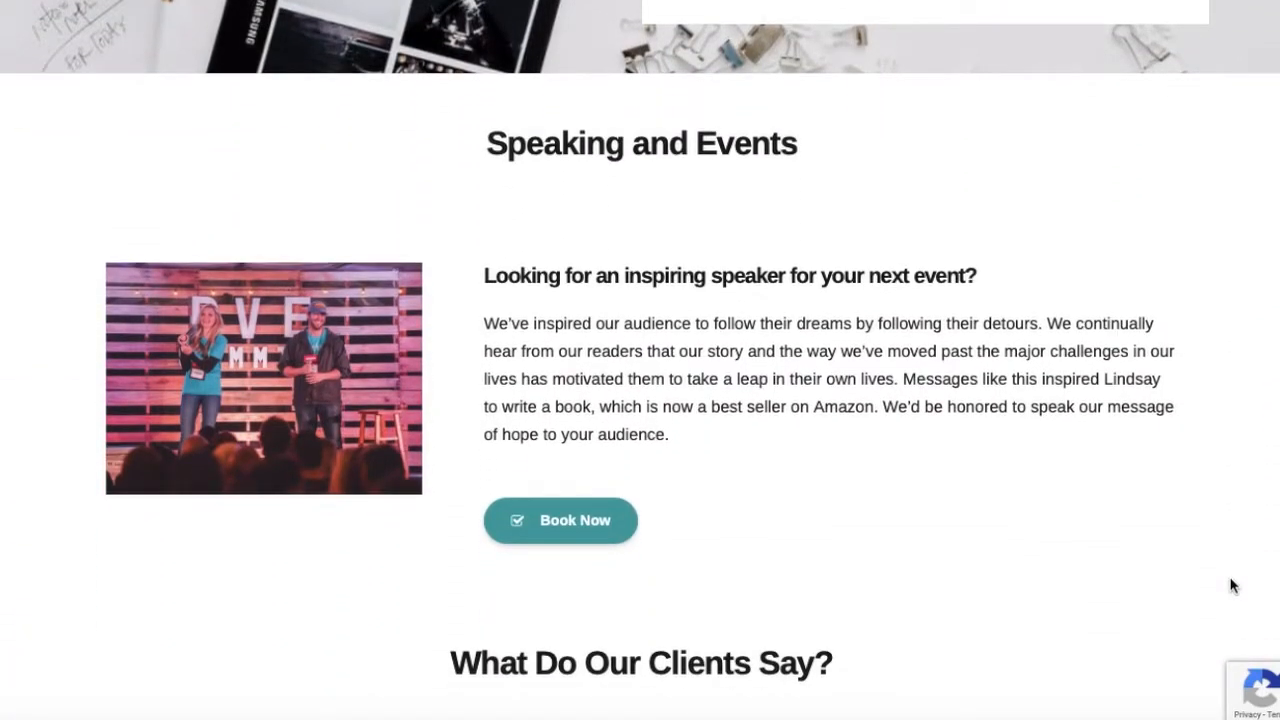
pyautogui.scroll(-3, 1232, 586)
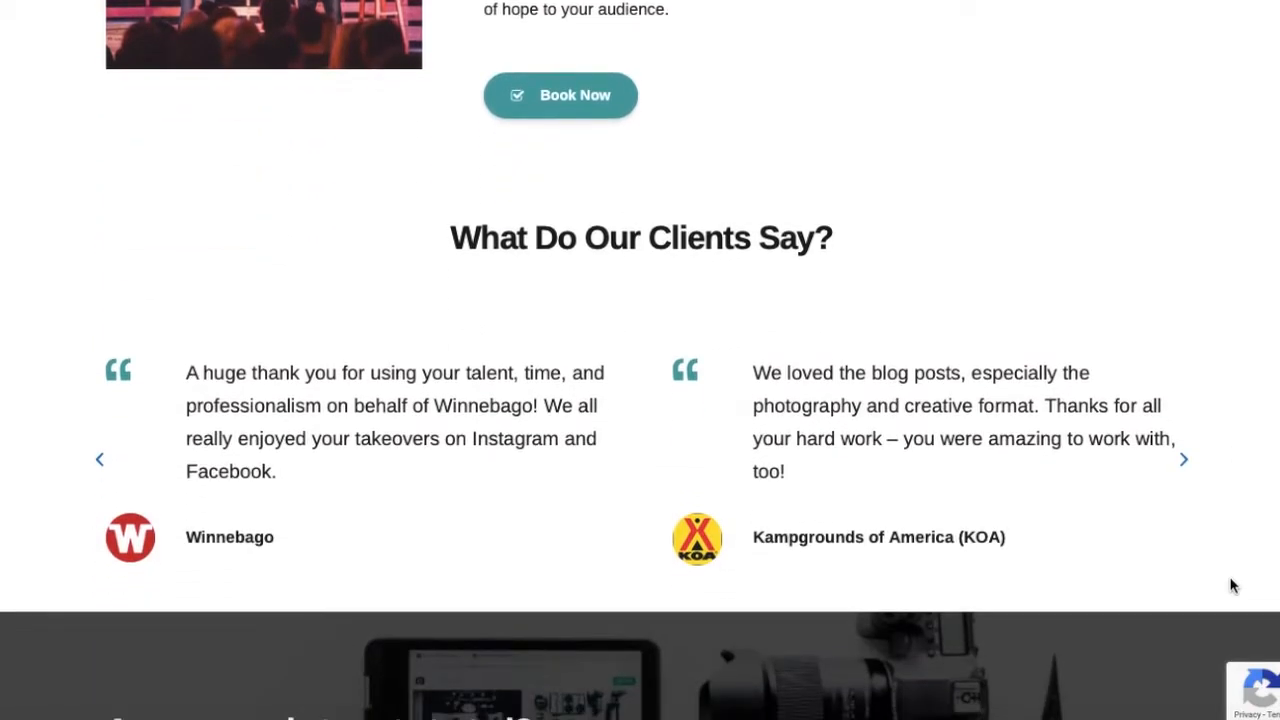
pyautogui.scroll(-2, 1232, 586)
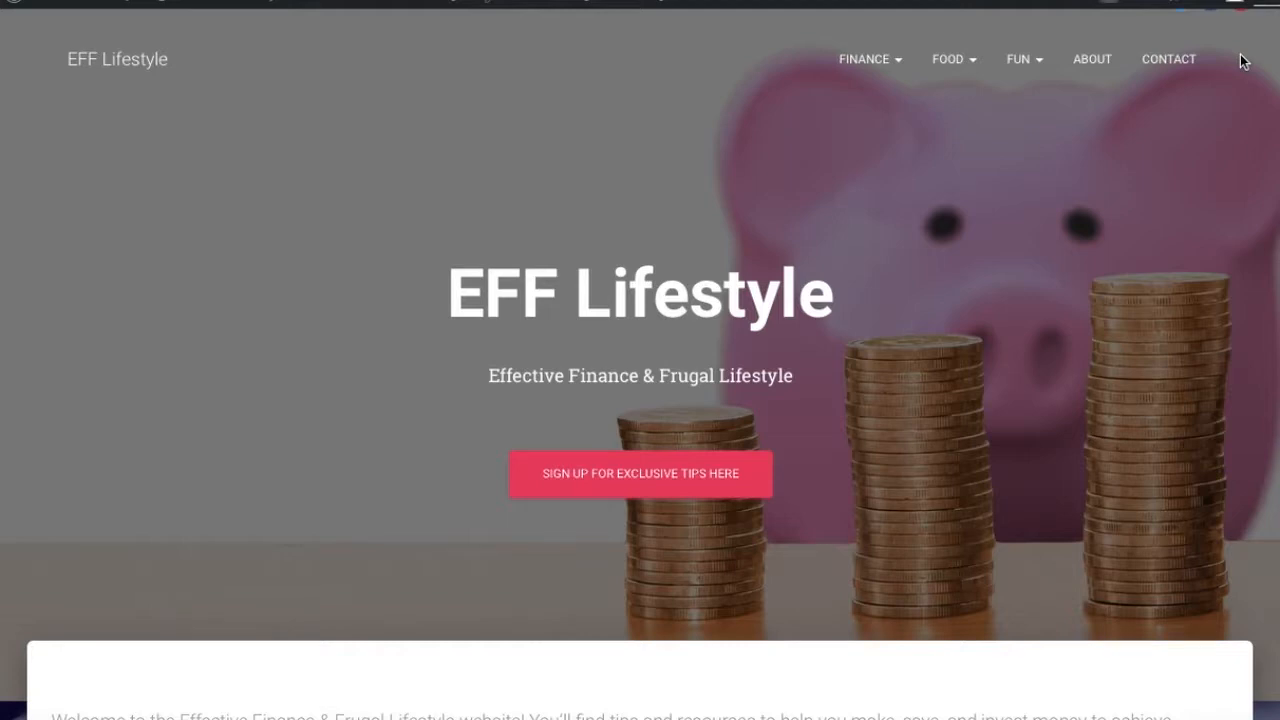
# Scroll through the EFF Lifestyle home page to examine its welcome section and image links
pyautogui.scroll(-3, 1231, 331)
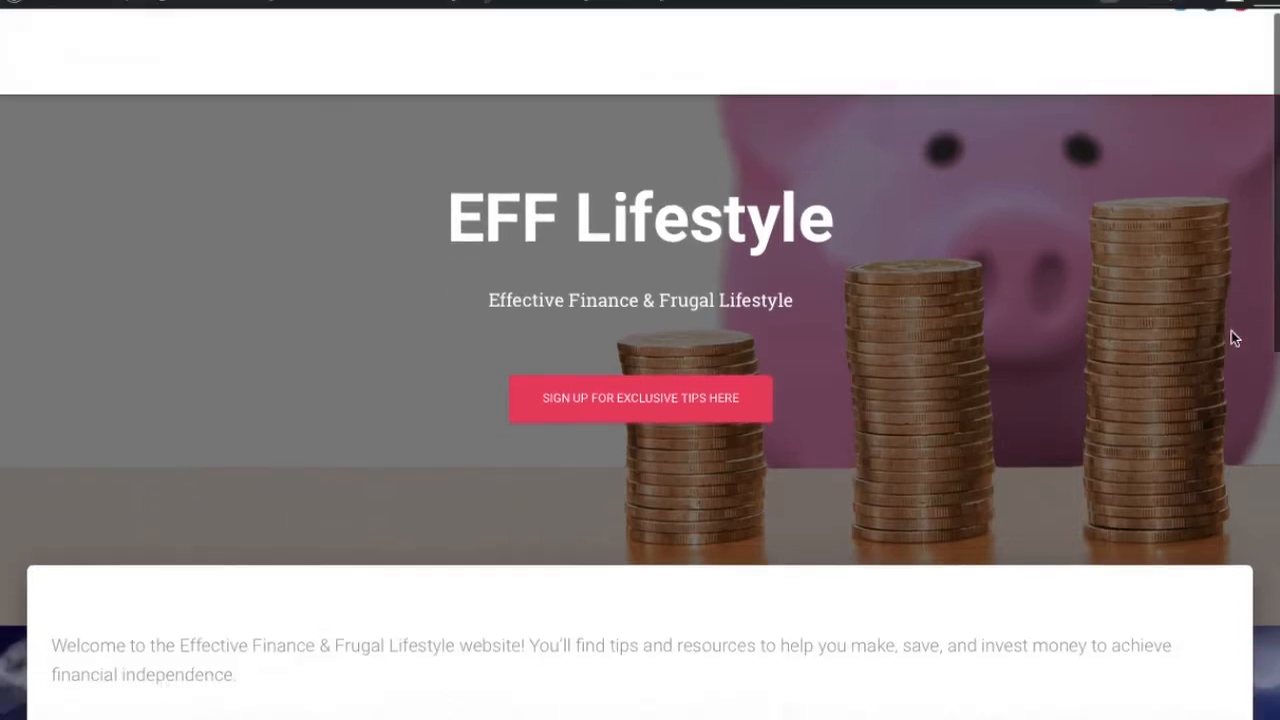
pyautogui.scroll(-3, 1233, 338)
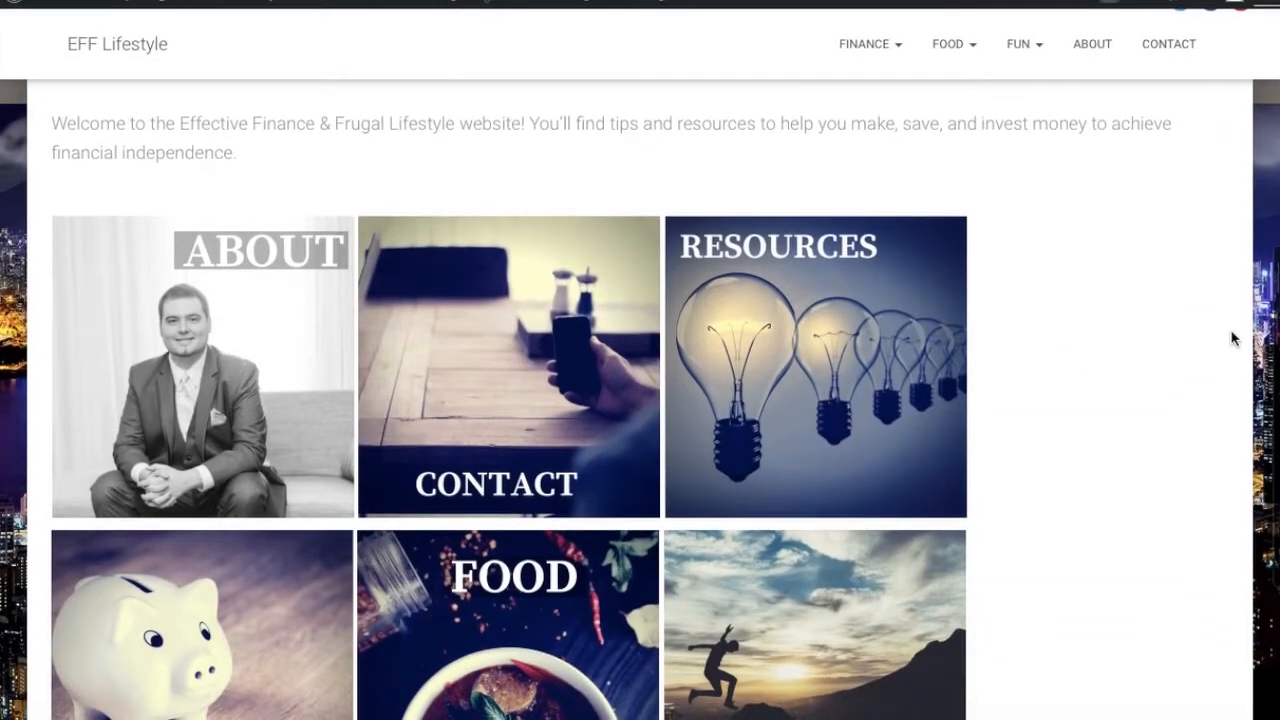
pyautogui.scroll(-3, 1233, 338)
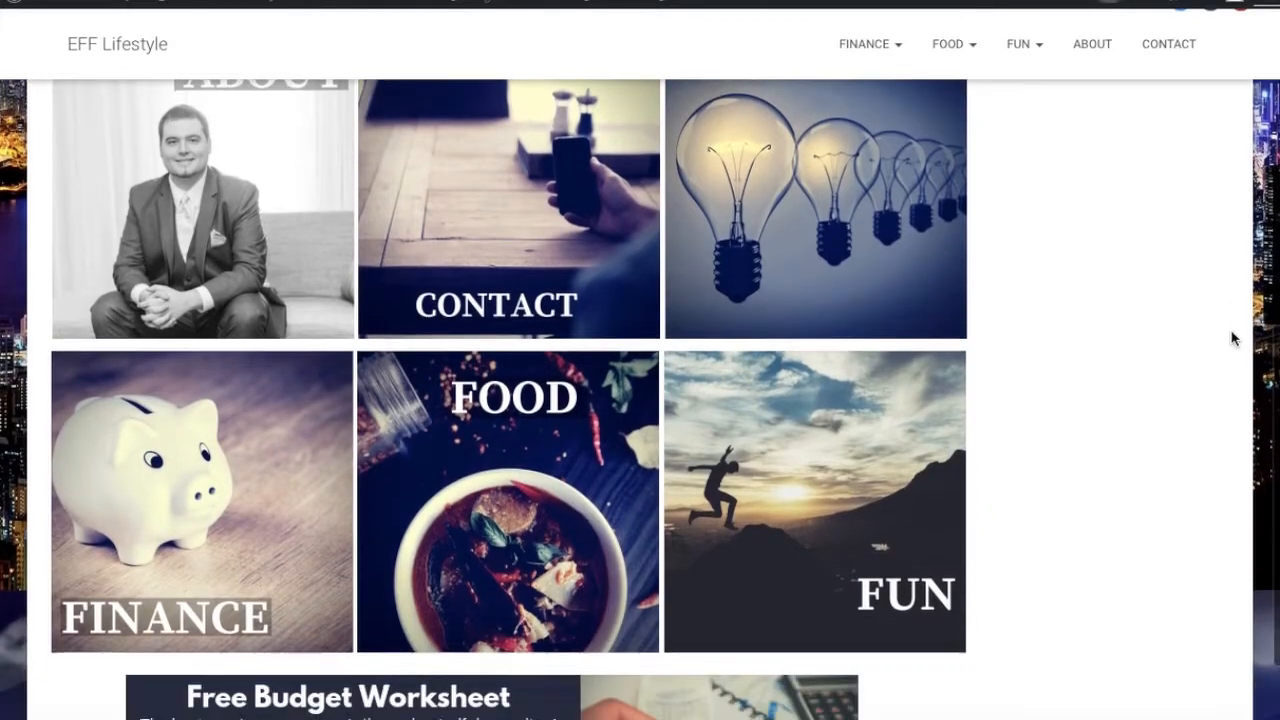
pyautogui.scroll(8, 1233, 338)
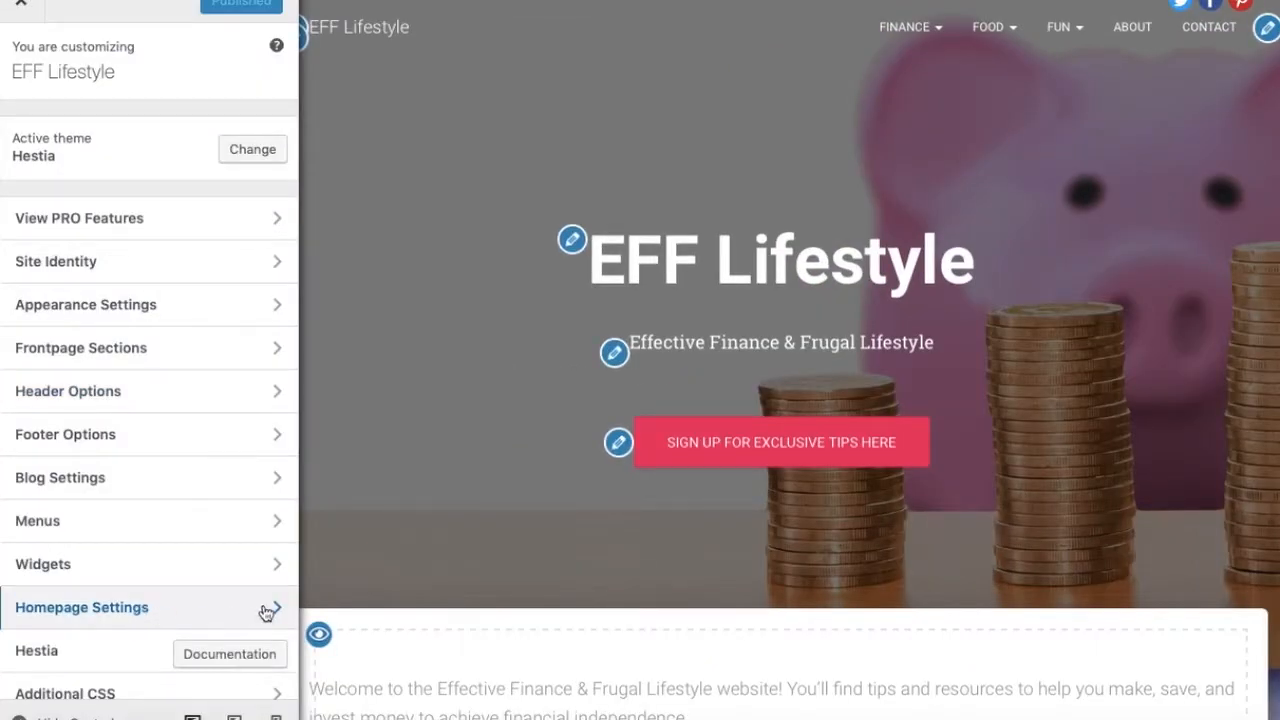
# Open the Homepage Settings and set the static homepage to the Home page
pyautogui.click(273, 612)
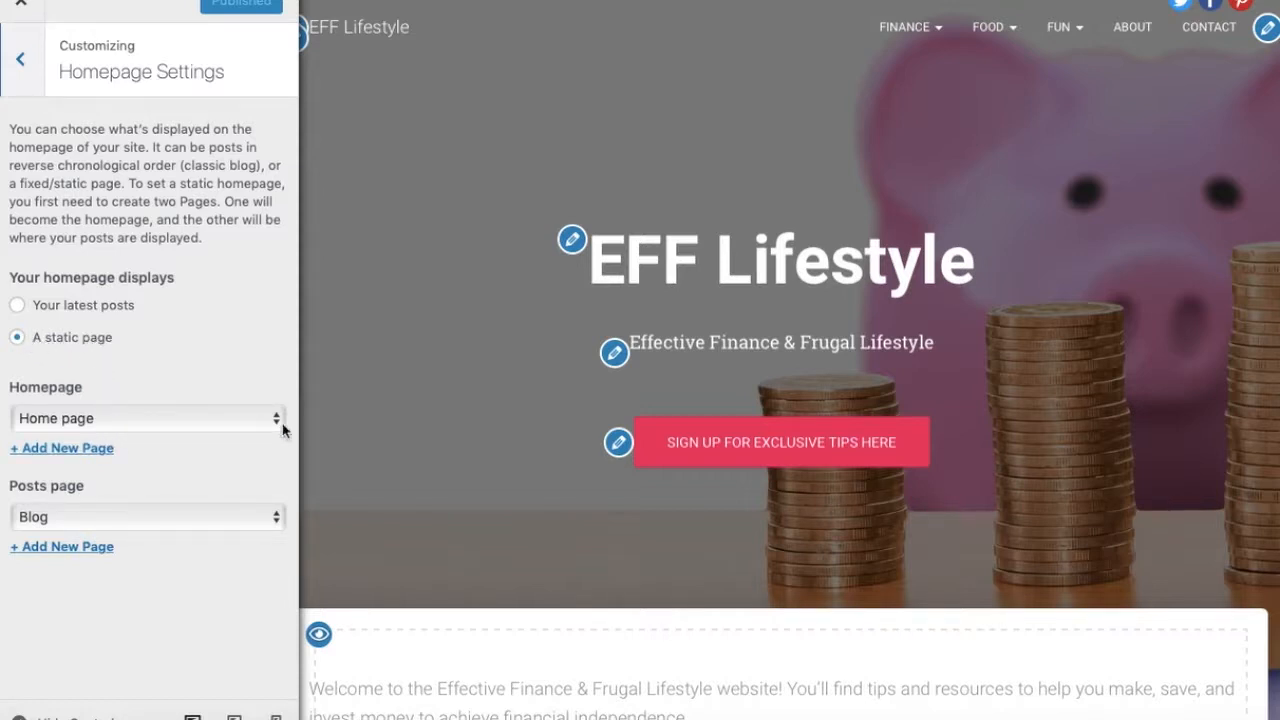
pyautogui.click(97, 452)
pyautogui.click(263, 457)
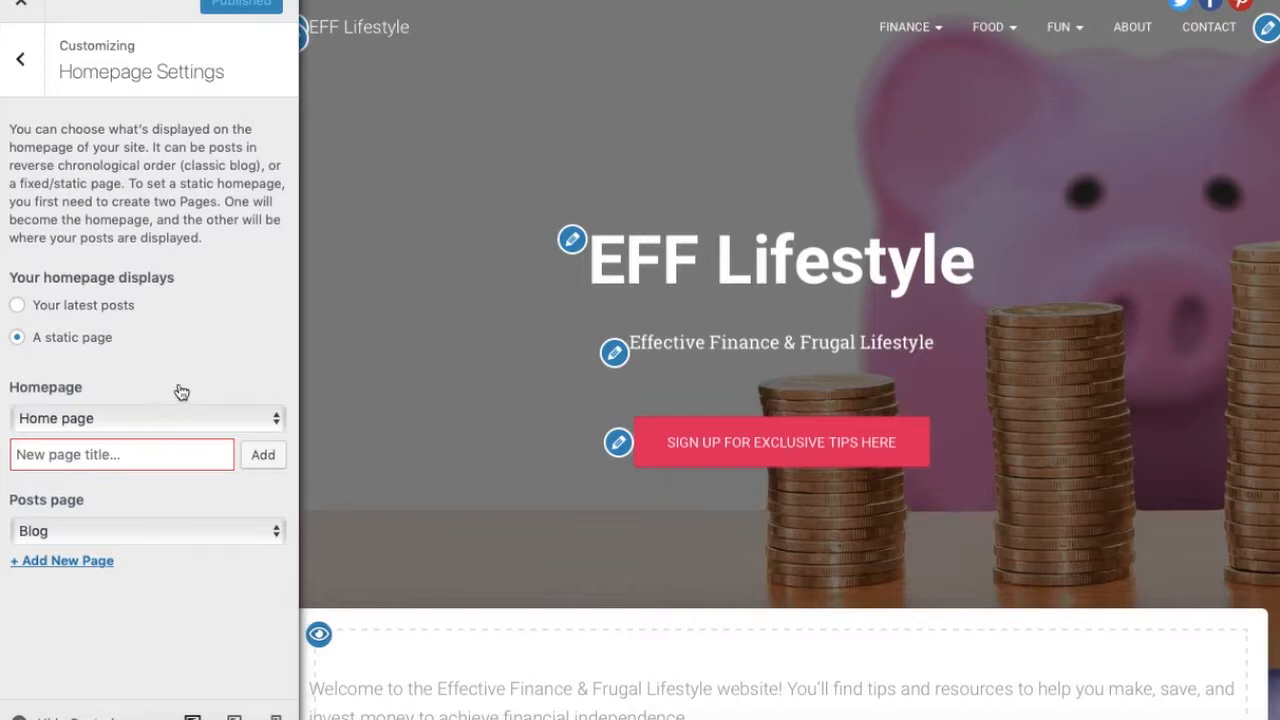
pyautogui.click(277, 418)
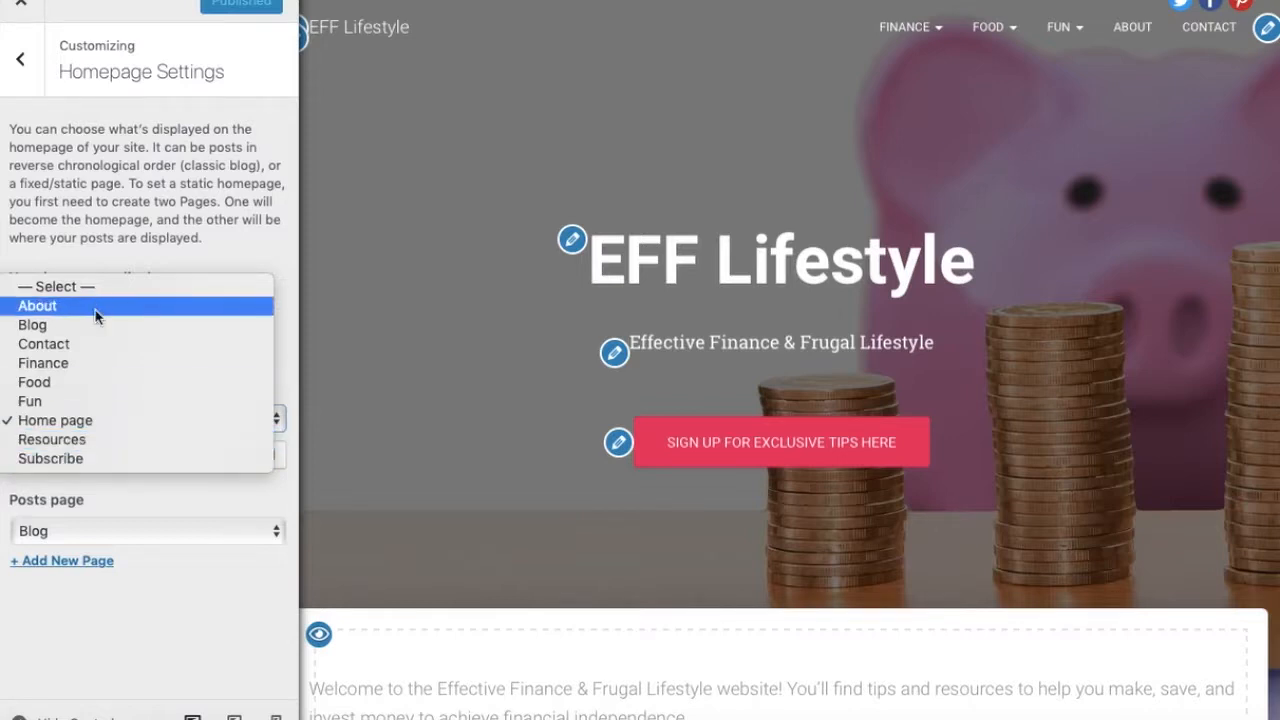
pyautogui.click(92, 425)
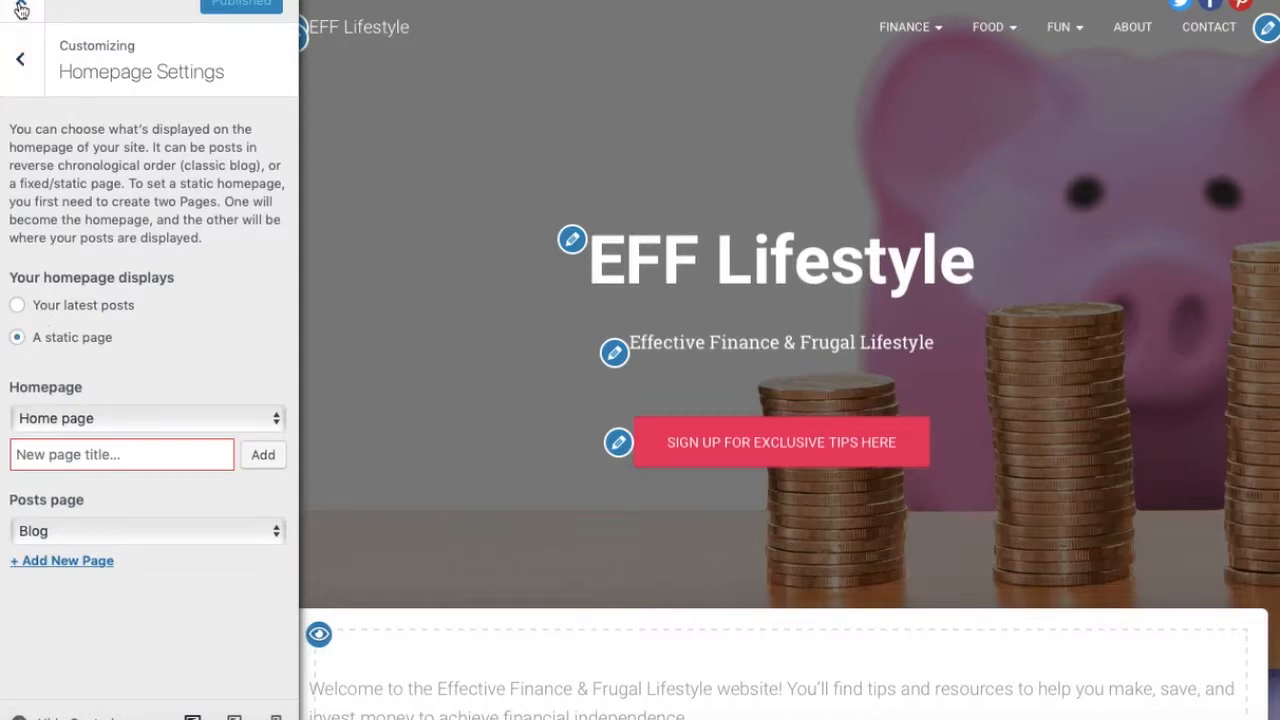
# Switch the homepage to display your latest posts and scroll through the preview of the post list
pyautogui.click(17, 308)
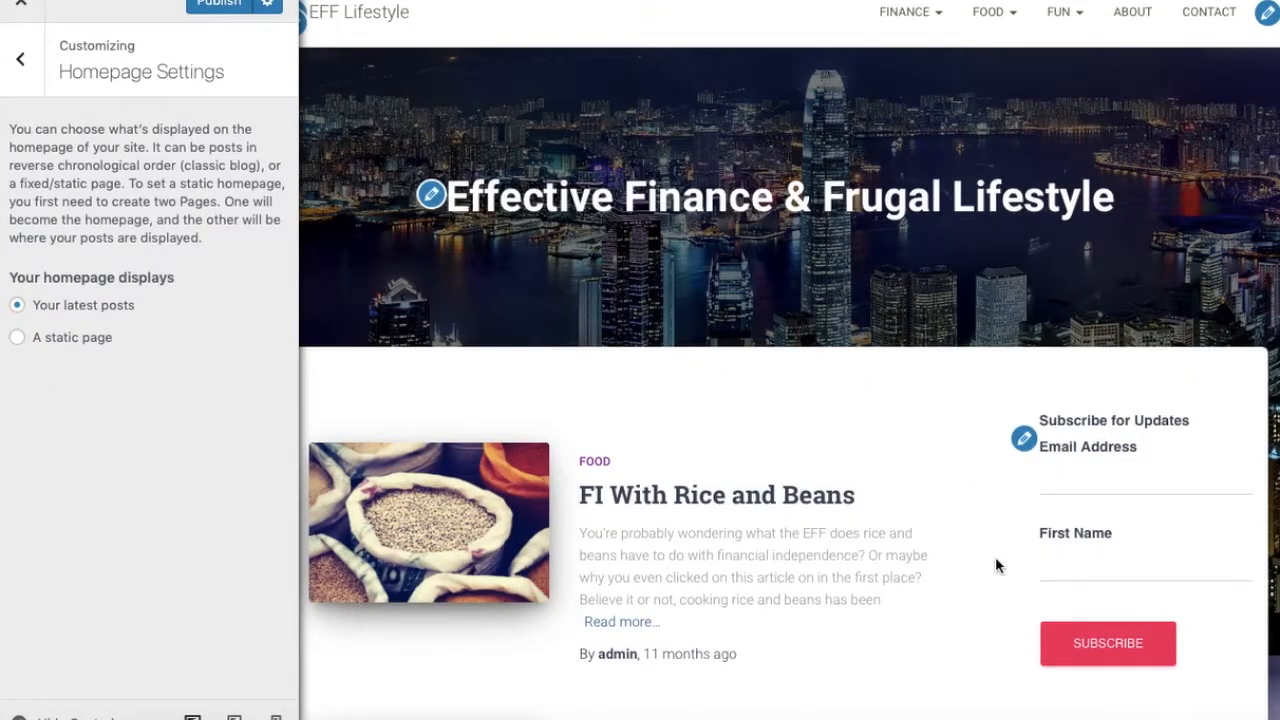
pyautogui.scroll(-6, 996, 566)
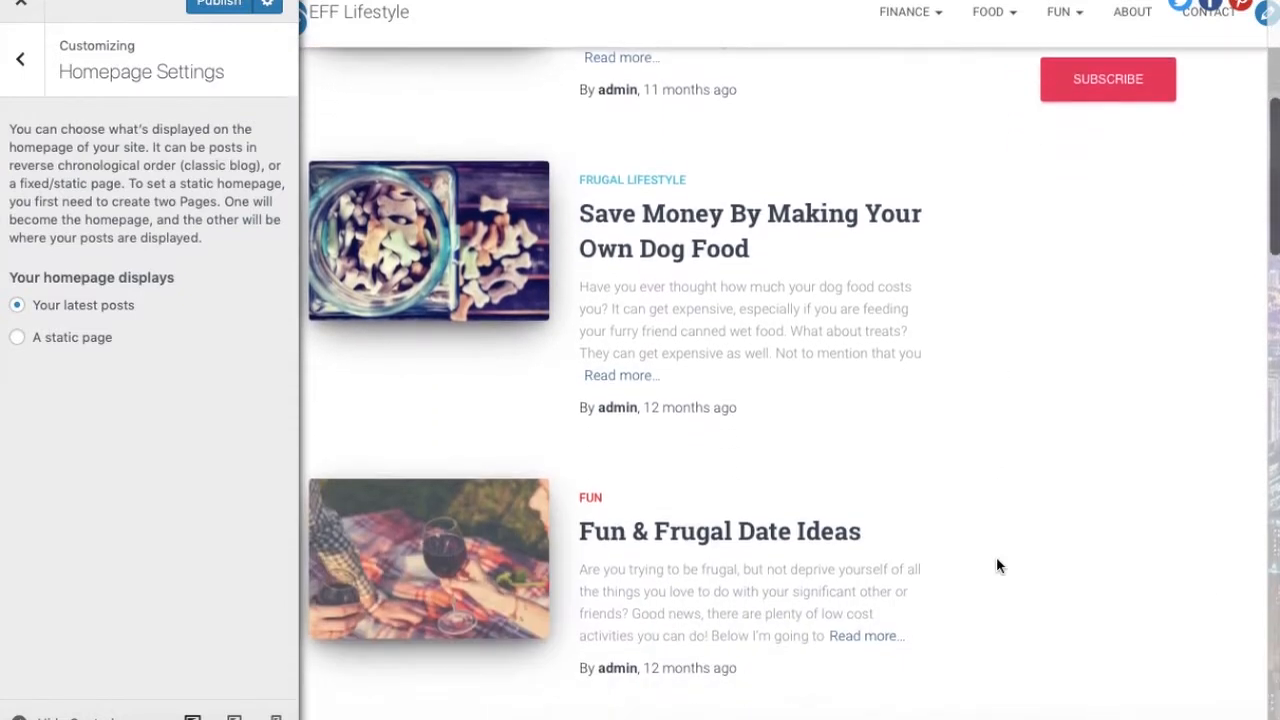
pyautogui.scroll(5, 996, 566)
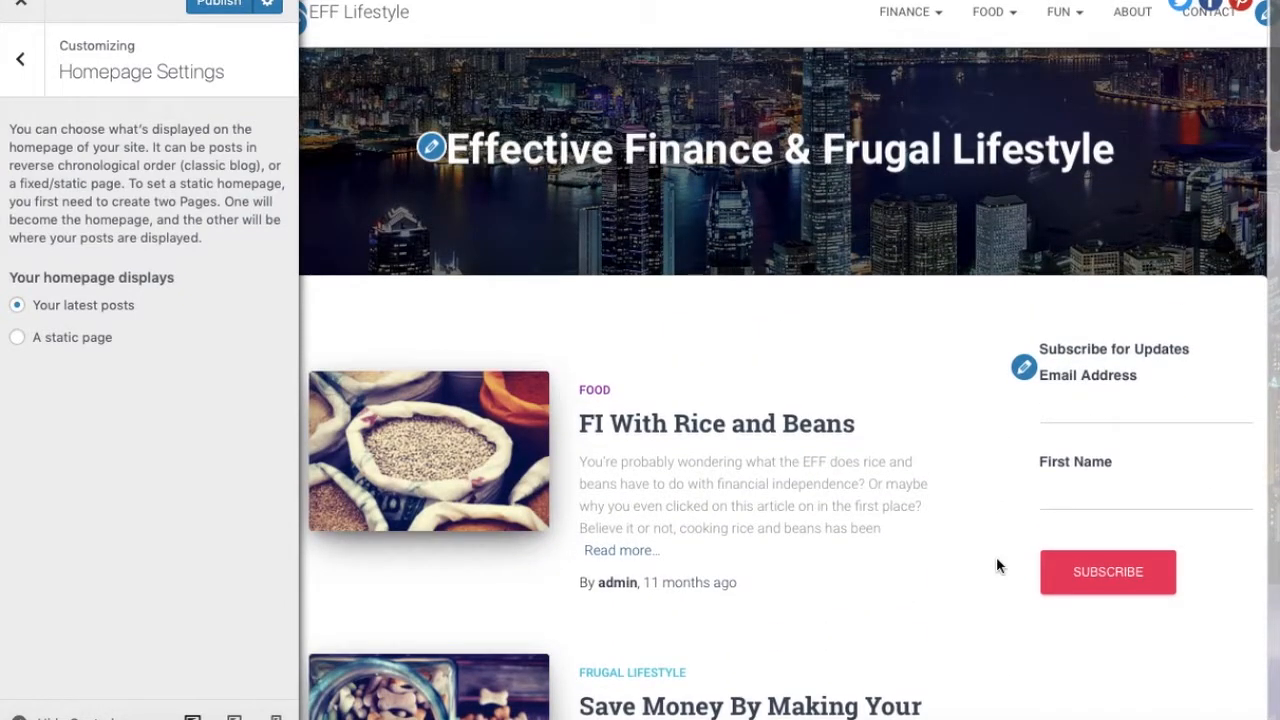
pyautogui.scroll(-2, 996, 566)
pyautogui.scroll(-12, 996, 566)
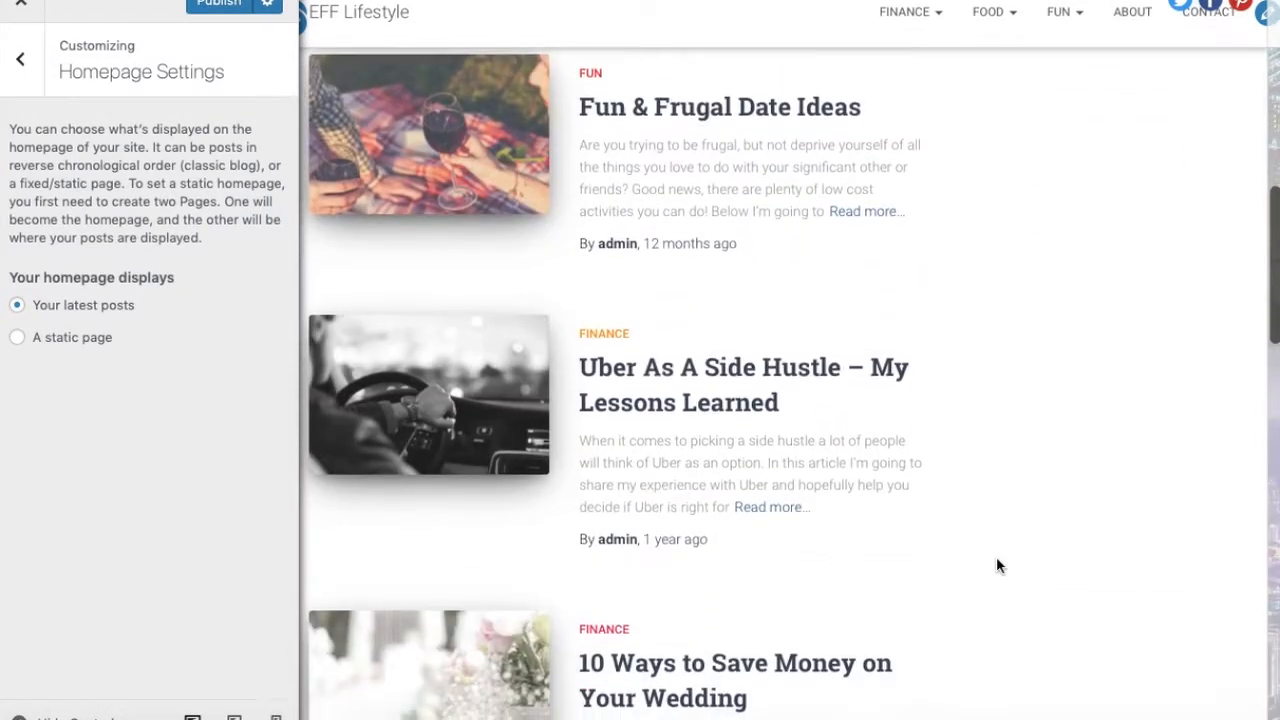
pyautogui.scroll(-5, 996, 566)
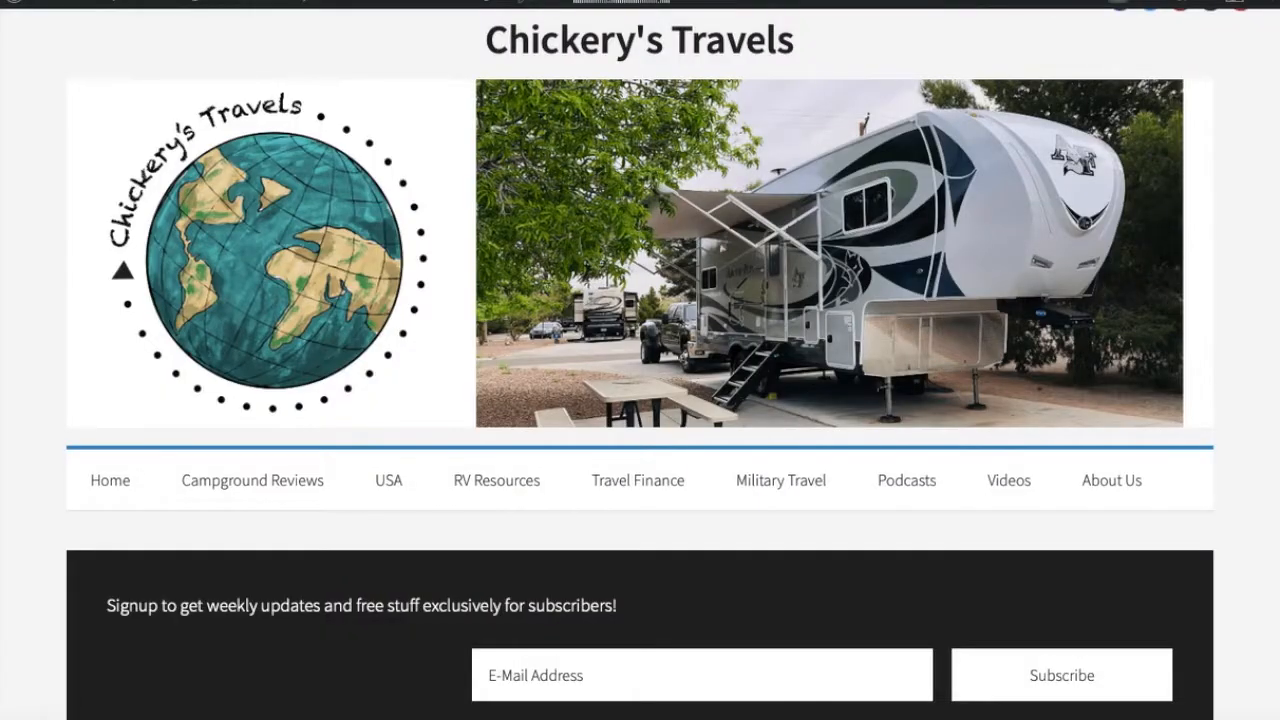
# From the Chickery's Travels dashboard, add a new page titled Work With Me
pyautogui.moveTo(104, 8)
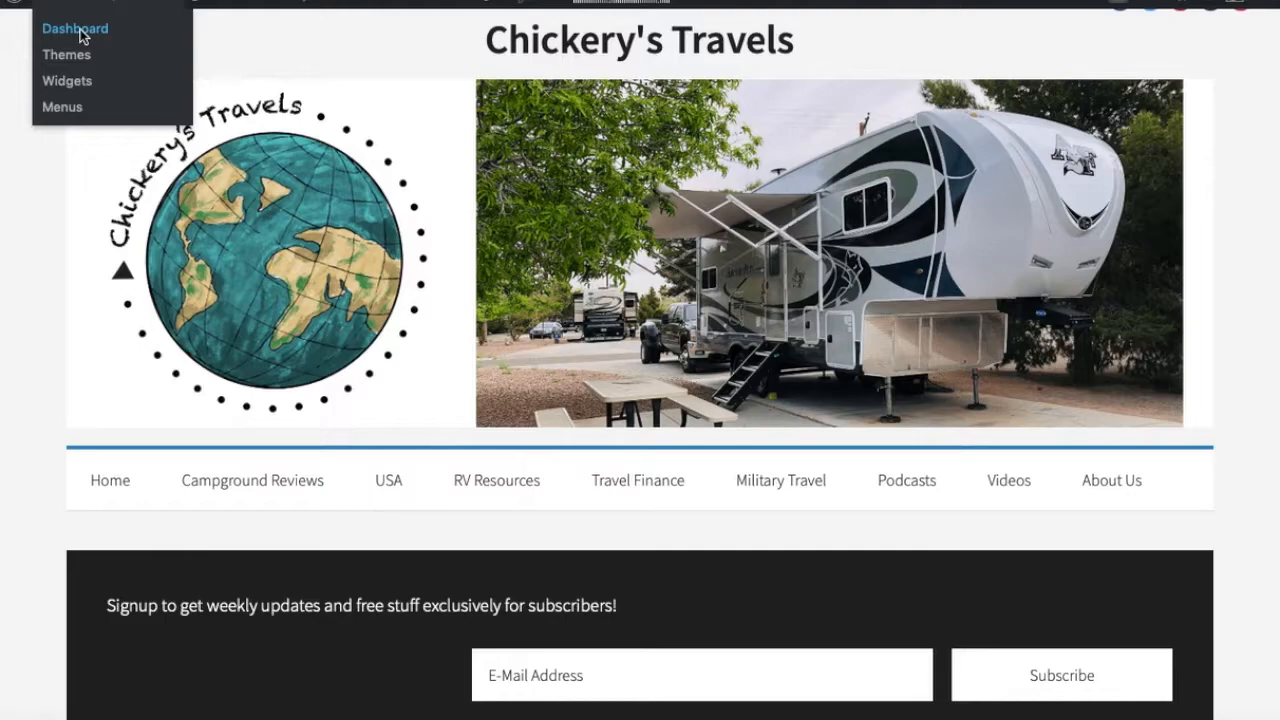
pyautogui.click(80, 36)
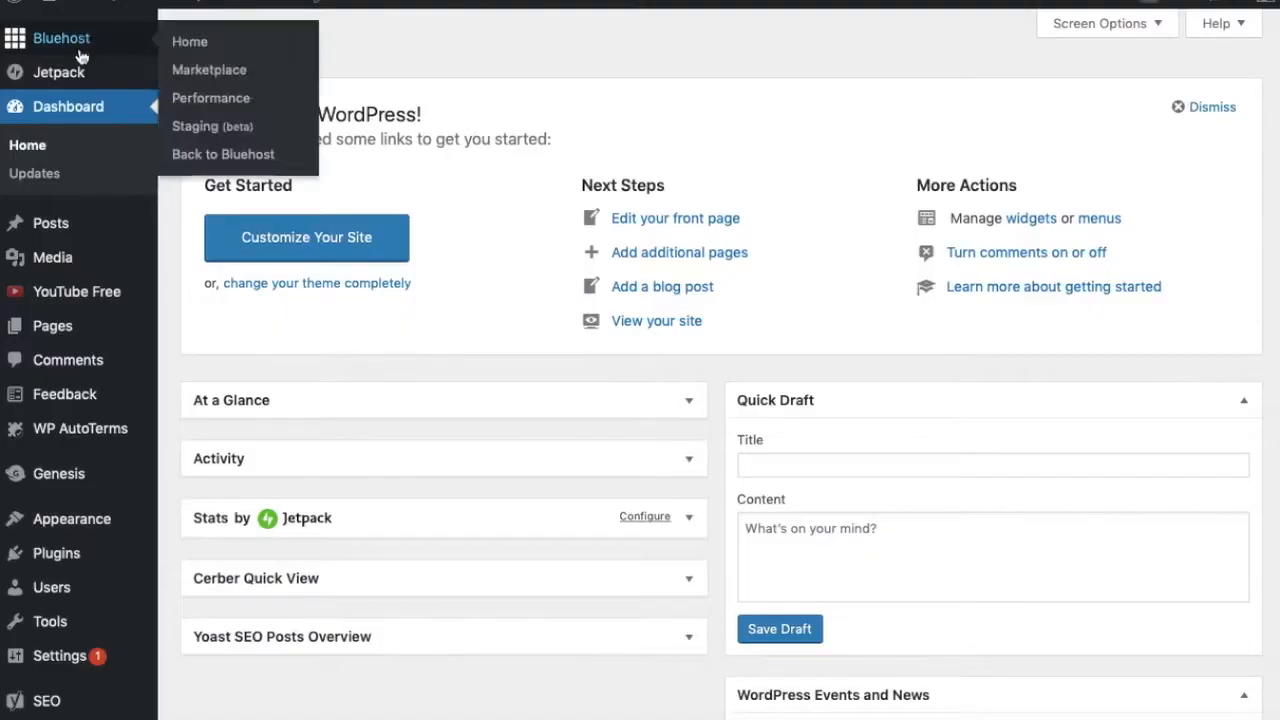
pyautogui.moveTo(67, 335)
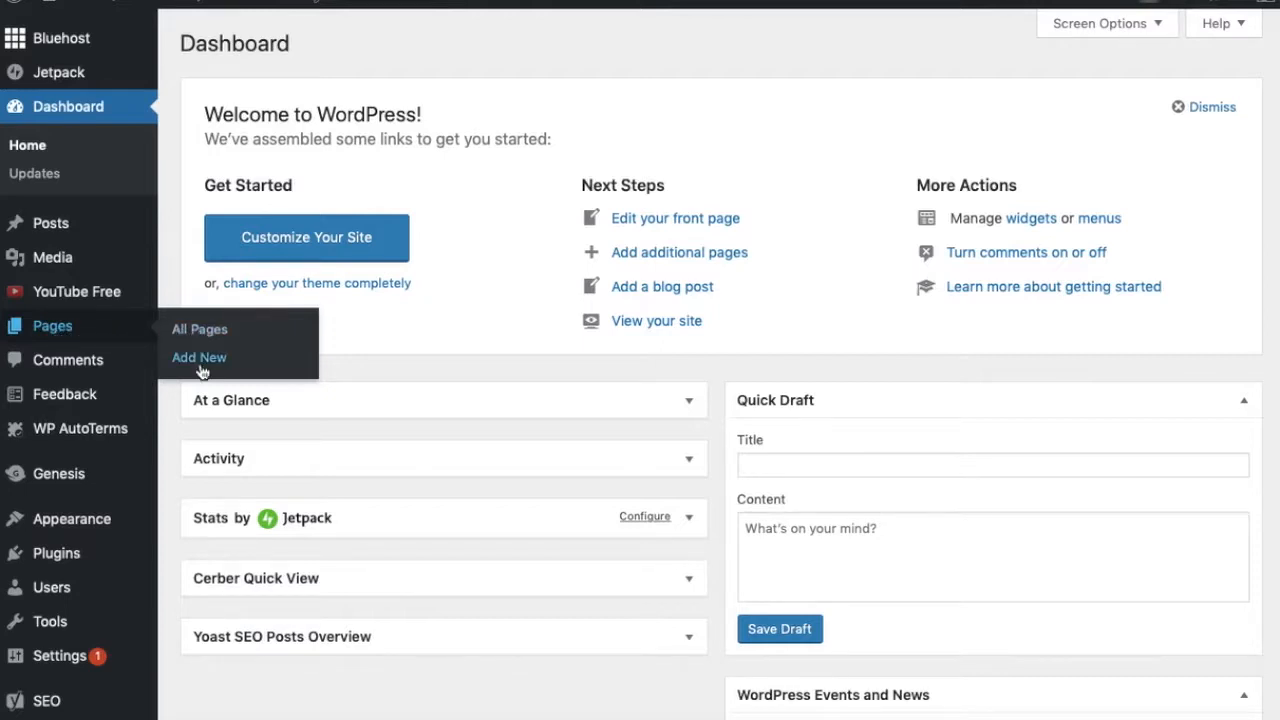
pyautogui.click(51, 326)
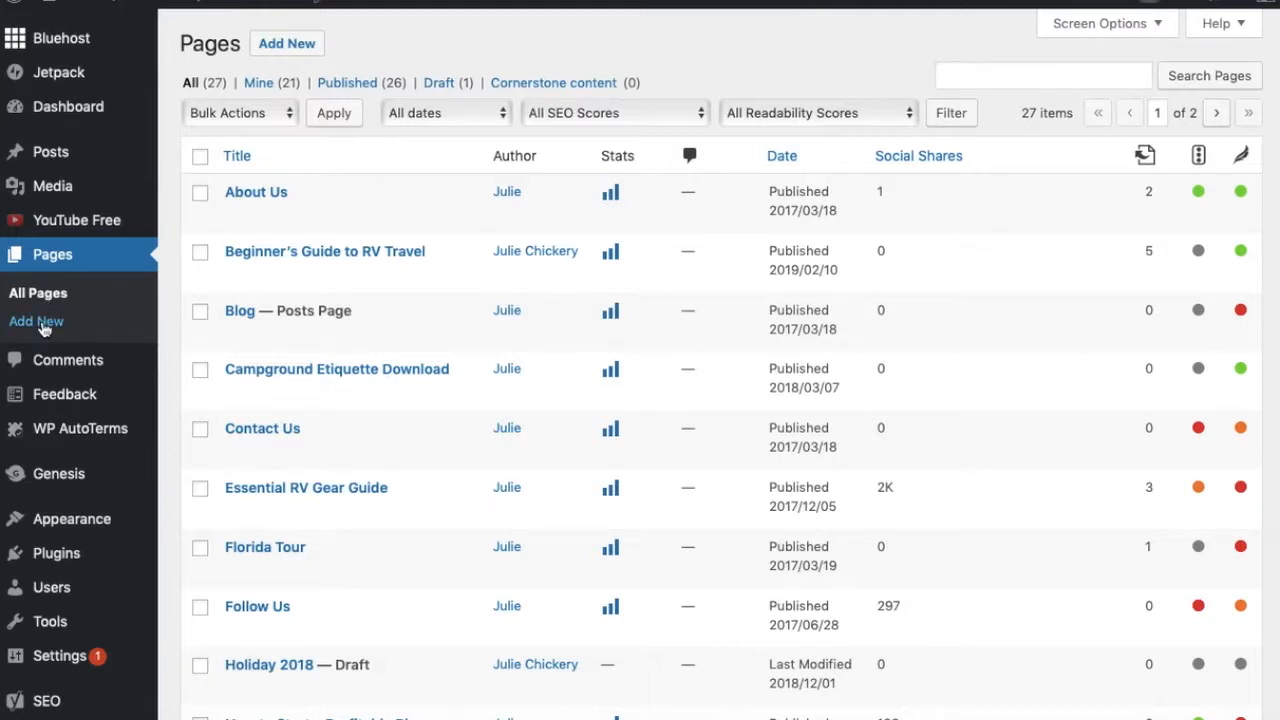
pyautogui.click(38, 322)
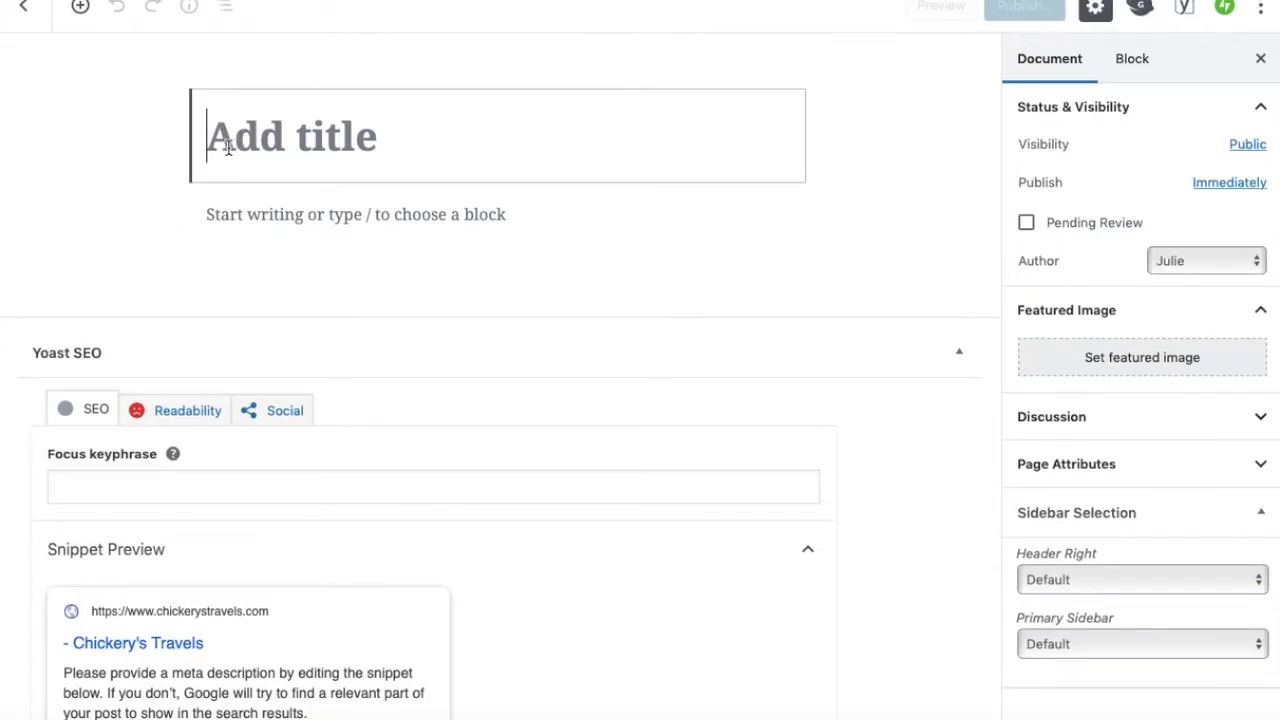
pyautogui.write('Work With Me')
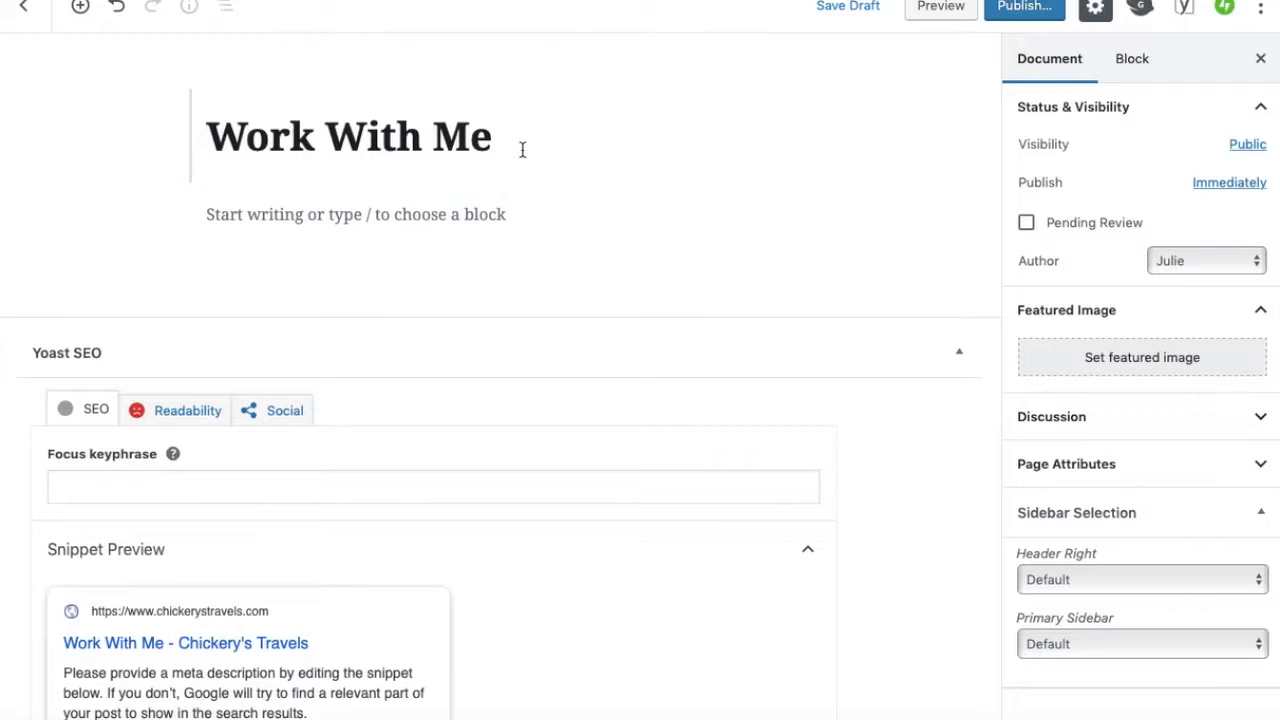
# Examine the editor's Document and Block settings panels and toggle the settings sidebar
pyautogui.click(259, 216)
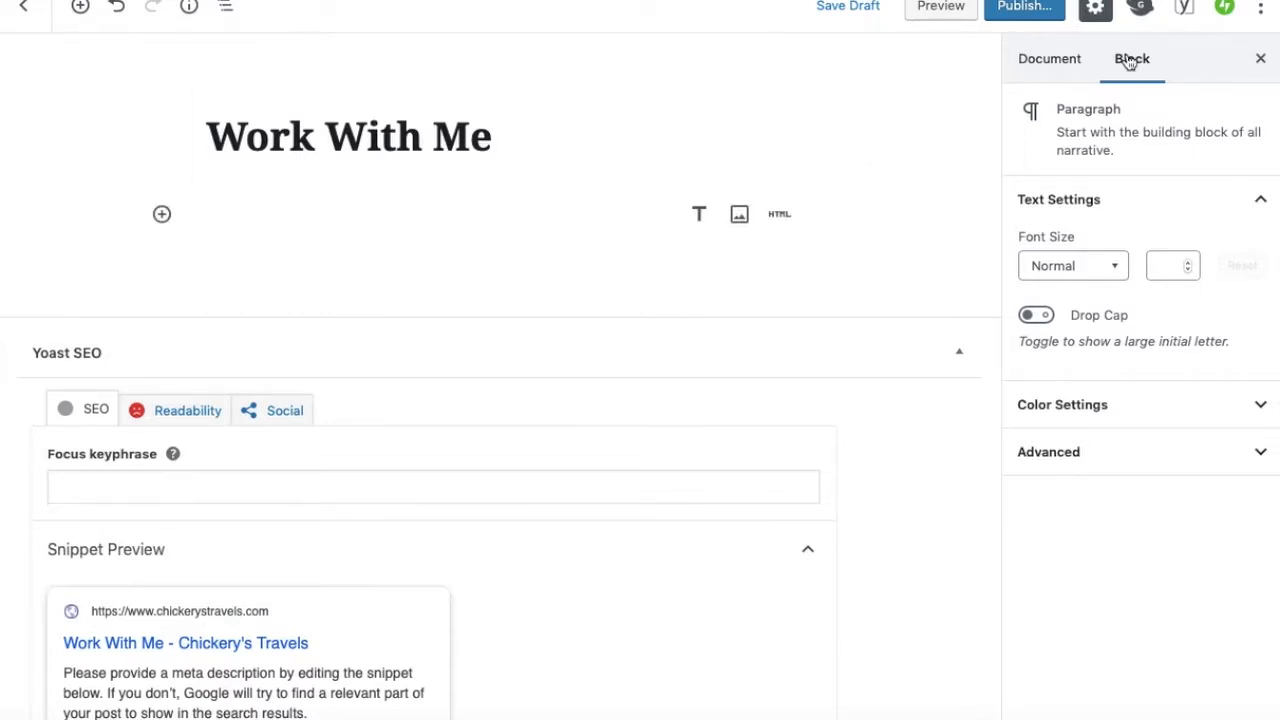
pyautogui.click(1050, 66)
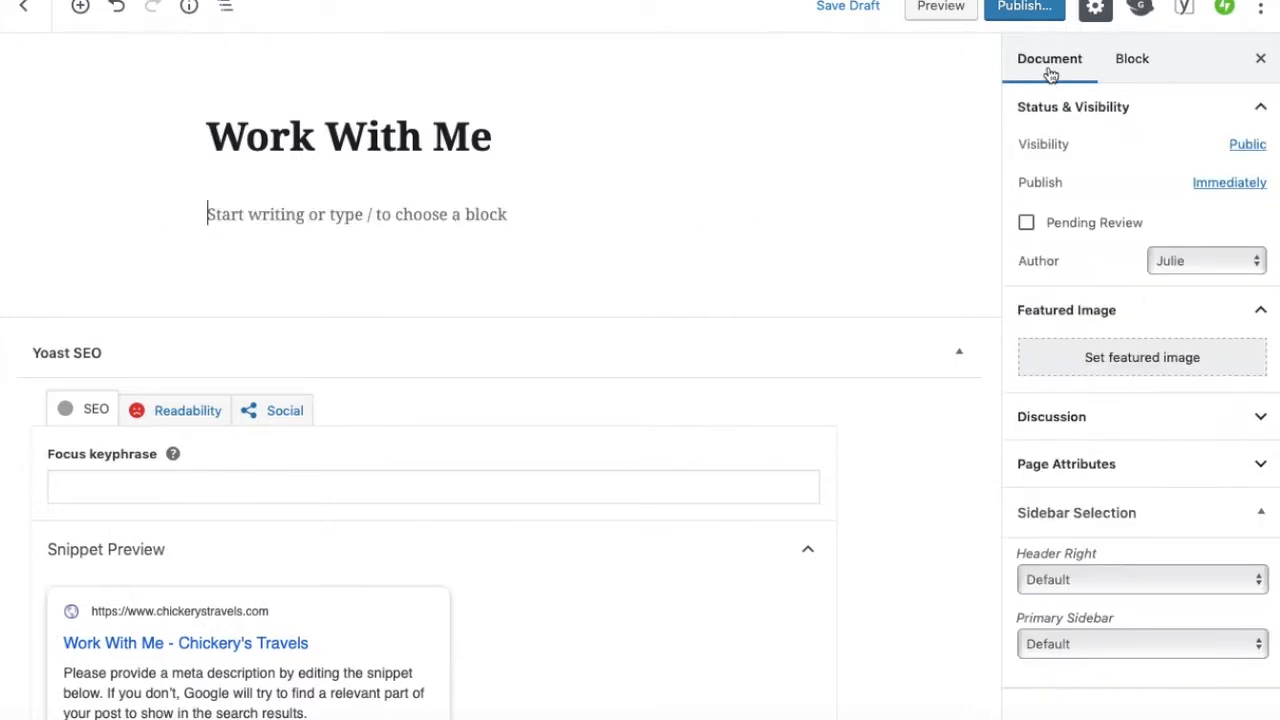
pyautogui.click(1128, 74)
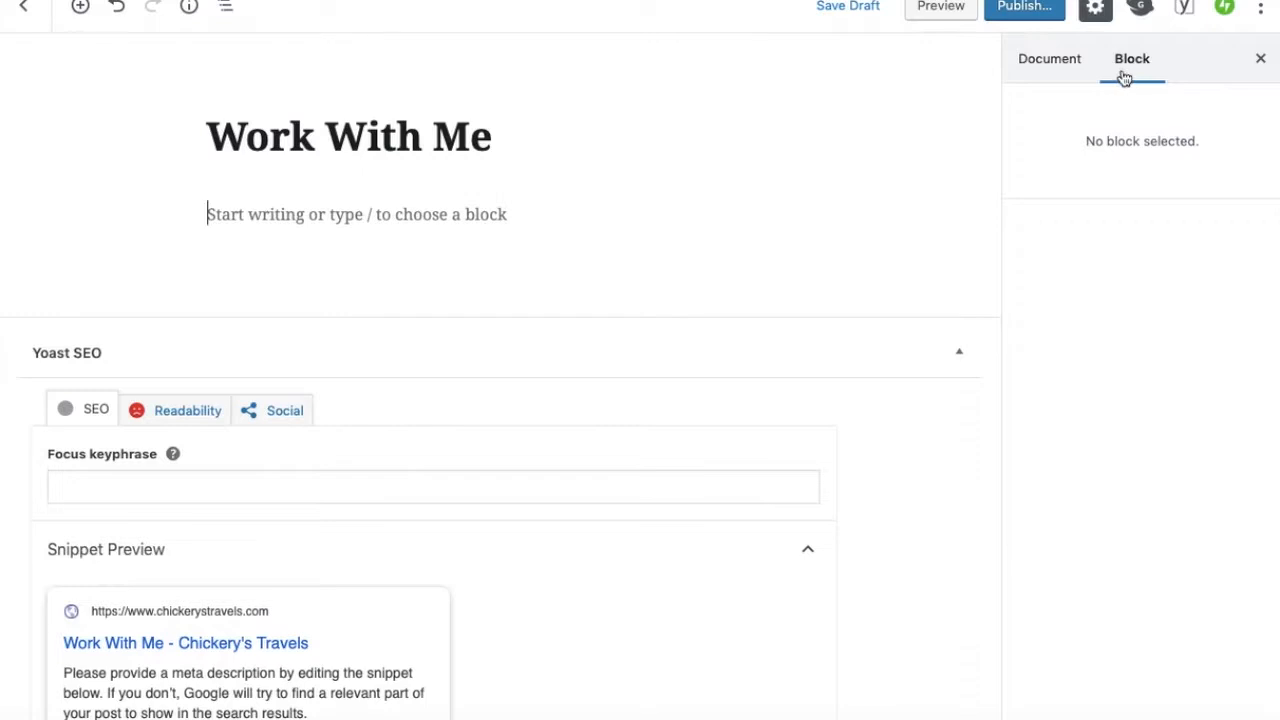
pyautogui.click(517, 130)
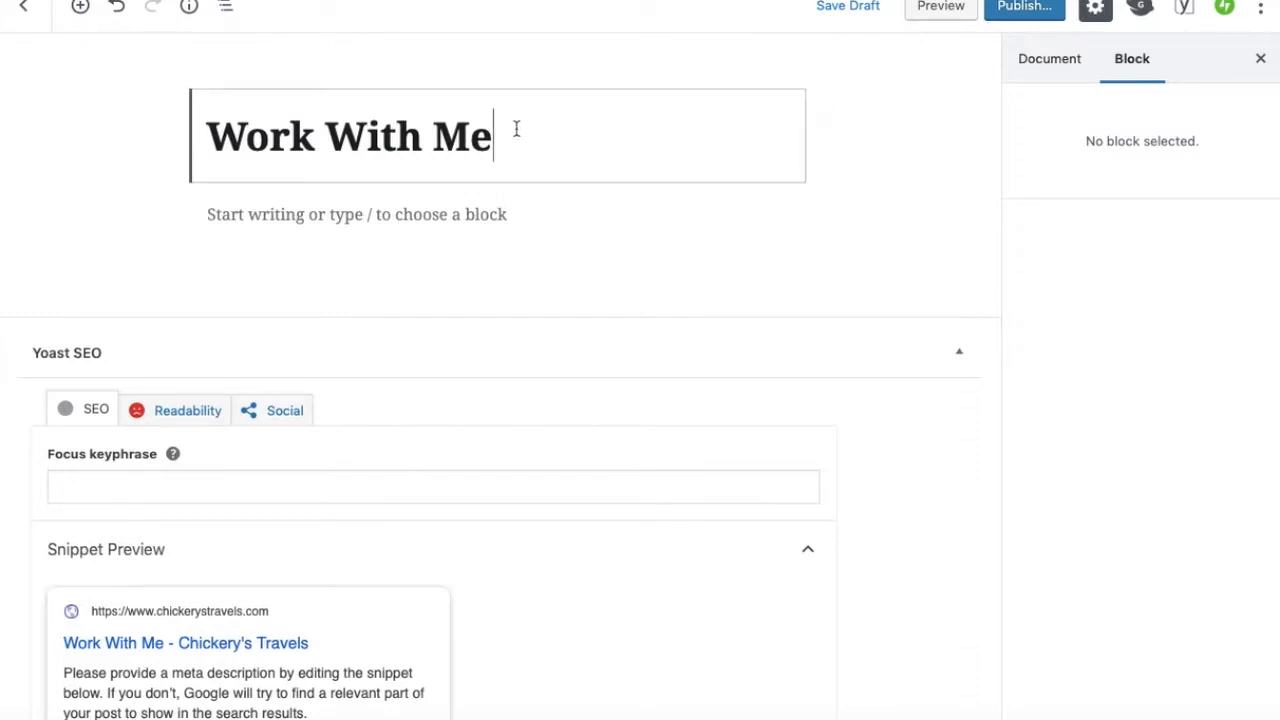
pyautogui.click(511, 220)
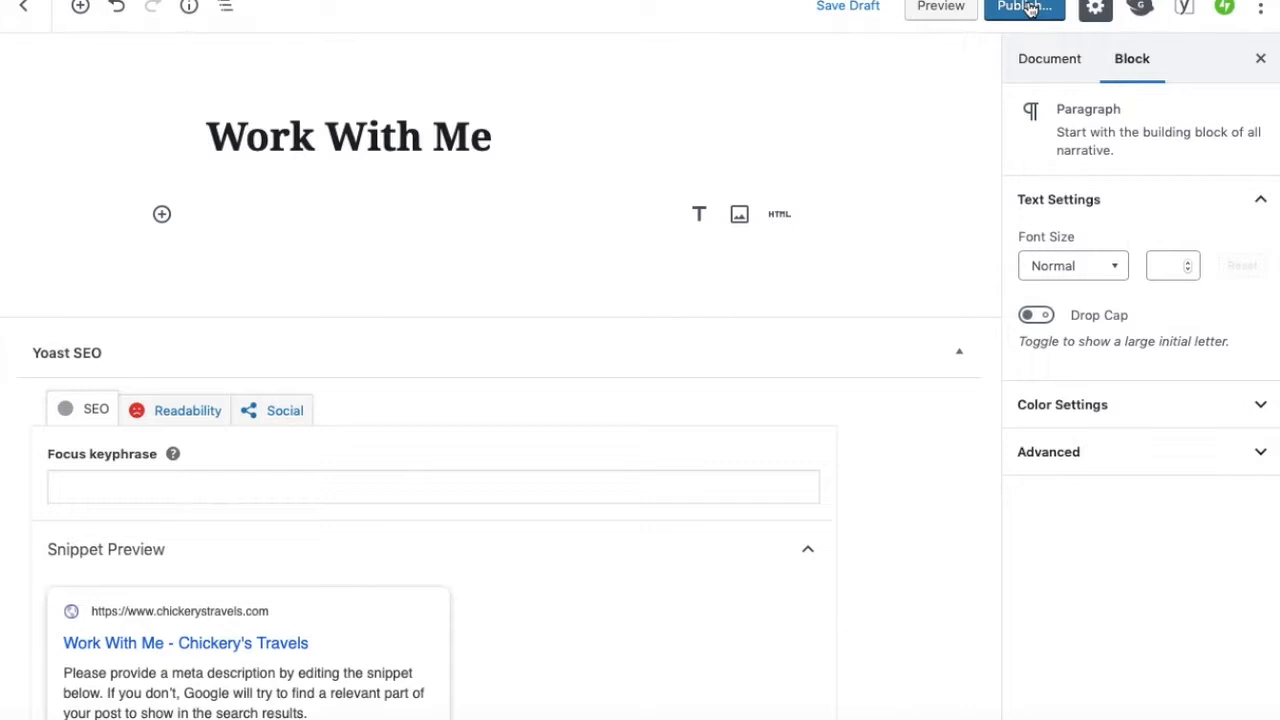
pyautogui.click(1095, 10)
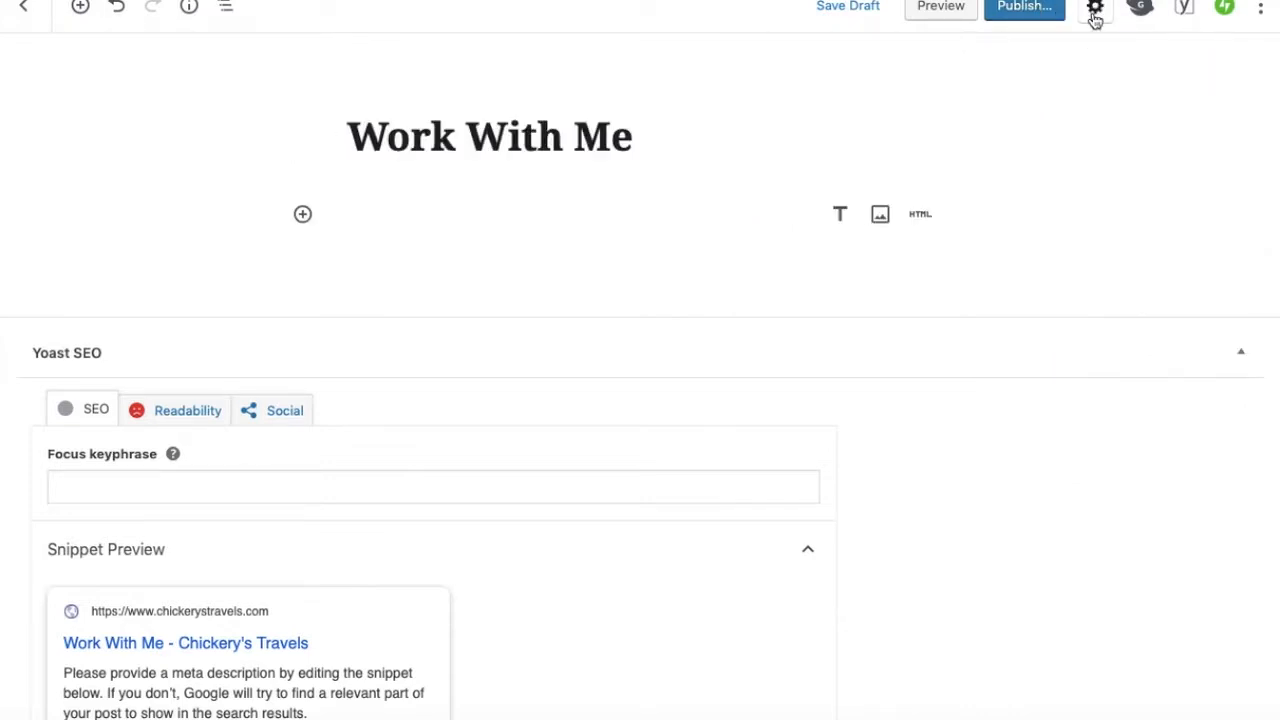
pyautogui.click(1095, 10)
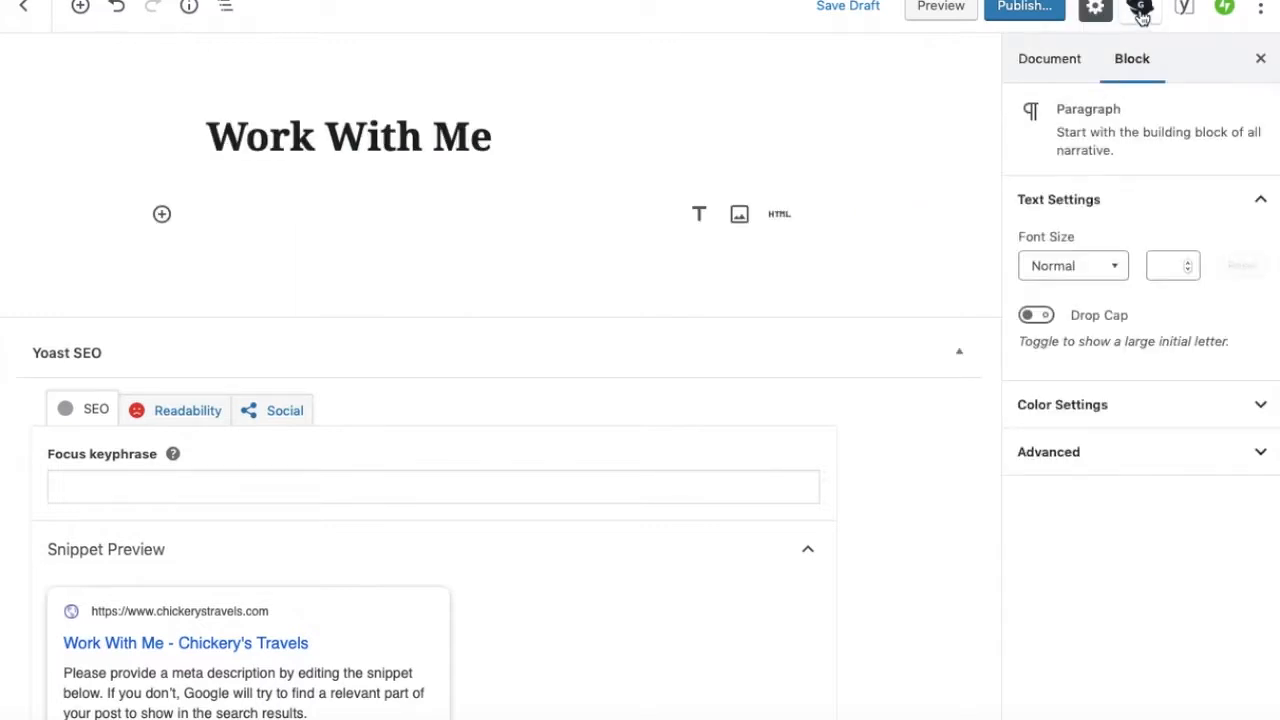
pyautogui.click(511, 140)
pyautogui.click(381, 214)
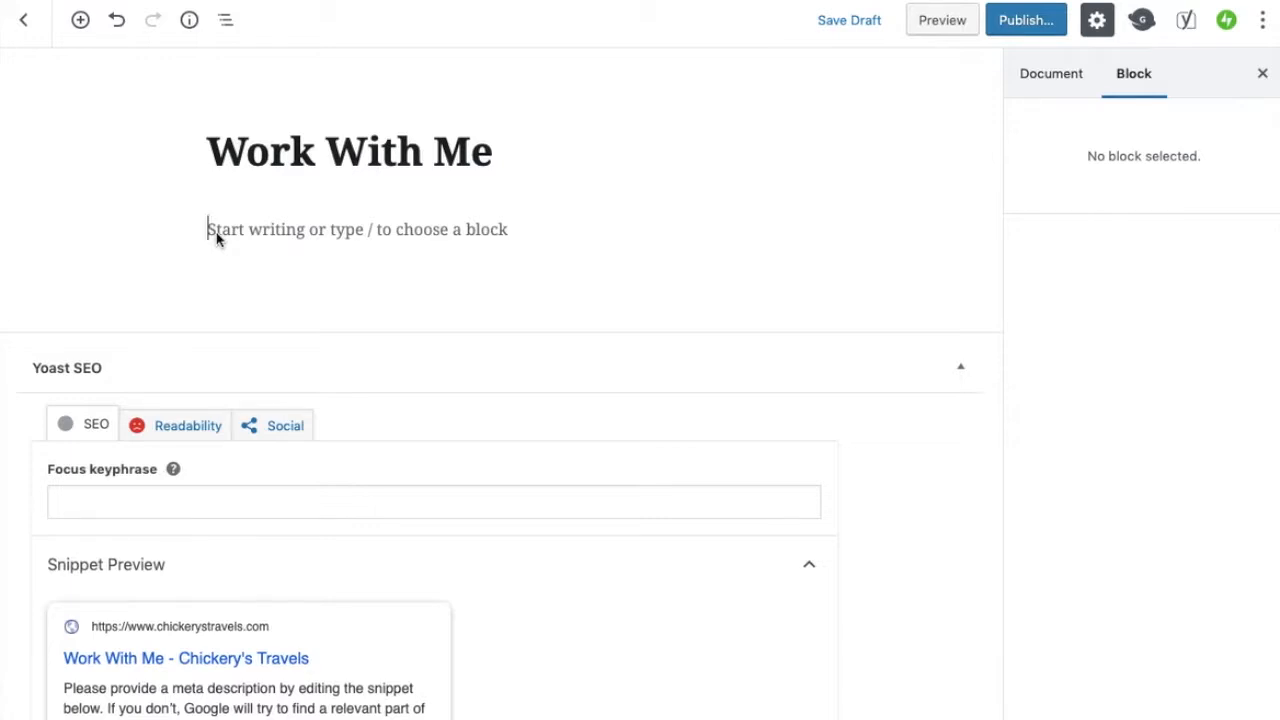
# Write an opening paragraph greeting with the owner's name and describing her as a full-time traveler, freelance writer, and public speaker
pyautogui.write('Hi')
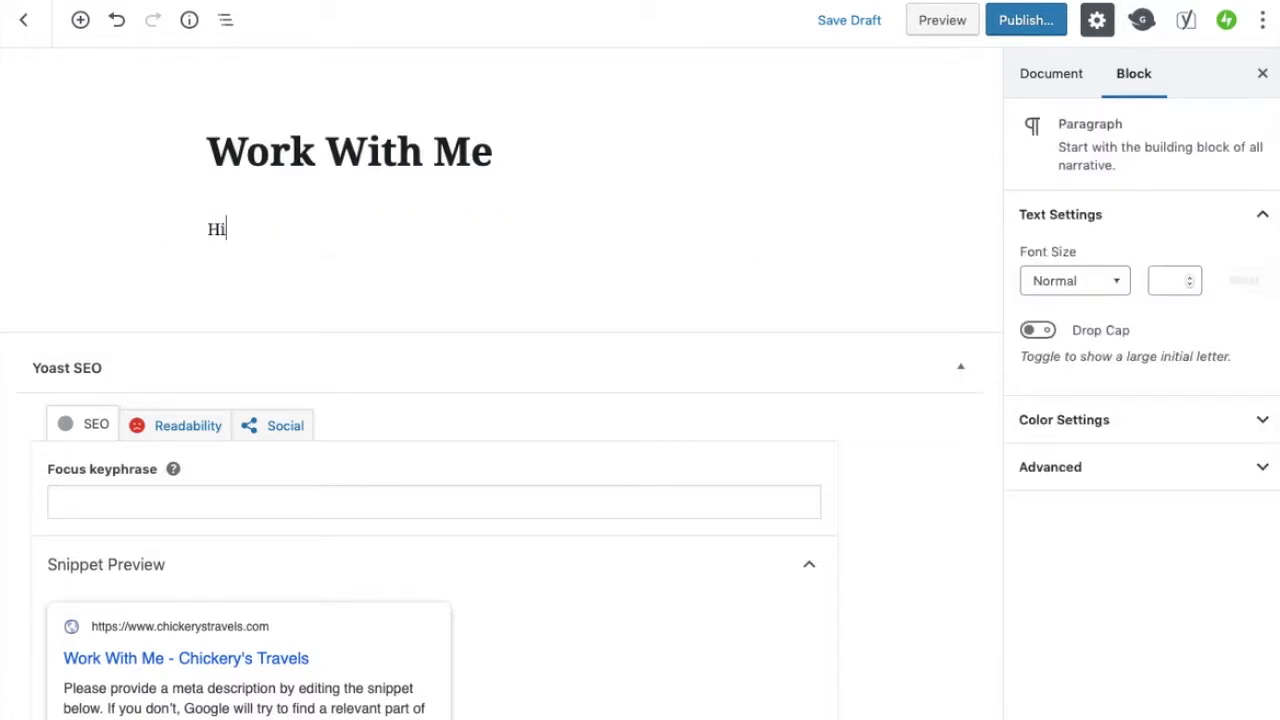
pyautogui.write(", I'm Juli")
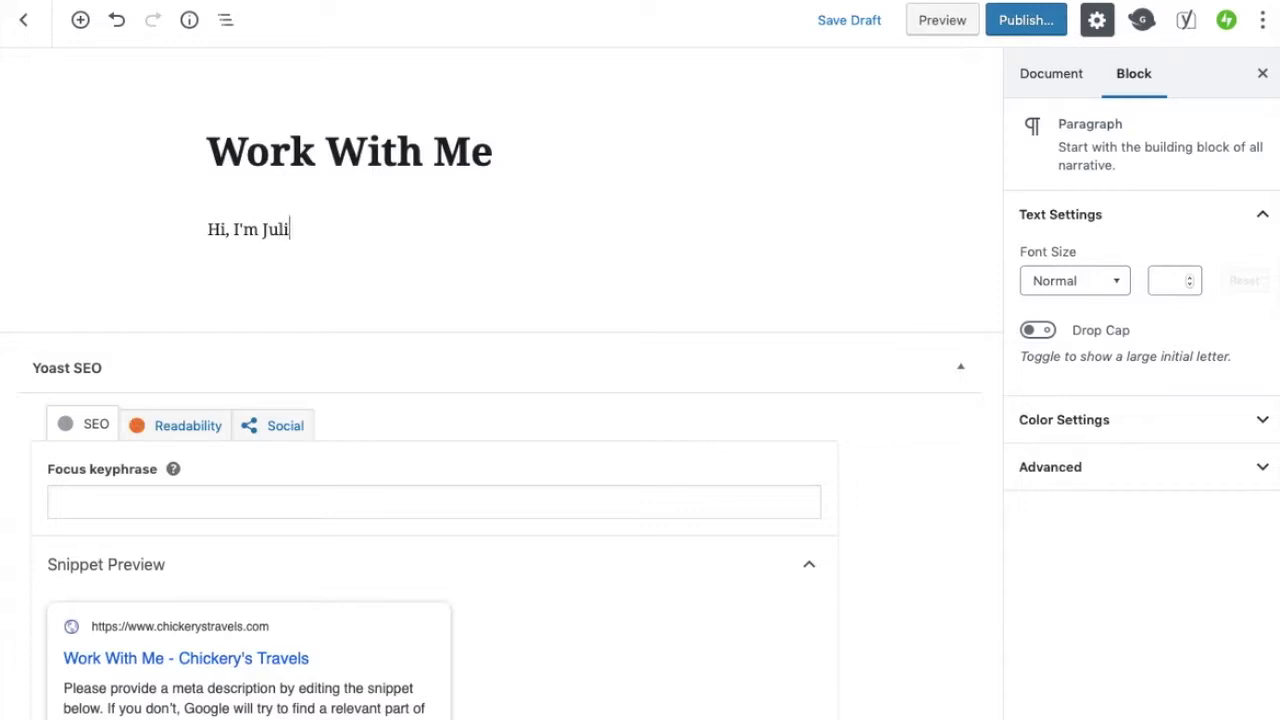
pyautogui.write('e Chickery...a freelance w')
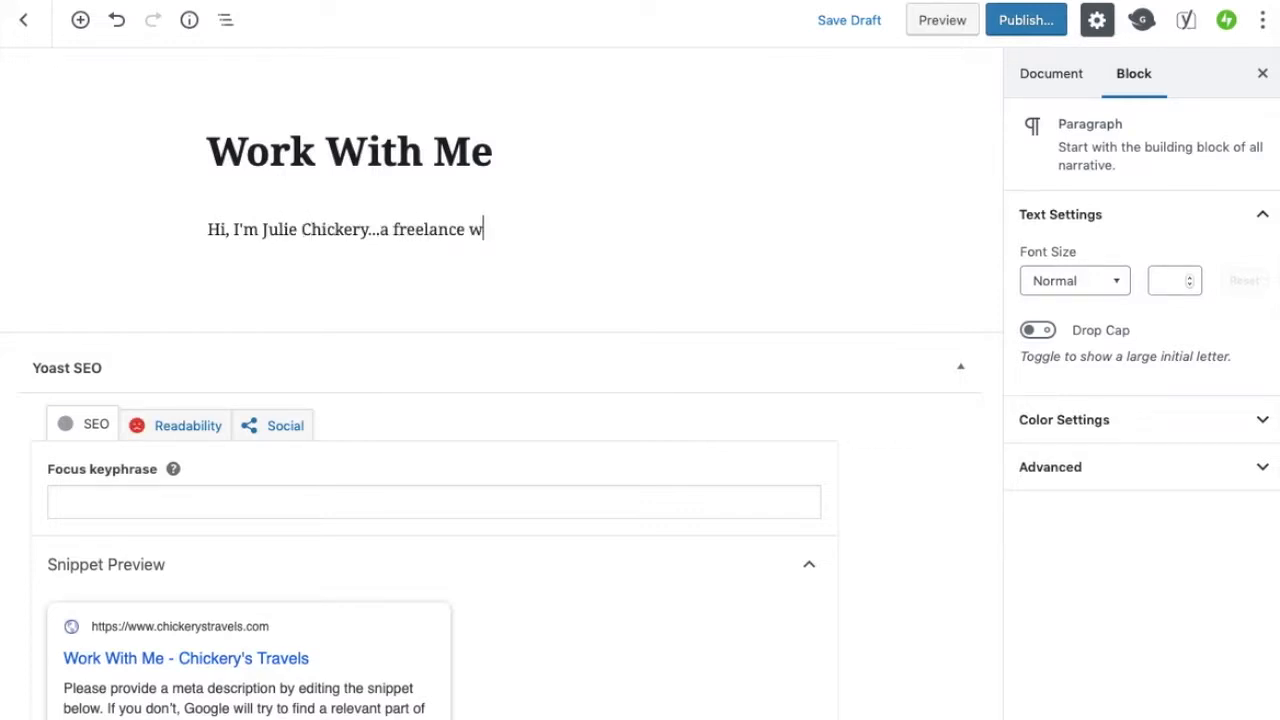
pyautogui.write('riter')
pyautogui.press('BackSpace')
pyautogui.press('BackSpace')
pyautogui.press('BackSpace')
pyautogui.press('BackSpace')
pyautogui.press('BackSpace')
pyautogui.press('BackSpace')
pyautogui.press('BackSpace')
pyautogui.press('BackSpace')
pyautogui.press('BackSpace')
pyautogui.press('BackSpace')
pyautogui.press('BackSpace')
pyautogui.press('BackSpace')
pyautogui.press('BackSpace')
pyautogui.press('BackSpace')
pyautogui.press('BackSpace')
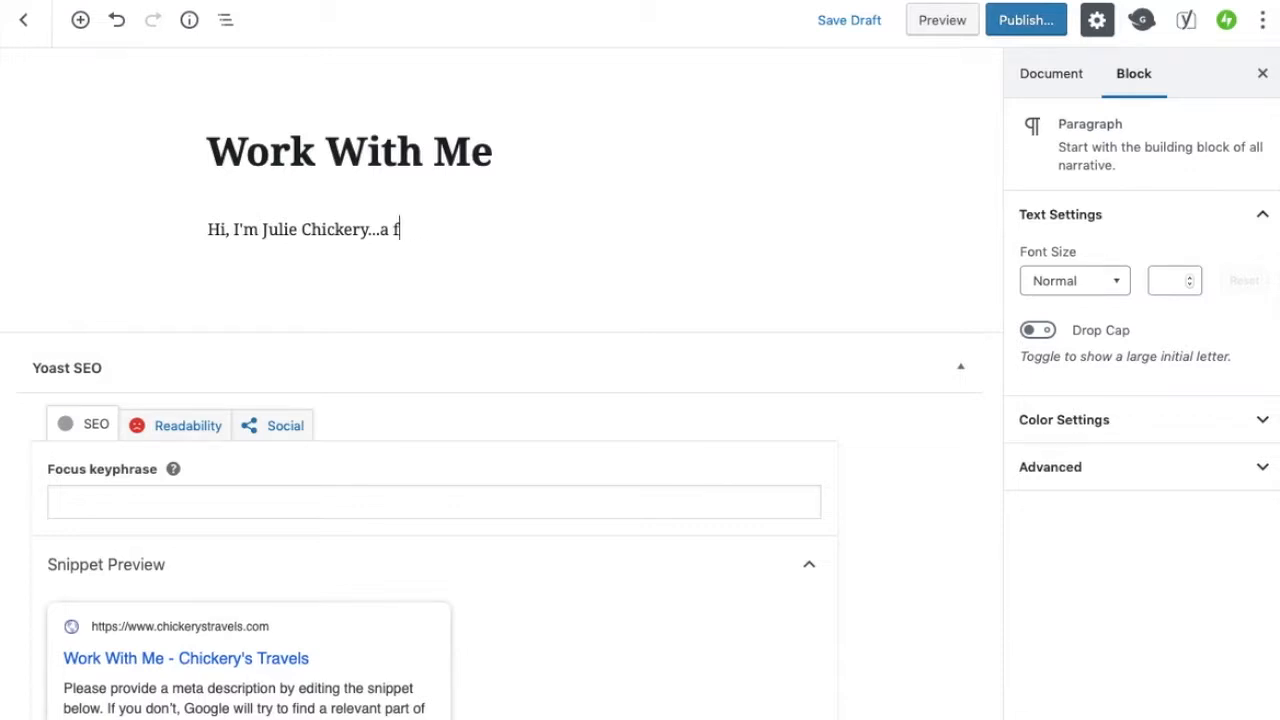
pyautogui.write('ull-time tra')
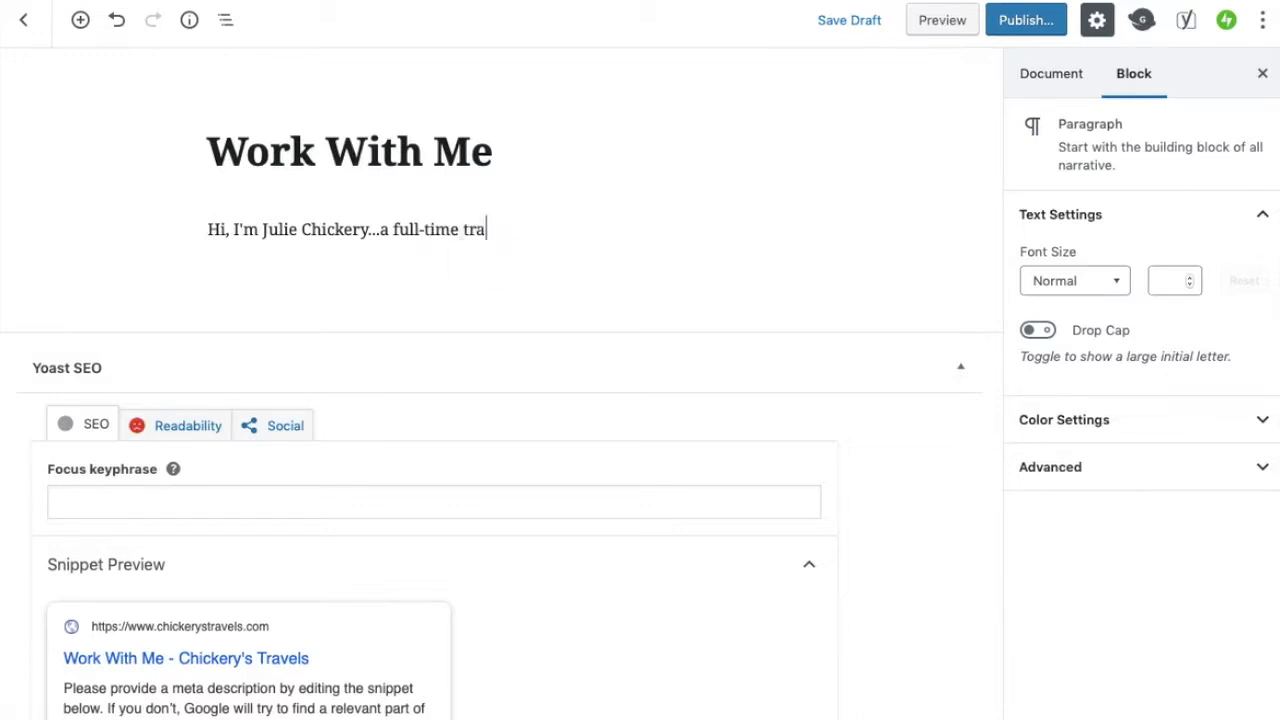
pyautogui.write('veler, freelance writer, and ')
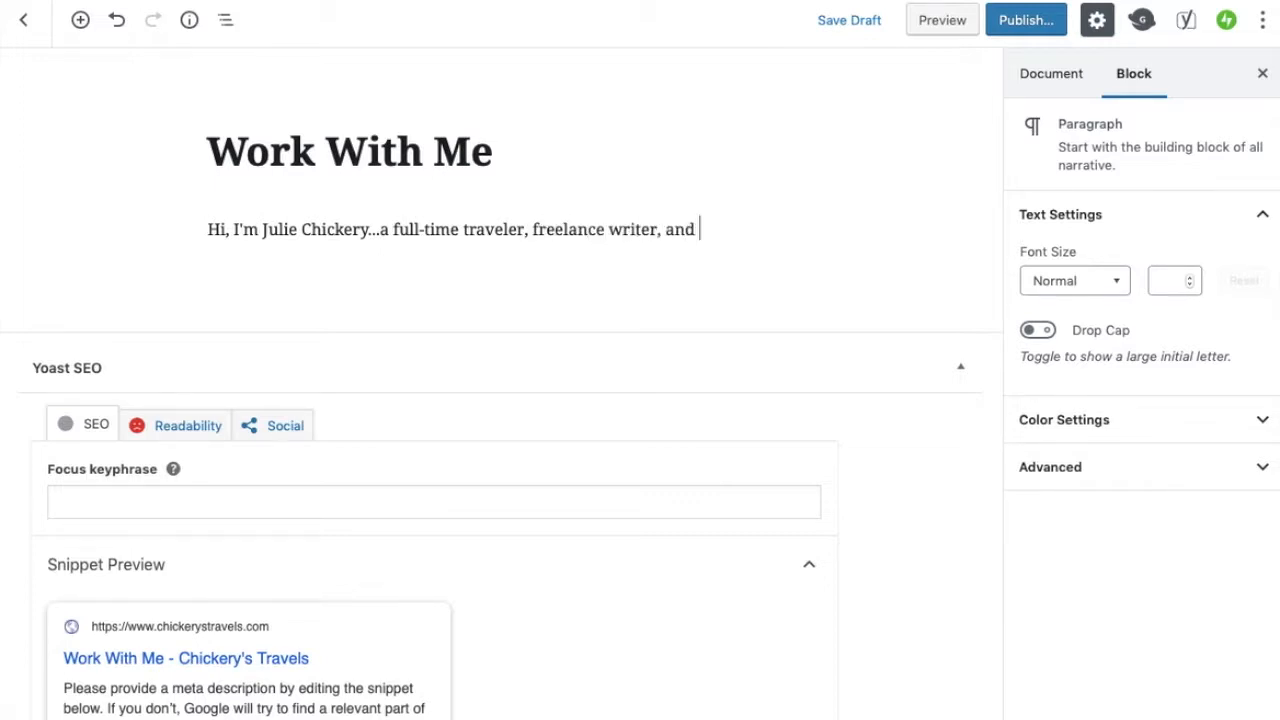
pyautogui.write('public speaker')
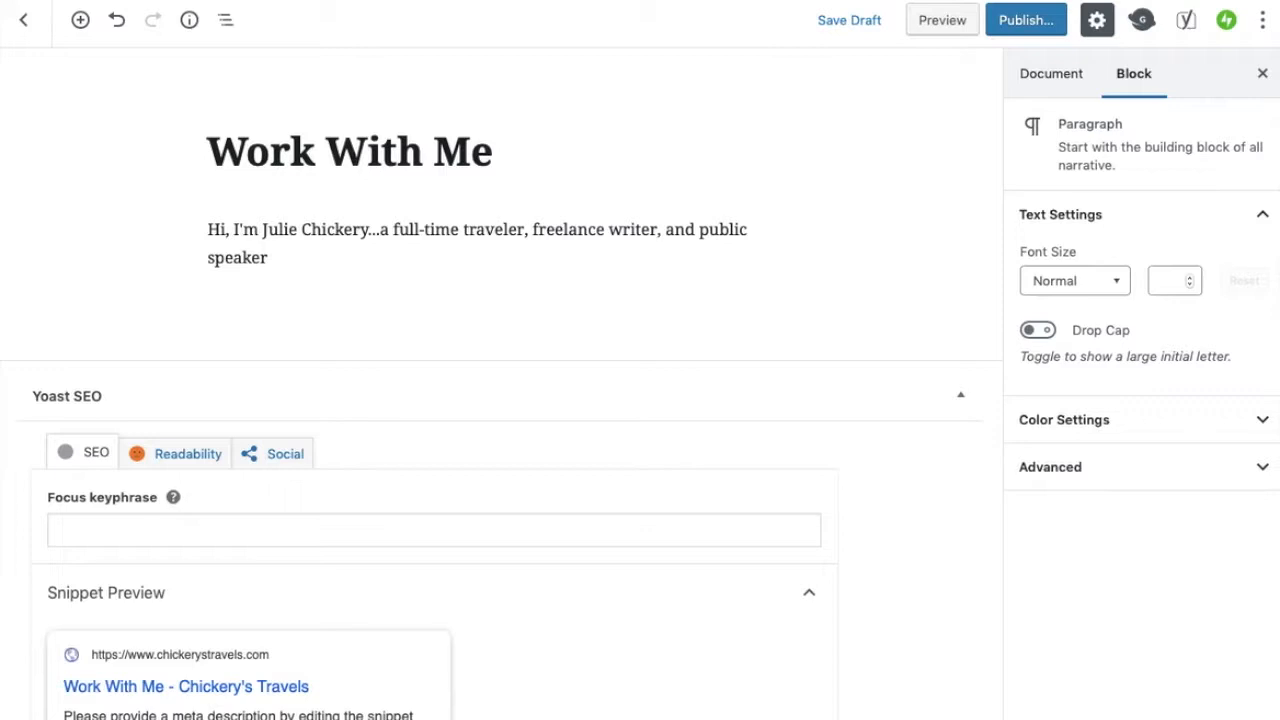
pyautogui.write('.')
# Append the sentence "I love working with brands and locations to share their message to the world!" and start a new block
pyautogui.write('I love worki')
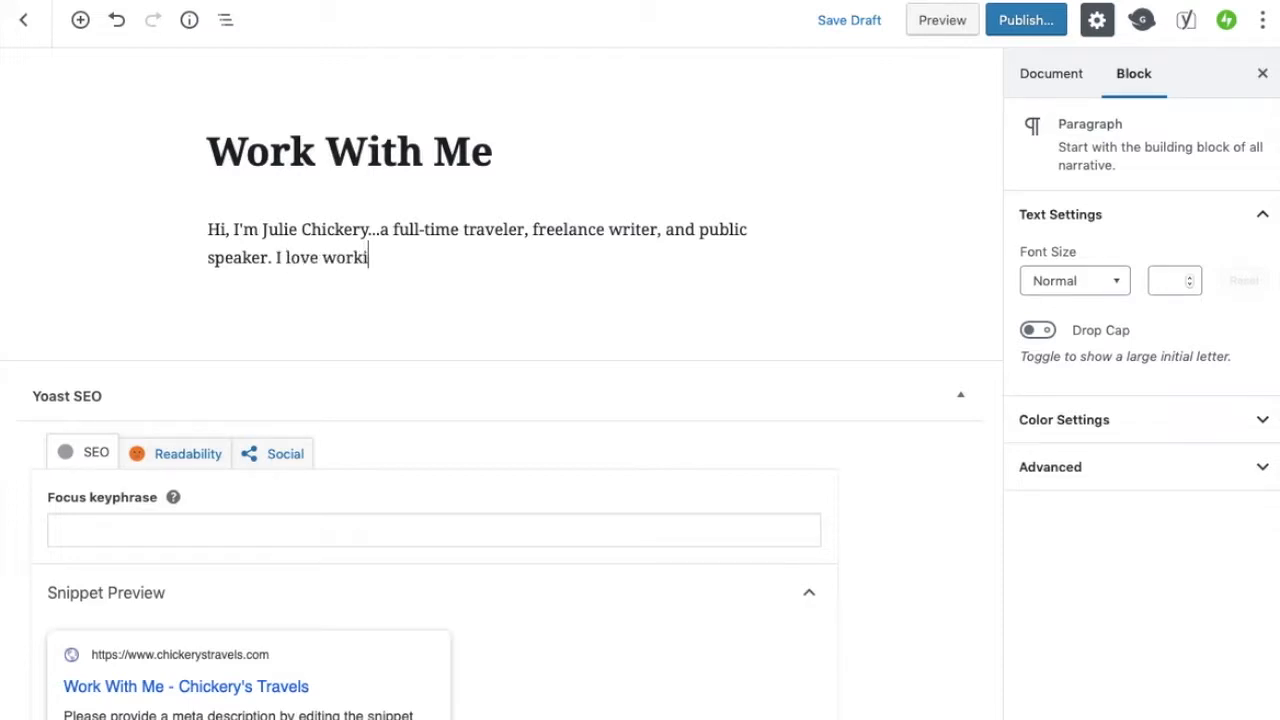
pyautogui.write('ng with bran')
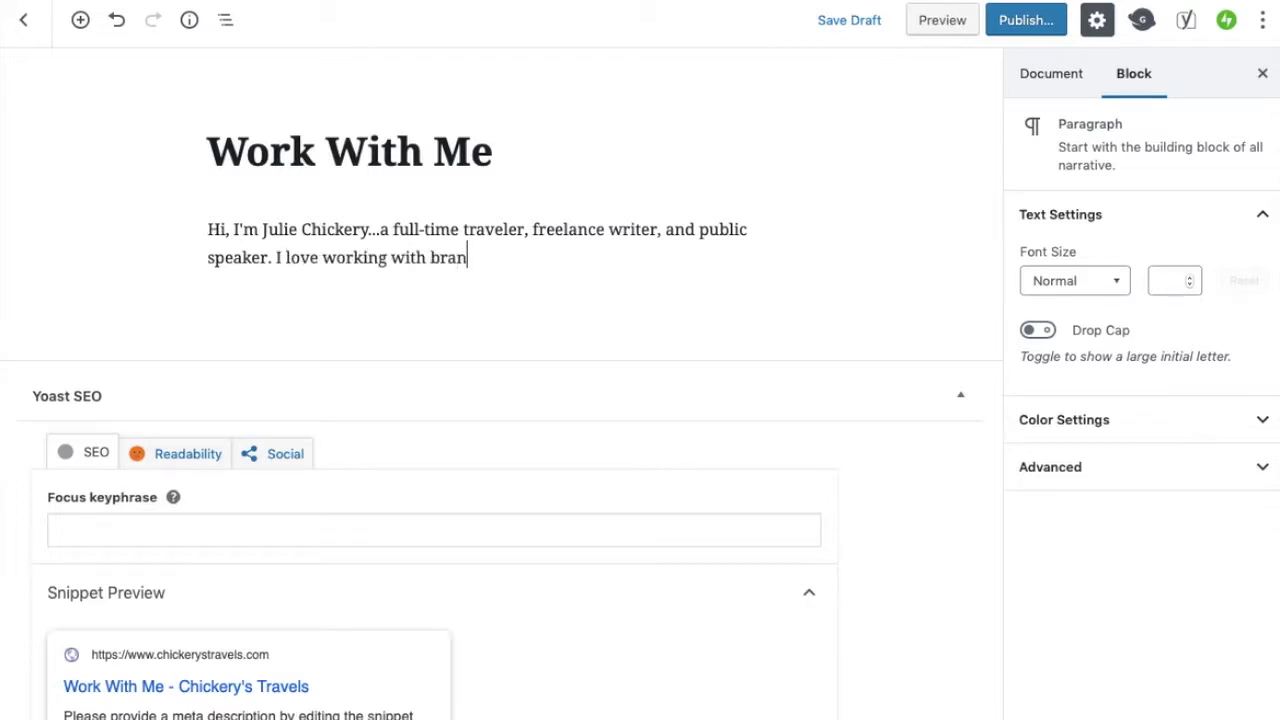
pyautogui.write('ds and locations')
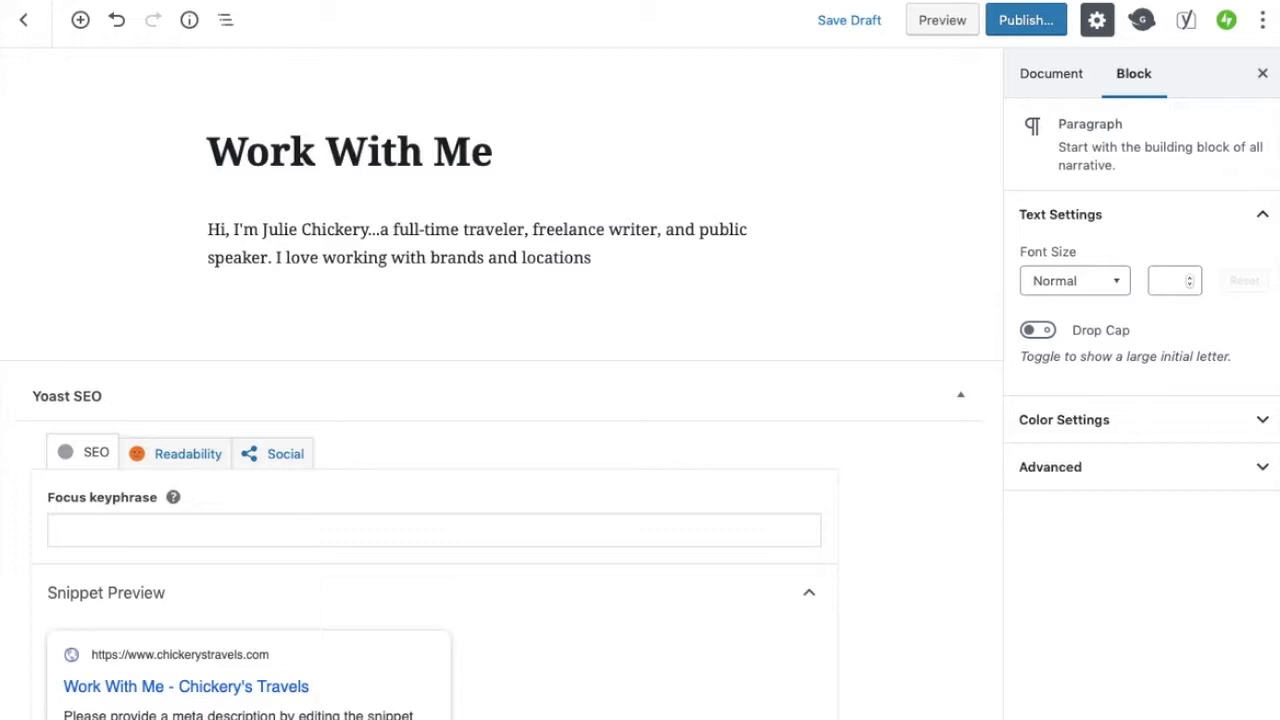
pyautogui.write('to share their message to the world!')
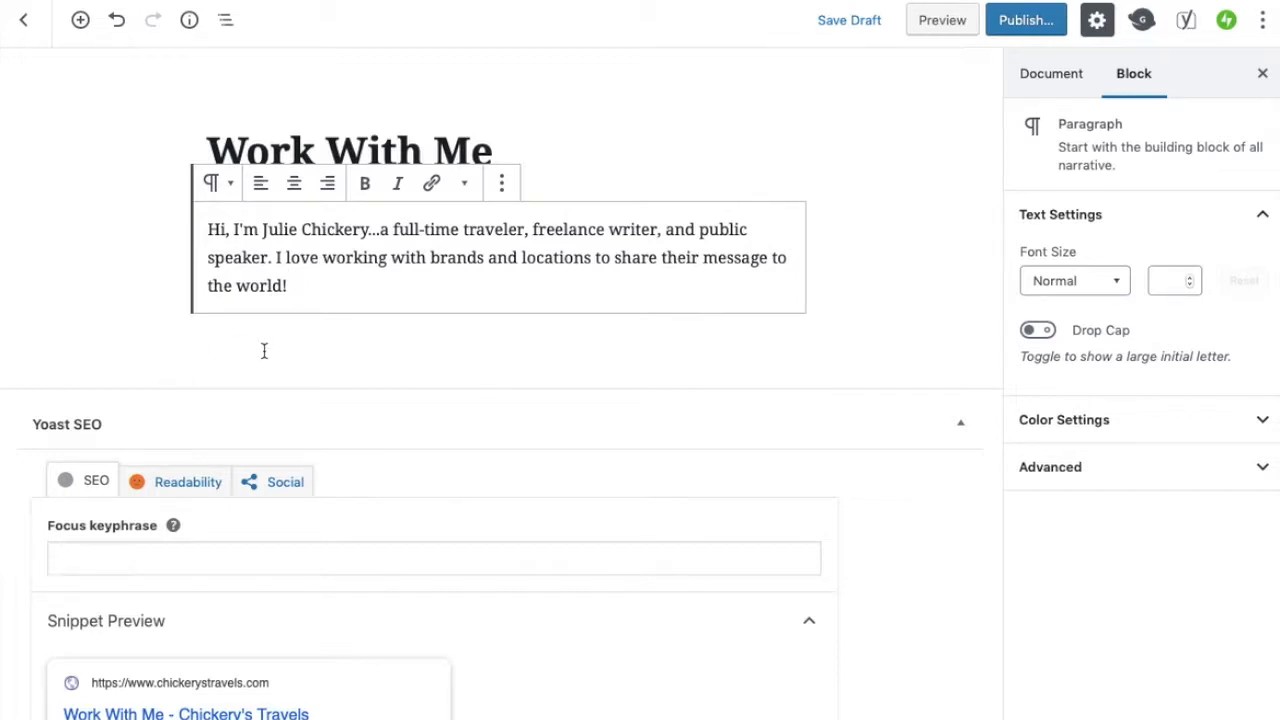
pyautogui.press('Return')
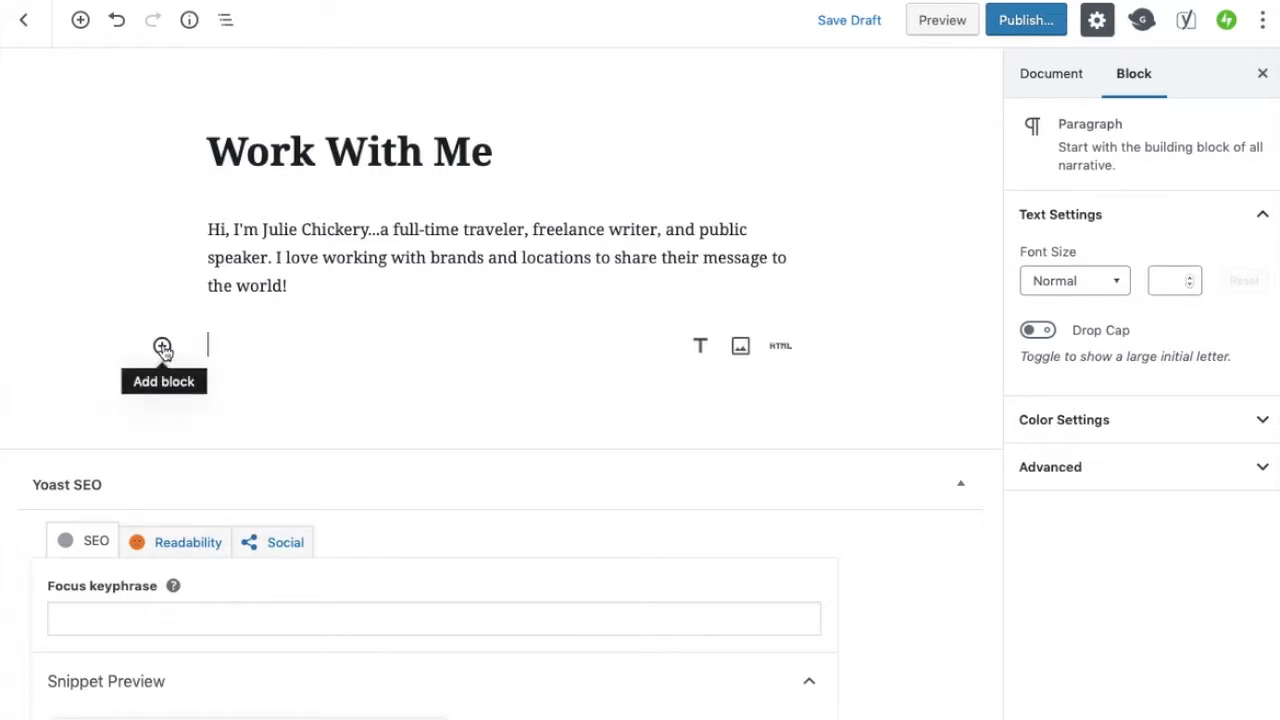
# Insert an Image block below the paragraph and upload the head shot from the _Blog Images folder
pyautogui.click(162, 347)
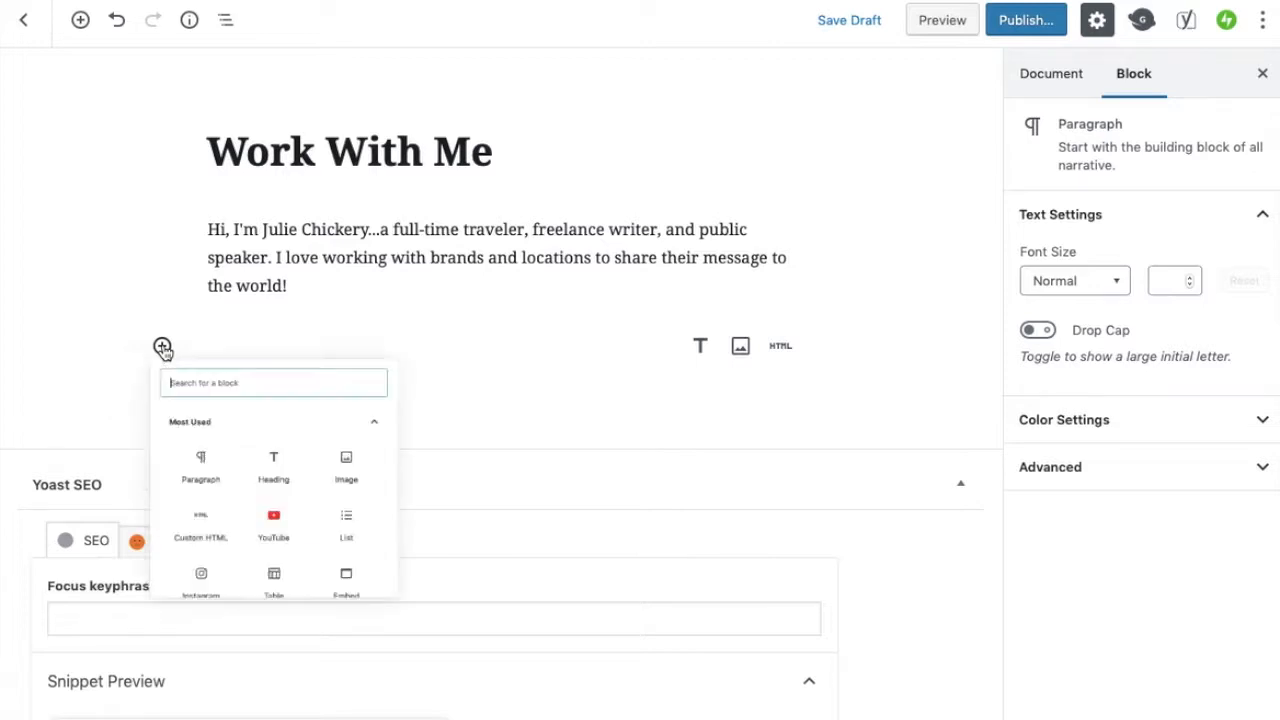
pyautogui.scroll(-4, 269, 595)
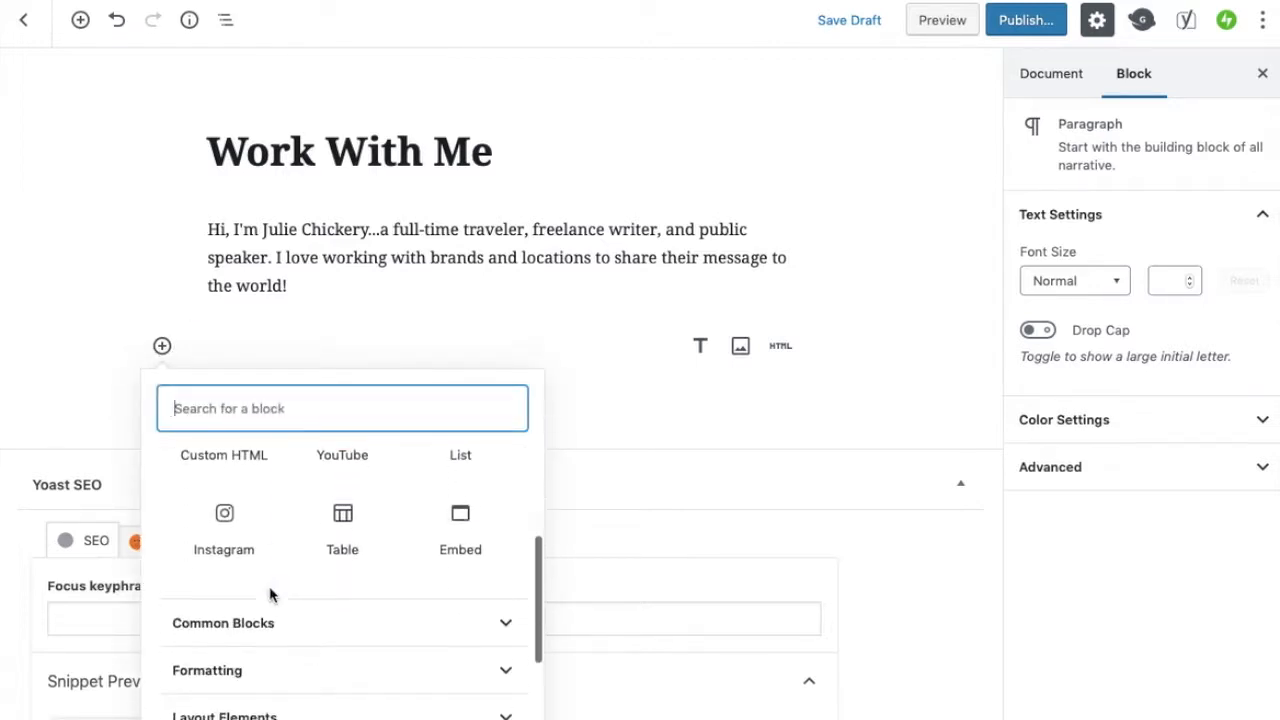
pyautogui.scroll(2, 269, 595)
pyautogui.scroll(2, 269, 595)
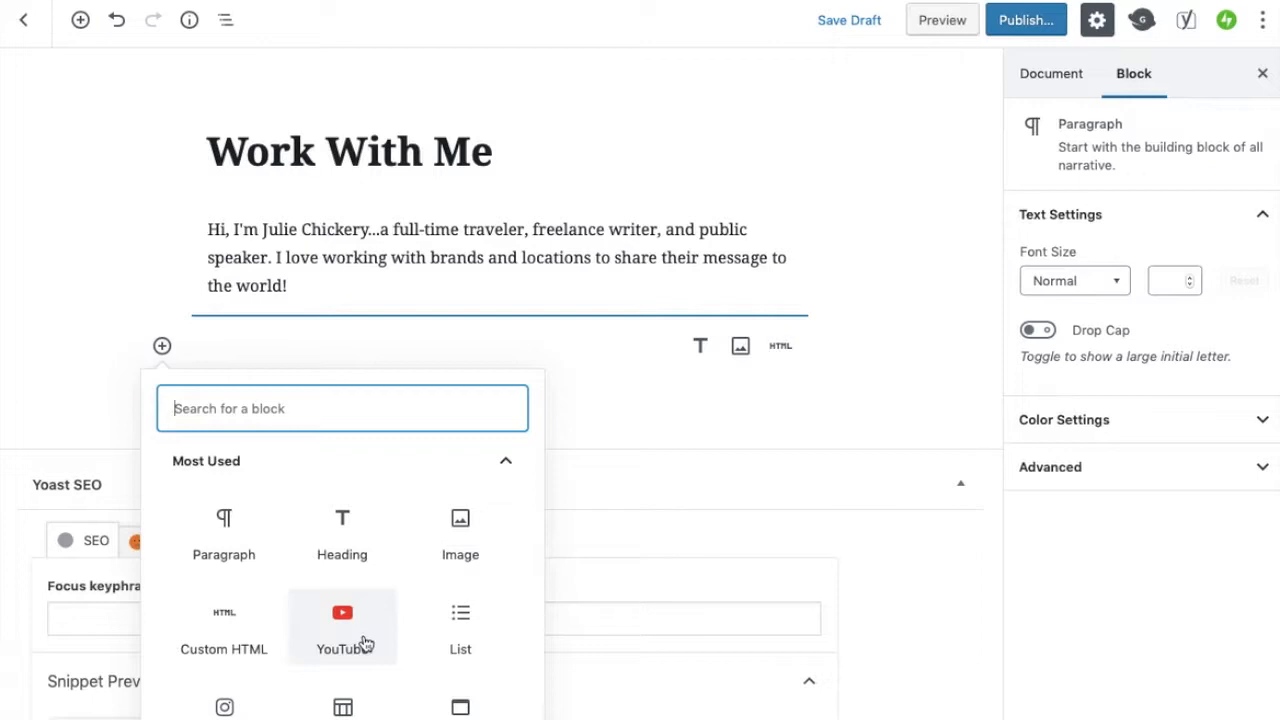
pyautogui.scroll(-3, 375, 620)
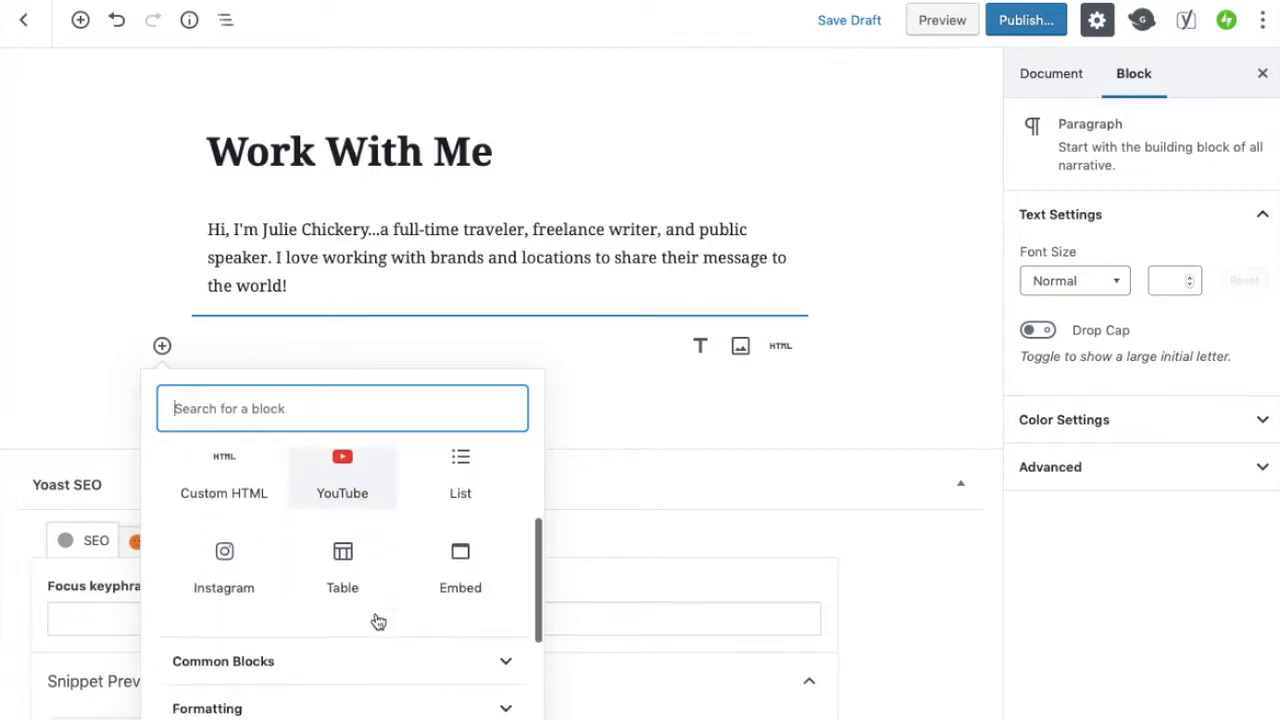
pyautogui.scroll(3, 376, 620)
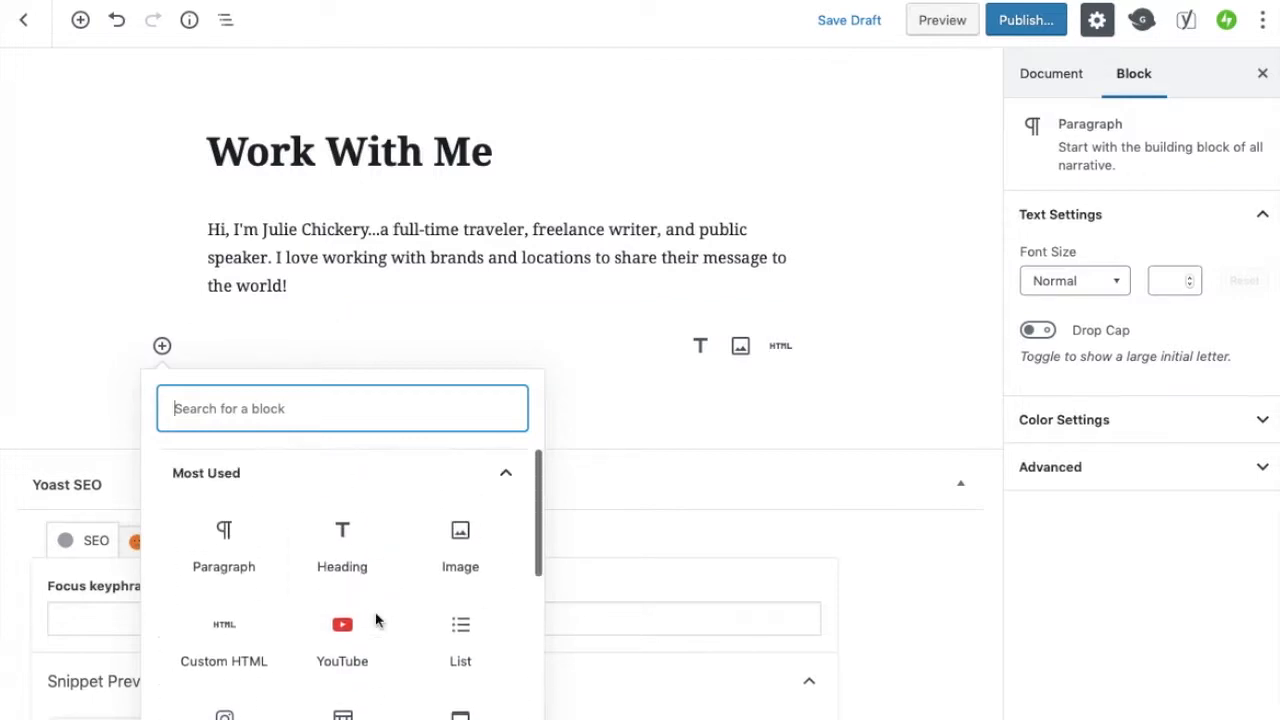
pyautogui.click(462, 540)
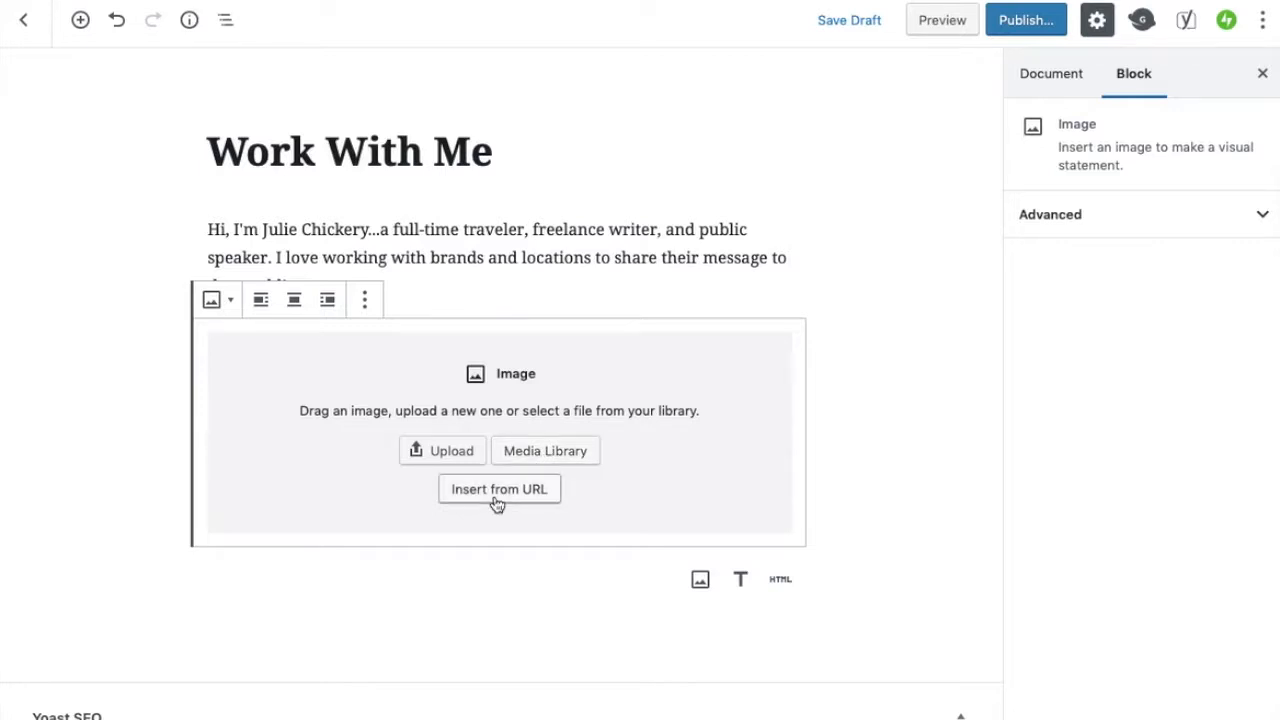
pyautogui.click(445, 452)
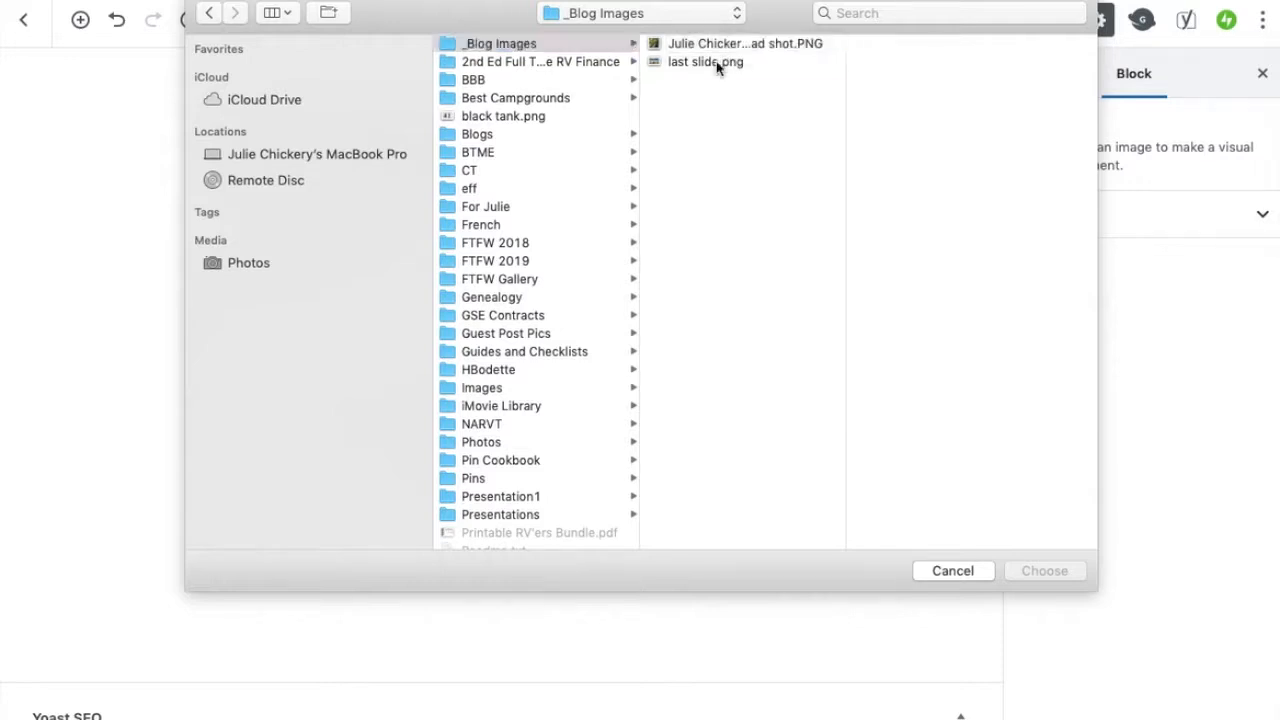
pyautogui.click(716, 61)
pyautogui.press('Up')
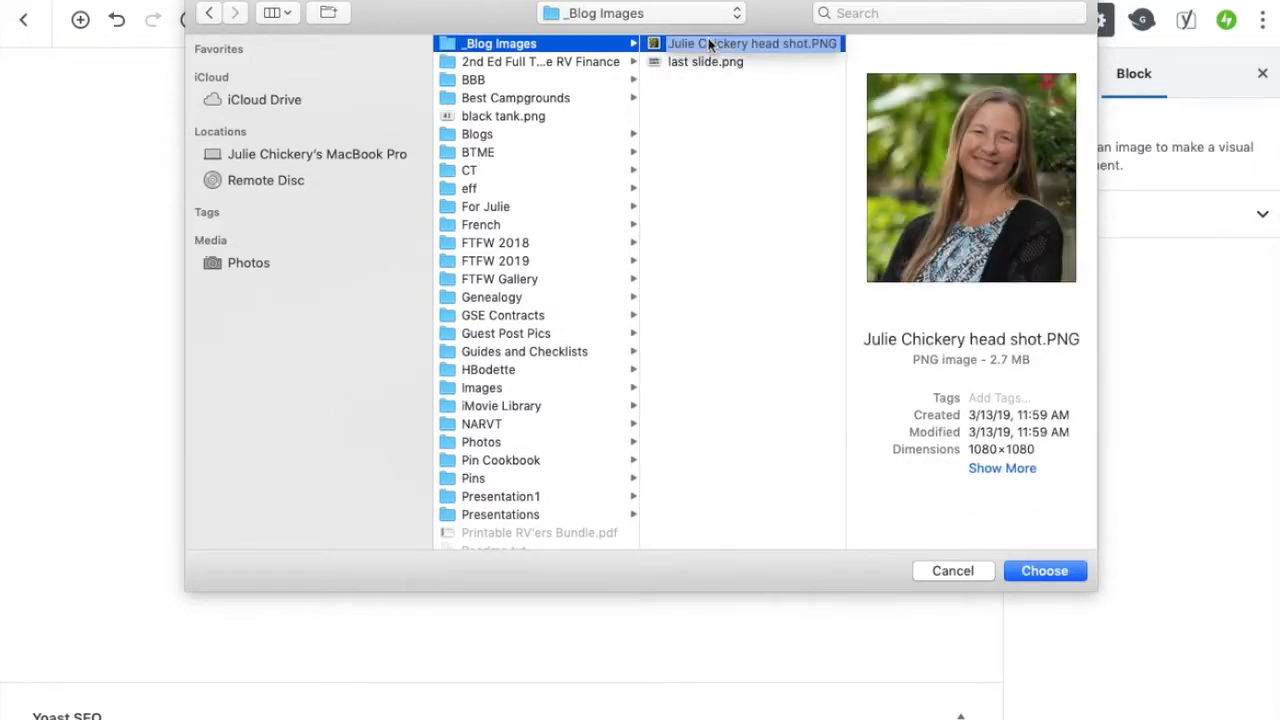
pyautogui.click(1044, 571)
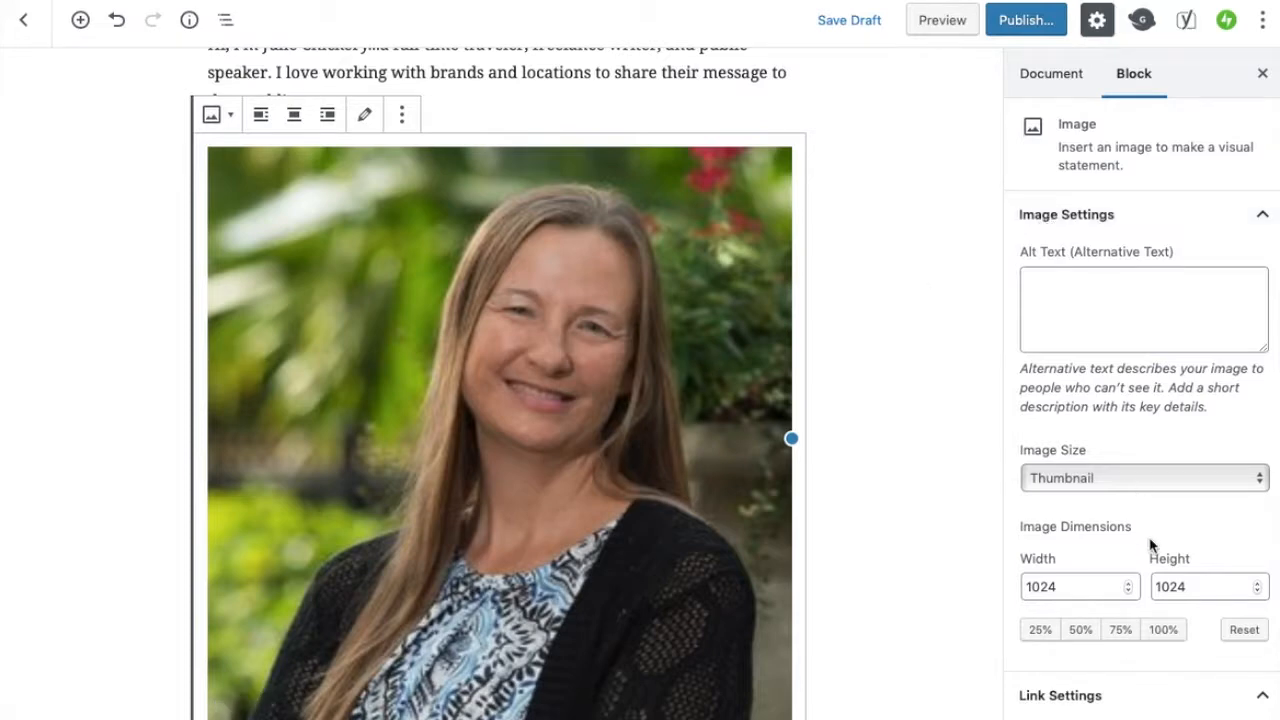
# Try the 100%, 75%, 50% and 25% dimension presets on the image
pyautogui.scroll(-1, 1150, 543)
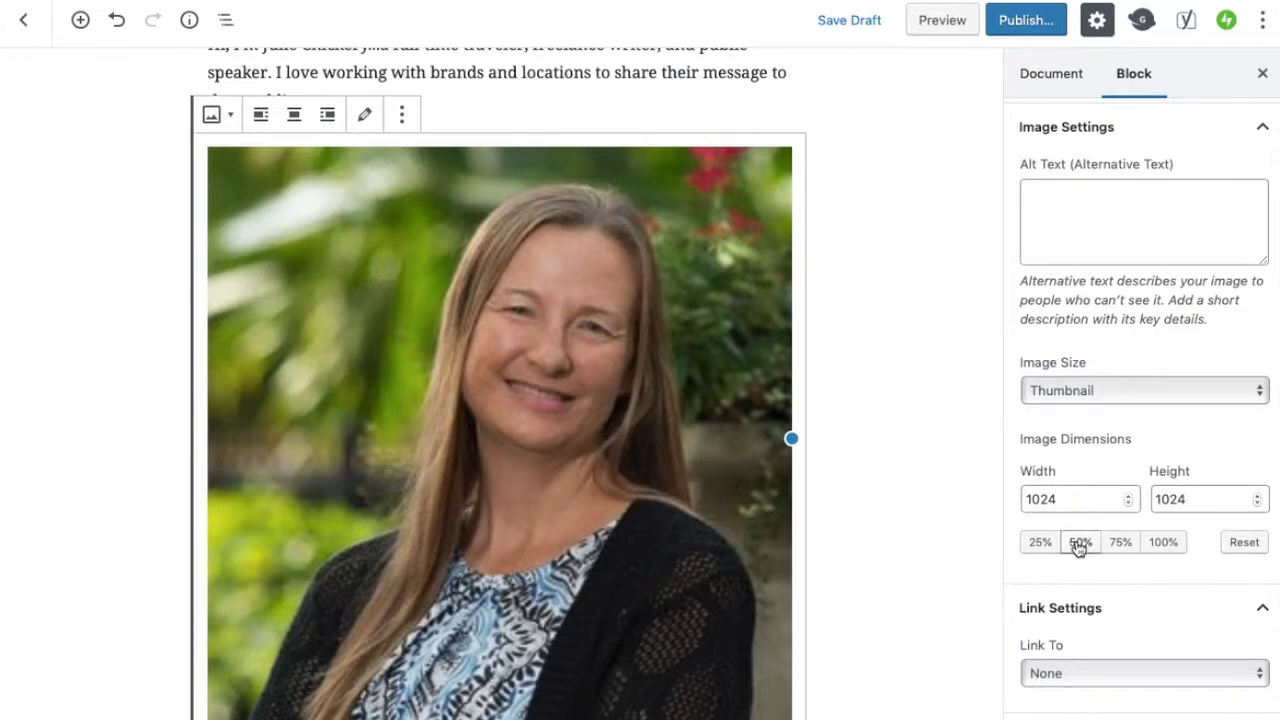
pyautogui.click(1165, 543)
pyautogui.click(1120, 543)
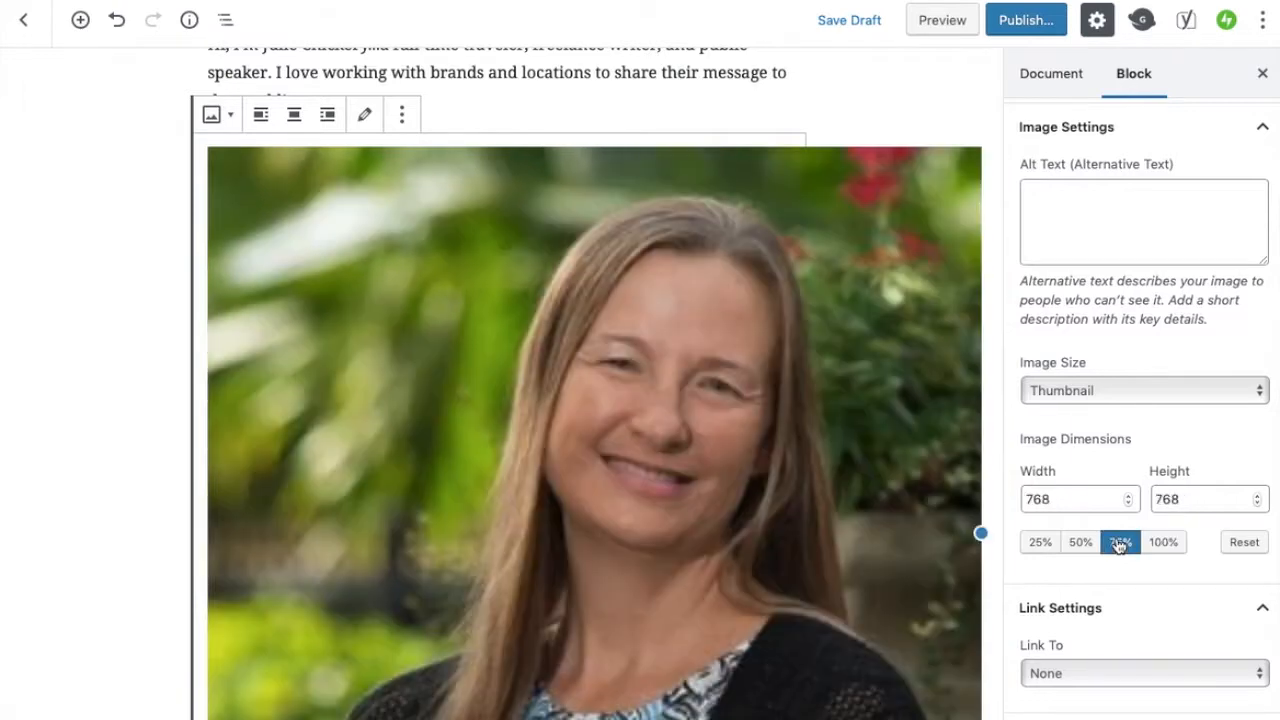
pyautogui.click(1080, 545)
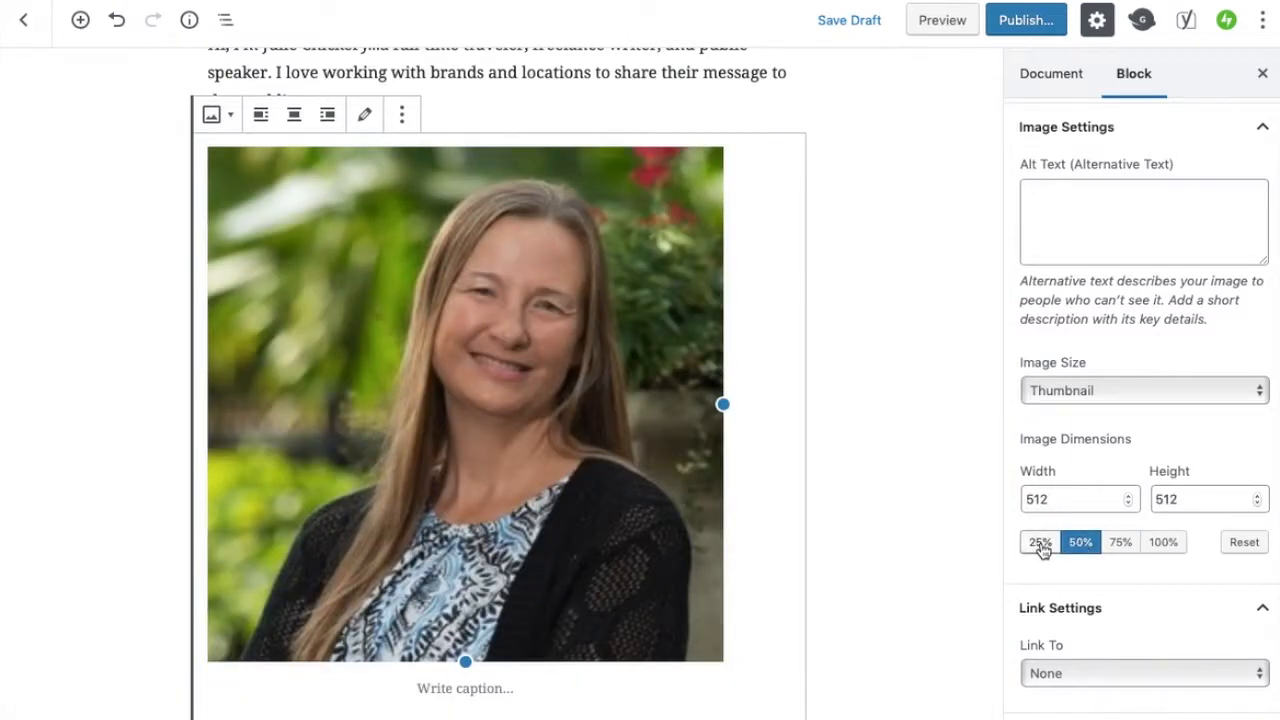
pyautogui.click(1040, 543)
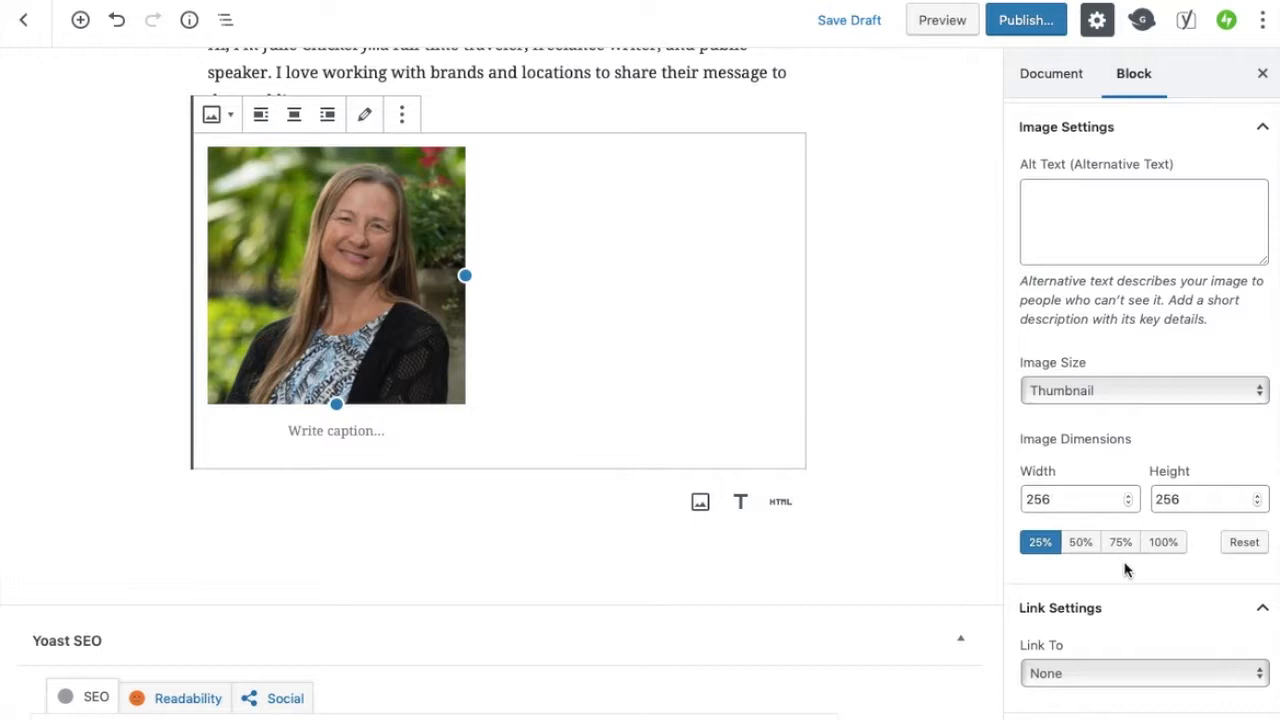
# Set the image size to Thumbnail at 100% dimensions after trying Medium, Large and other presets
pyautogui.click(1259, 393)
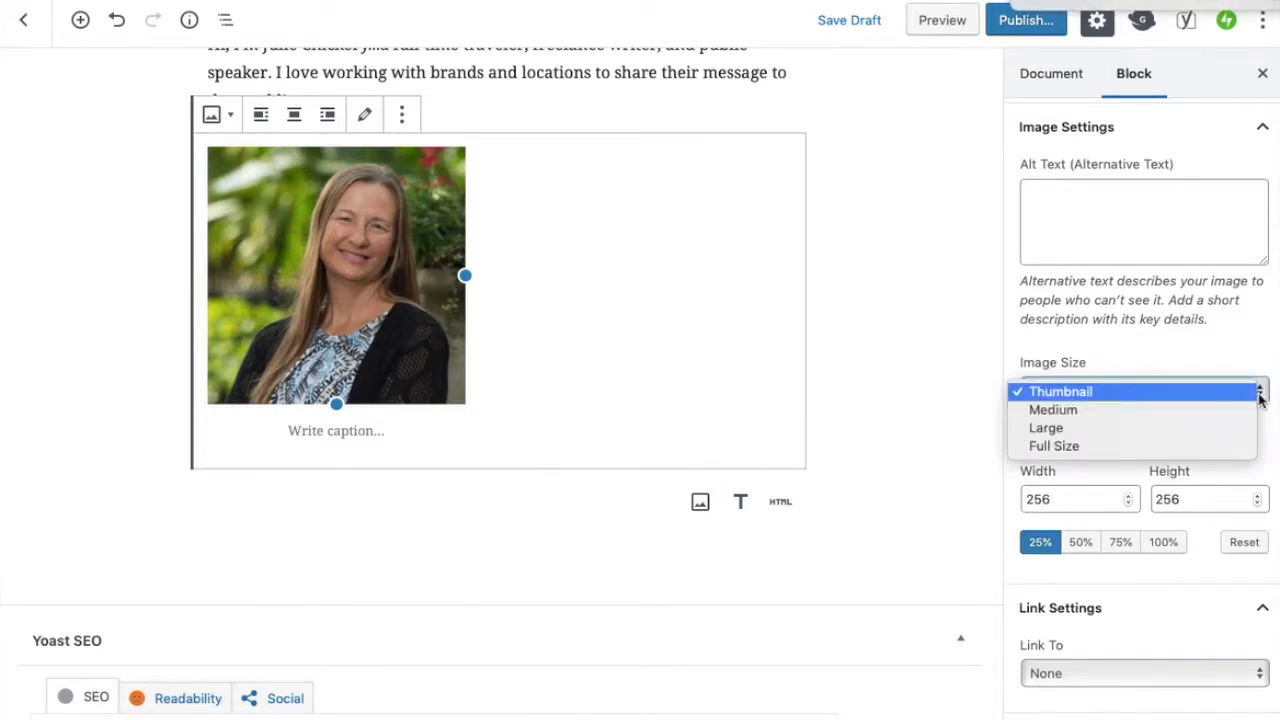
pyautogui.click(1100, 418)
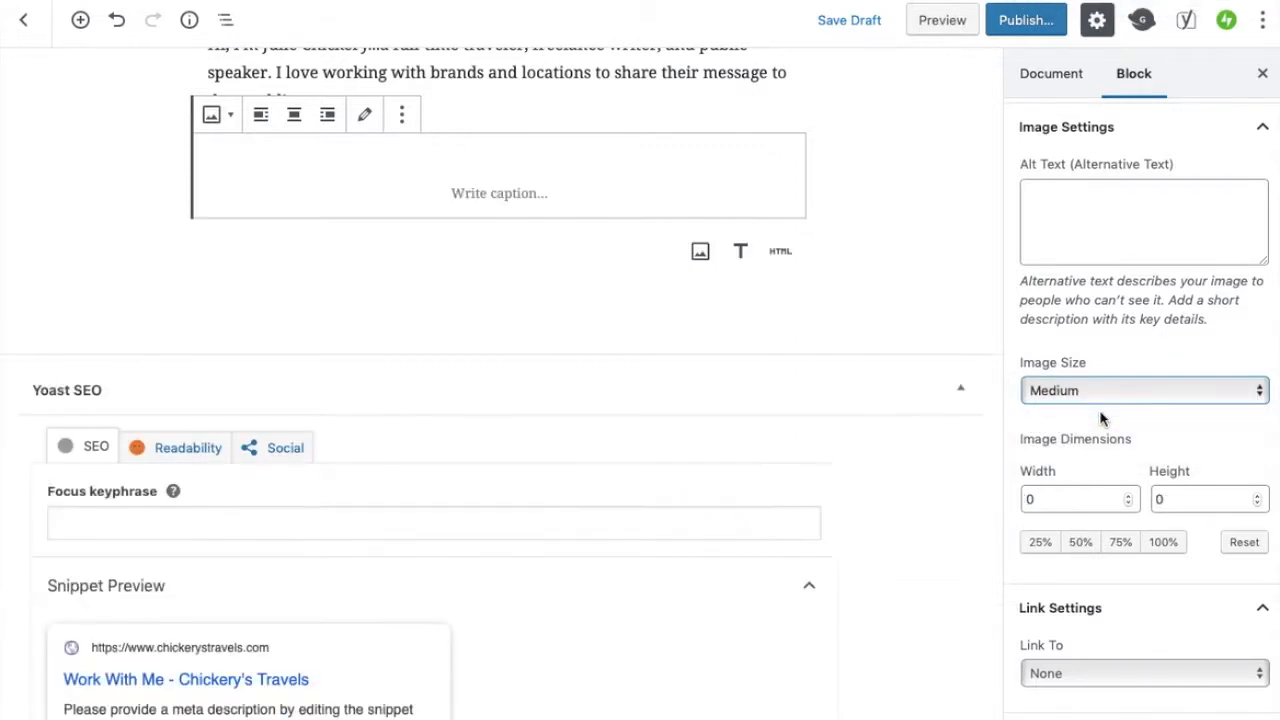
pyautogui.click(1251, 396)
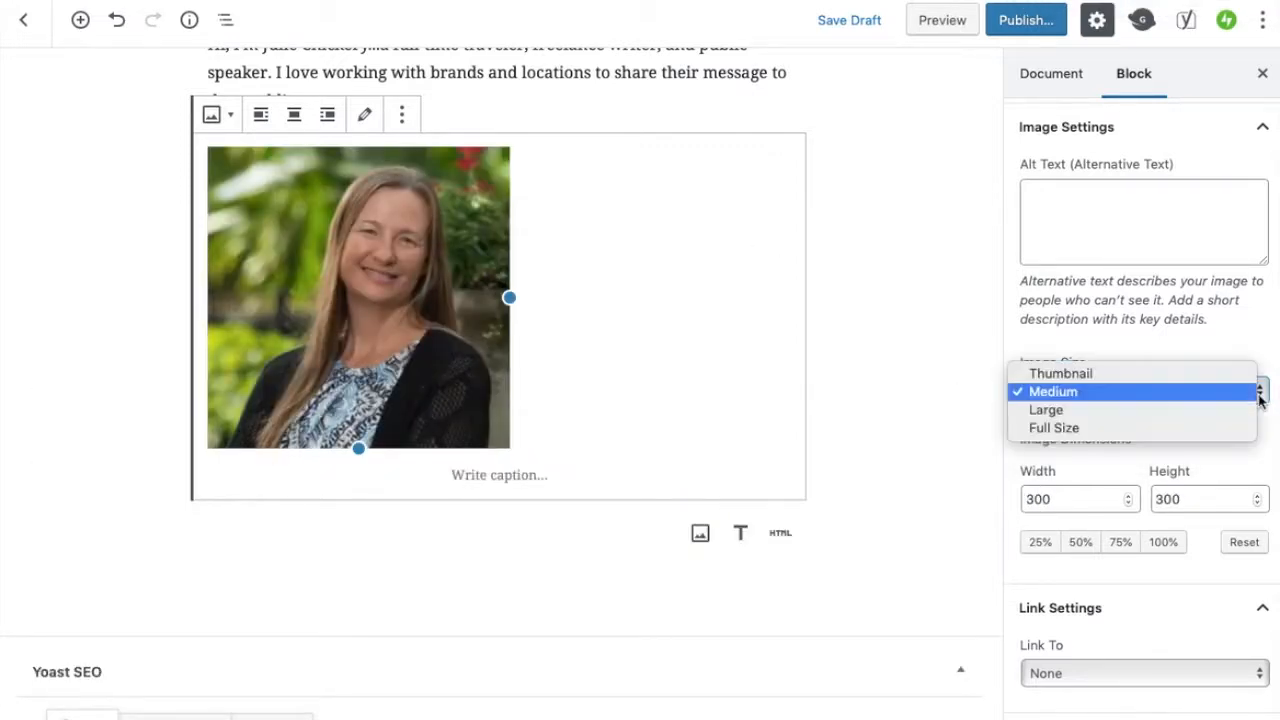
pyautogui.click(1128, 410)
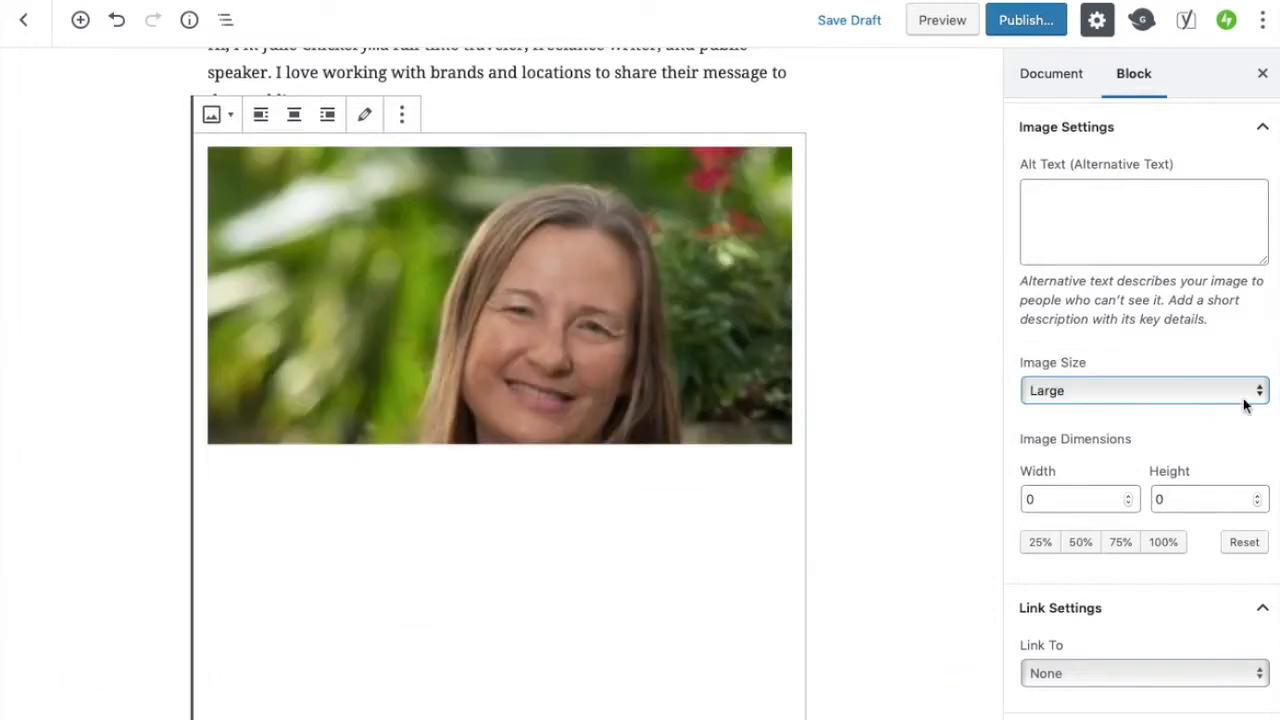
pyautogui.click(1259, 398)
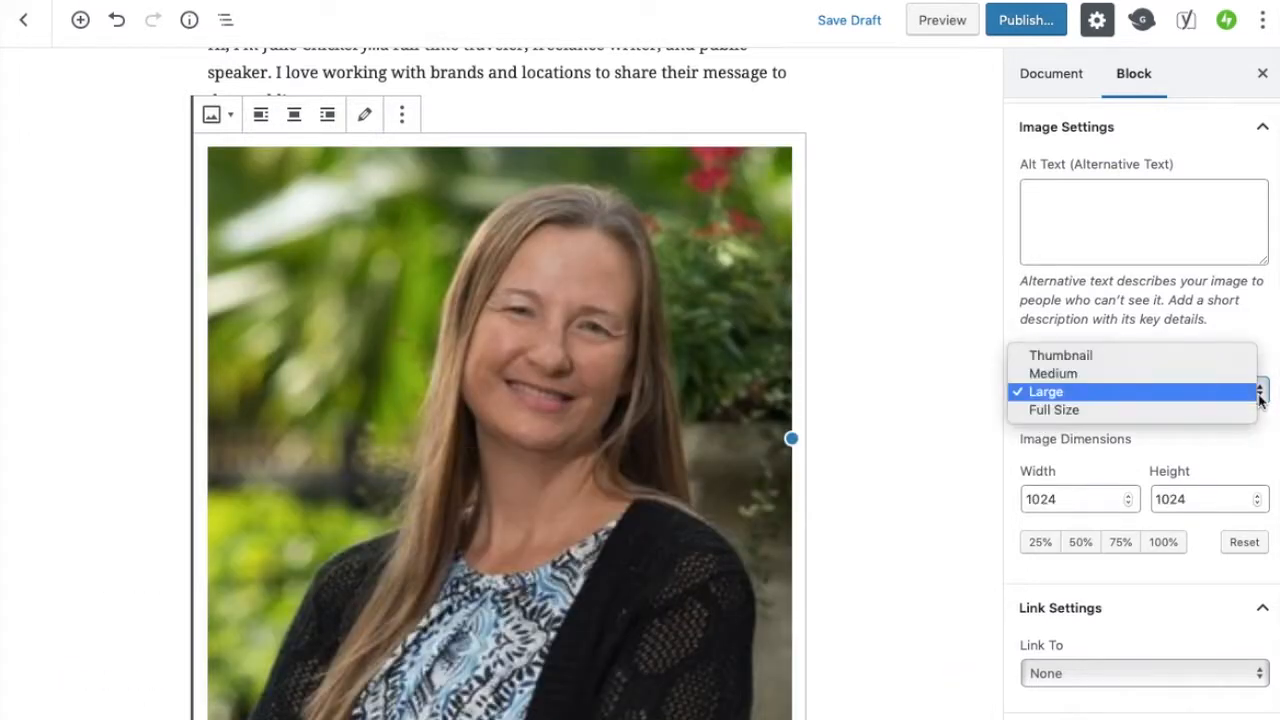
pyautogui.click(1113, 361)
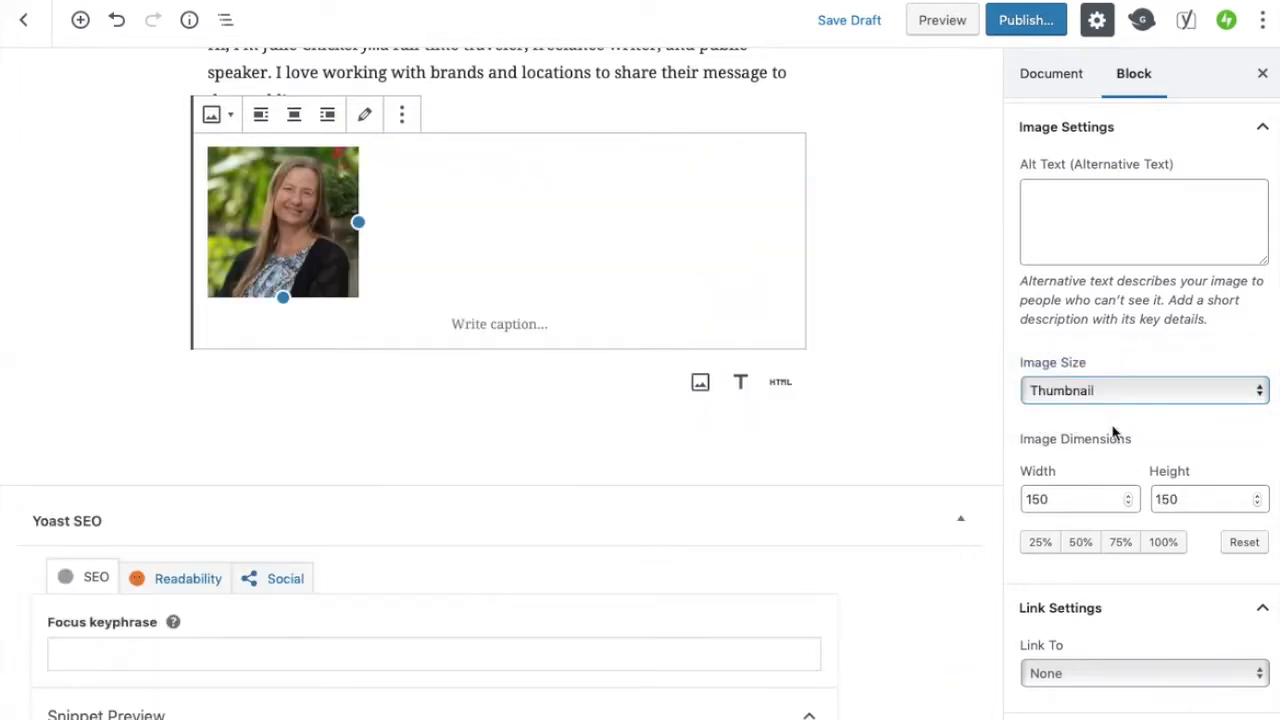
pyautogui.click(1046, 542)
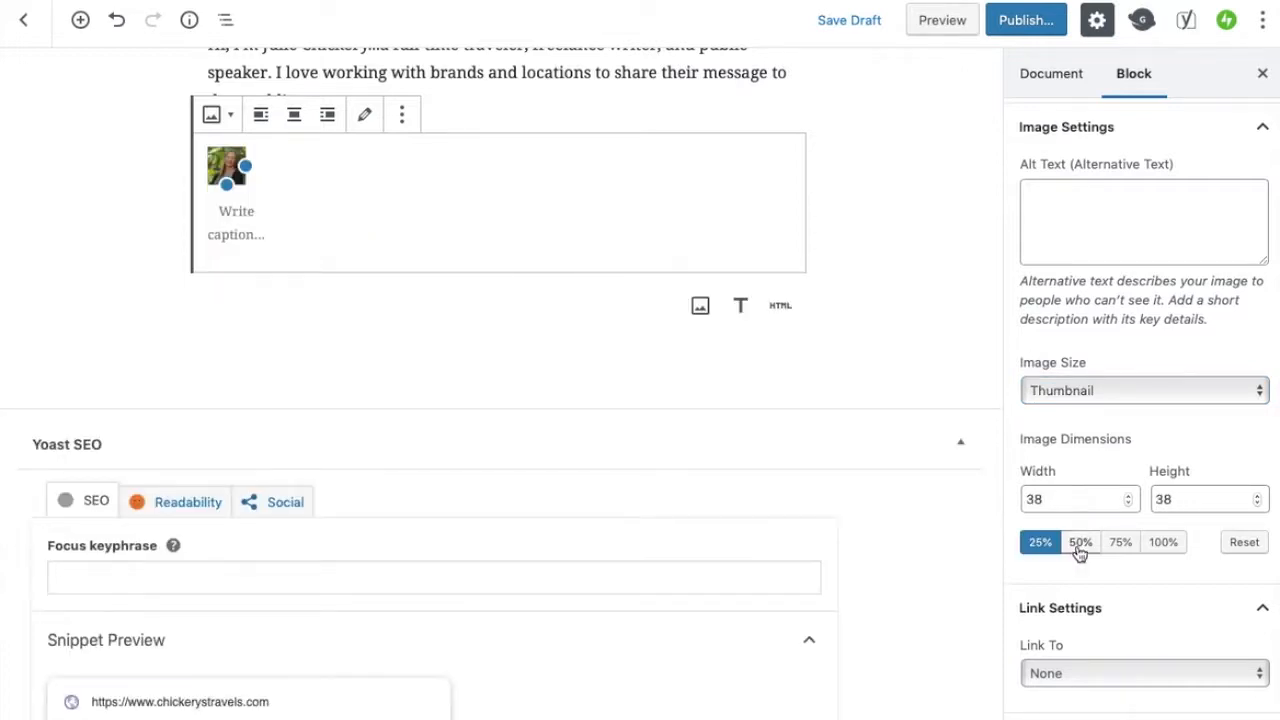
pyautogui.click(1085, 545)
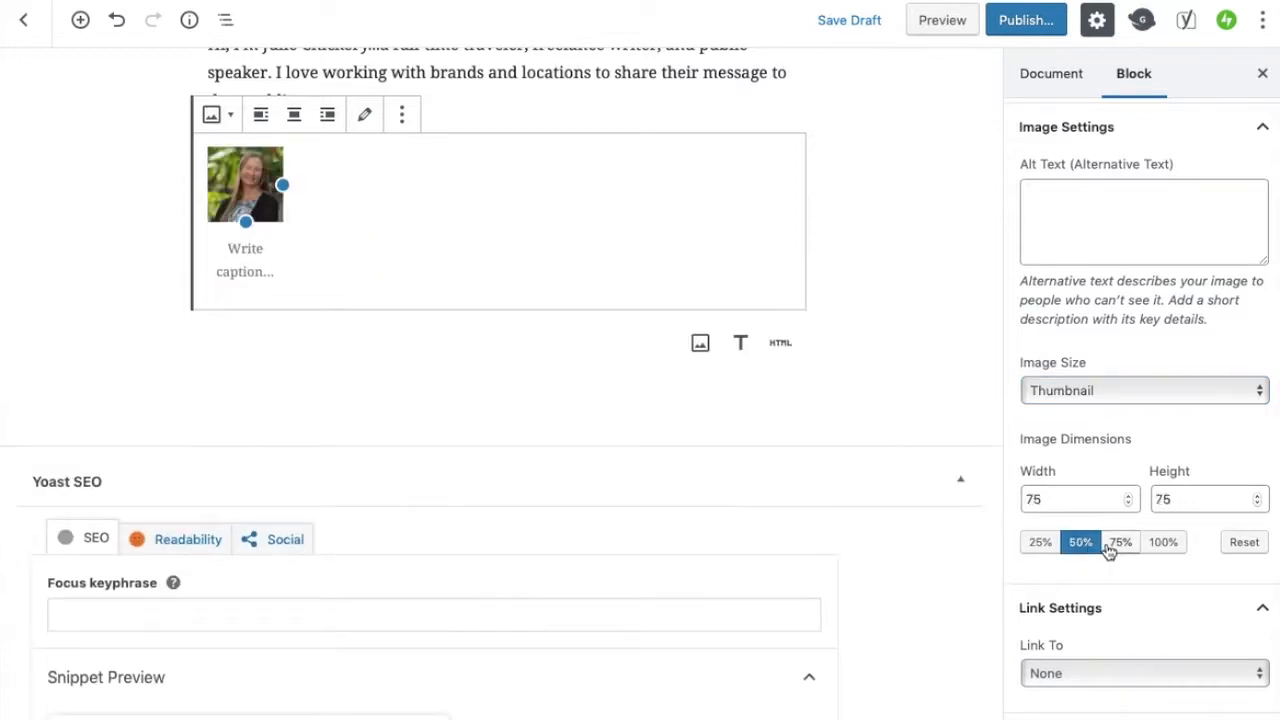
pyautogui.click(1119, 543)
pyautogui.click(1160, 545)
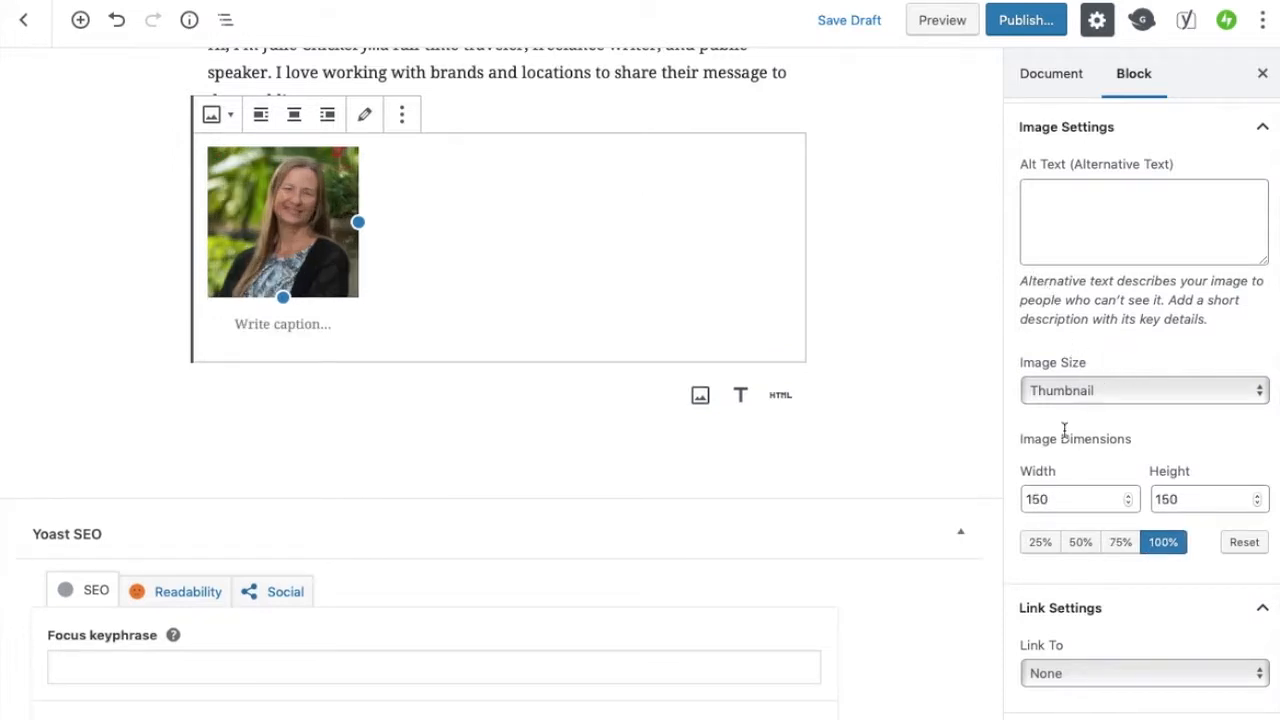
# Try increasing the image width to 202 with the width spinner
pyautogui.click(1065, 499)
pyautogui.click(1129, 497)
pyautogui.click(1129, 497)
pyautogui.click(1129, 497)
pyautogui.click(1129, 497)
pyautogui.click(1129, 497)
pyautogui.click(1129, 497)
pyautogui.click(1129, 497)
pyautogui.click(1129, 497)
pyautogui.click(1129, 497)
pyautogui.click(1129, 497)
pyautogui.click(1129, 497)
pyautogui.click(1129, 497)
pyautogui.click(1129, 497)
pyautogui.click(1129, 497)
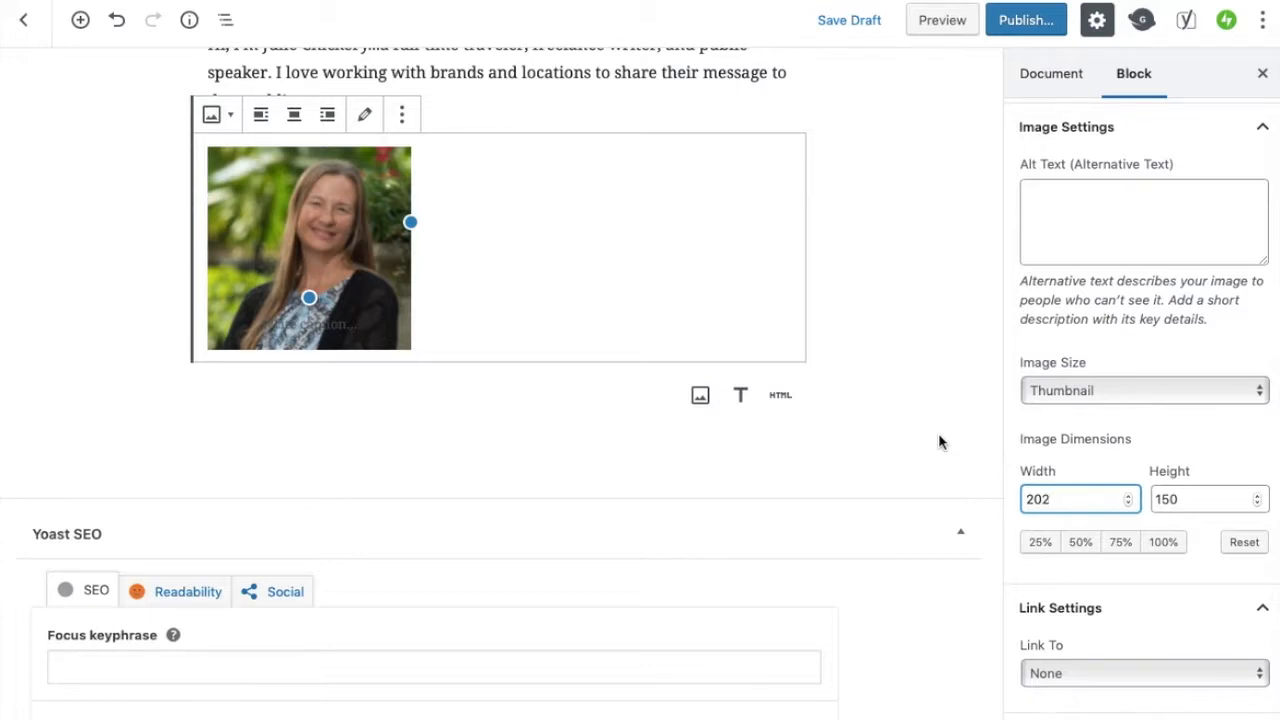
# Examine the image's Link To options and Advanced settings, keeping the link set to None
pyautogui.scroll(-1, 1116, 510)
pyautogui.scroll(-20, 1116, 510)
pyautogui.click(1256, 674)
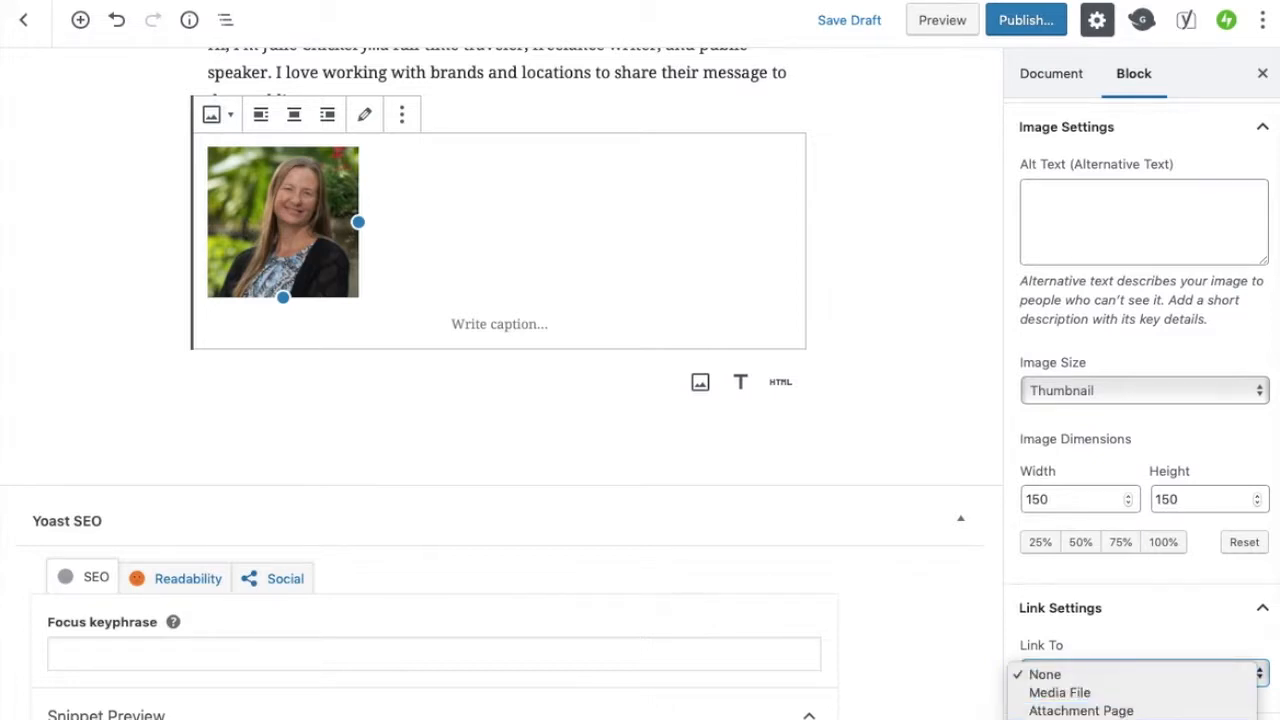
pyautogui.click(1160, 607)
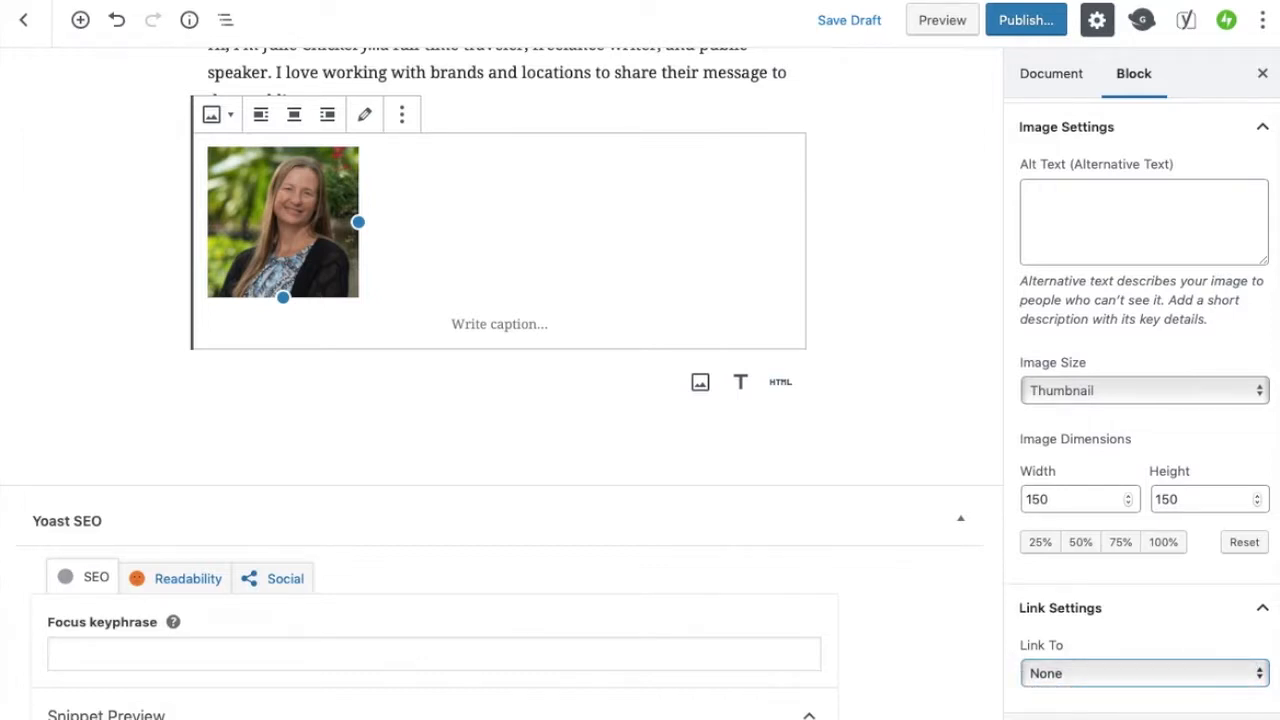
pyautogui.scroll(-1, 1164, 654)
pyautogui.scroll(-2, 1160, 640)
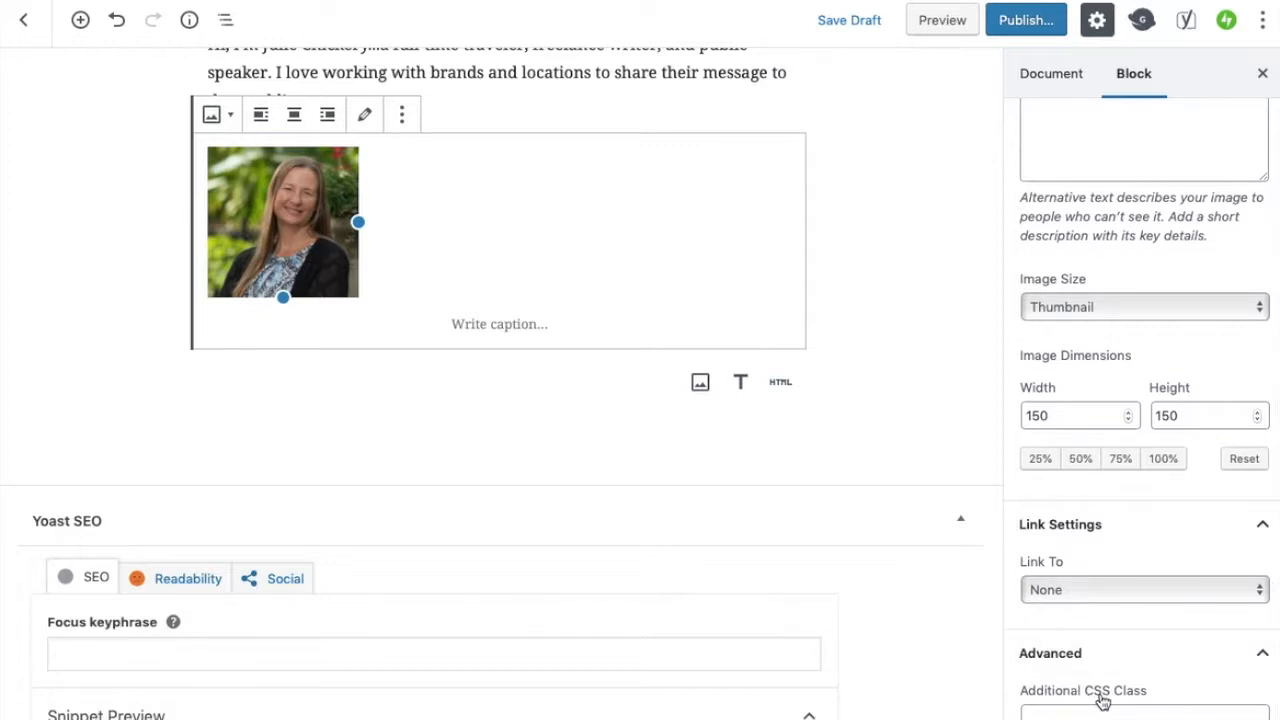
pyautogui.scroll(3, 1116, 673)
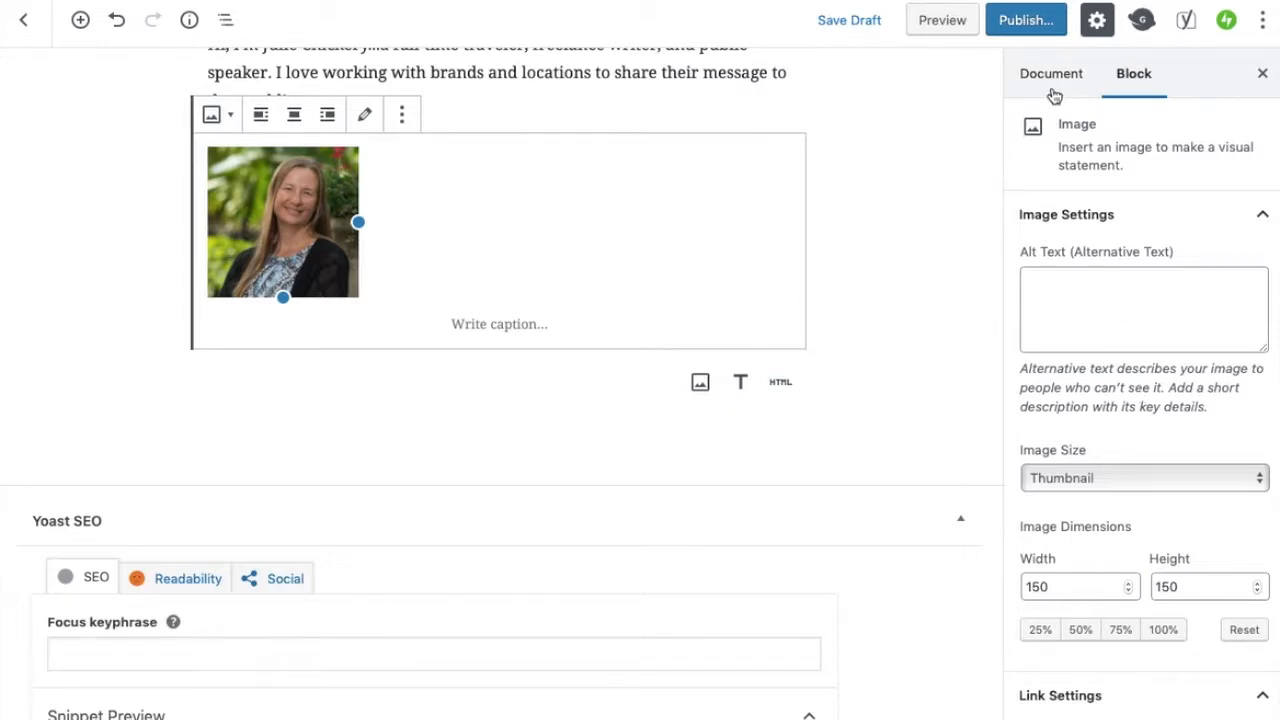
pyautogui.scroll(1, 559, 238)
pyautogui.scroll(1, 559, 238)
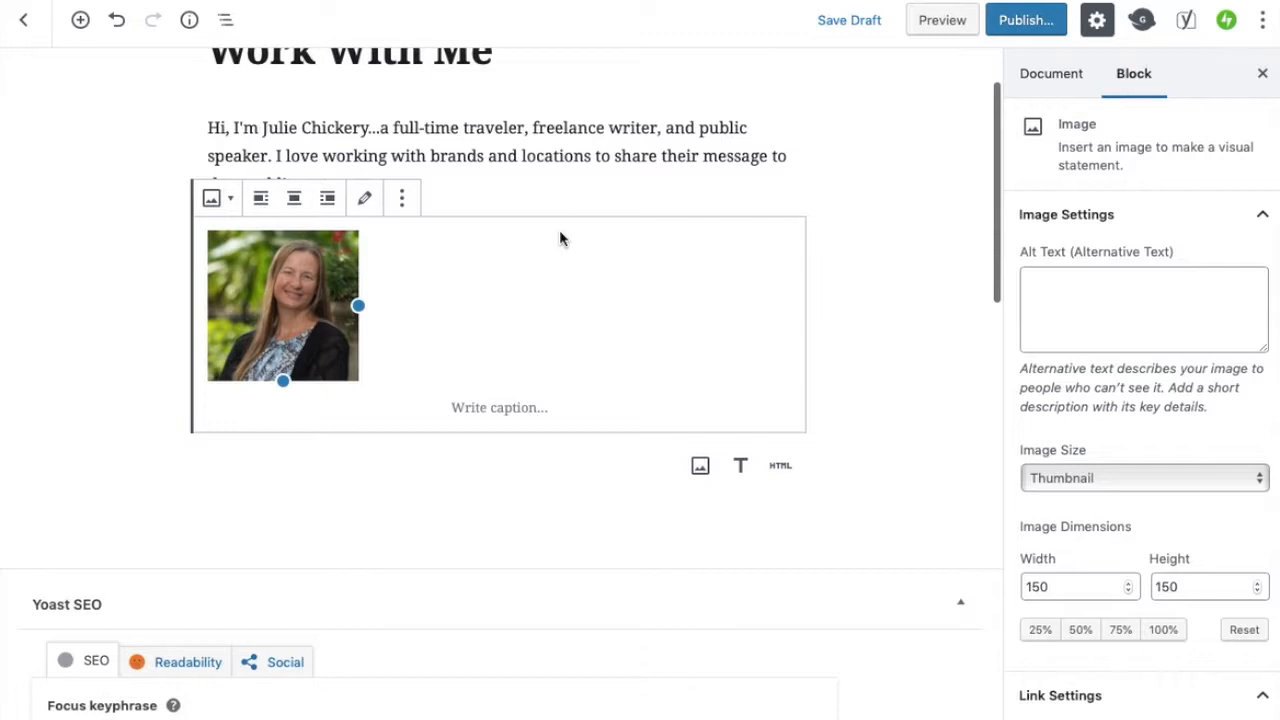
# Preview the Work With Me page in a new tab, then close the preview
pyautogui.click(940, 35)
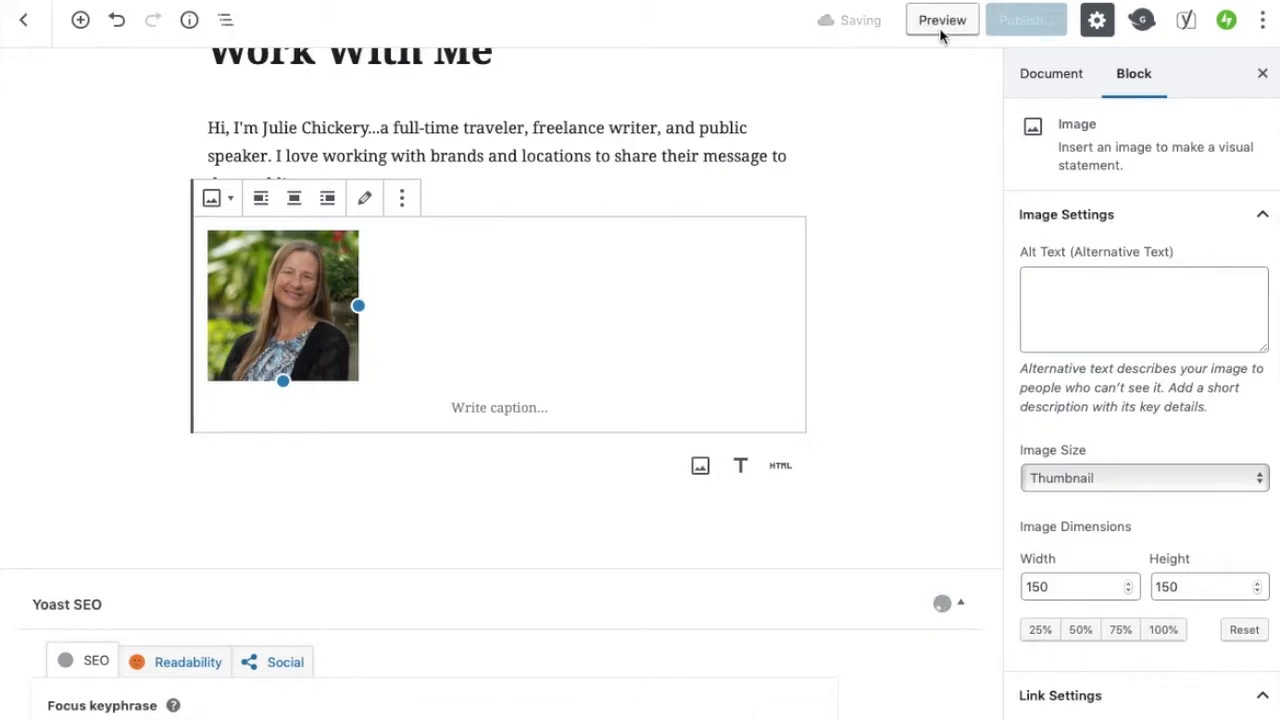
pyautogui.click(940, 30)
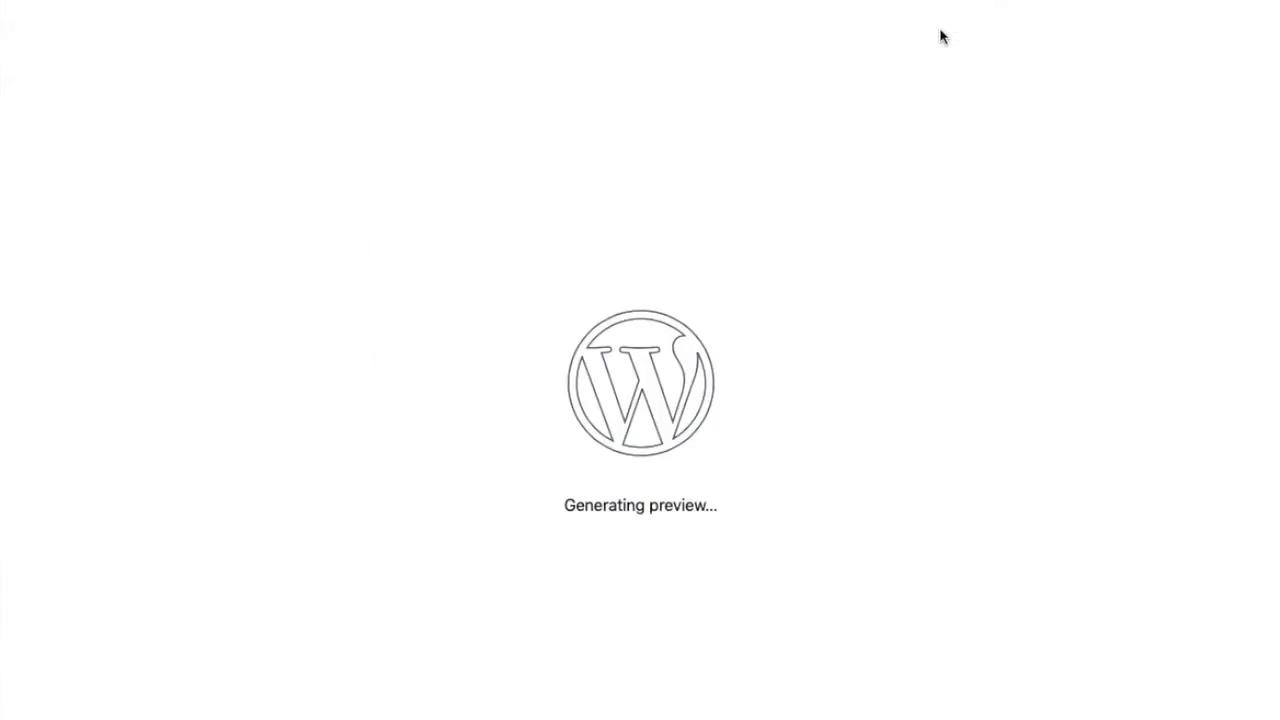
pyautogui.scroll(-1, 997, 631)
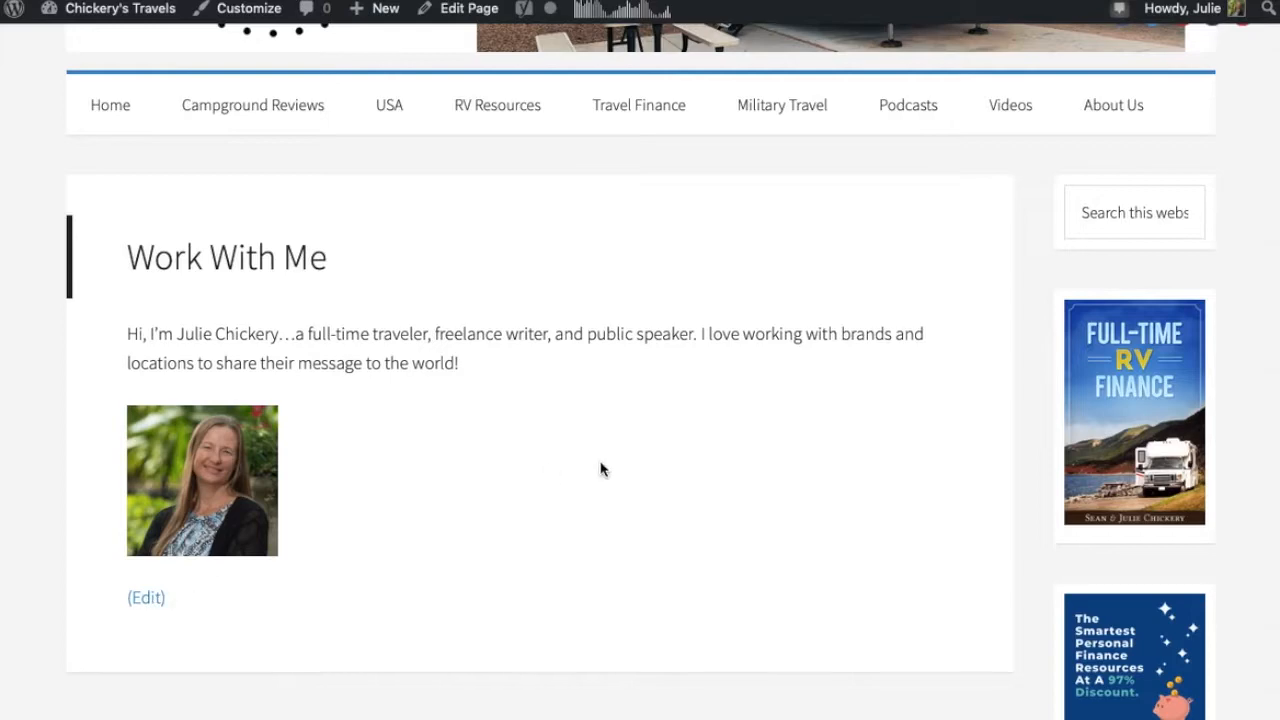
pyautogui.scroll(1, 600, 470)
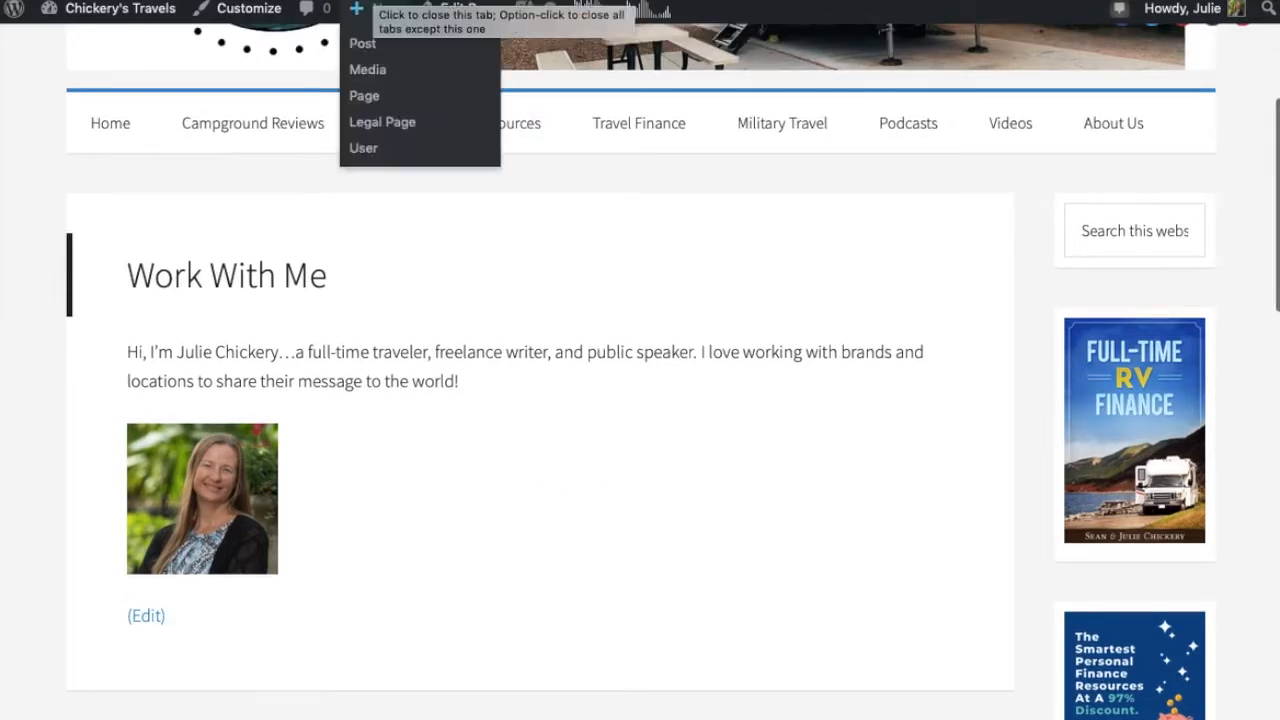
pyautogui.click(400, 0)
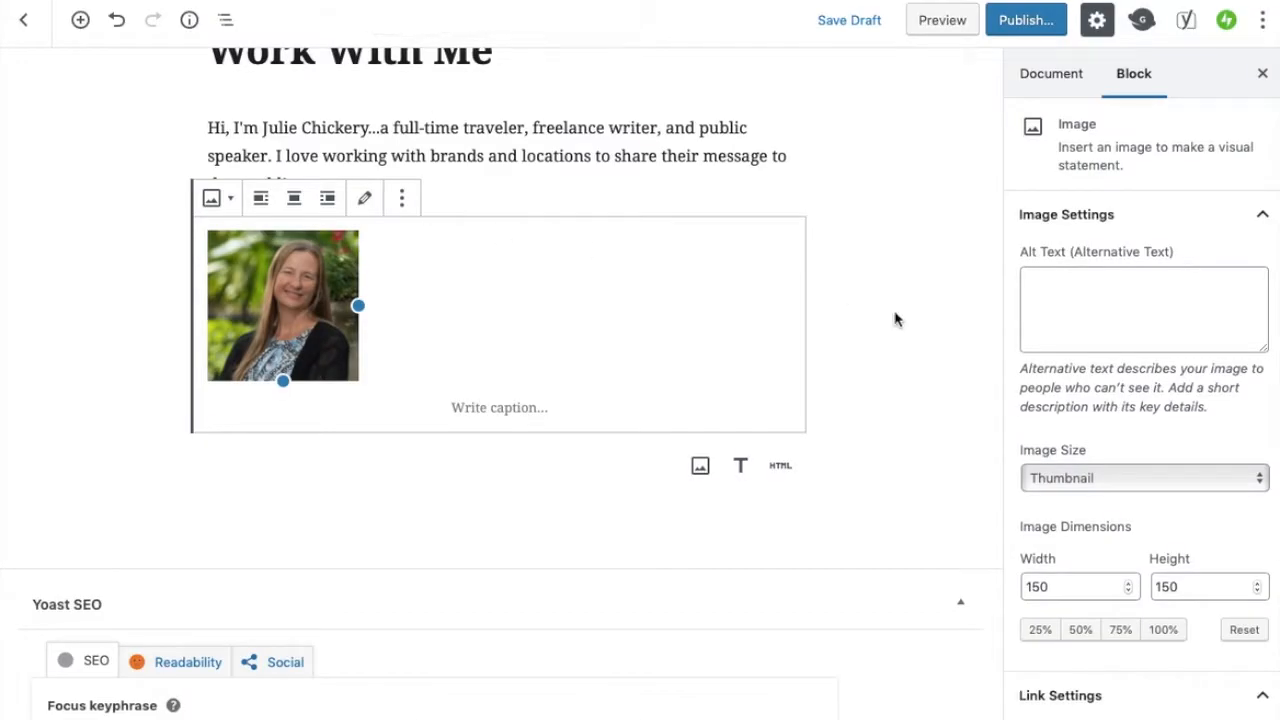
# Move the image block above the opening paragraph
pyautogui.scroll(3, 895, 319)
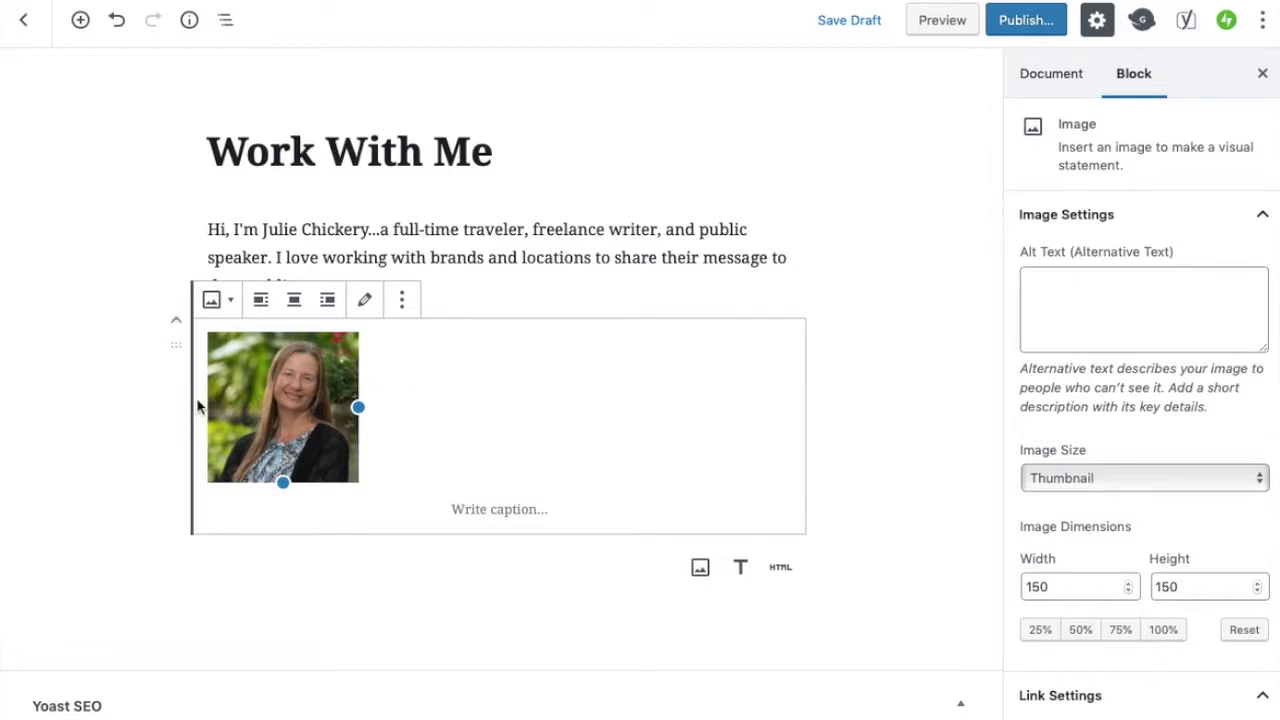
pyautogui.click(176, 325)
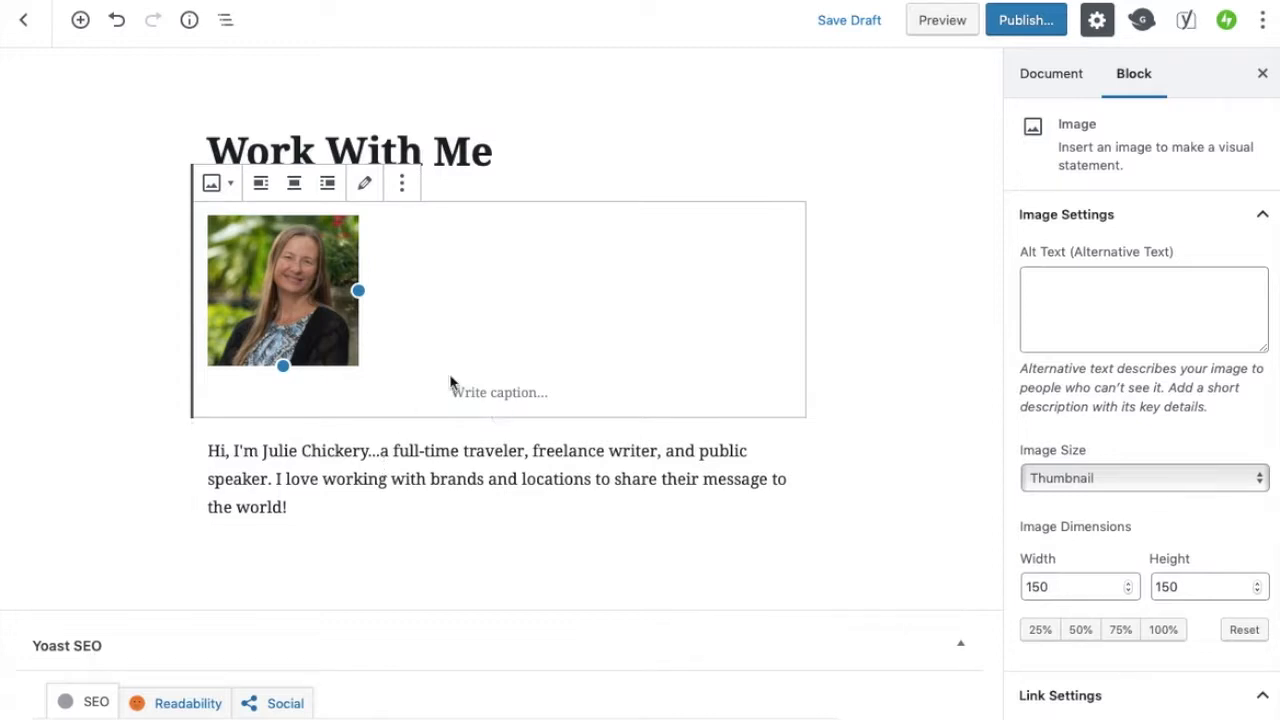
# Set the head shot's alignment to left so the opening paragraph wraps beside it, after trying center and right
pyautogui.click(294, 185)
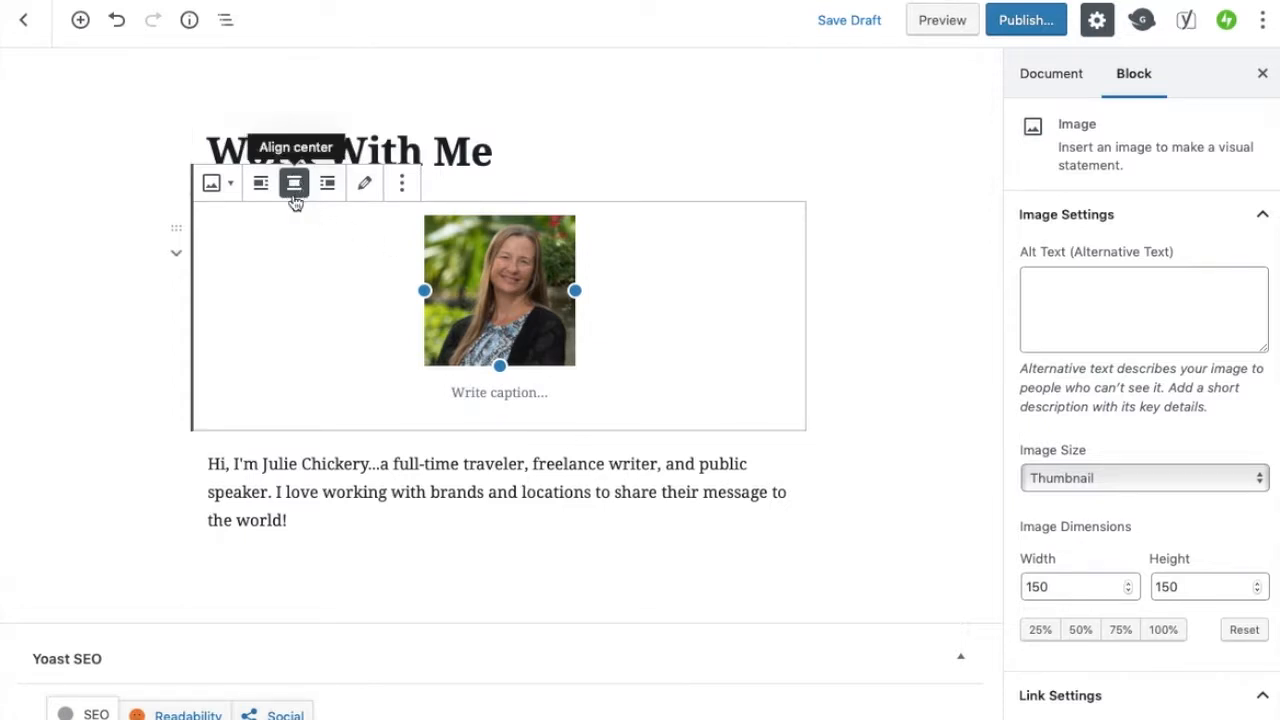
pyautogui.click(260, 188)
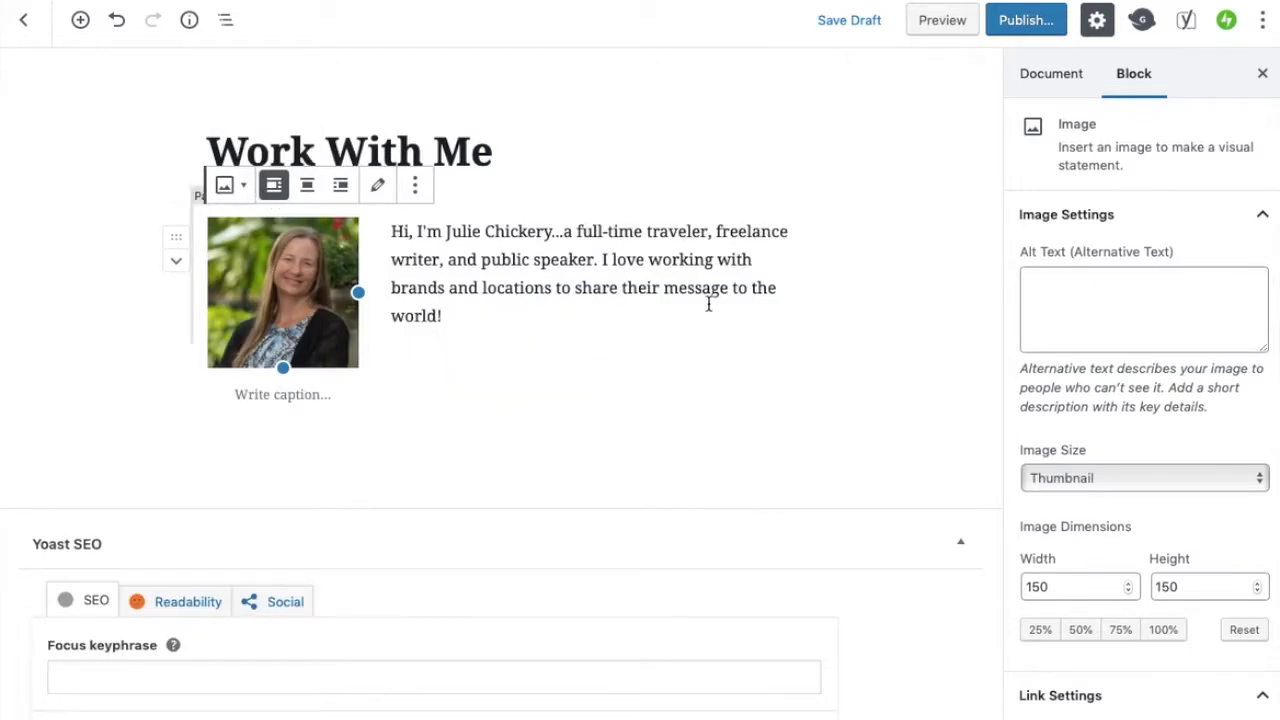
pyautogui.click(341, 186)
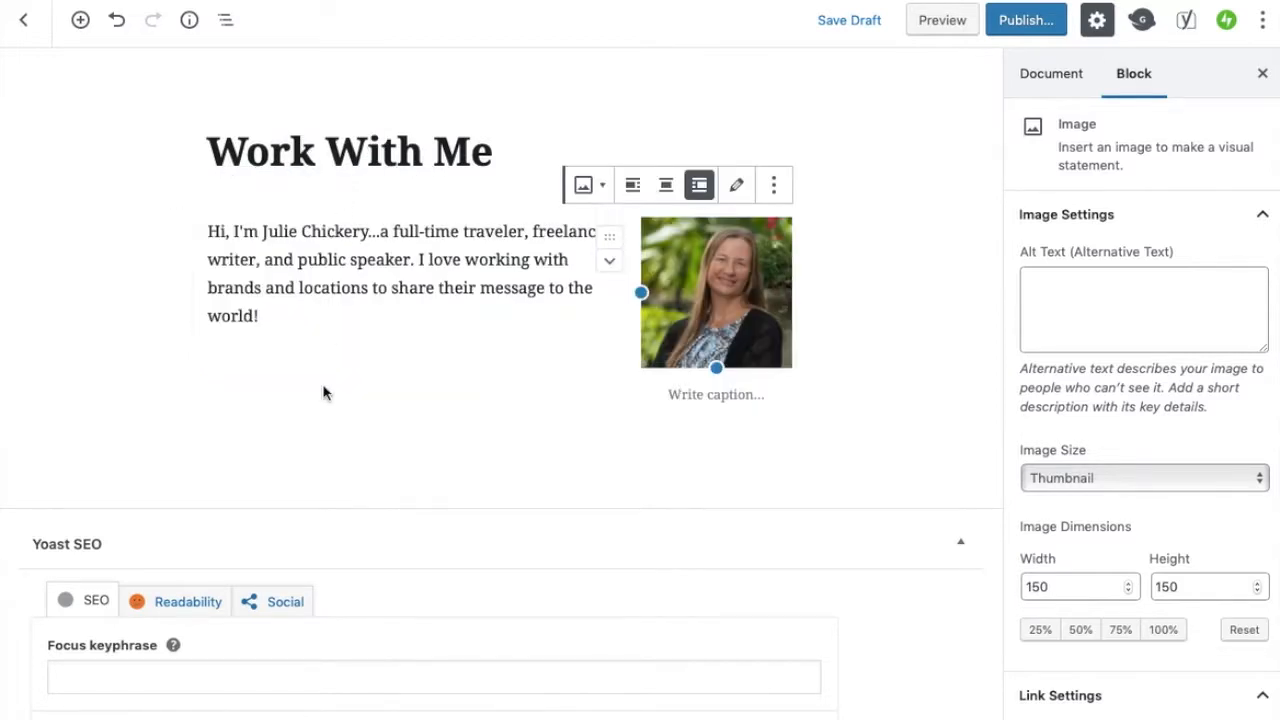
pyautogui.click(633, 188)
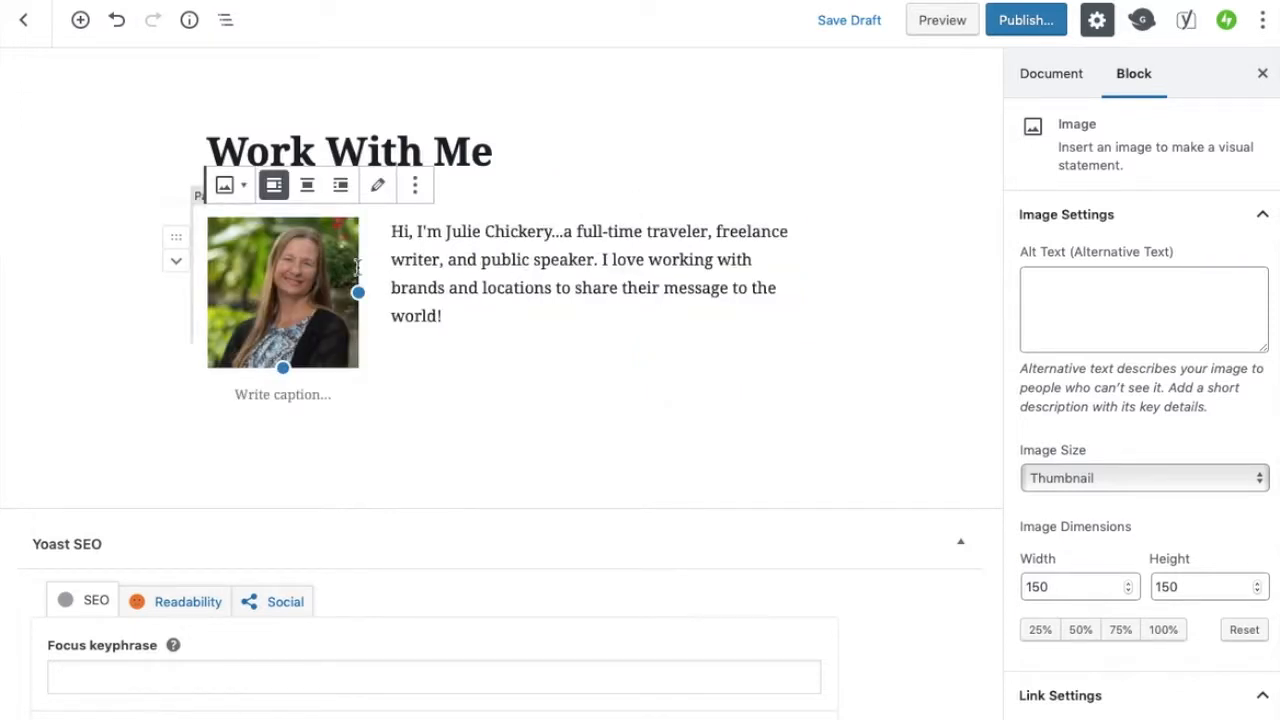
# Add a new block after the opening paragraph reading "Freelance Writing" and transform it into a heading
pyautogui.click(487, 315)
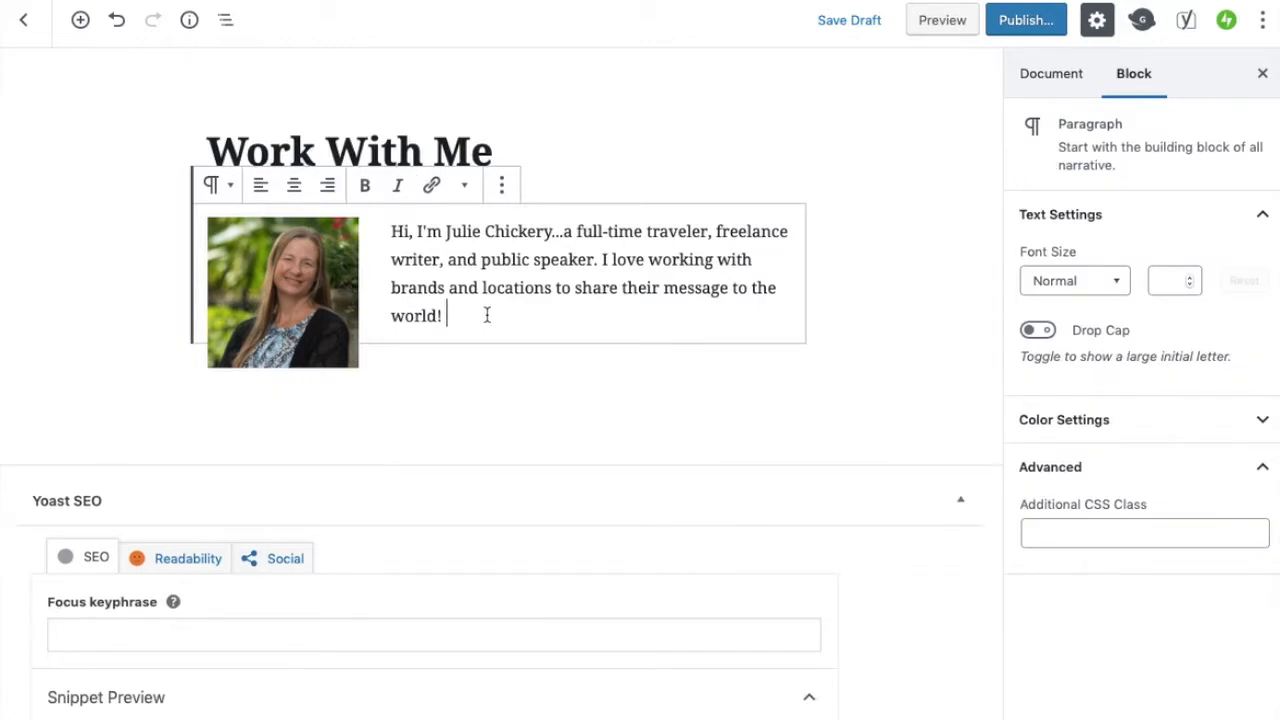
pyautogui.press('Return')
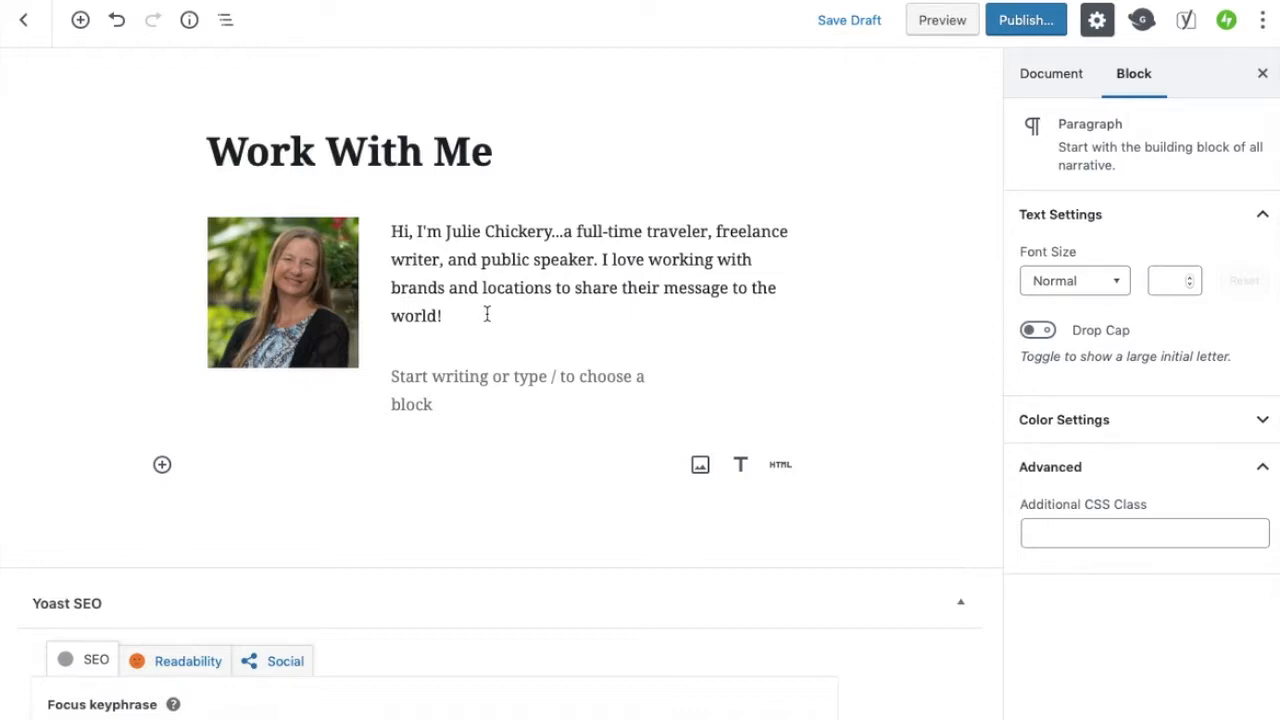
pyautogui.write('F')
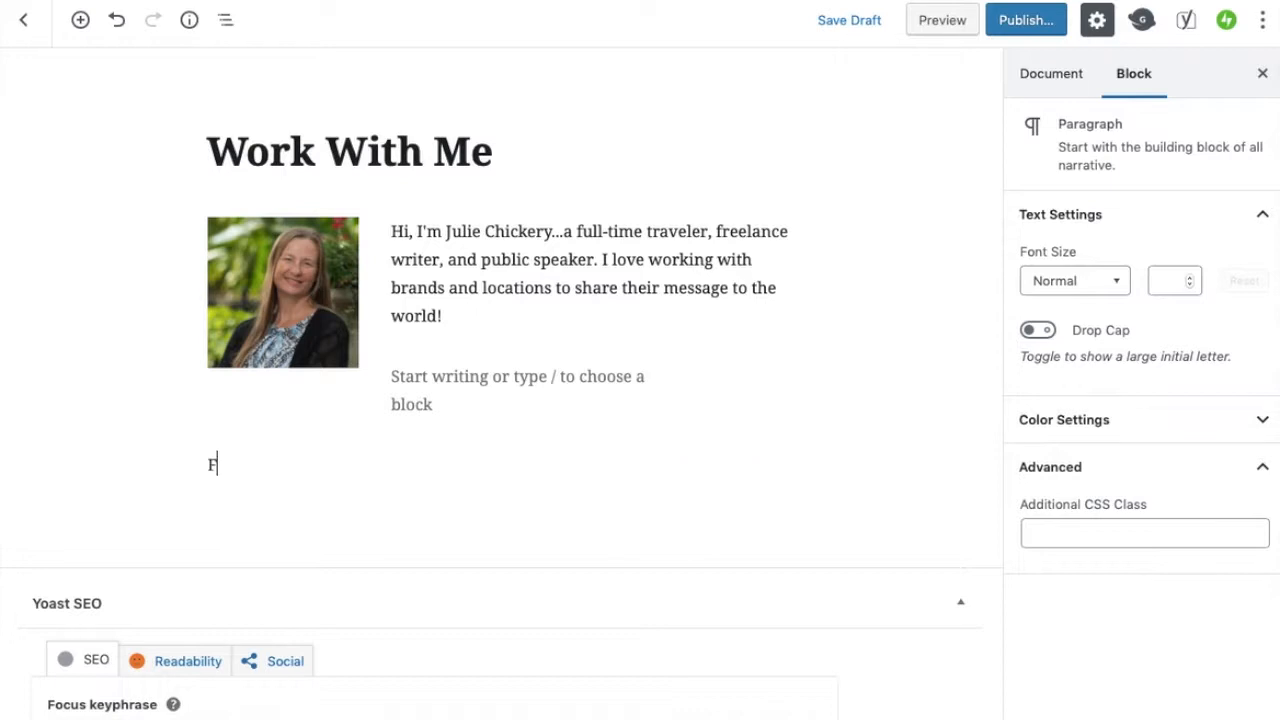
pyautogui.write('reelance Writing')
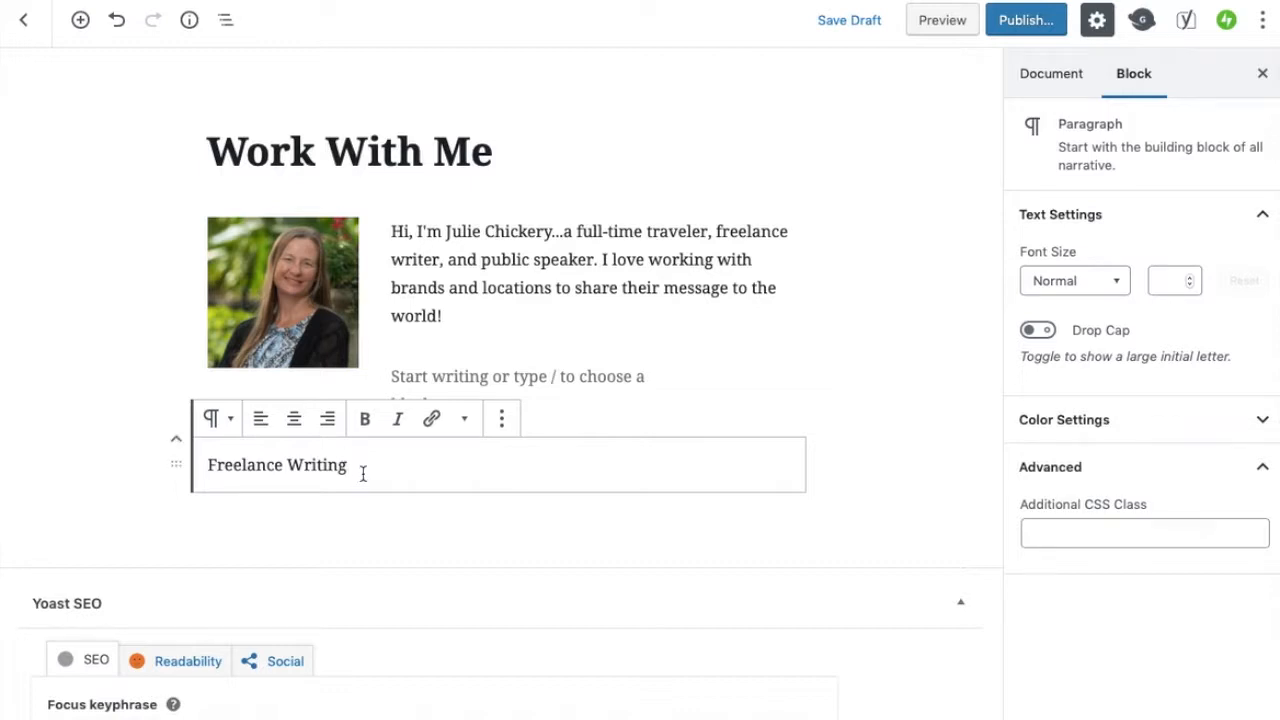
pyautogui.click(233, 425)
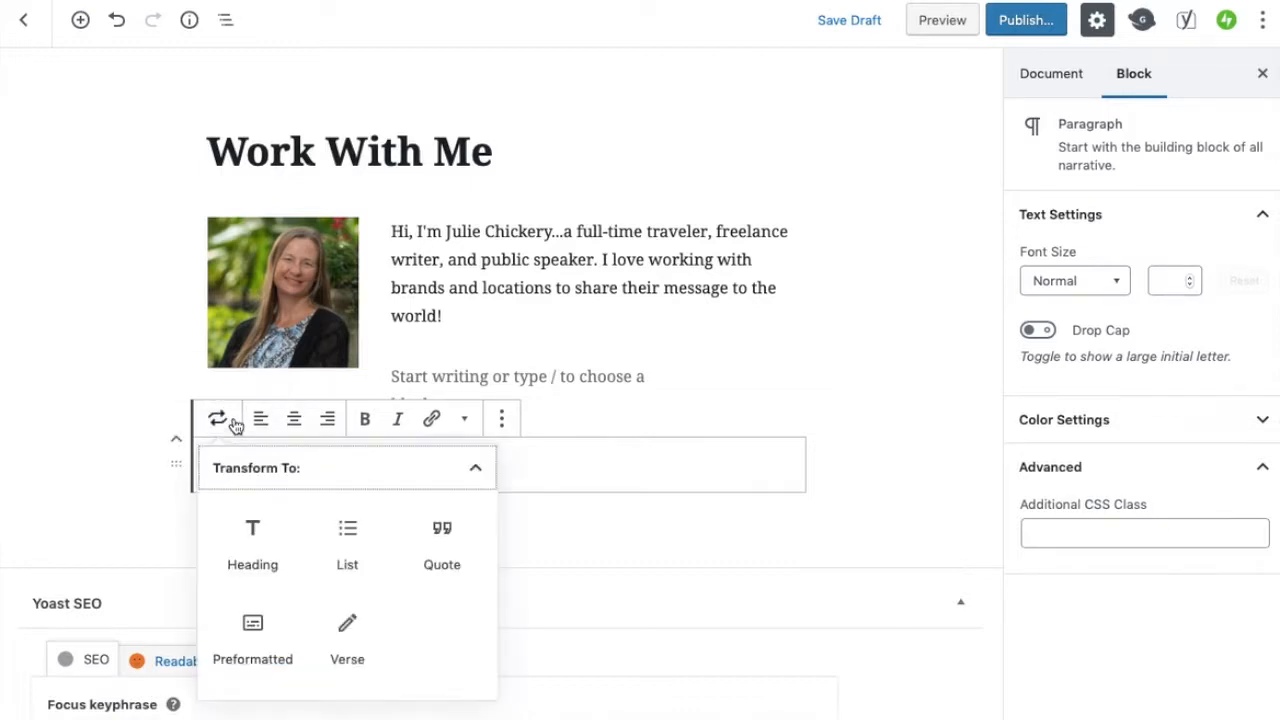
pyautogui.click(252, 533)
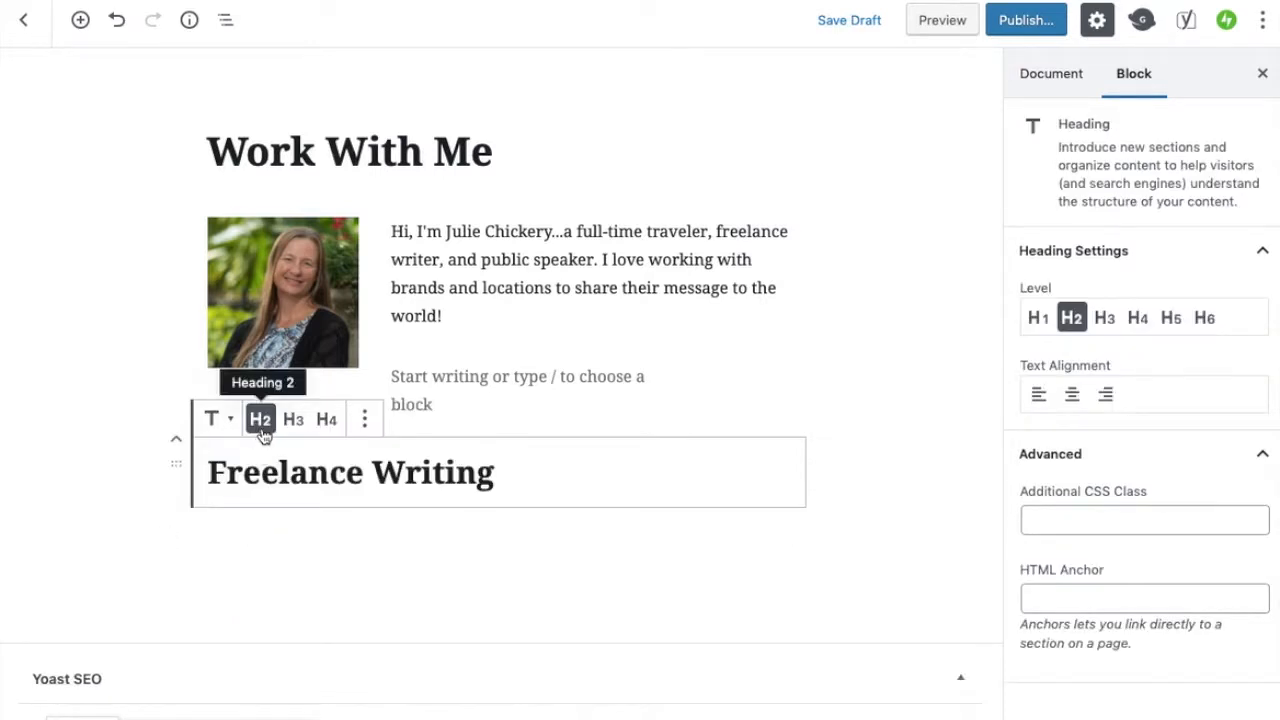
# Try heading levels H3 and H4 for the Freelance Writing heading, returning it to H2, and glance at the block's options menu
pyautogui.click(293, 425)
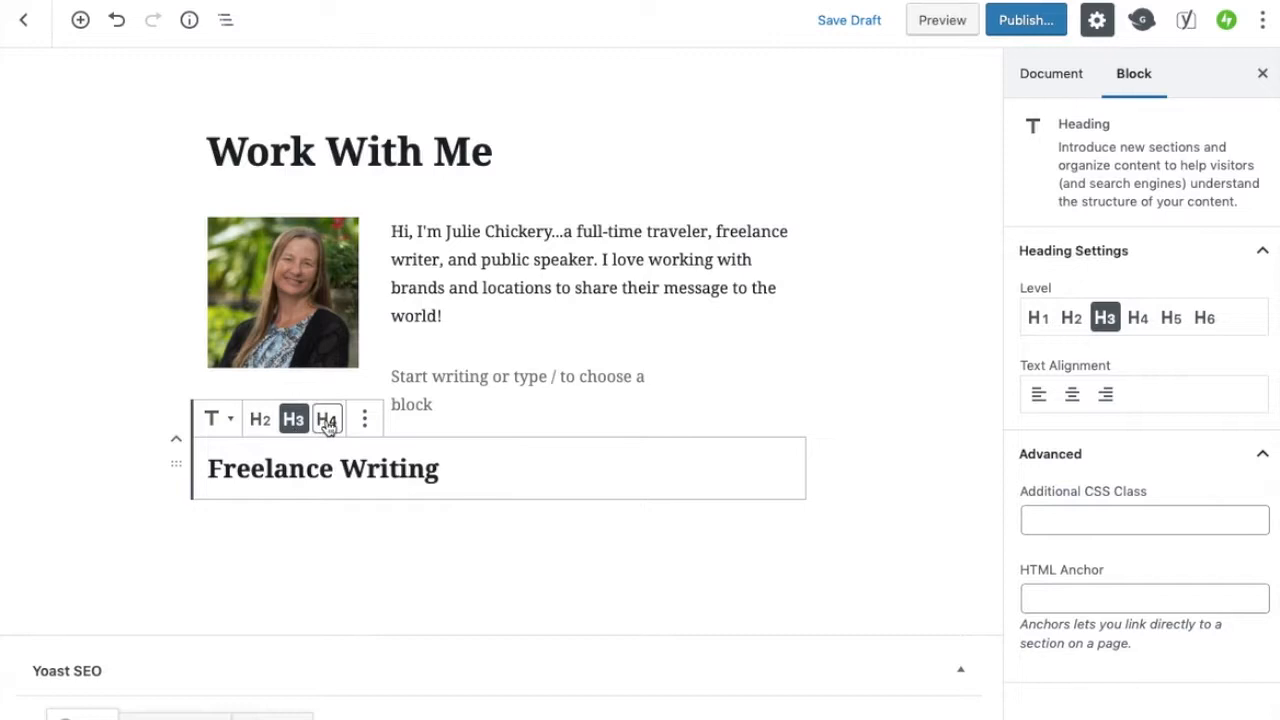
pyautogui.click(328, 425)
pyautogui.click(263, 423)
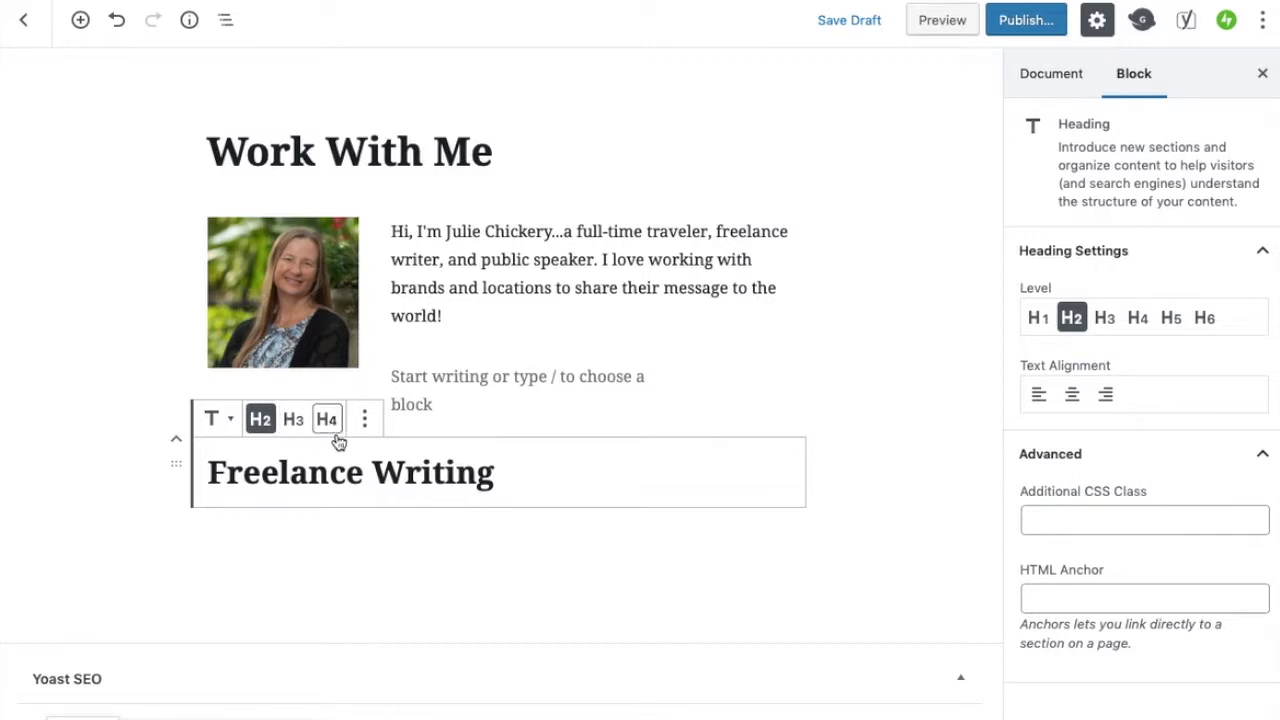
pyautogui.click(366, 425)
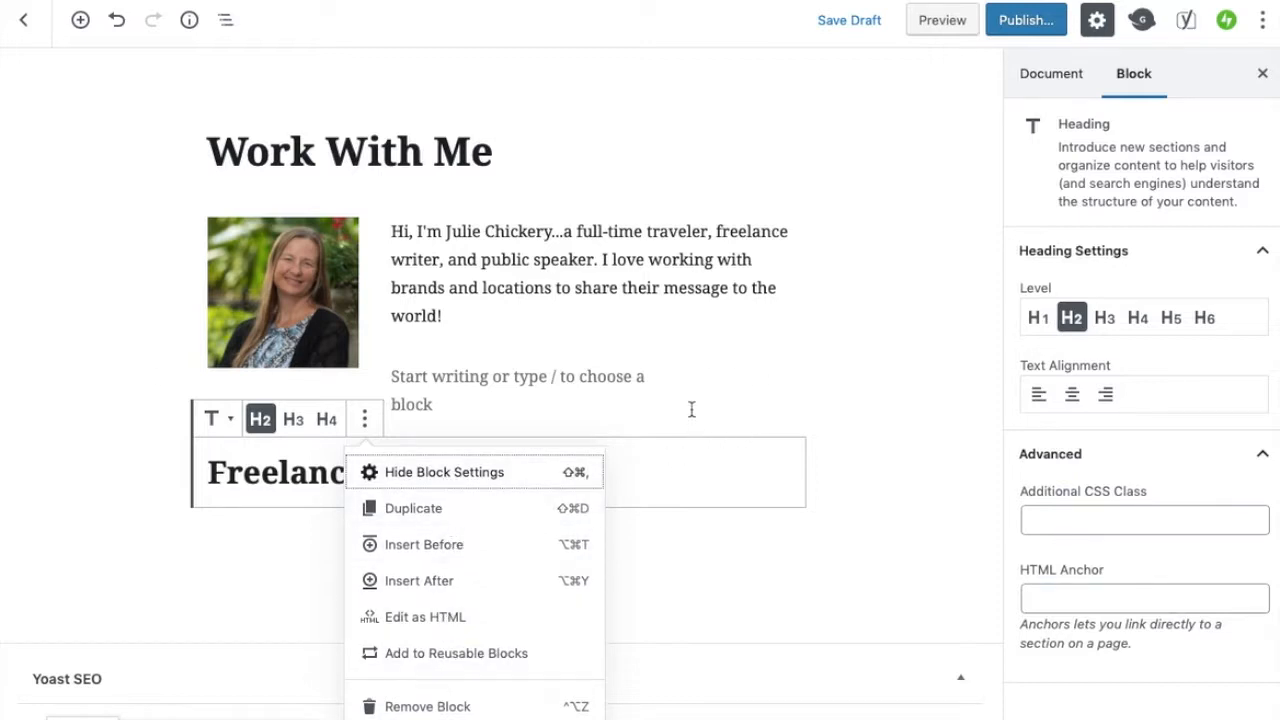
pyautogui.click(643, 486)
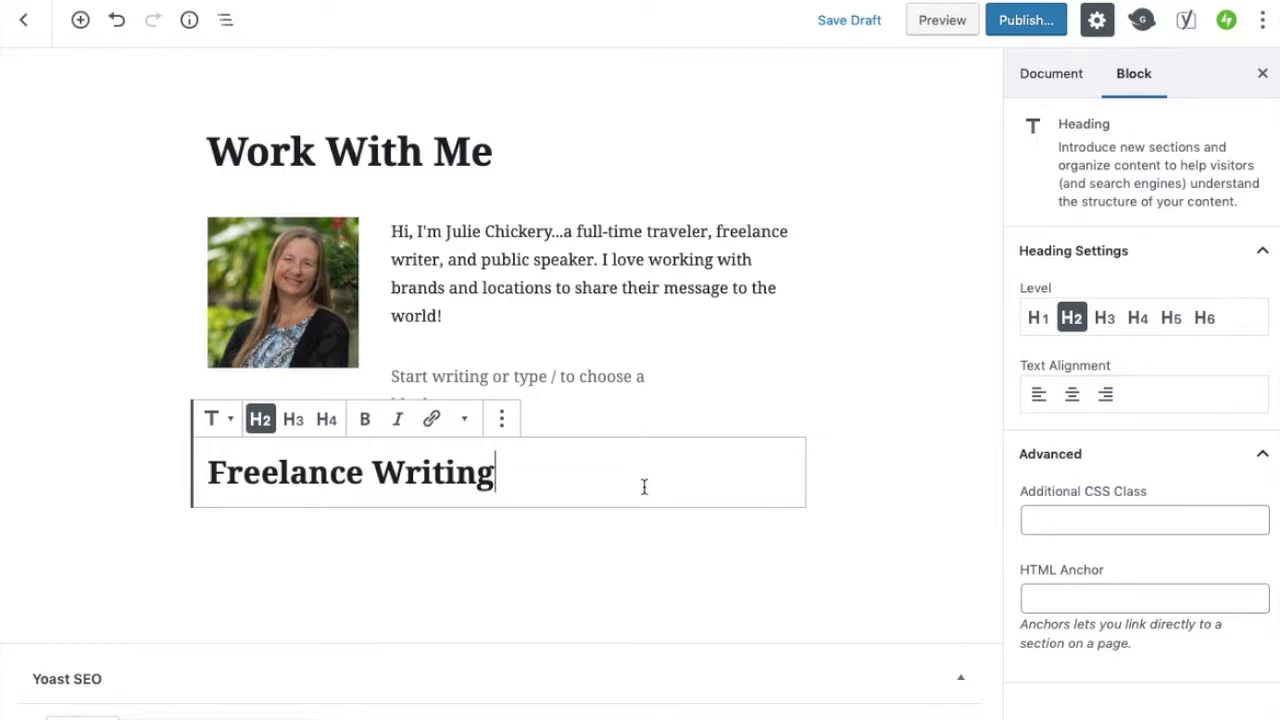
# Paste the sentence about writing for online publications as a new paragraph under the heading
pyautogui.press('Return')
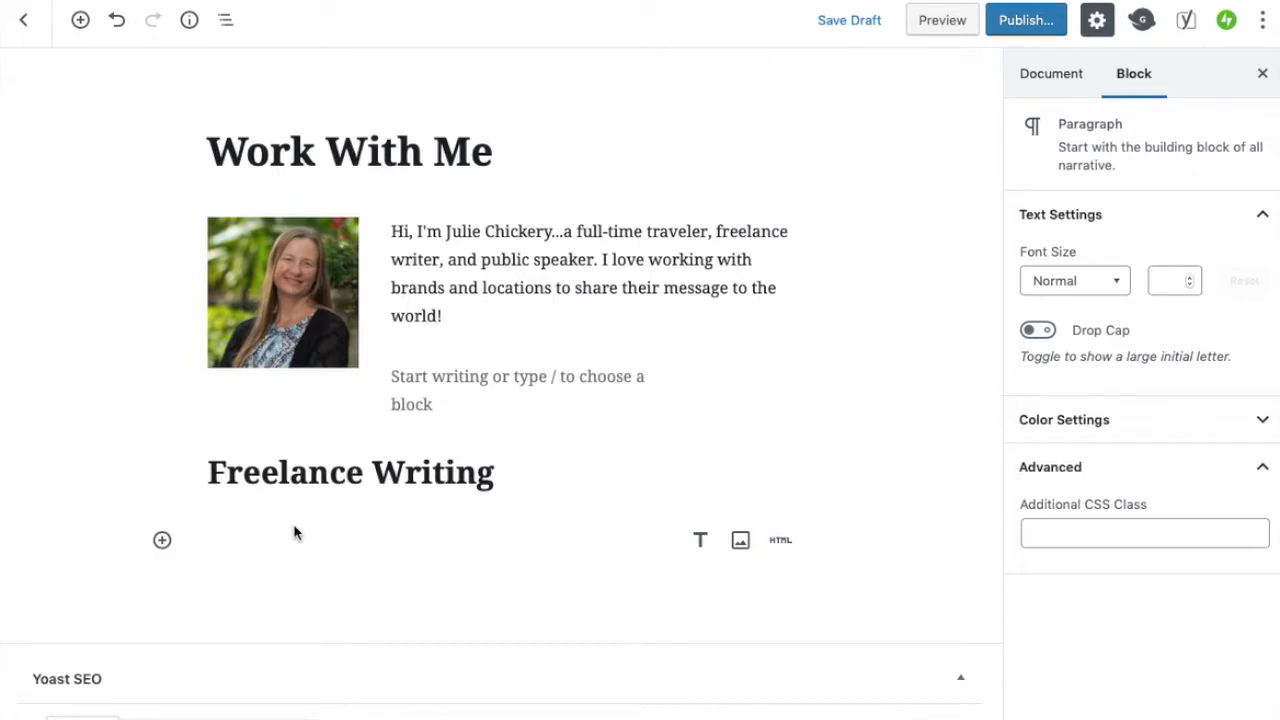
pyautogui.write("I'm a writer for several online publications and would love to write for you!")
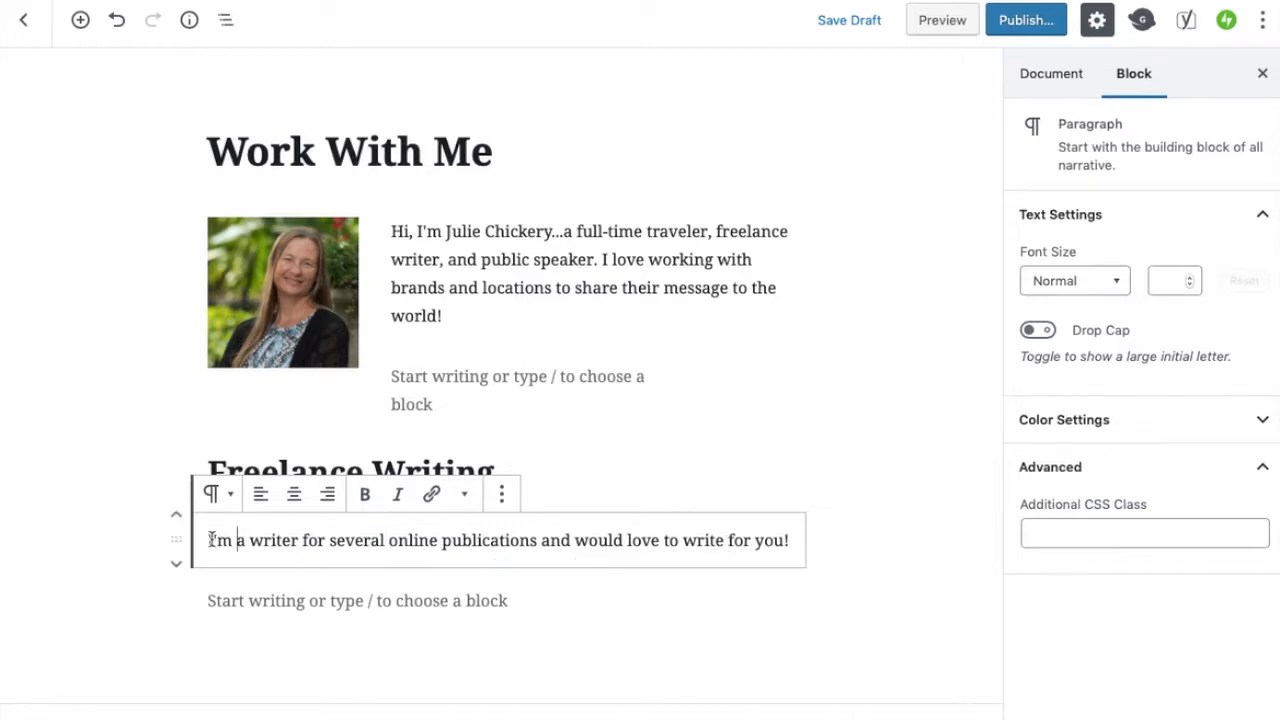
# Try center and right alignment, bold, italic and the extra text formats on the pasted sentence, leaving it plain and left-aligned
pyautogui.click(291, 496)
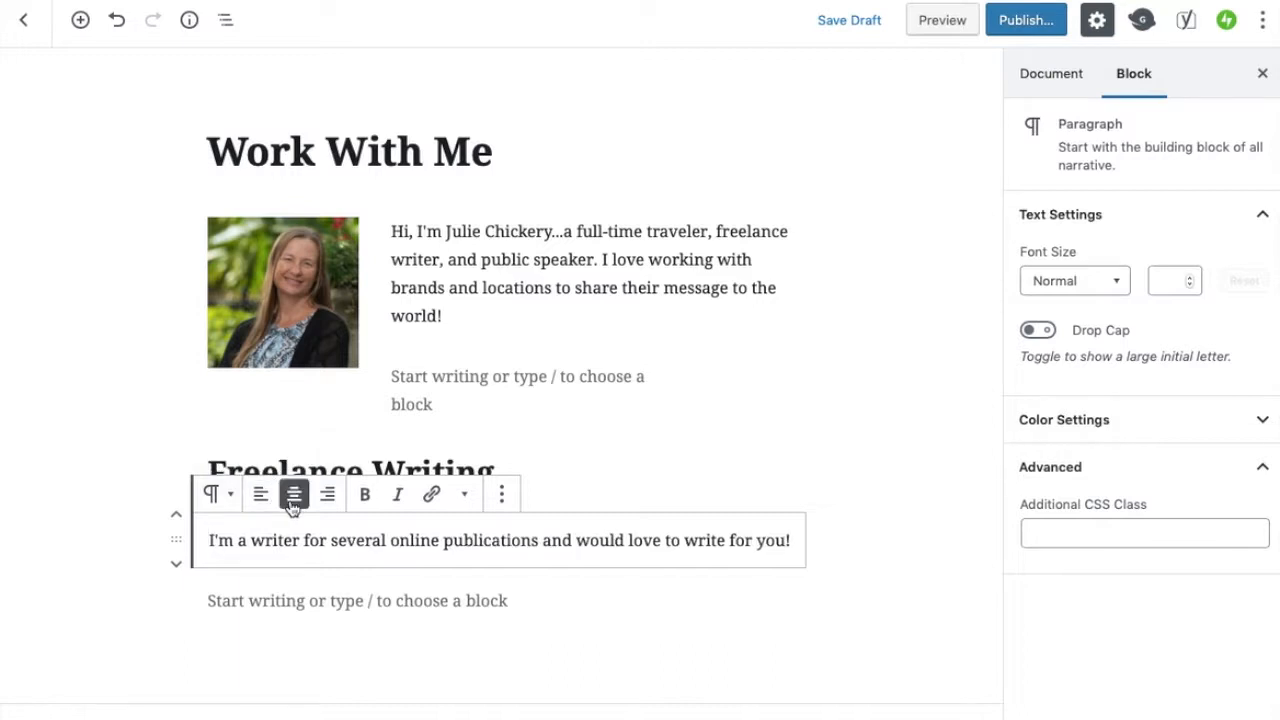
pyautogui.click(333, 503)
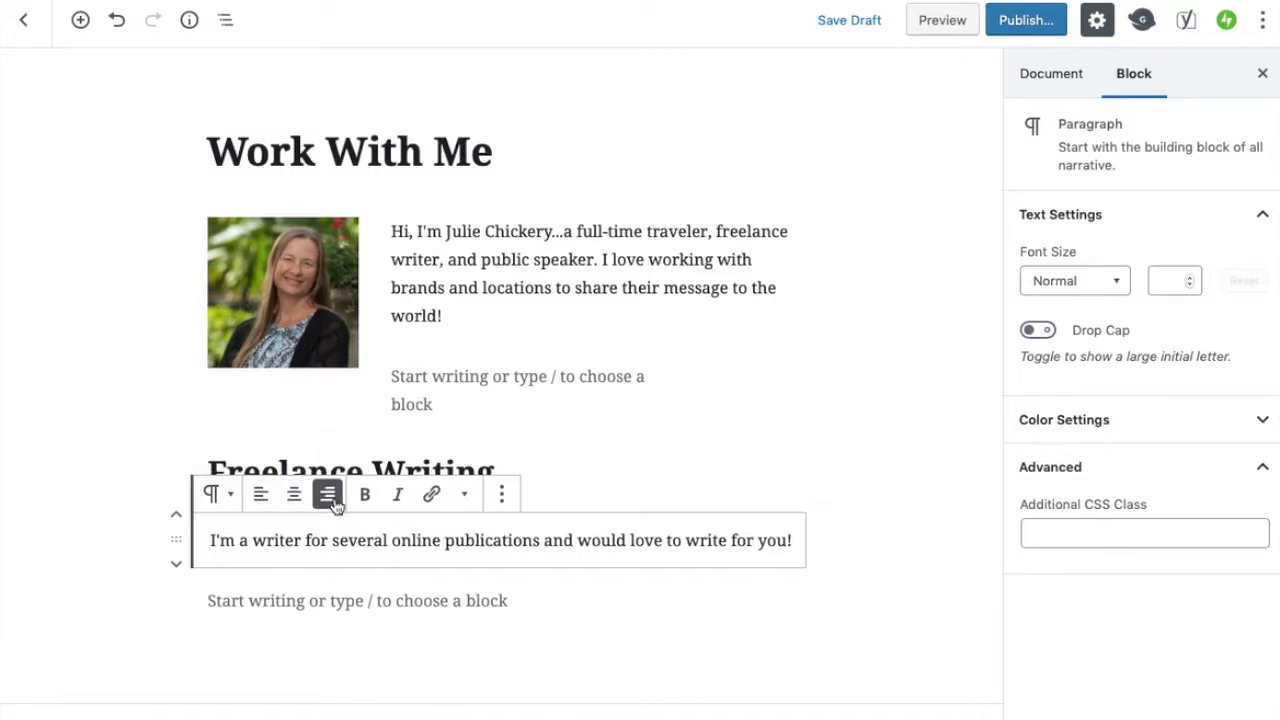
pyautogui.click(261, 496)
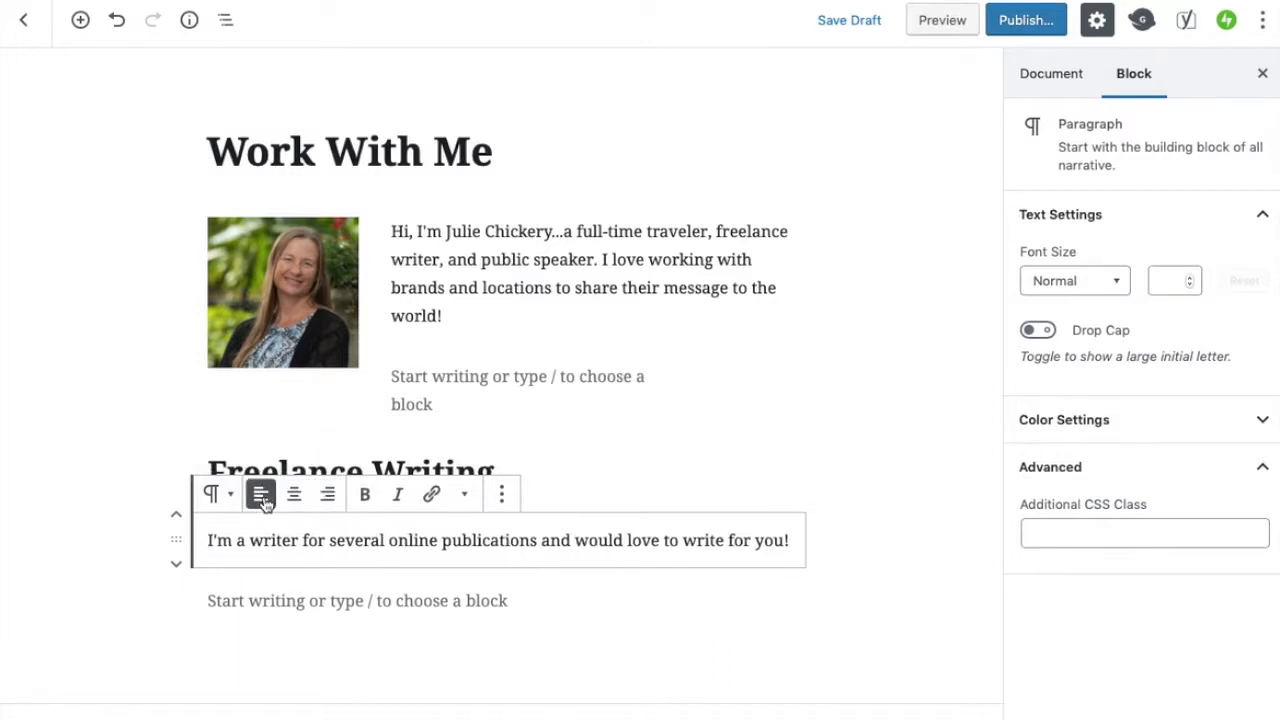
pyautogui.click(366, 503)
pyautogui.hotkey('ctrl', 'a')
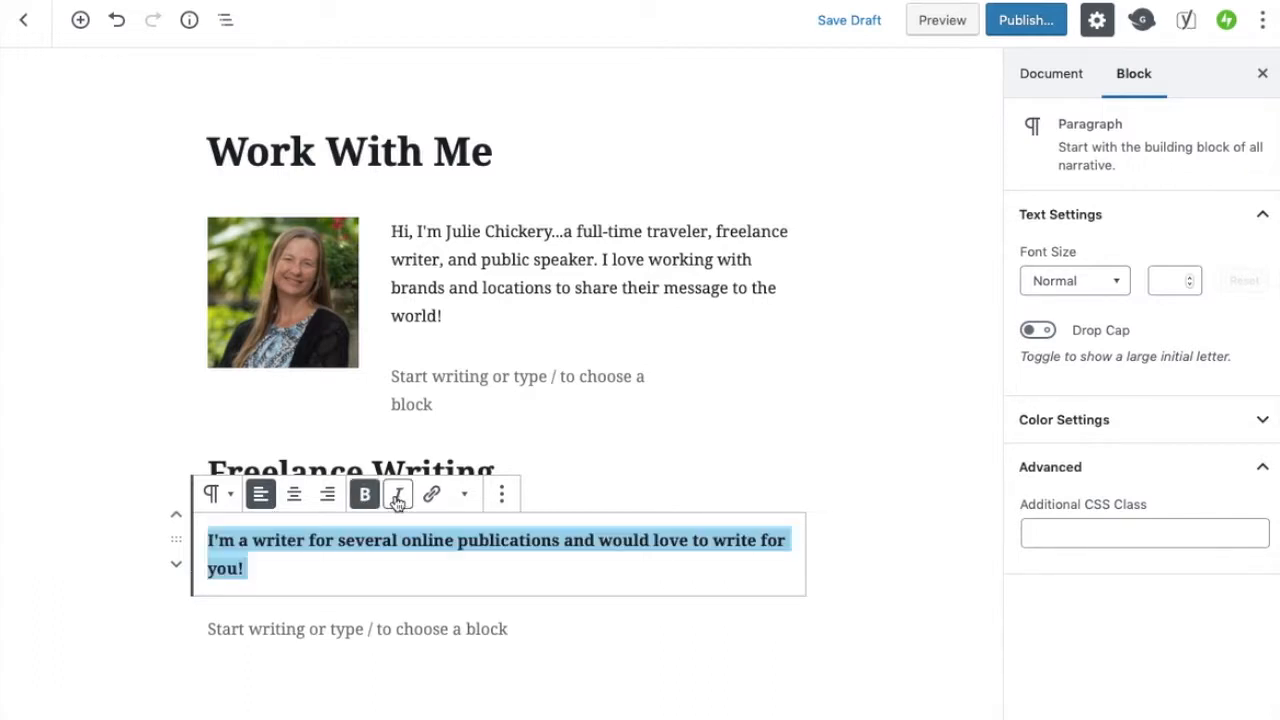
pyautogui.click(398, 497)
pyautogui.click(366, 502)
pyautogui.click(399, 501)
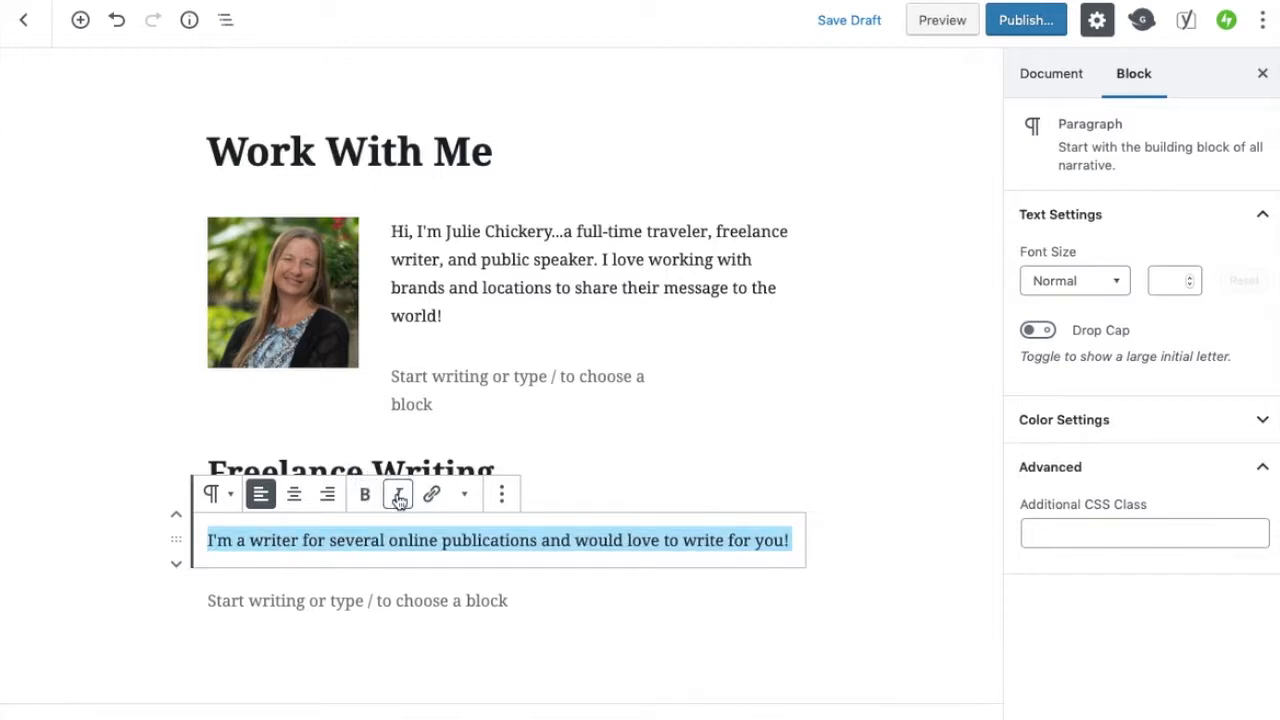
pyautogui.click(465, 497)
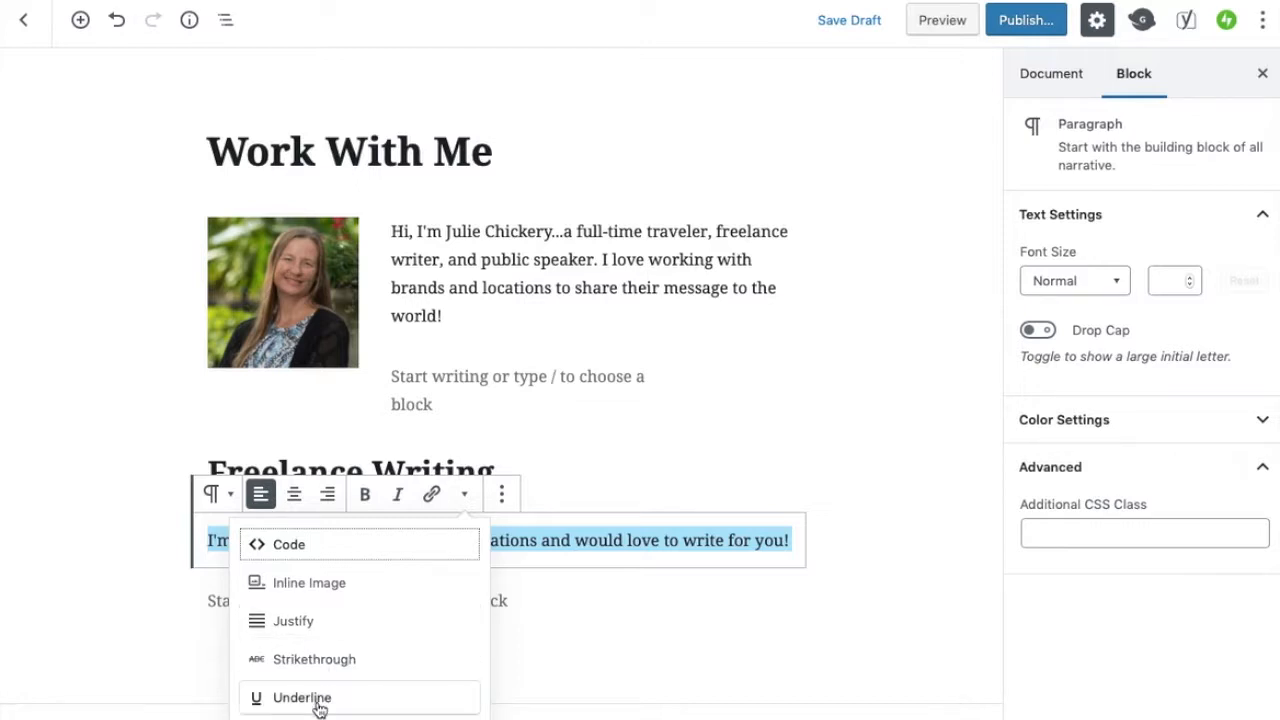
pyautogui.click(522, 540)
pyautogui.click(502, 505)
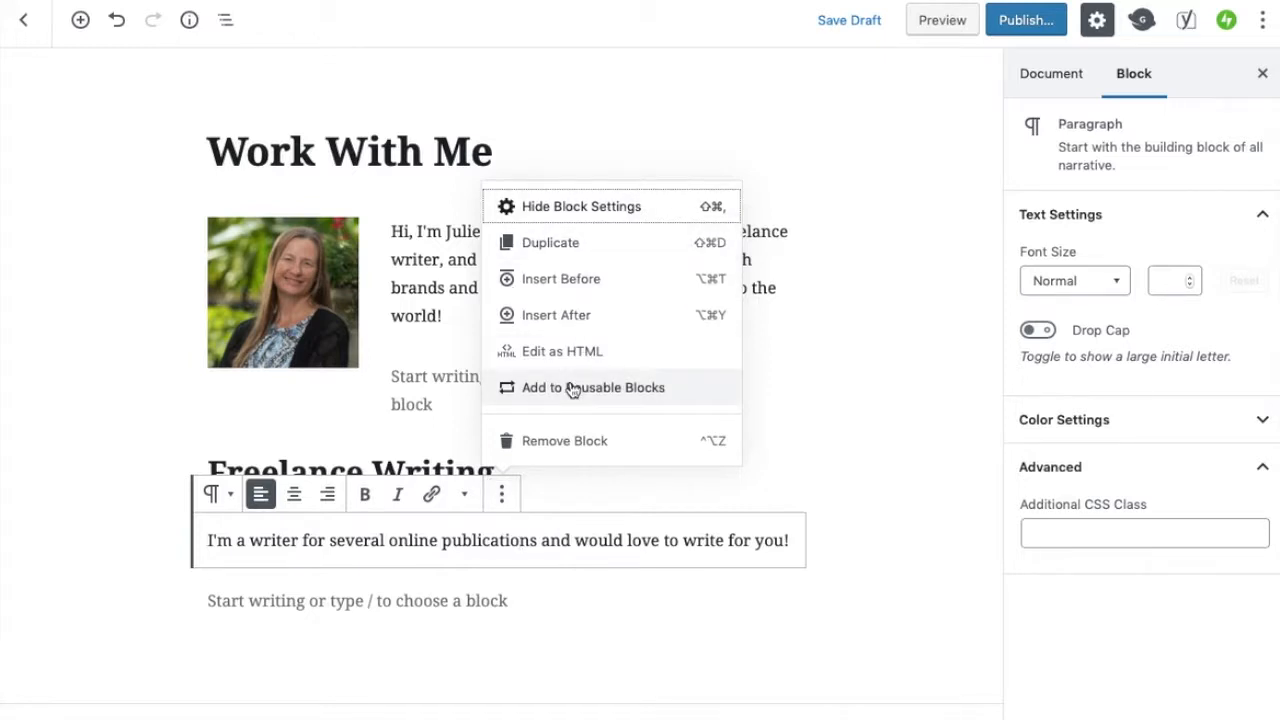
pyautogui.click(789, 541)
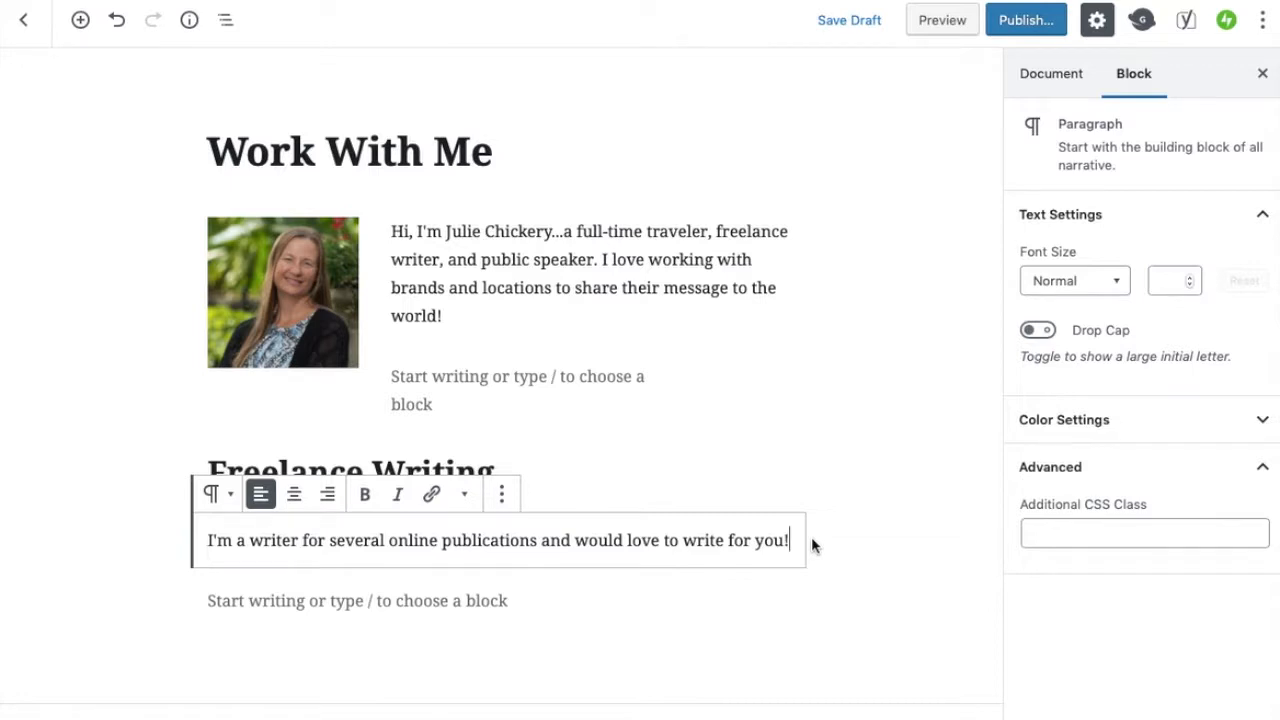
# Add a paragraph reading "Examples:" below the sentence and make it bold
pyautogui.press('Return')
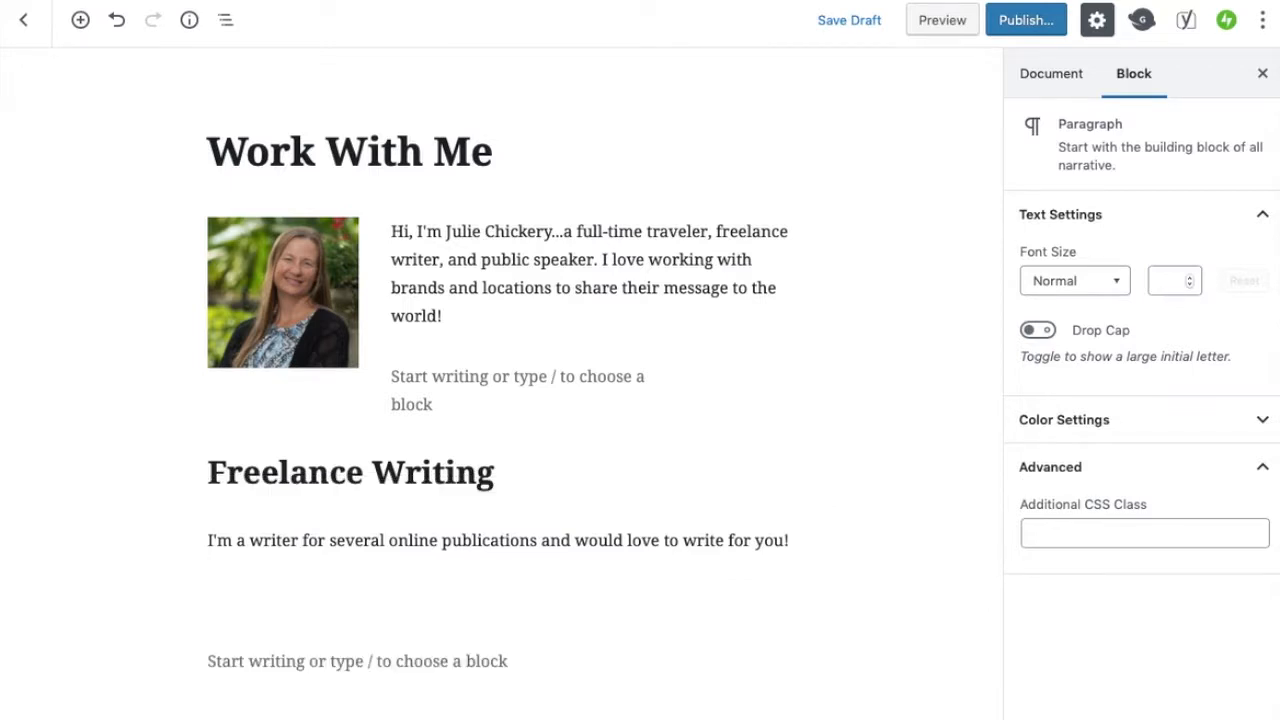
pyautogui.write('Examples:')
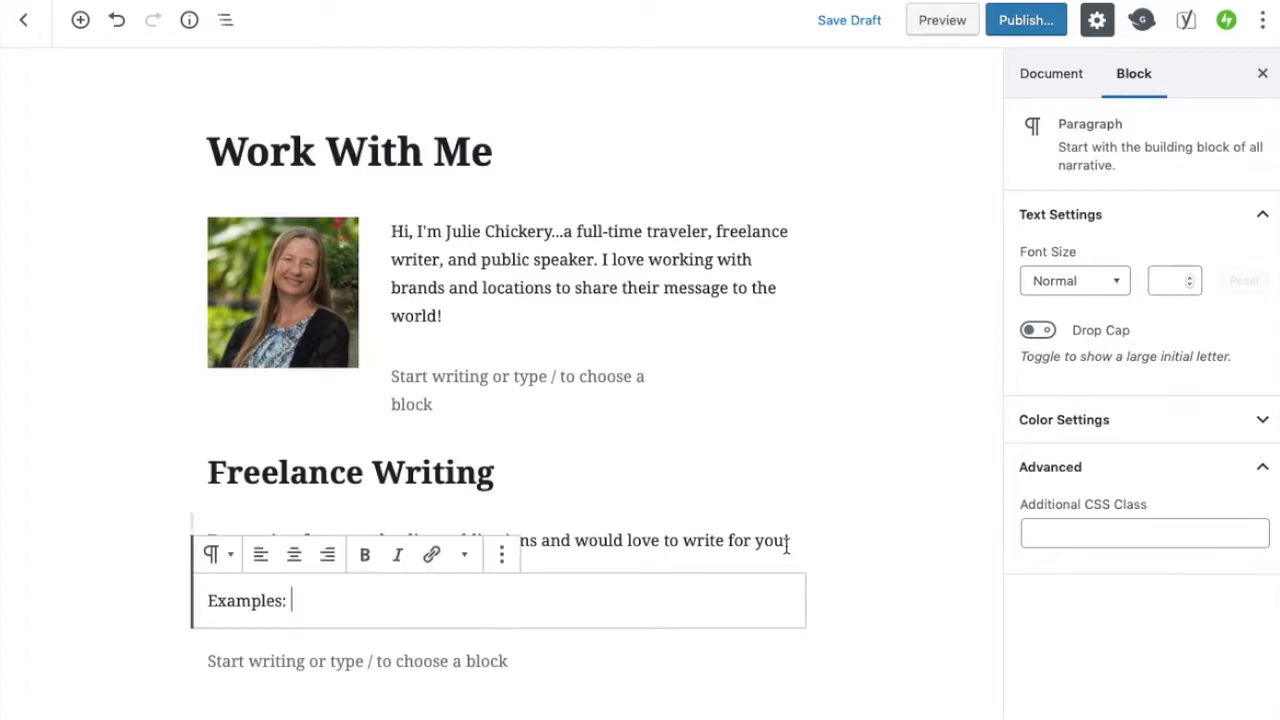
pyautogui.doubleClick(255, 604)
pyautogui.tripleClick(255, 604)
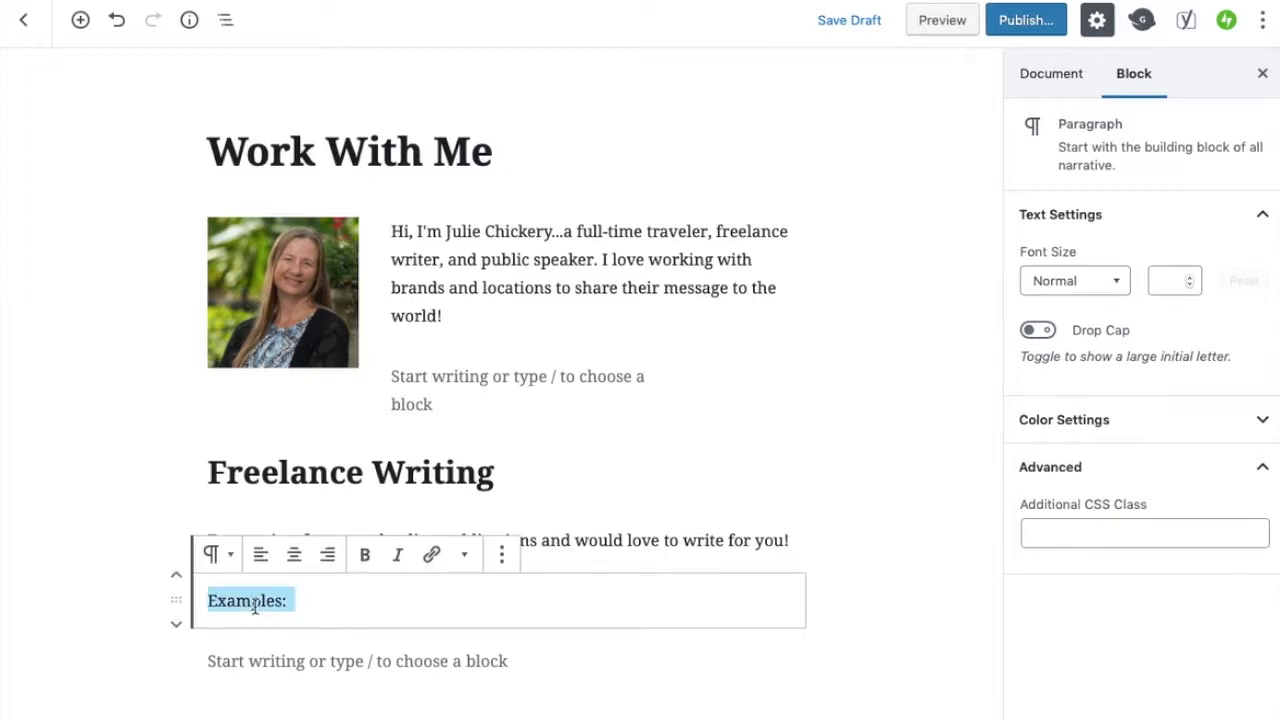
pyautogui.click(365, 560)
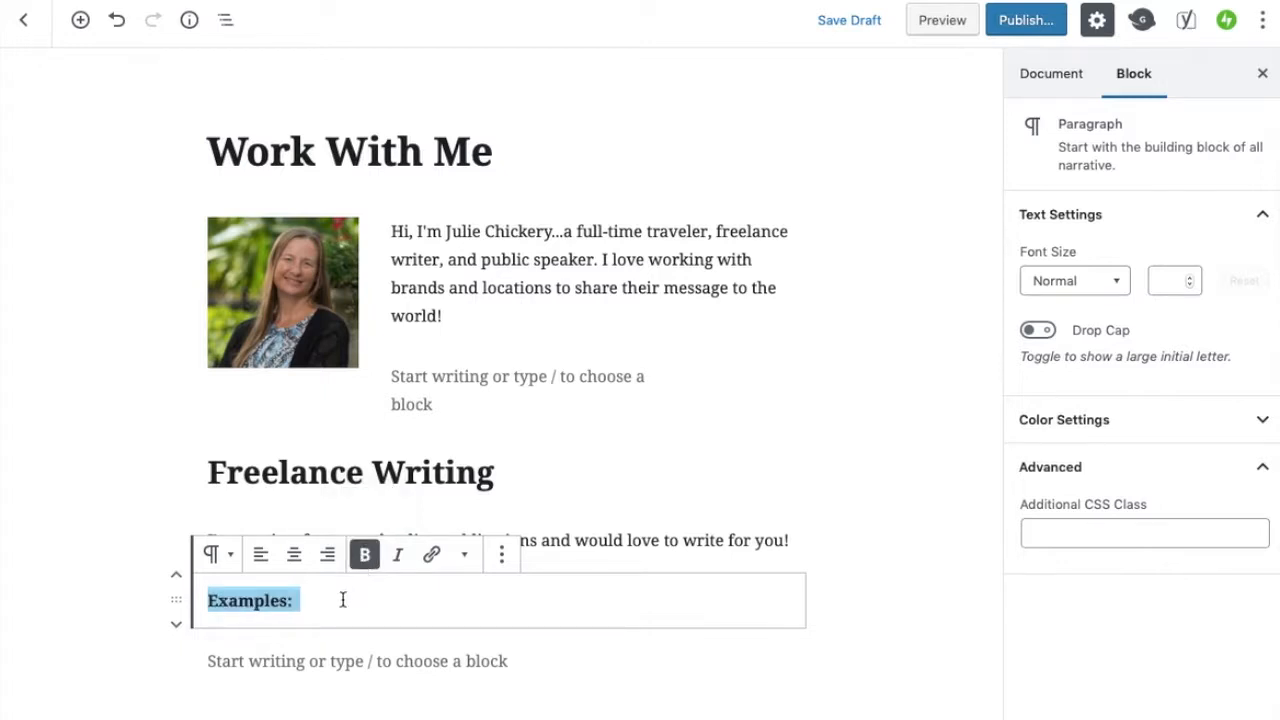
pyautogui.click(334, 601)
# Add a paragraph reading "Articles I've written for Camping World." below Examples
pyautogui.press('Return')
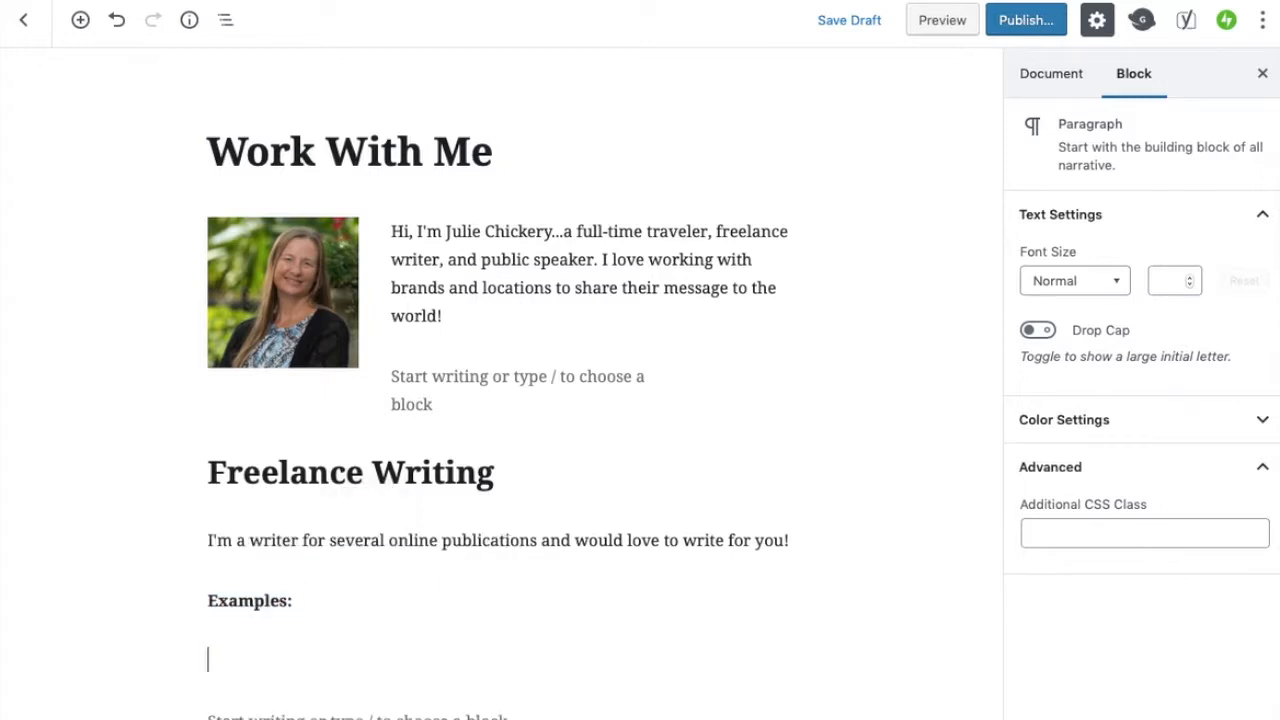
pyautogui.write("Articles I've written")
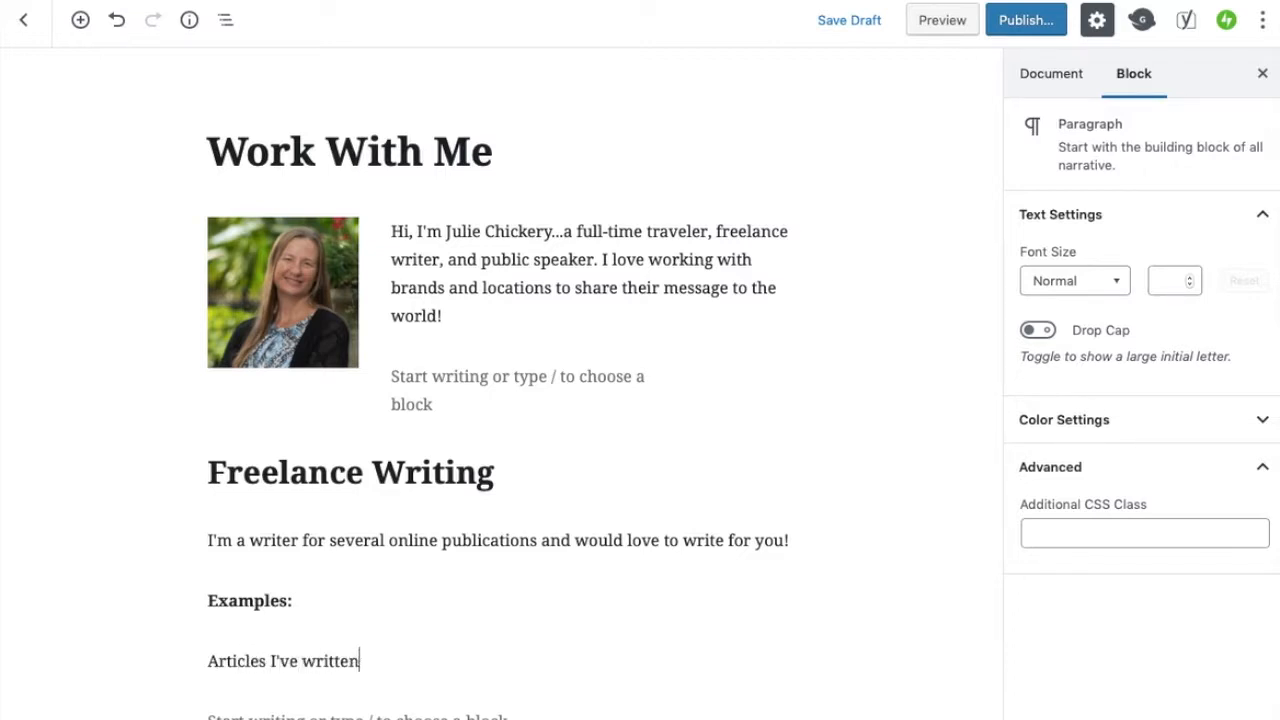
pyautogui.write(' for Camping World.')
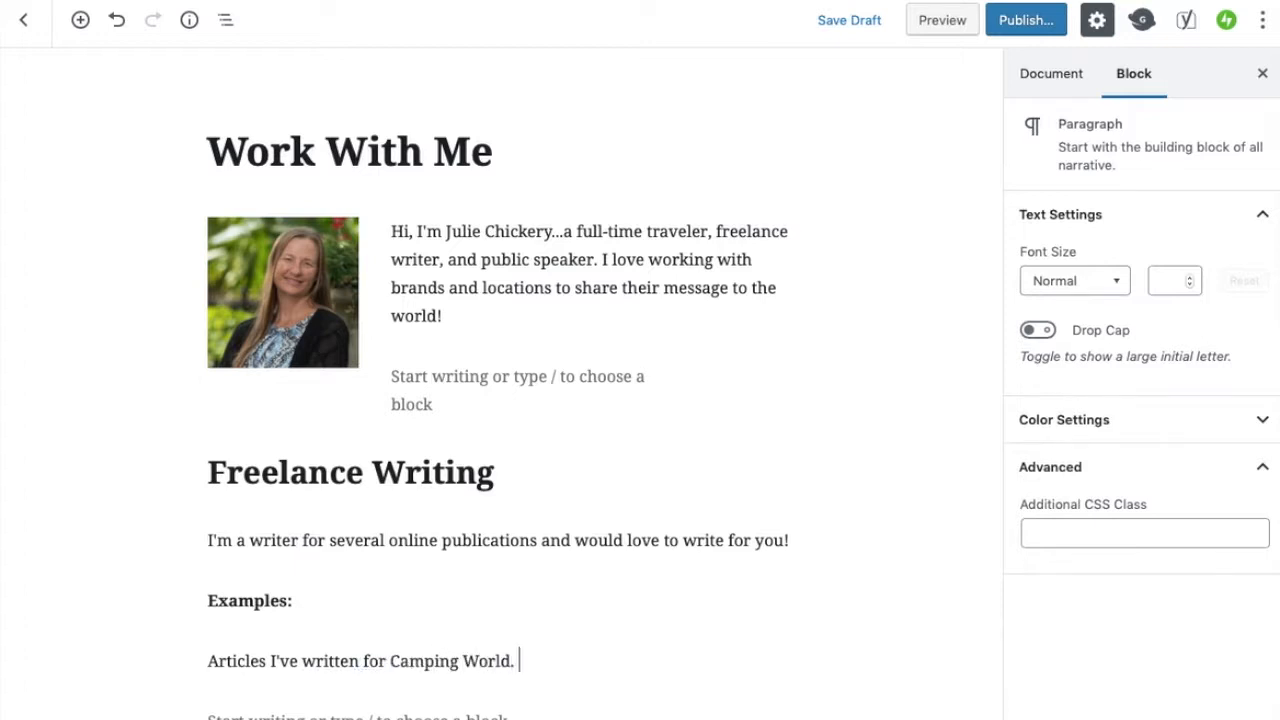
# Add another paragraph reading "Articles I've written for Good Sam." below it
pyautogui.press('Return')
pyautogui.write('Ariel')
pyautogui.write('ticles ')
pyautogui.write("I've written for Gea")
pyautogui.write('d Sam')
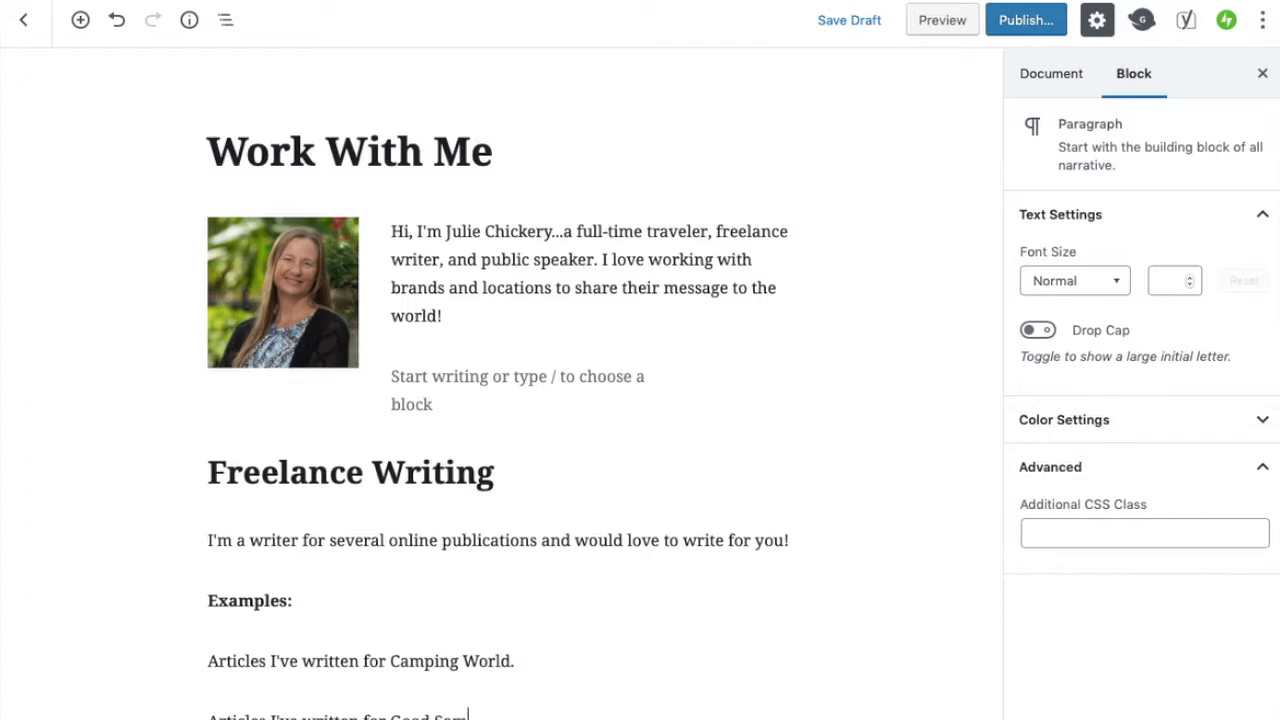
pyautogui.scroll(-3, 563, 634)
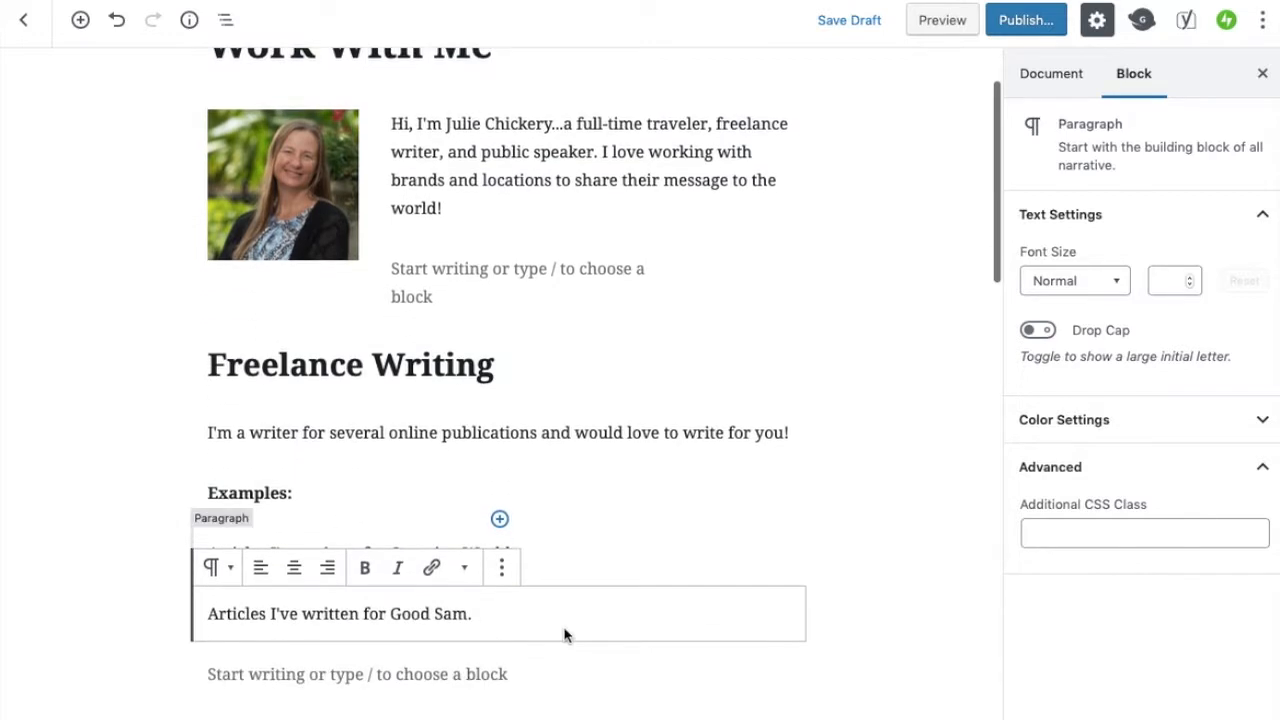
# Select the Camping World sentence and copy the author page address from the Camping World browser tab
pyautogui.click(550, 552)
pyautogui.moveTo(526, 554); pyautogui.dragTo(203, 555)
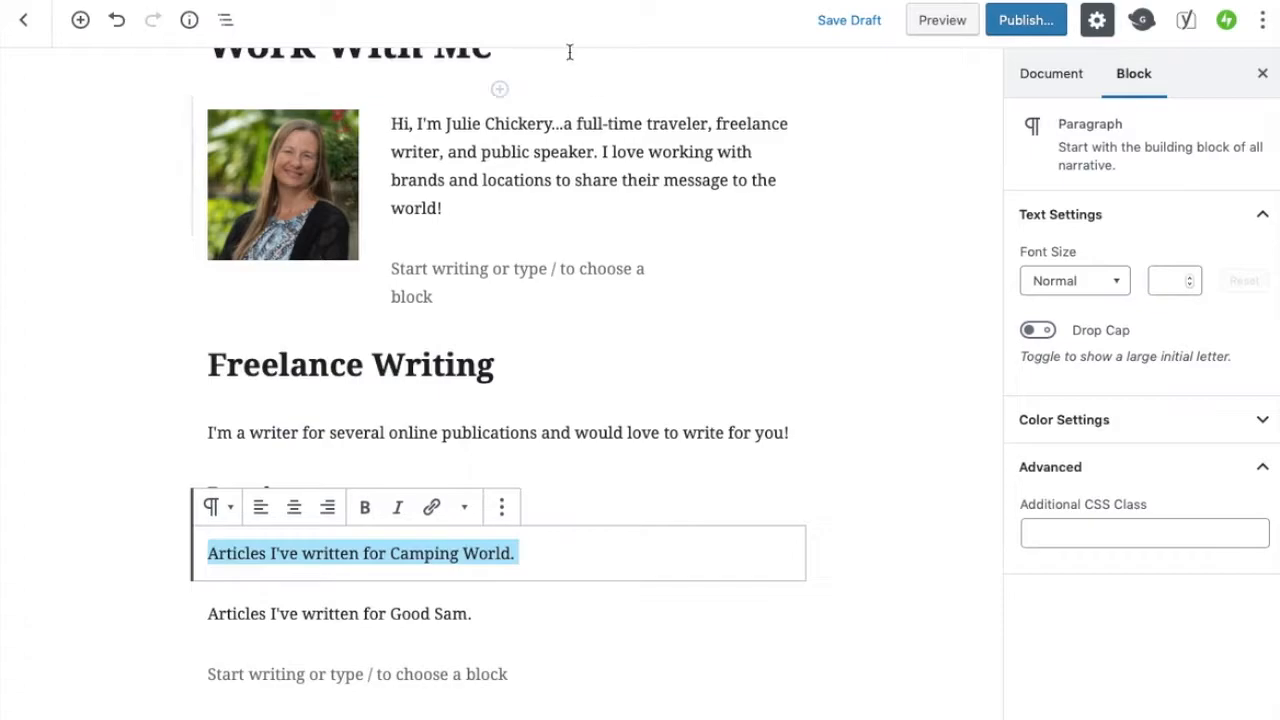
pyautogui.click(578, 22)
pyautogui.moveTo(565, 90)
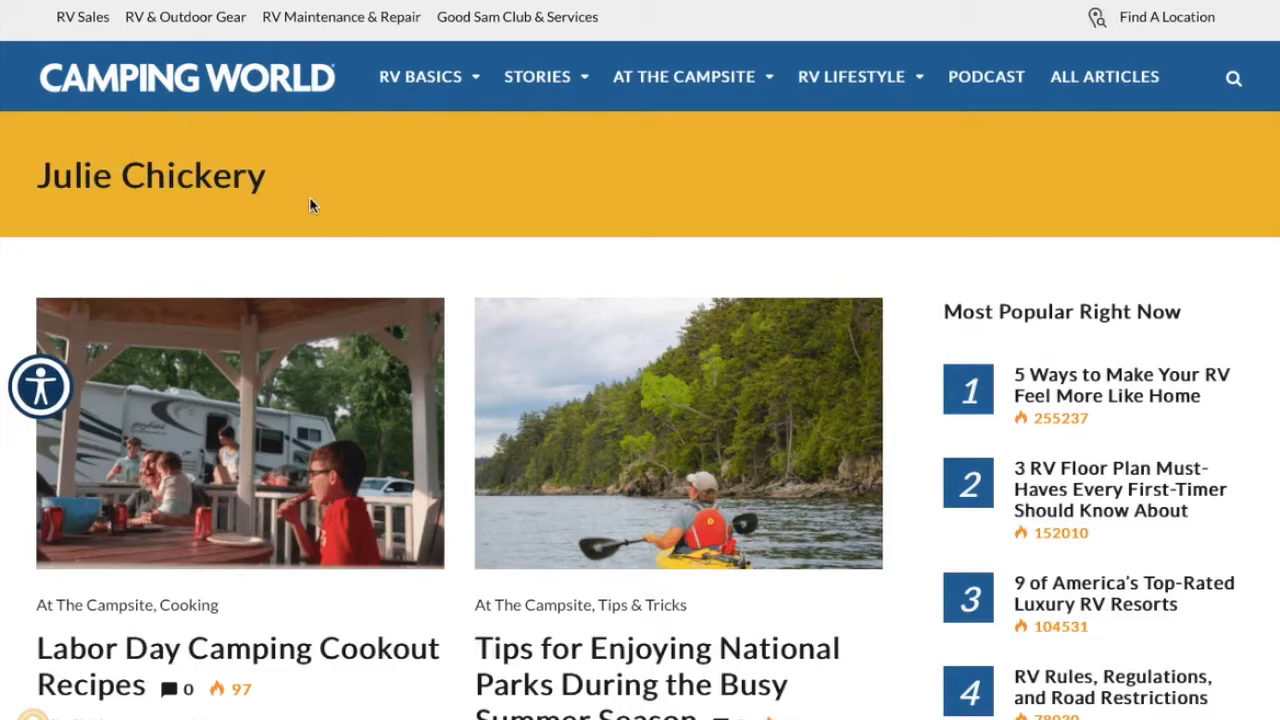
pyautogui.scroll(-10, 375, 353)
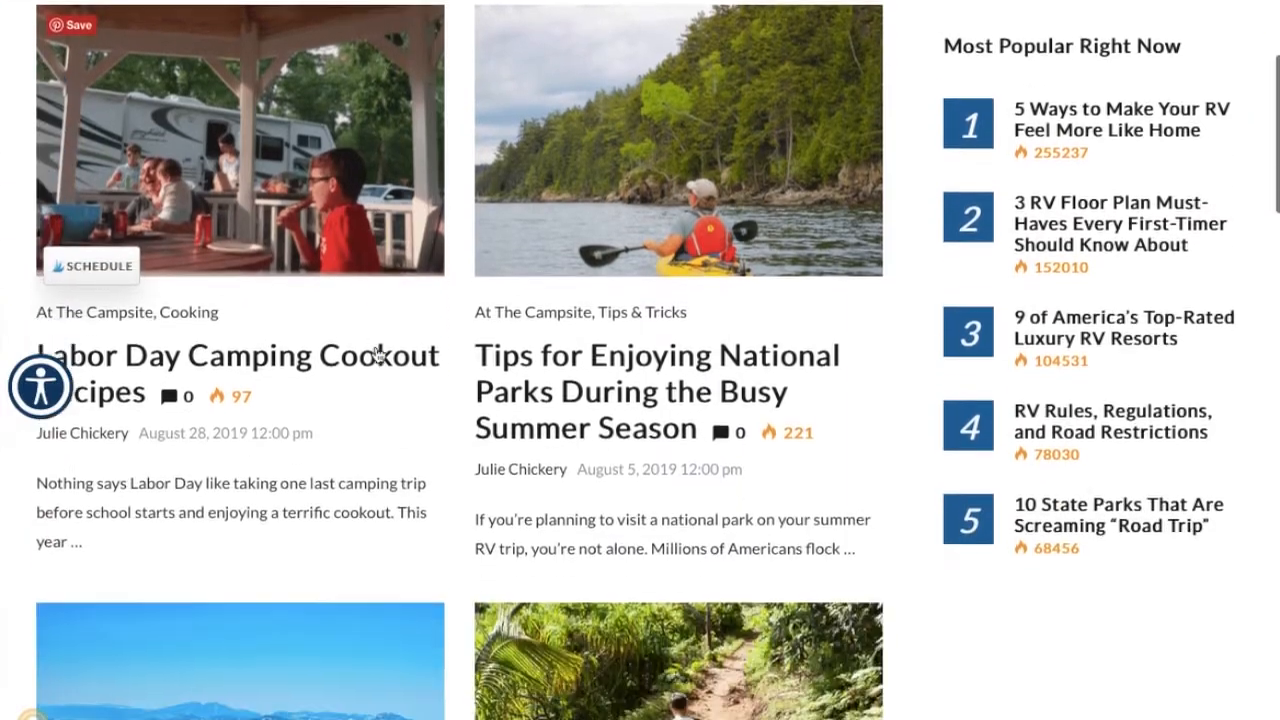
pyautogui.scroll(5, 375, 353)
pyautogui.press('super+l')
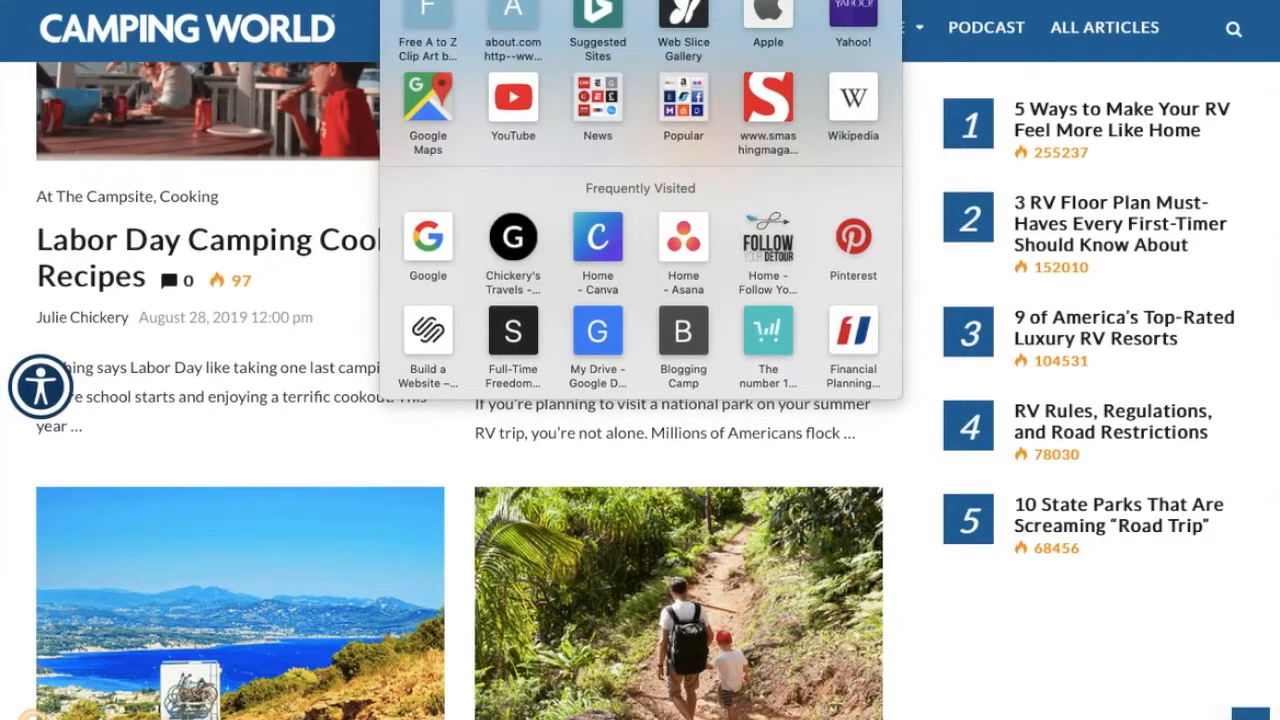
pyautogui.press('Escape')
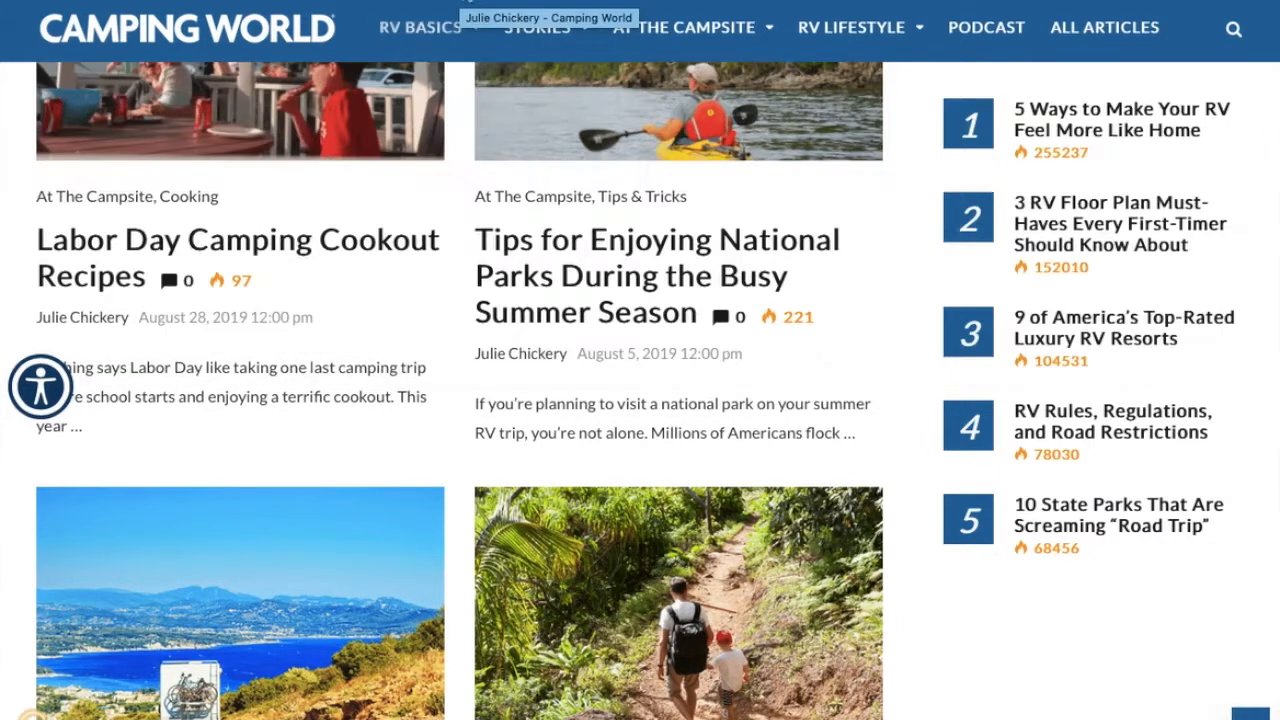
pyautogui.click(460, 3)
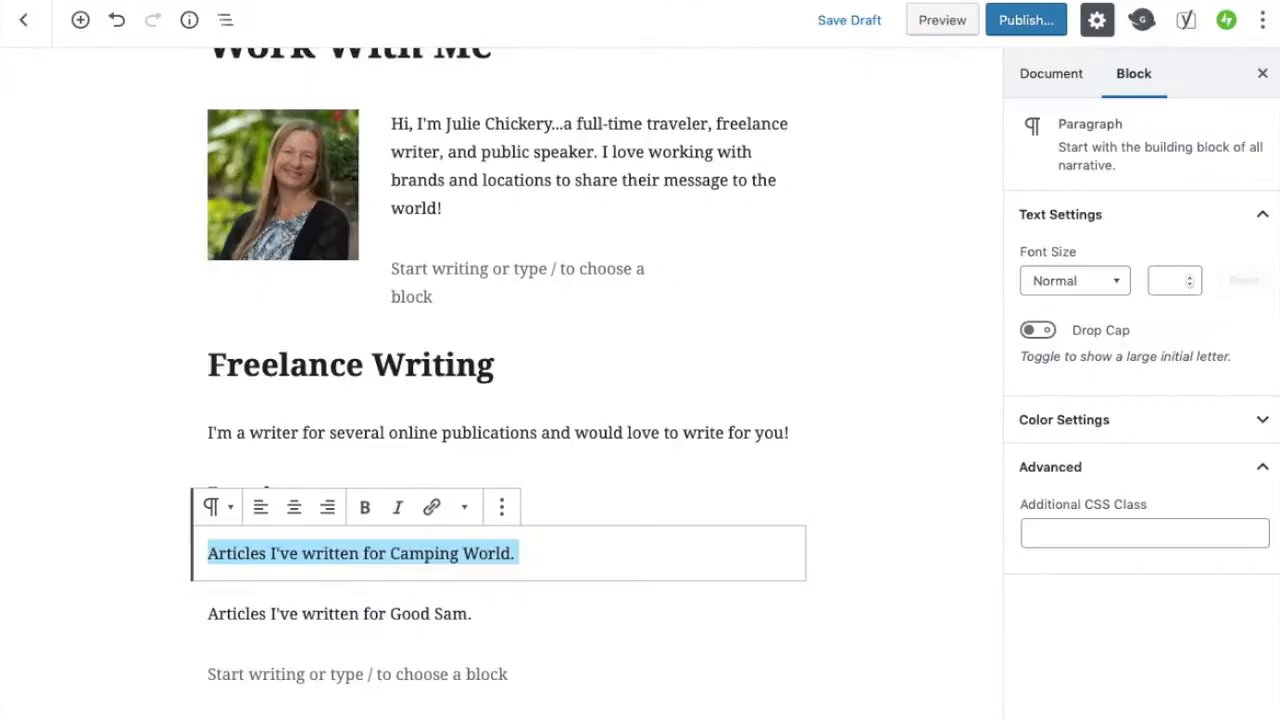
# Link the Camping World sentence to the copied author page URL and set the link to open in a new tab
pyautogui.click(432, 508)
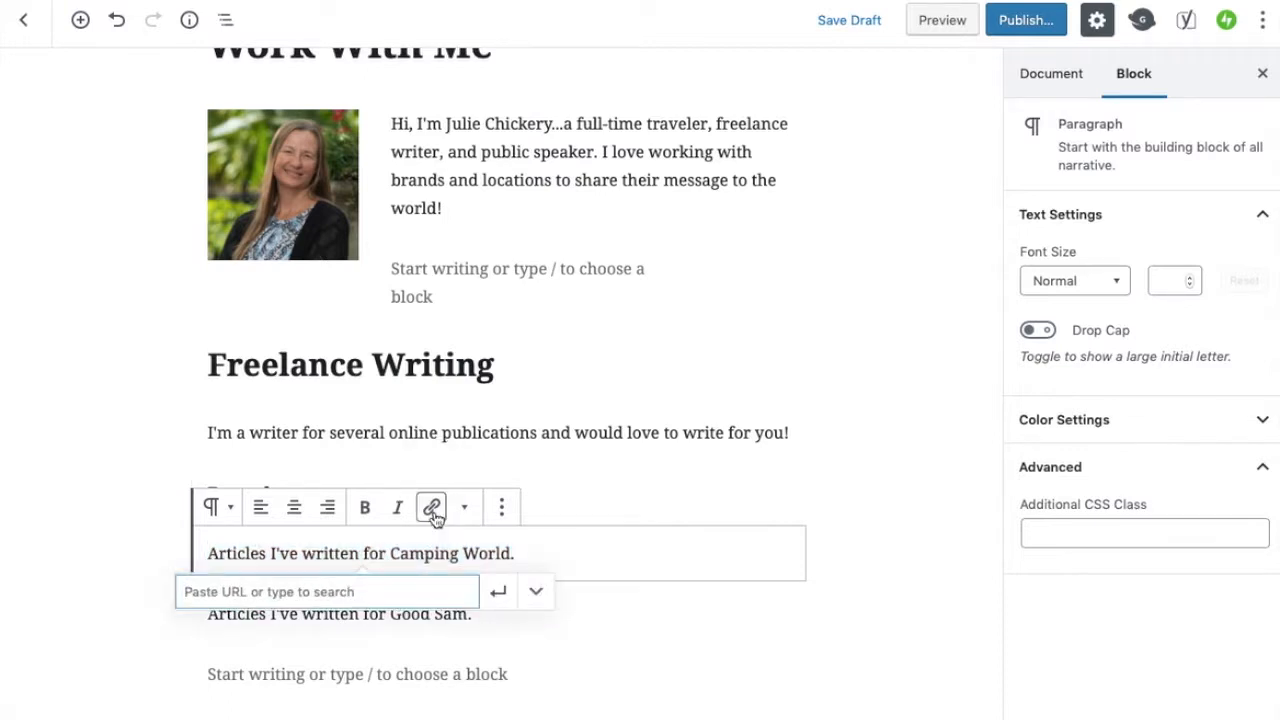
pyautogui.press('super+v')
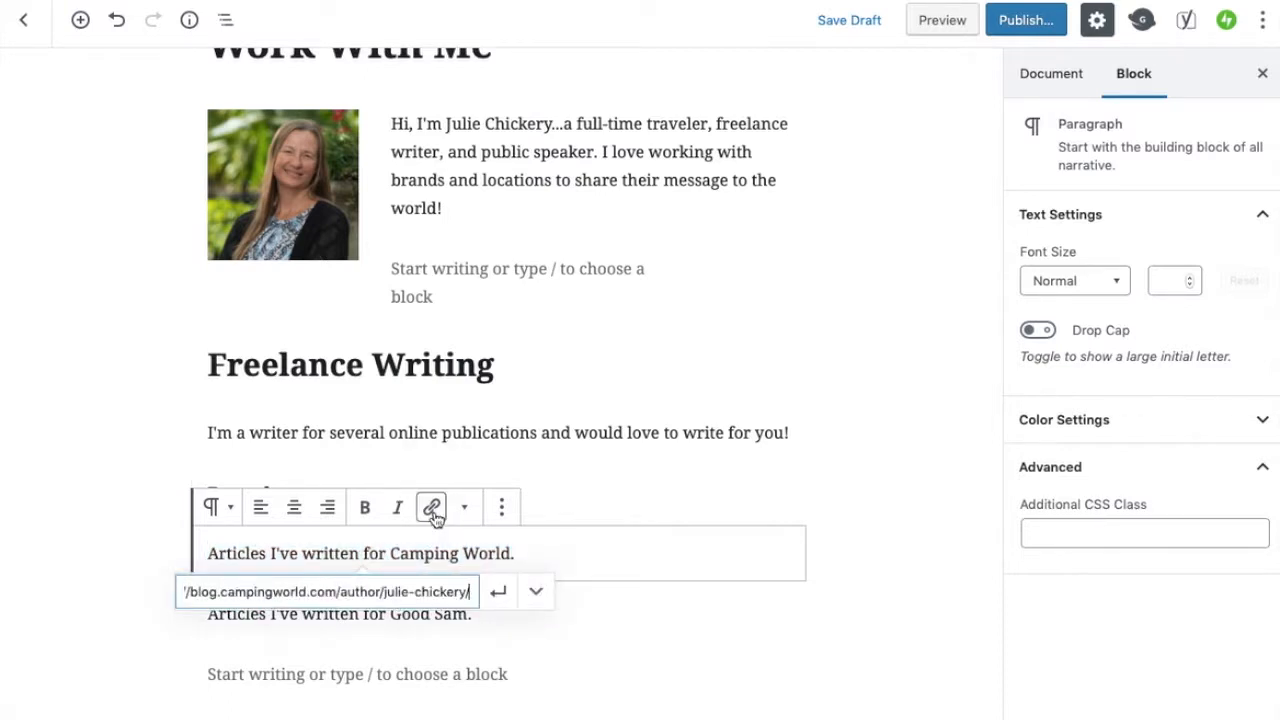
pyautogui.click(497, 593)
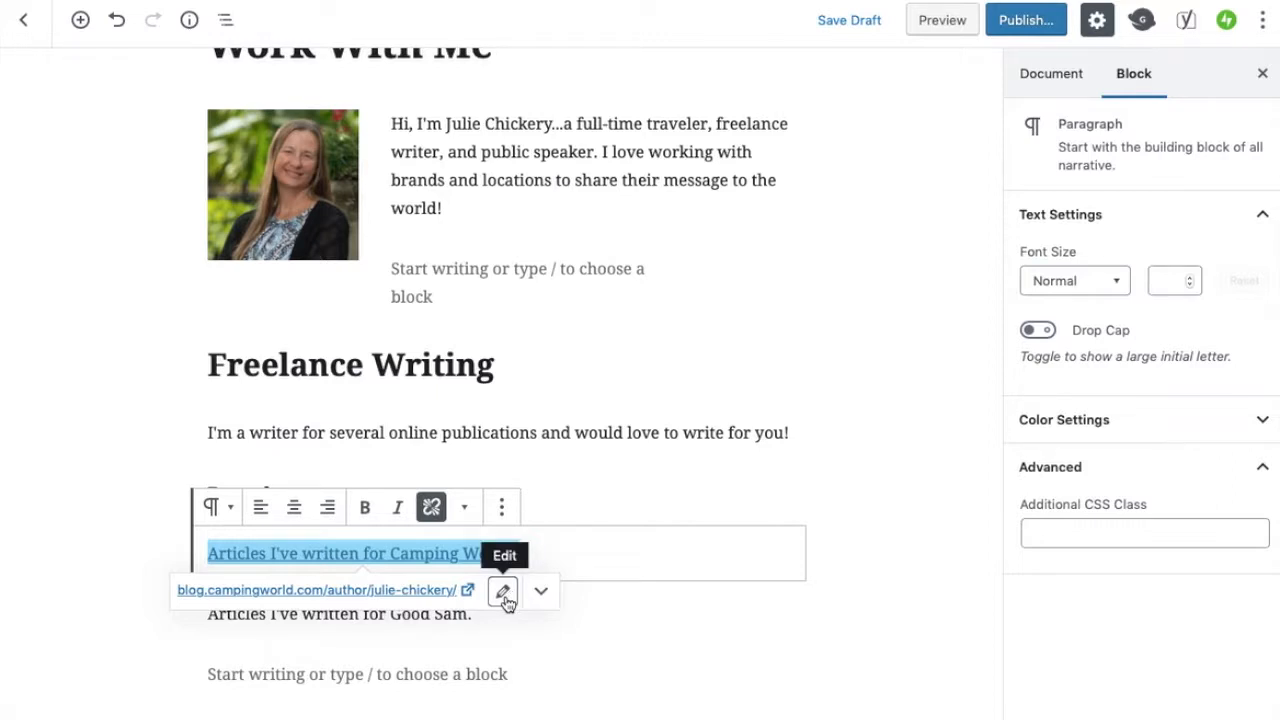
pyautogui.click(504, 594)
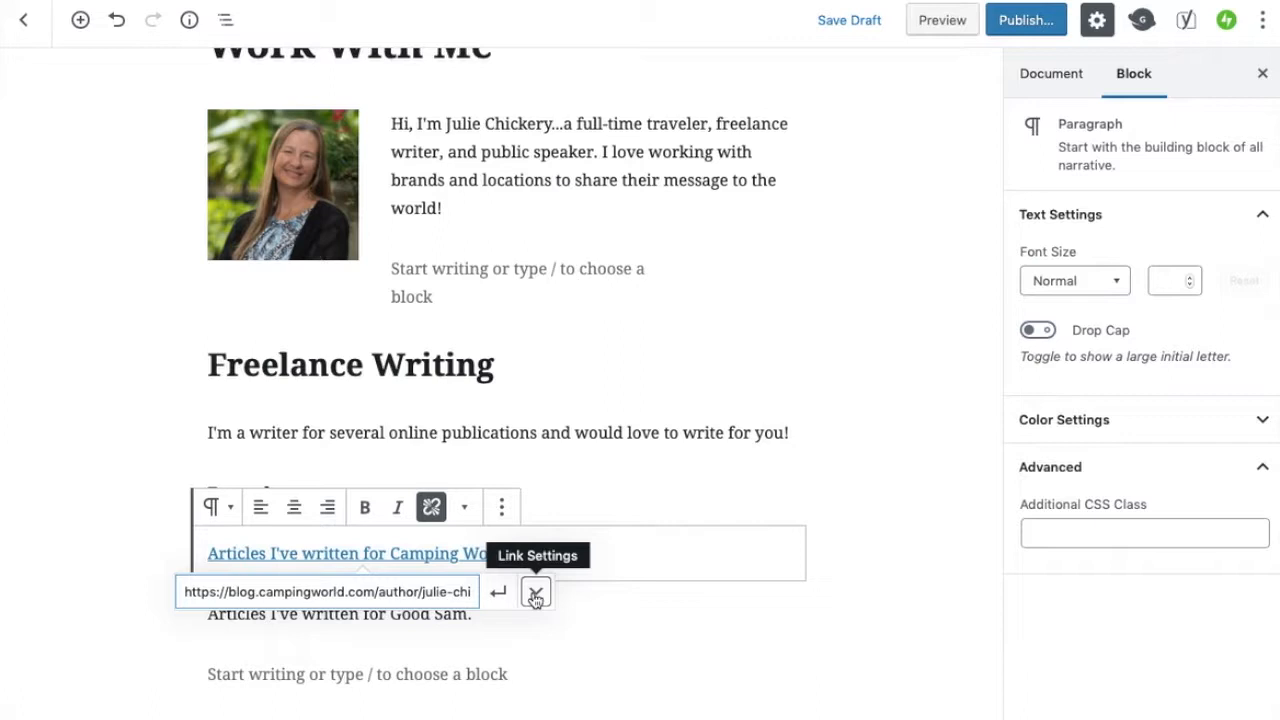
pyautogui.click(535, 595)
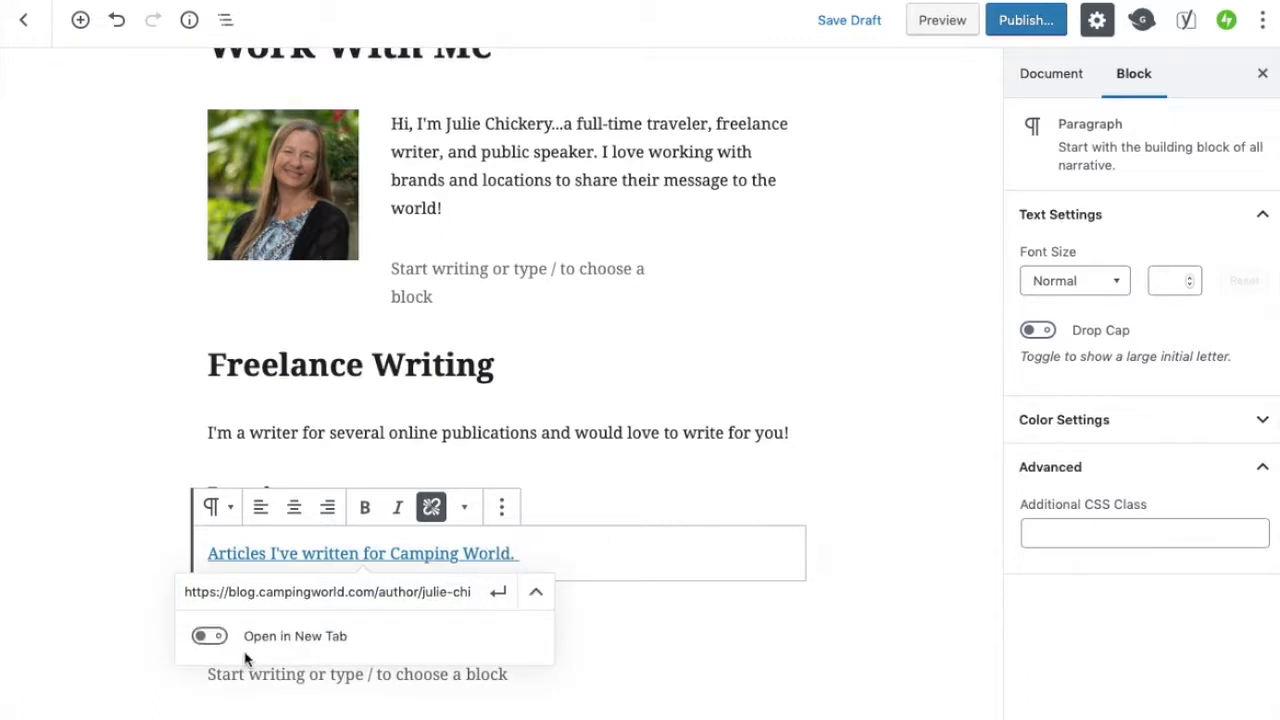
pyautogui.click(210, 637)
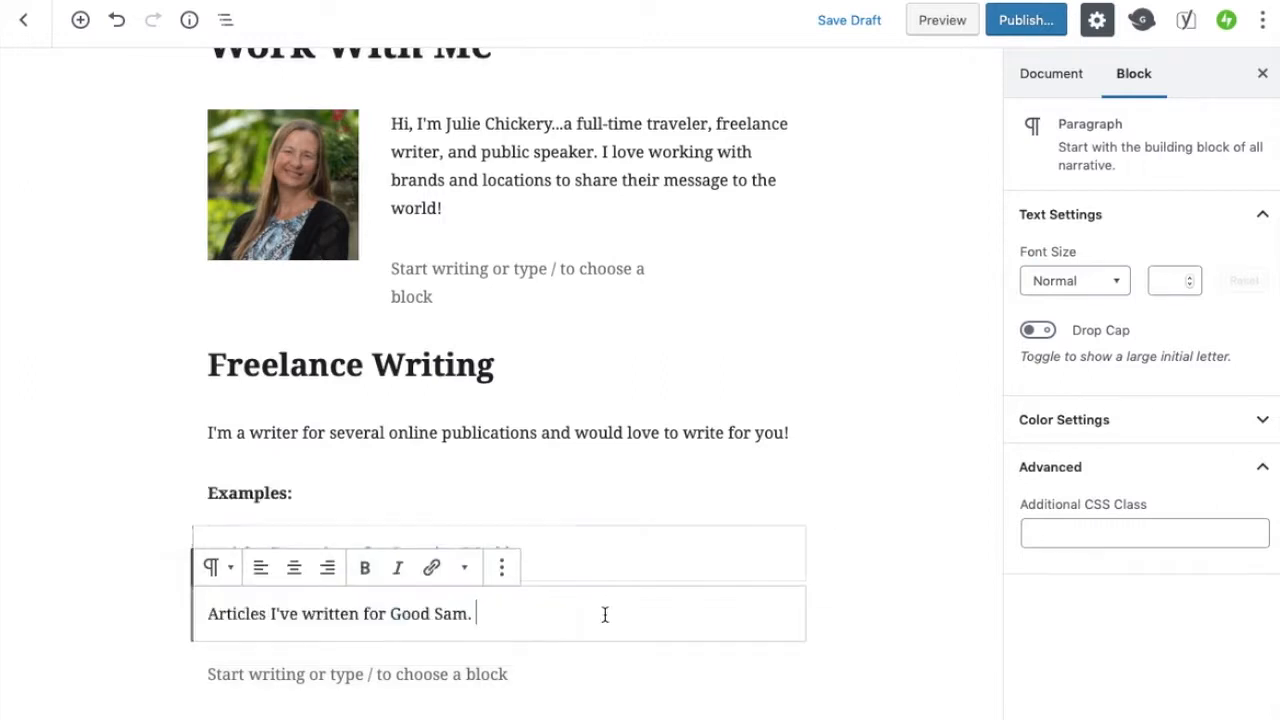
# Select the Good Sam sentence and copy the author page address from the Good Sam browser tab
pyautogui.moveTo(484, 617); pyautogui.dragTo(209, 620)
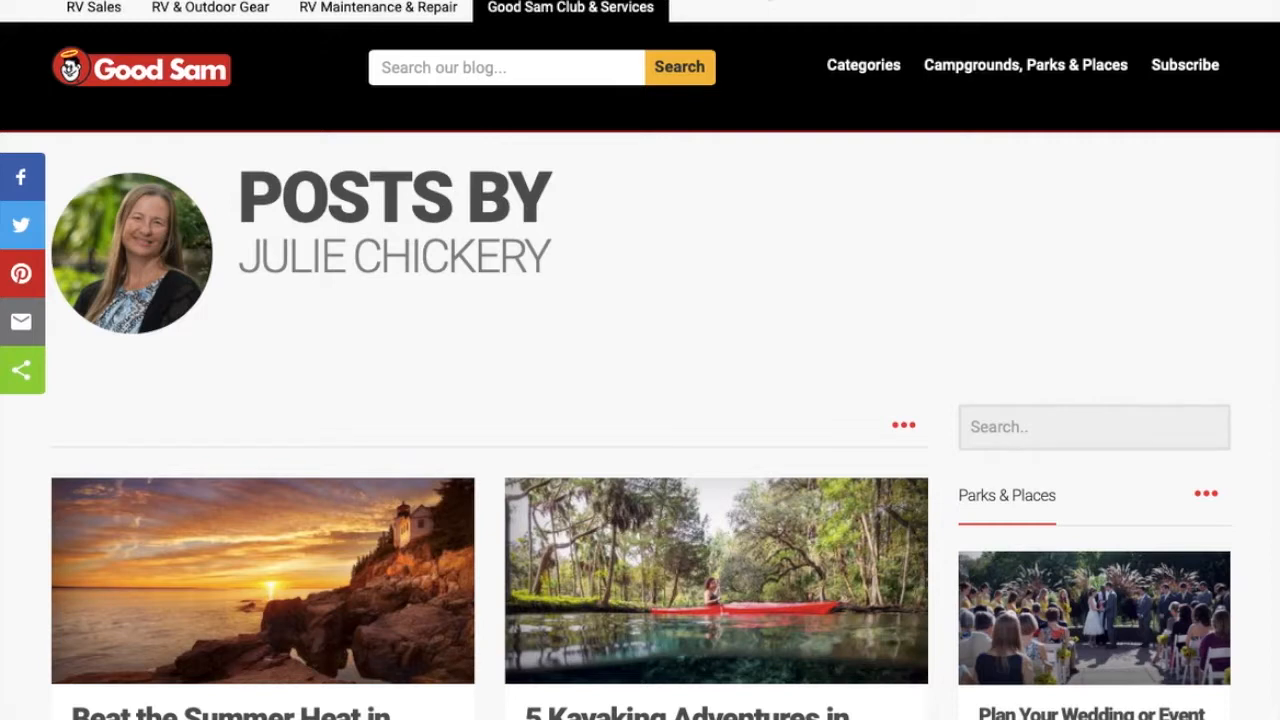
pyautogui.click(769, 0)
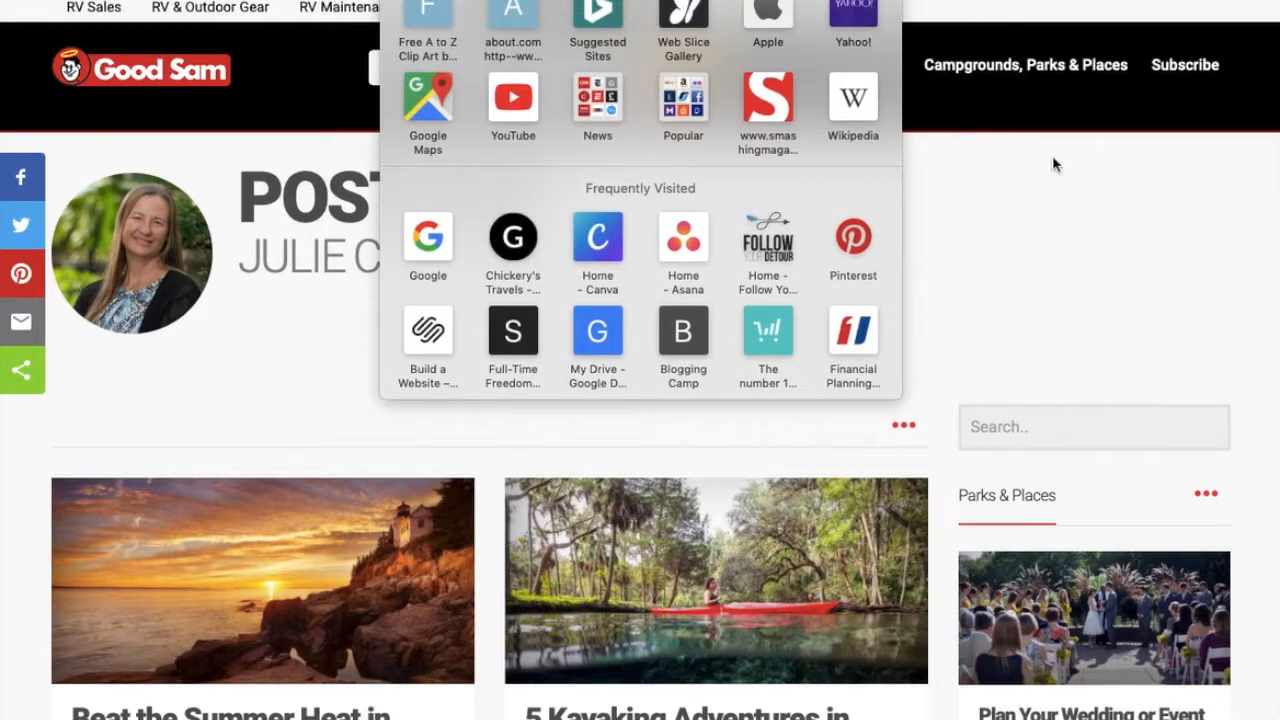
pyautogui.click(1046, 266)
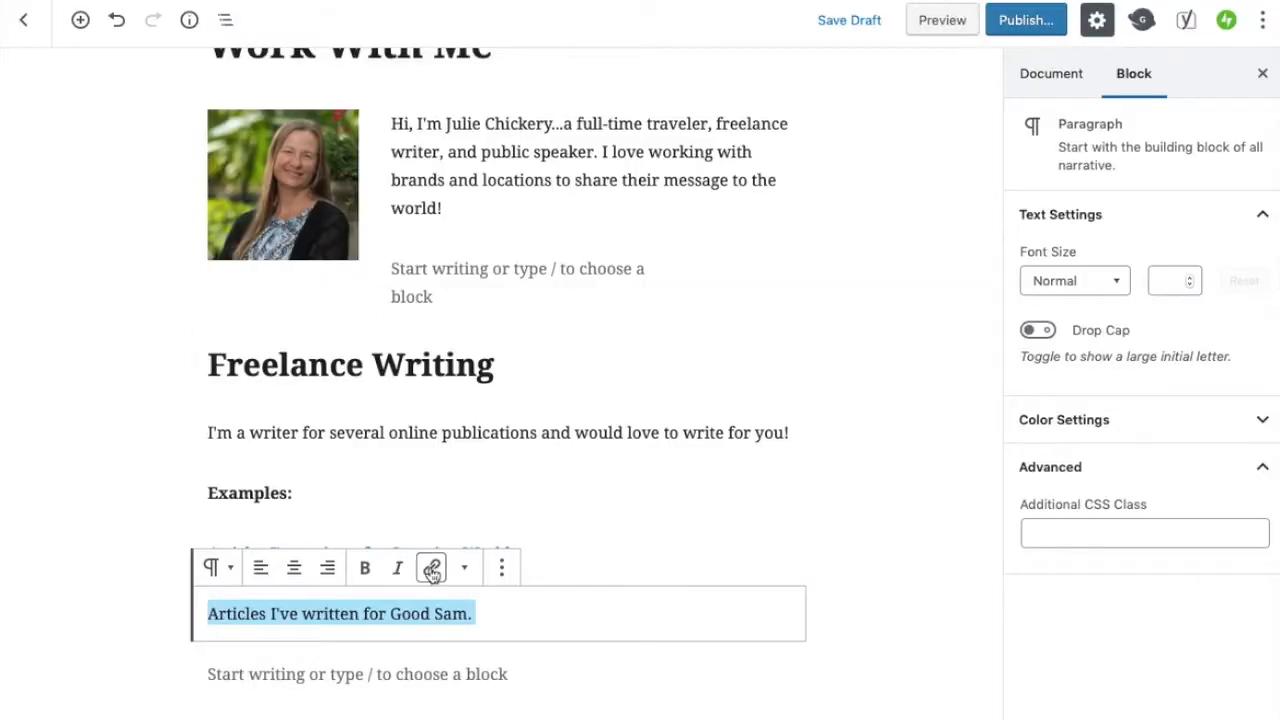
# Link the Good Sam sentence to the copied author page URL, opening in a new tab
pyautogui.click(432, 568)
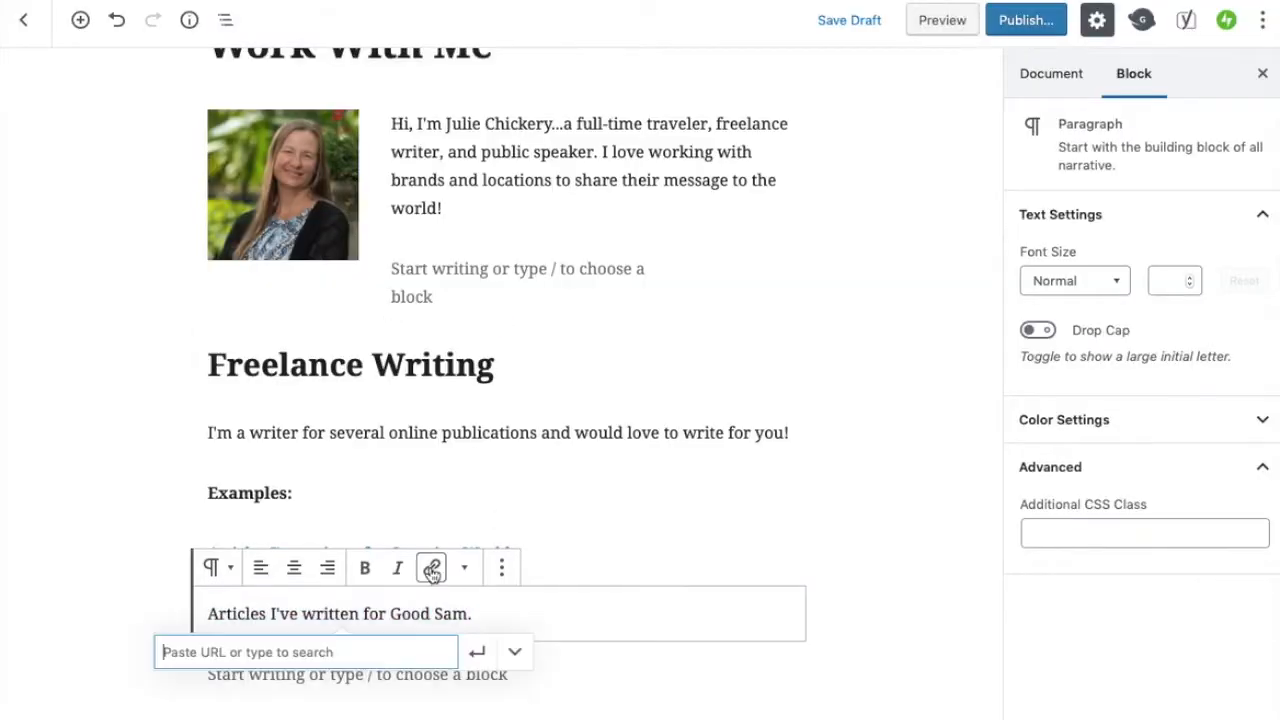
pyautogui.write('http://blog.goodsam.com/author/julie-chickery/')
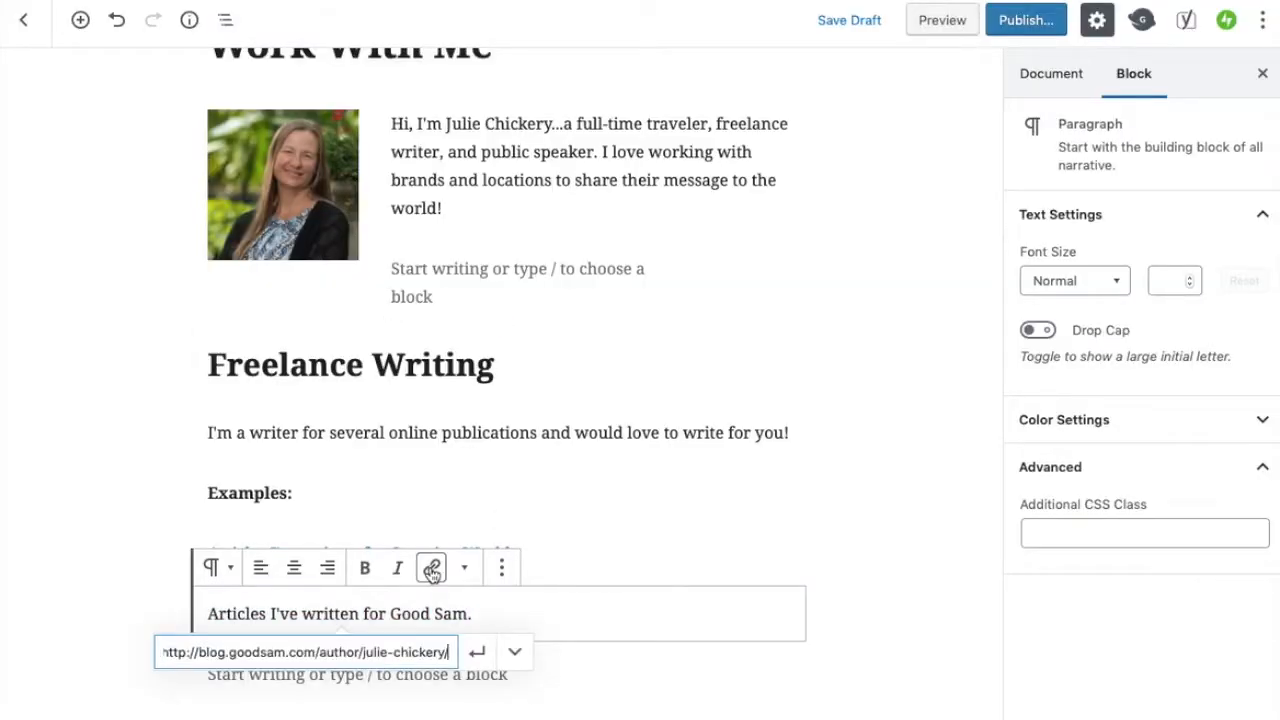
pyautogui.click(514, 654)
pyautogui.click(190, 697)
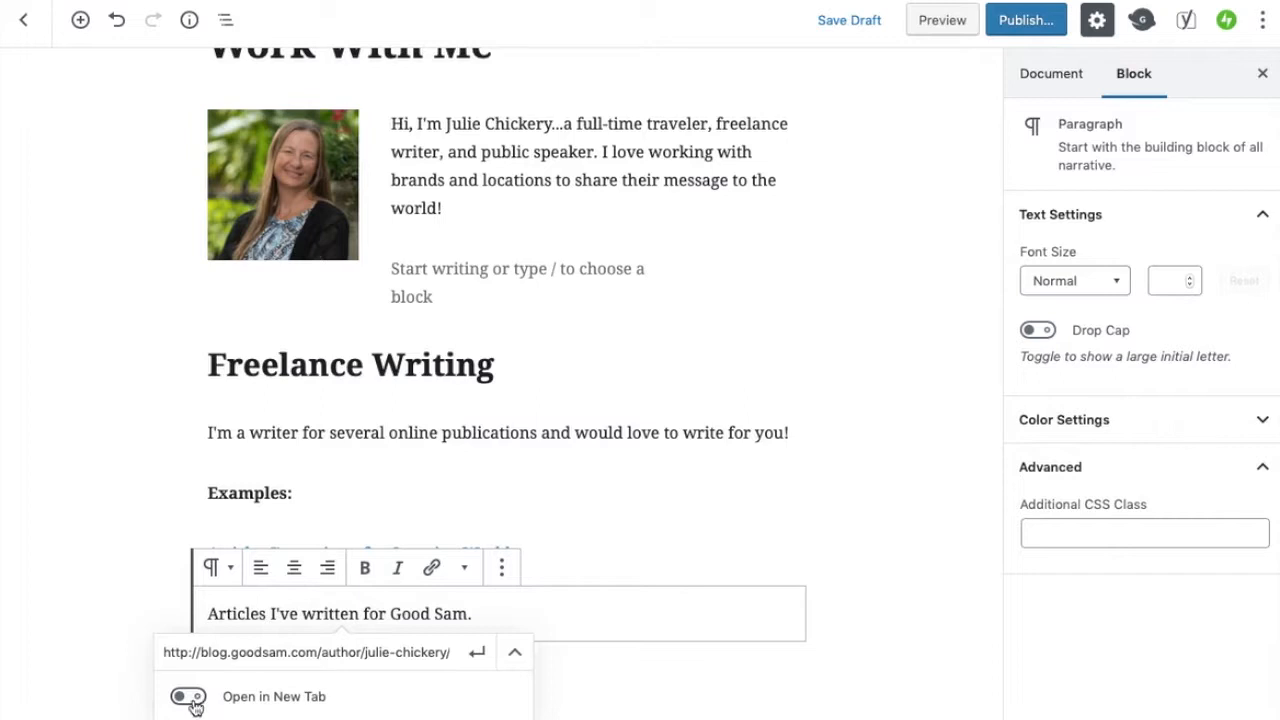
pyautogui.click(476, 652)
pyautogui.click(880, 612)
# Add a "Social Media" heading below the Good Sam link
pyautogui.scroll(-2, 880, 612)
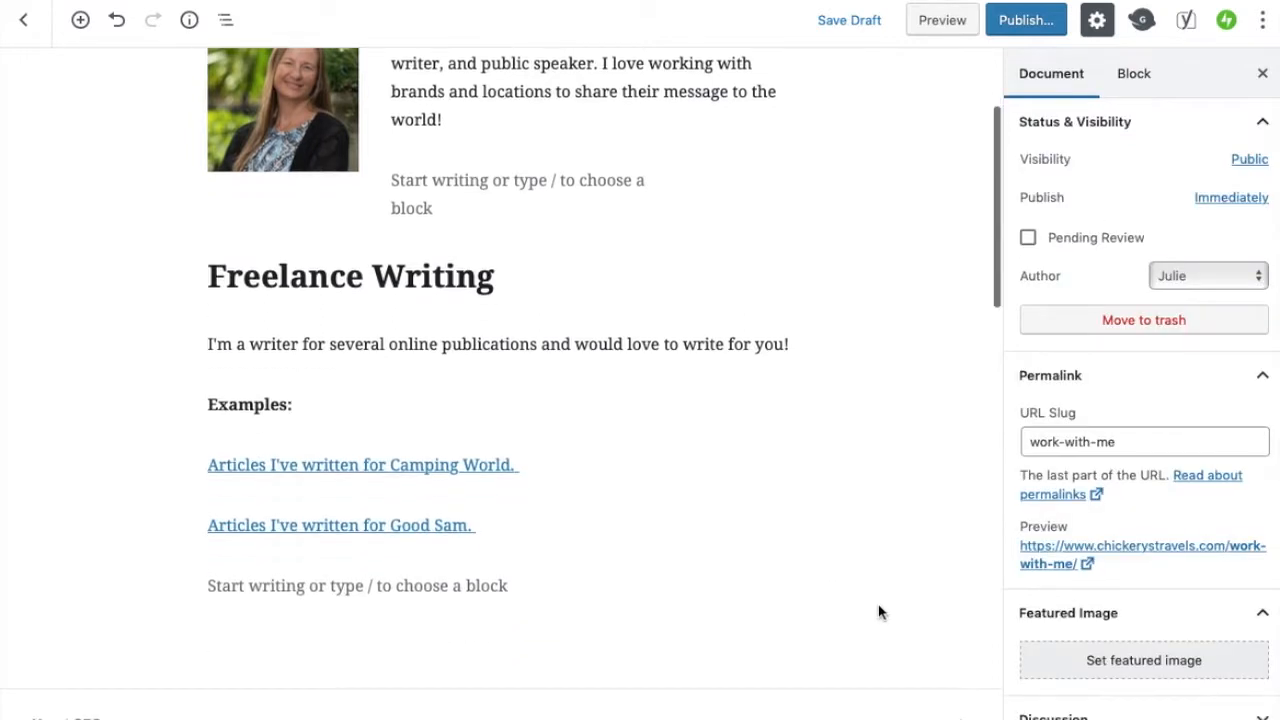
pyautogui.scroll(2, 551, 126)
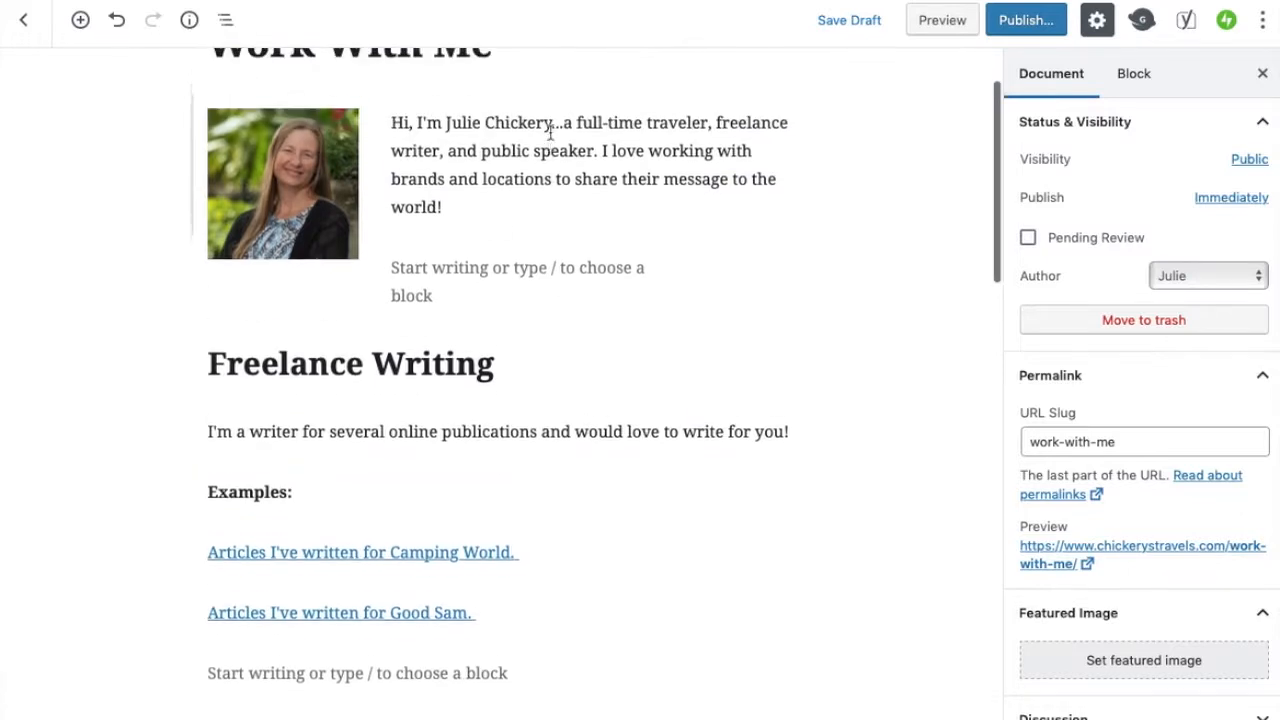
pyautogui.scroll(-2, 550, 134)
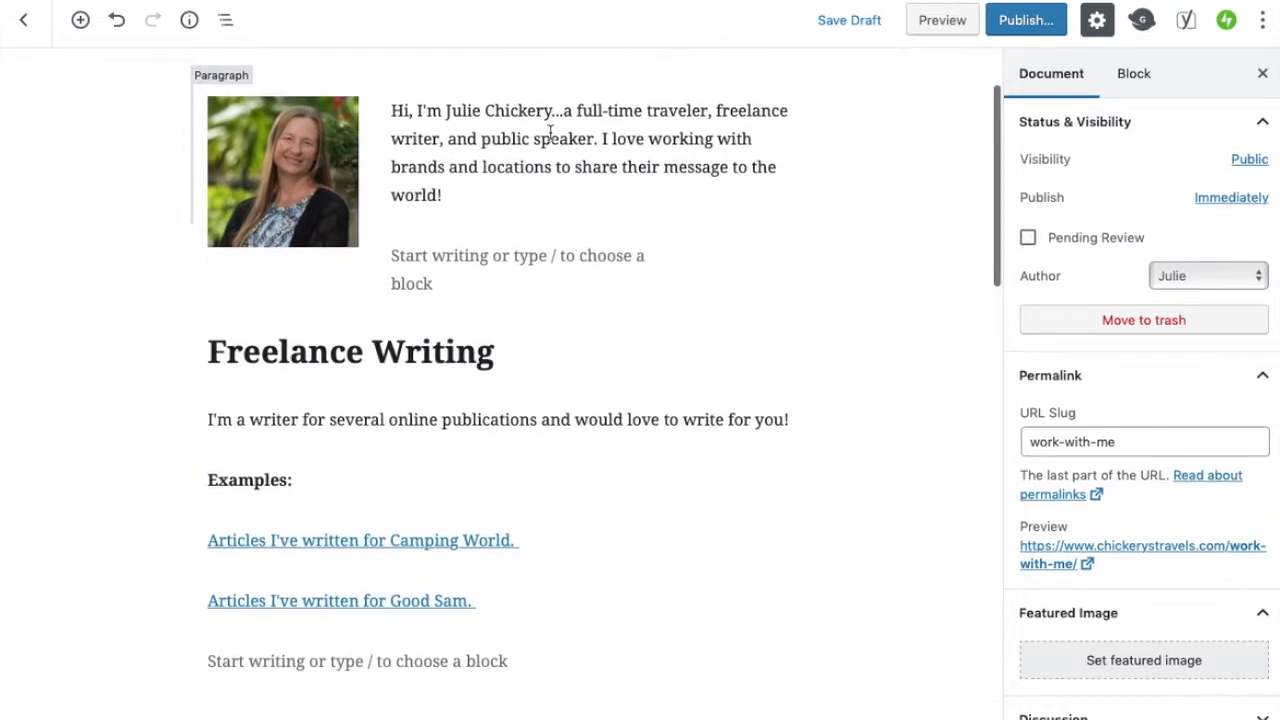
pyautogui.click(250, 592)
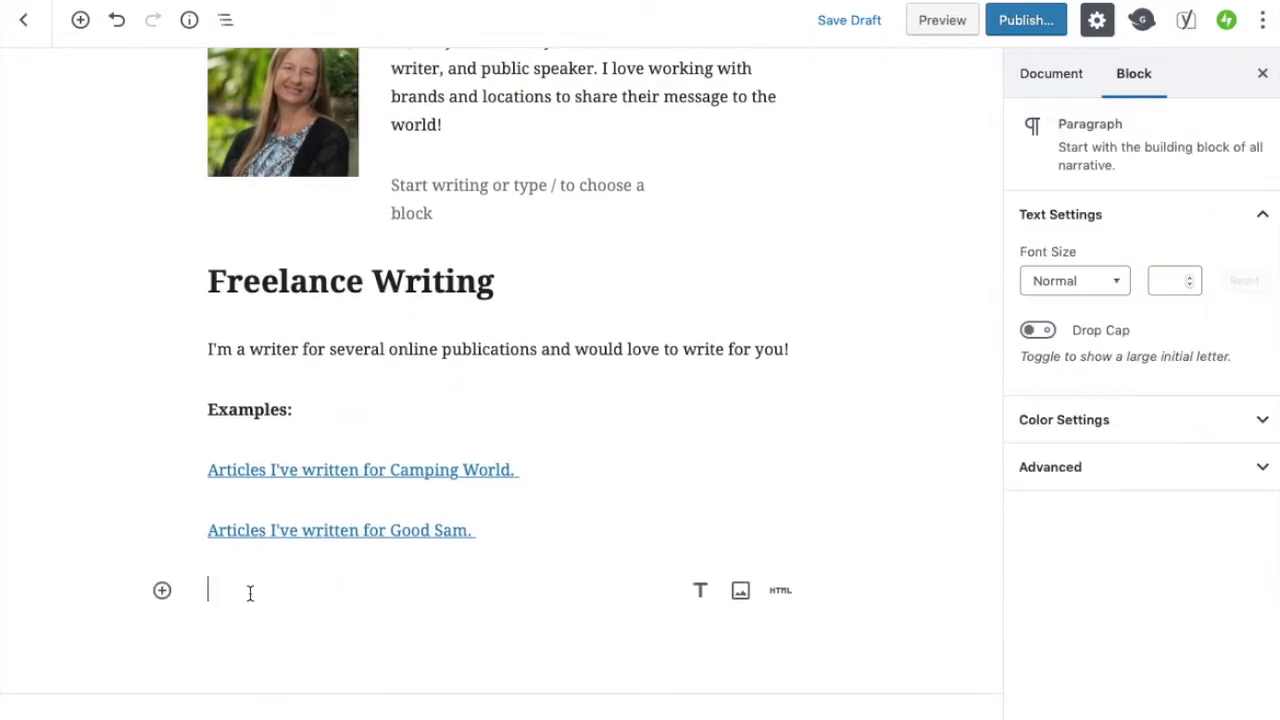
pyautogui.write('Social')
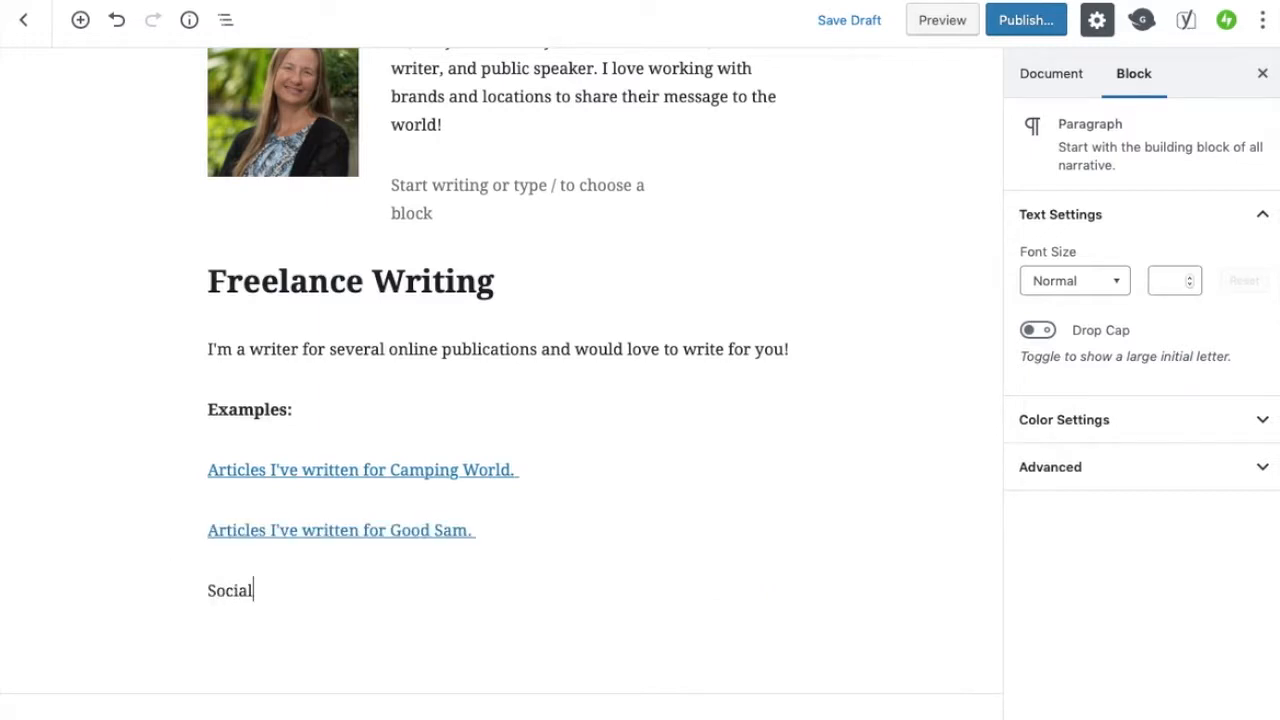
pyautogui.write(' Meida')
pyautogui.press('BackSpace')
pyautogui.press('BackSpace')
pyautogui.press('BackSpace')
pyautogui.write('dia')
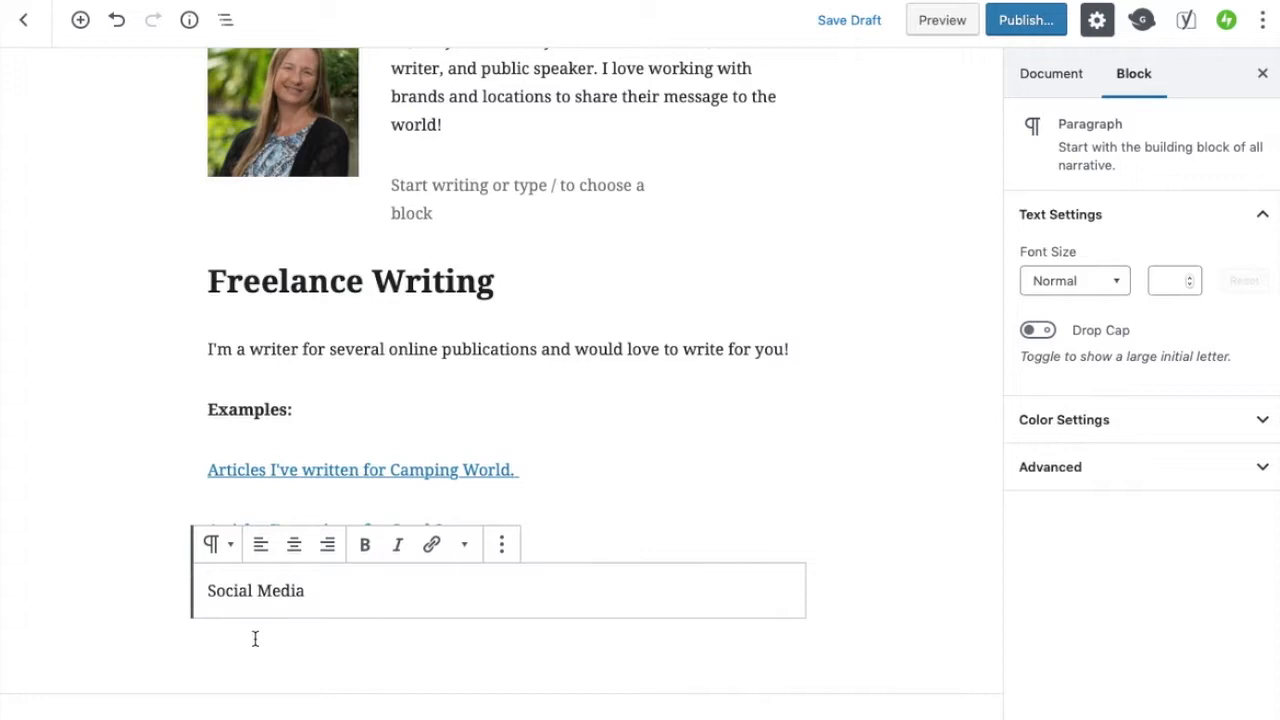
pyautogui.click(222, 548)
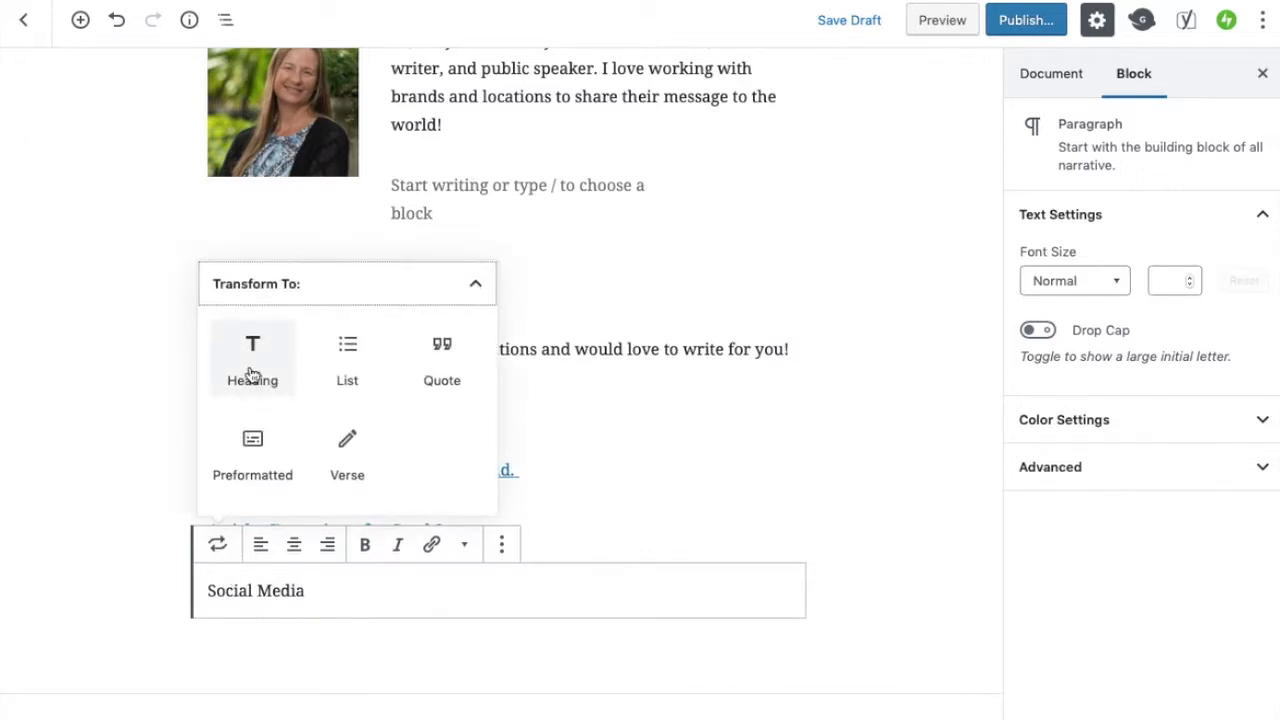
pyautogui.click(250, 373)
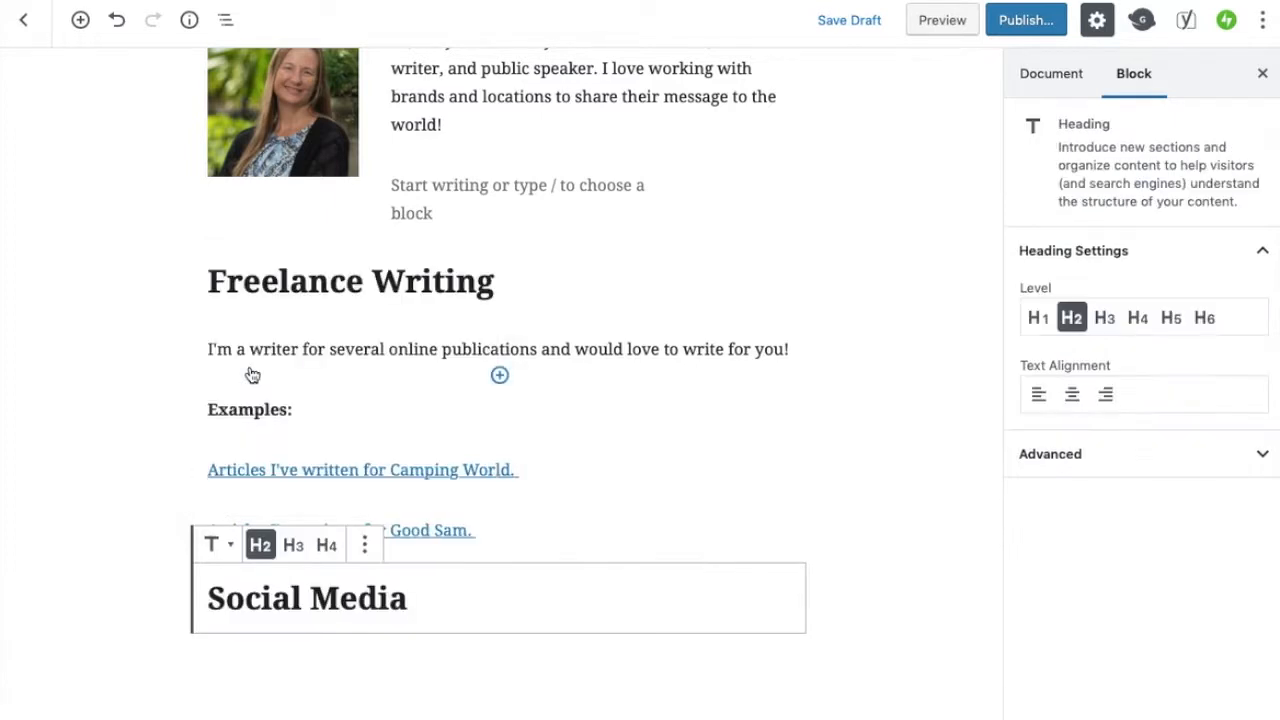
# Add a paragraph reading "I can share your message on our Chickery's Travels social media accounts." under the heading
pyautogui.press('Return')
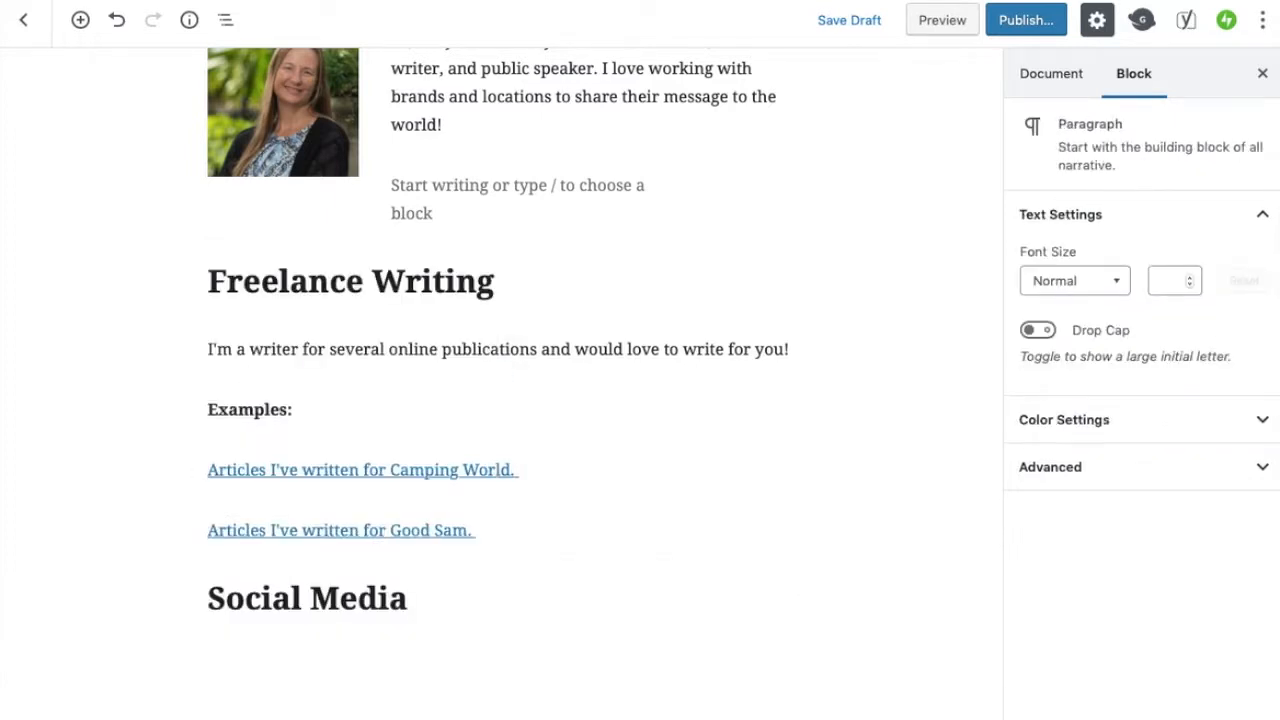
pyautogui.write('I can share your ')
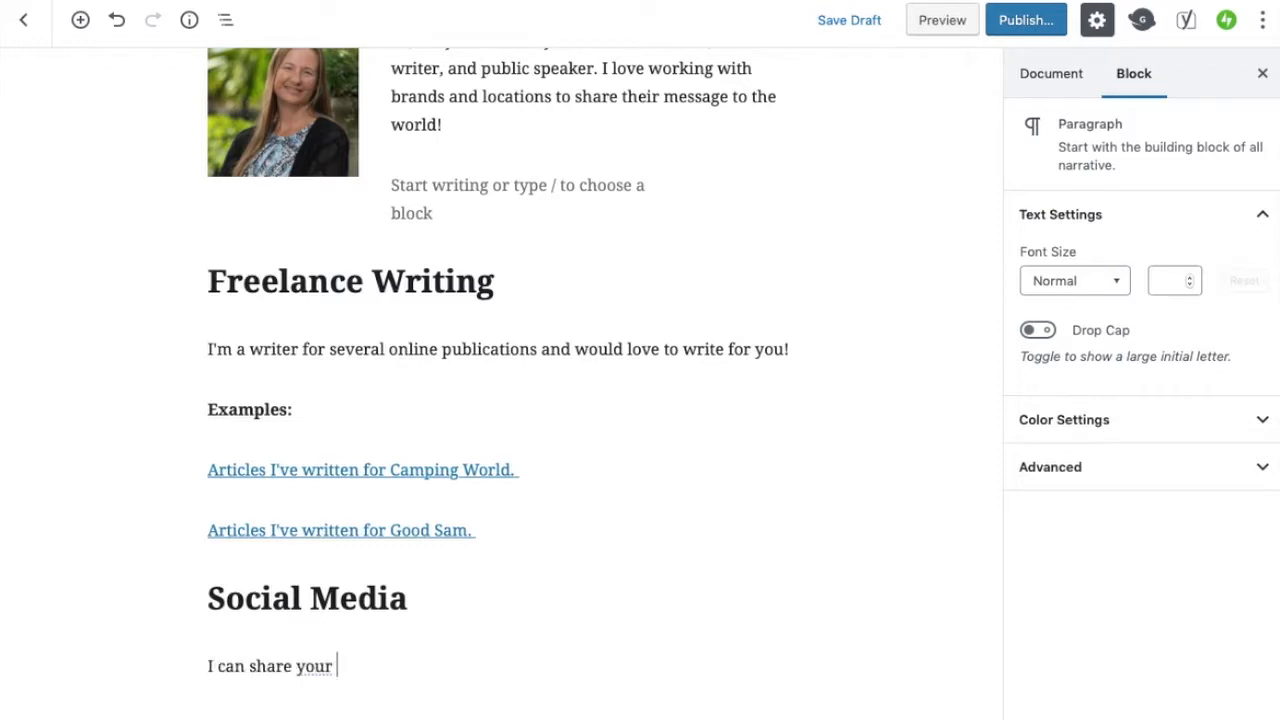
pyautogui.write('brand or business on ')
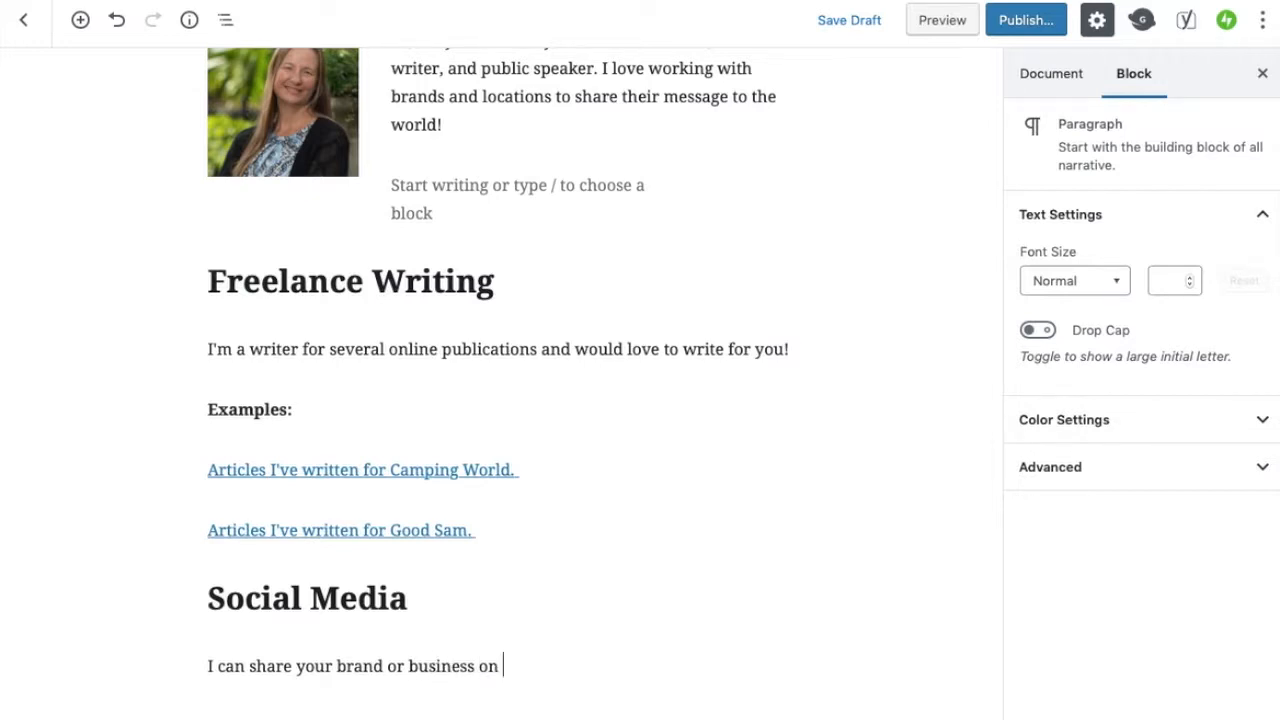
pyautogui.write("our Chickery's r")
pyautogui.press('BackSpace')
pyautogui.write('Travels social media accounts to')
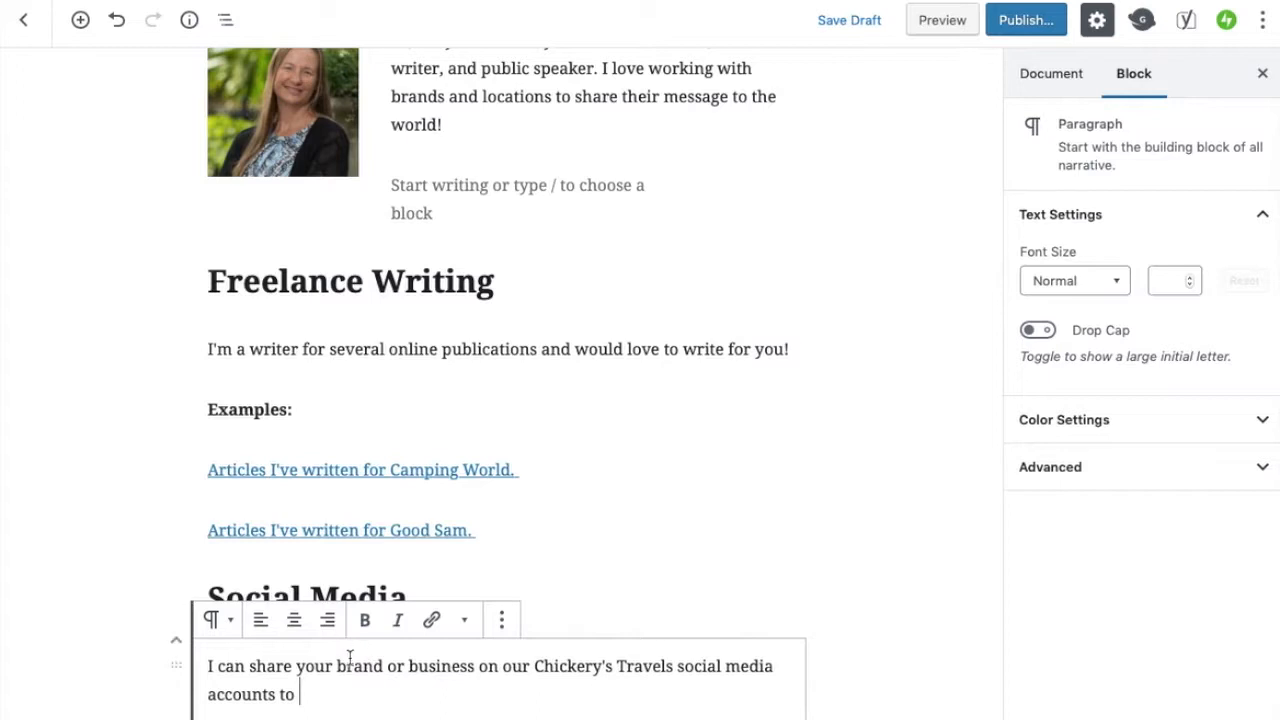
pyautogui.moveTo(337, 665); pyautogui.dragTo(474, 668)
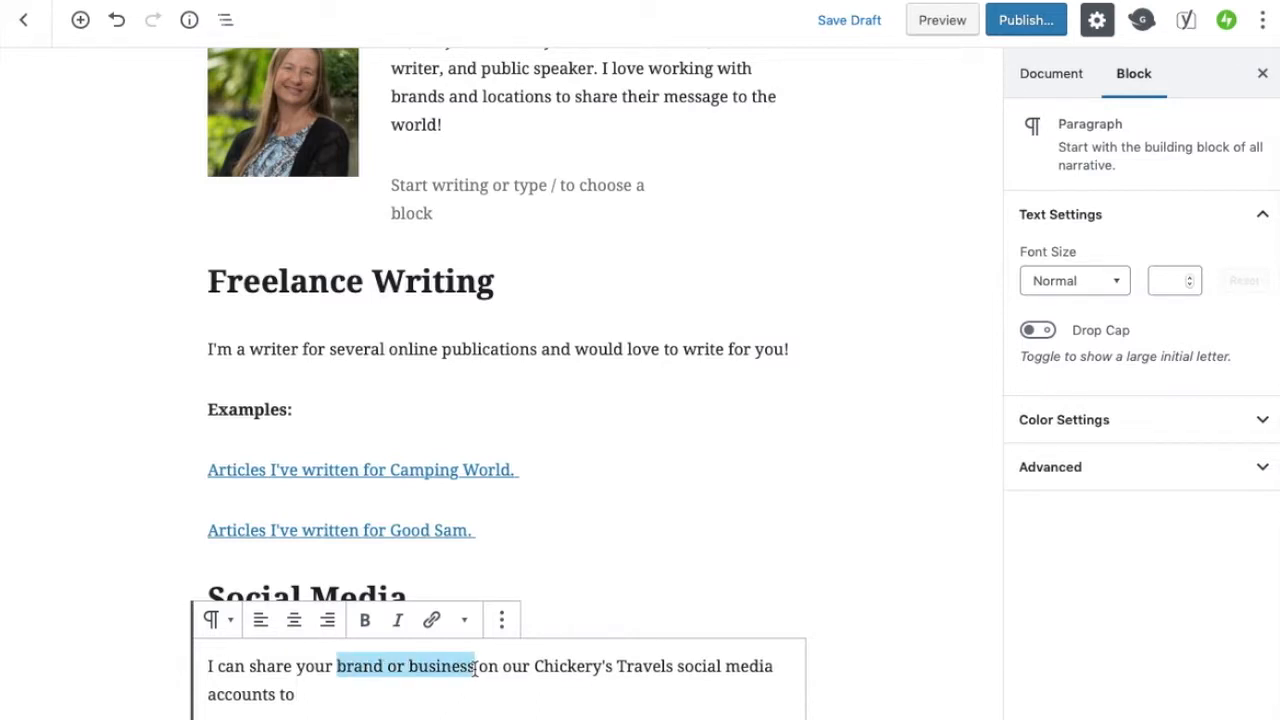
pyautogui.write('message')
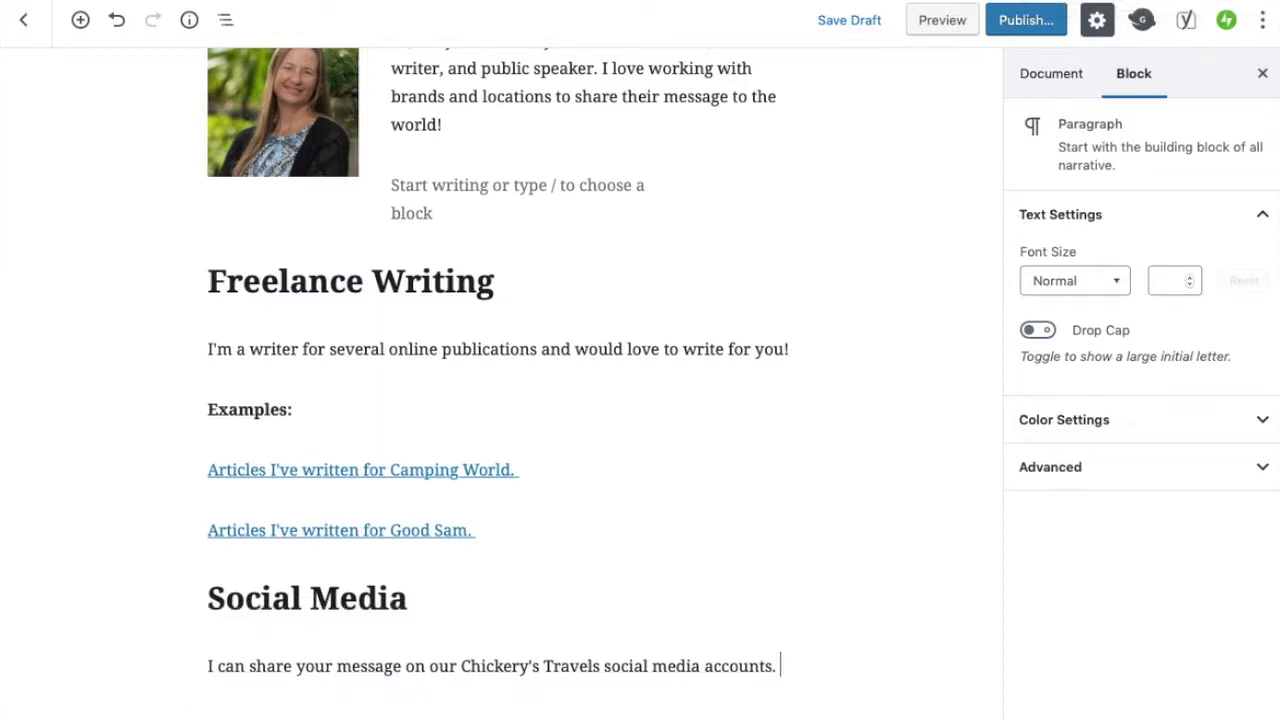
# Add a paragraph reading "Examples:" below the social media sentence
pyautogui.scroll(-2, 502, 384)
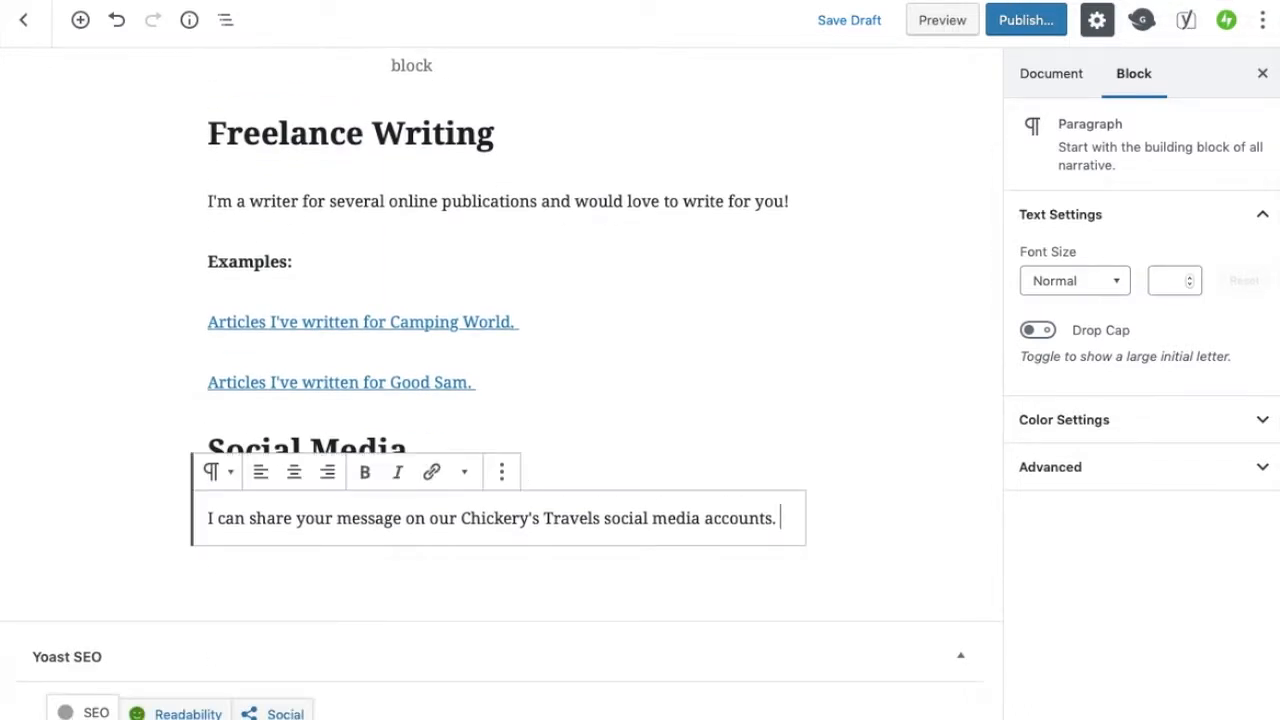
pyautogui.press('Return')
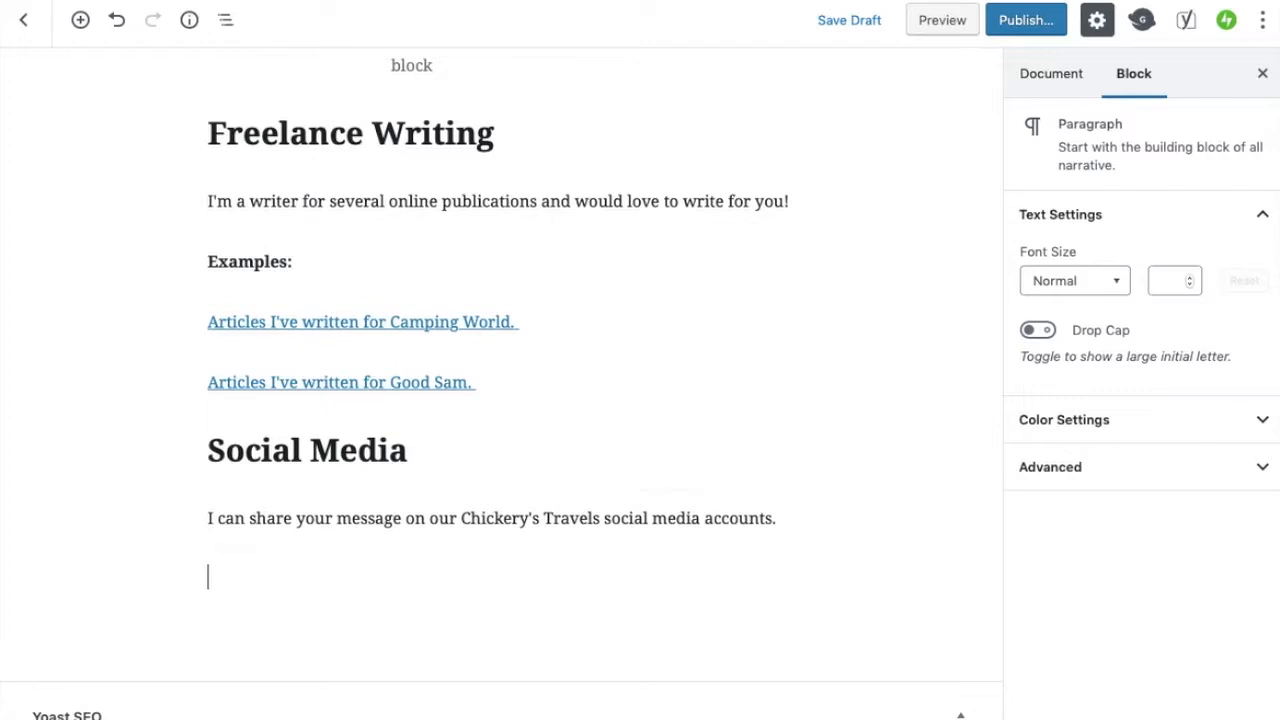
pyautogui.write('Examples:')
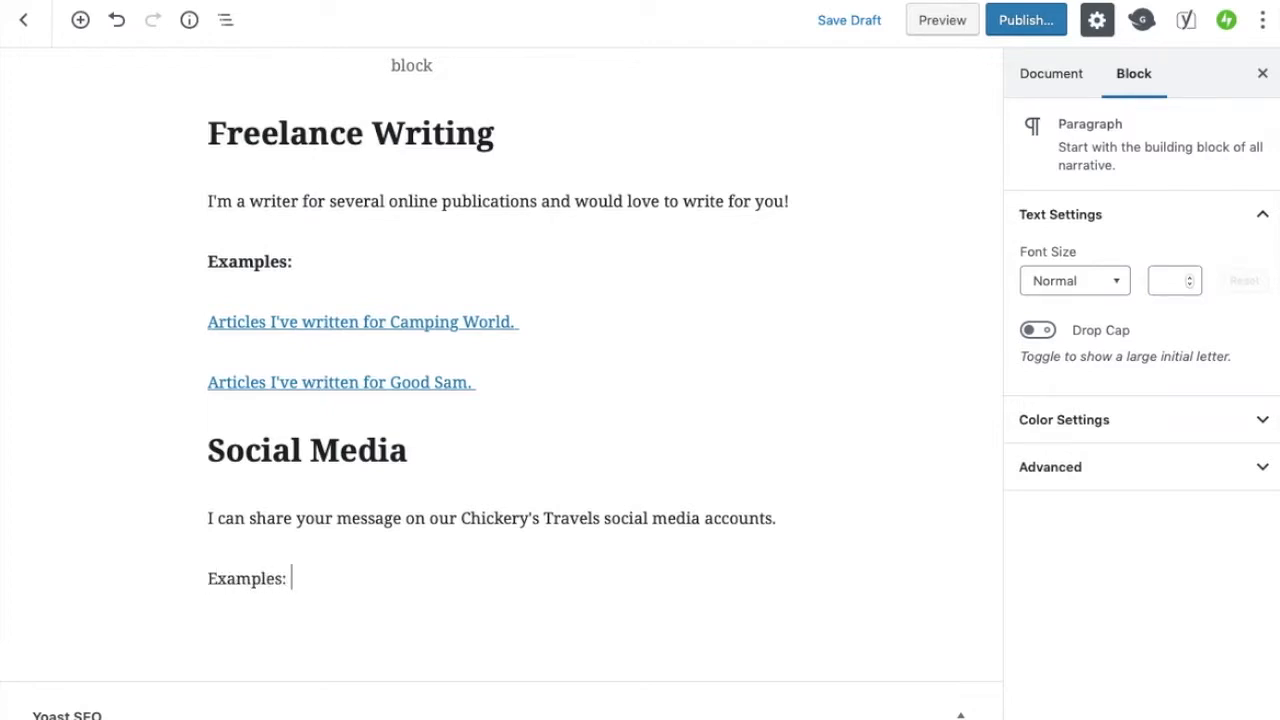
# Make the "Examples:" line under the Social Media section bold and start a new paragraph after it
pyautogui.moveTo(311, 580); pyautogui.dragTo(206, 575)
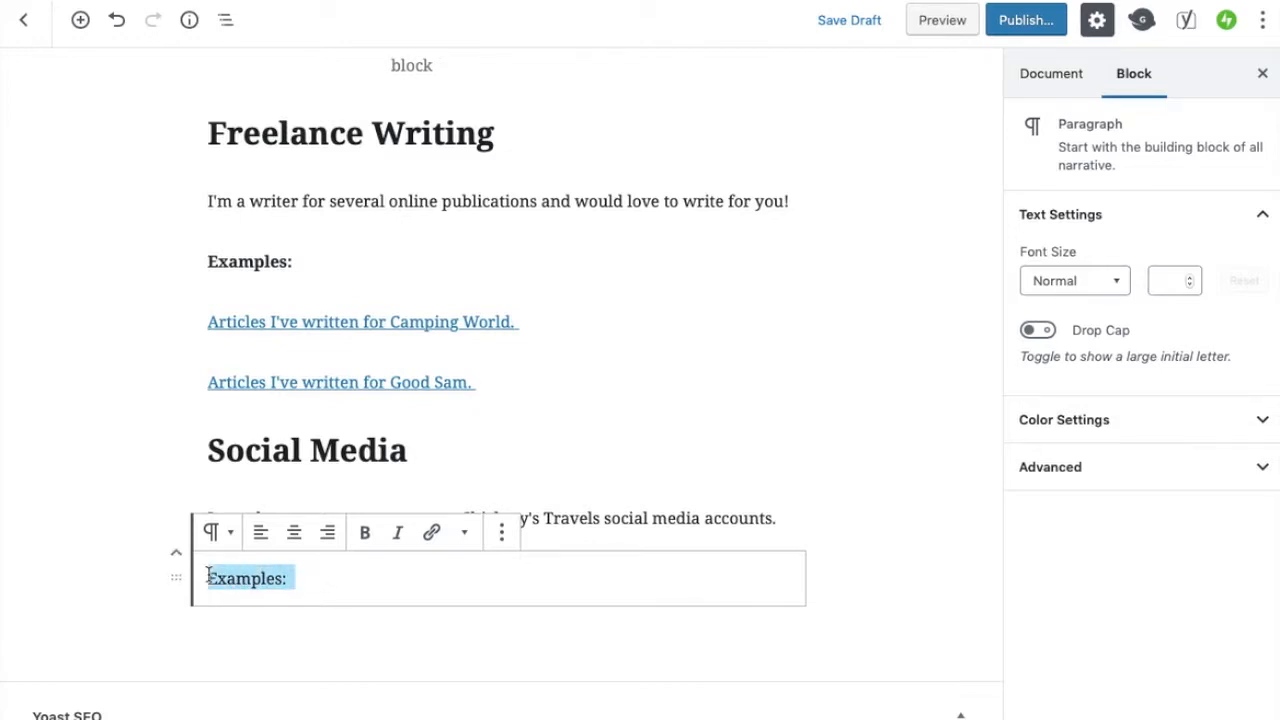
pyautogui.click(365, 532)
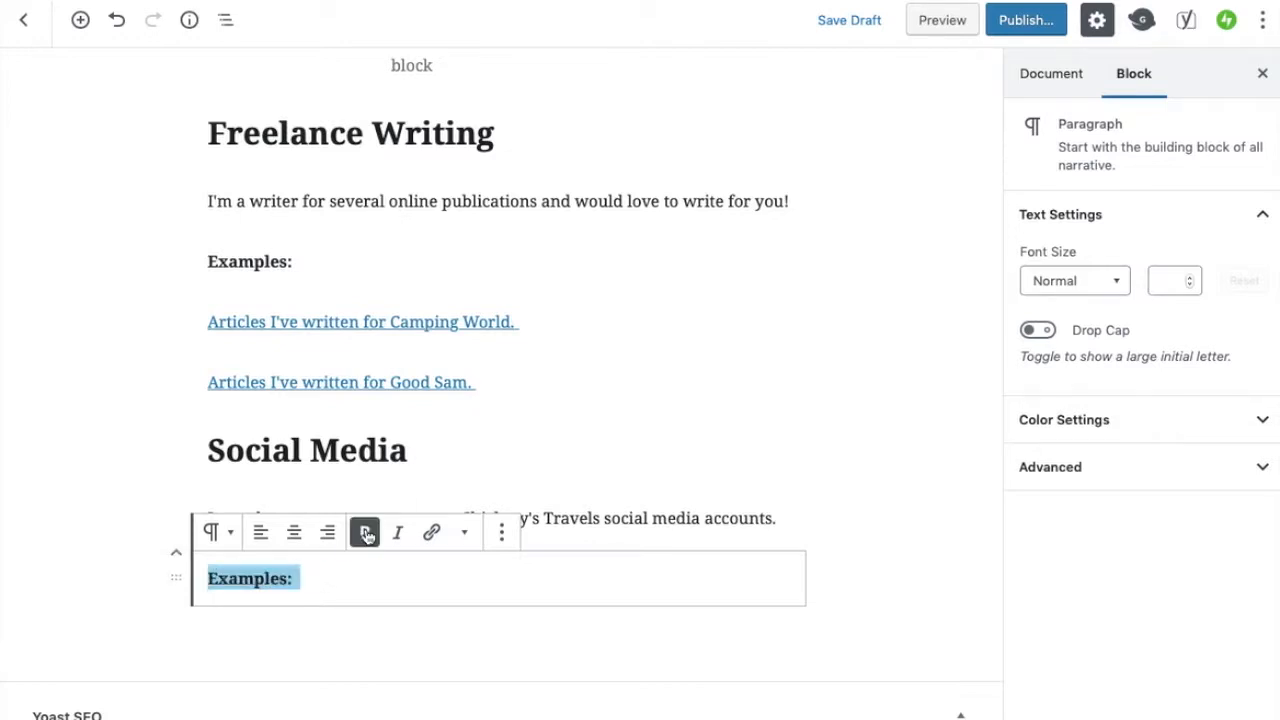
pyautogui.click(234, 537)
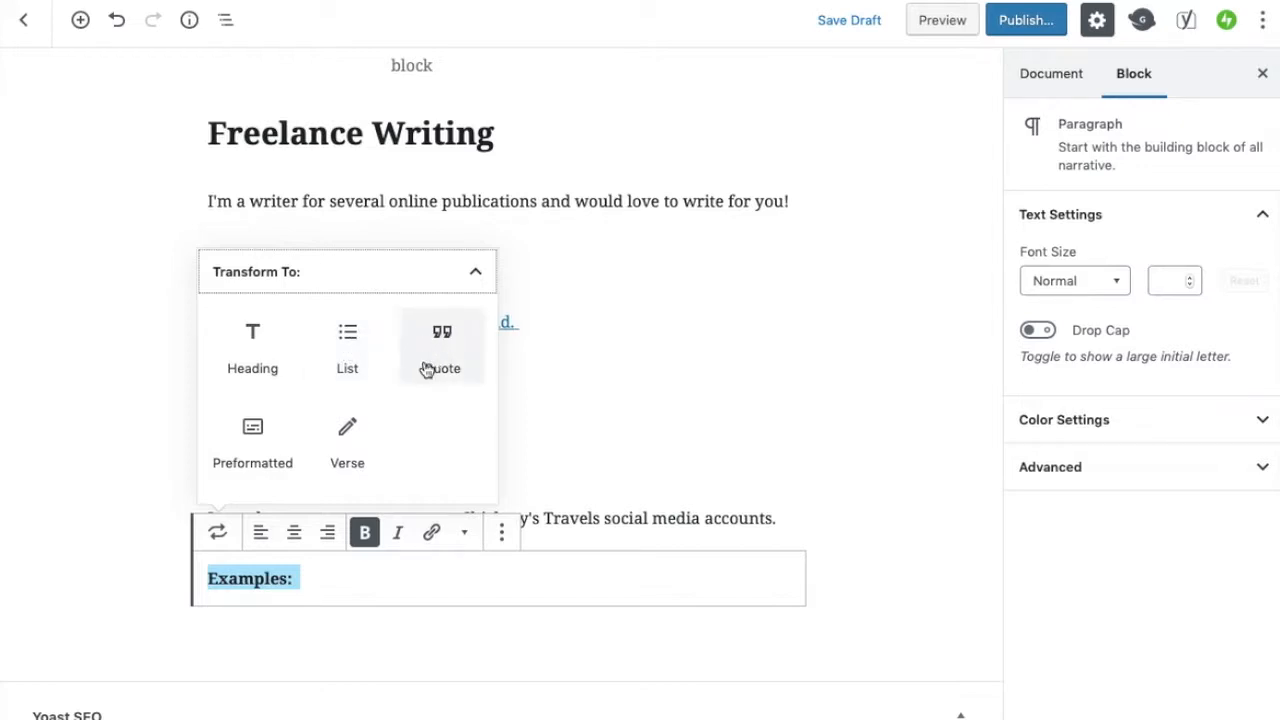
pyautogui.click(318, 577)
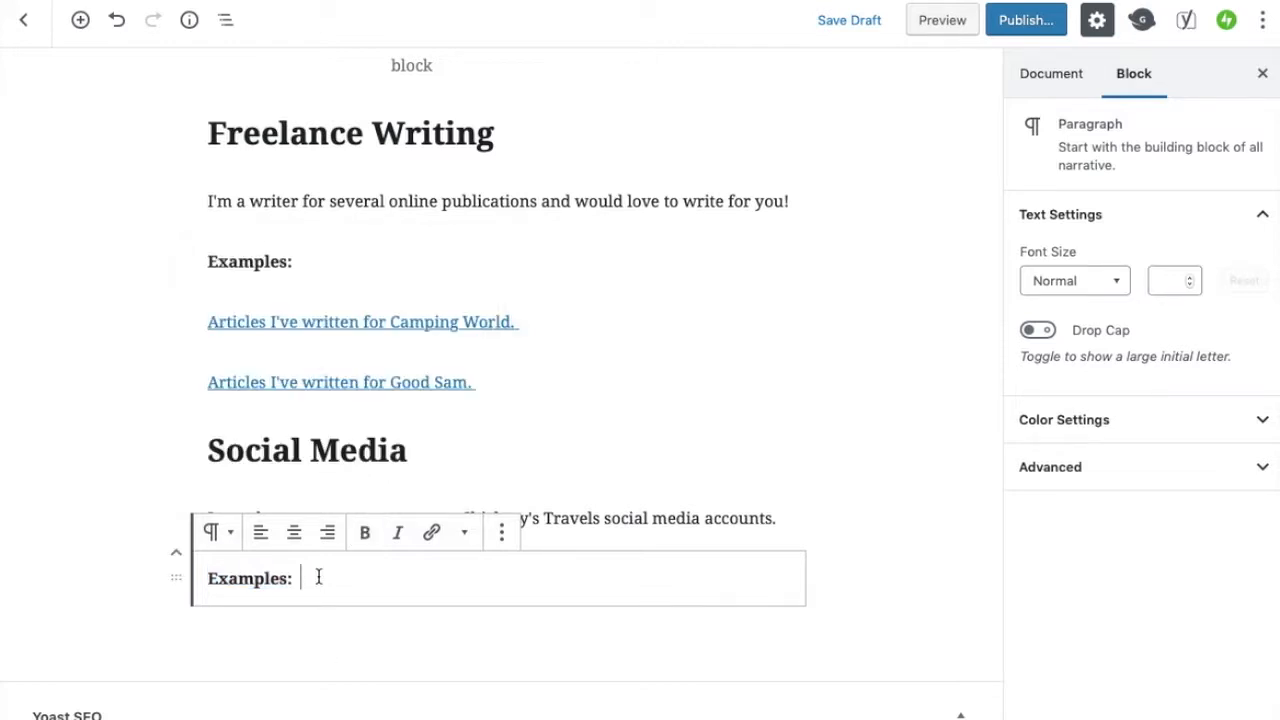
pyautogui.press('Return')
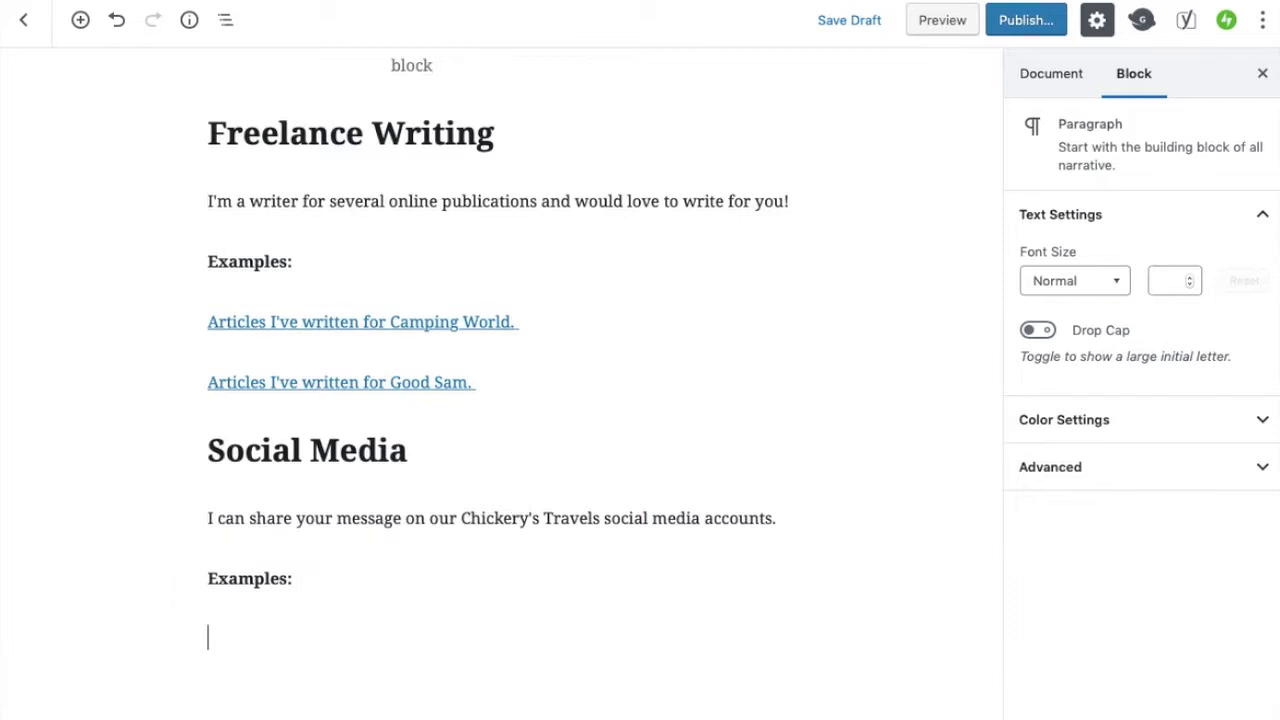
# Add an Instagram block below and try to embed the copied Instagram post URL in it
pyautogui.scroll(-2, 277, 623)
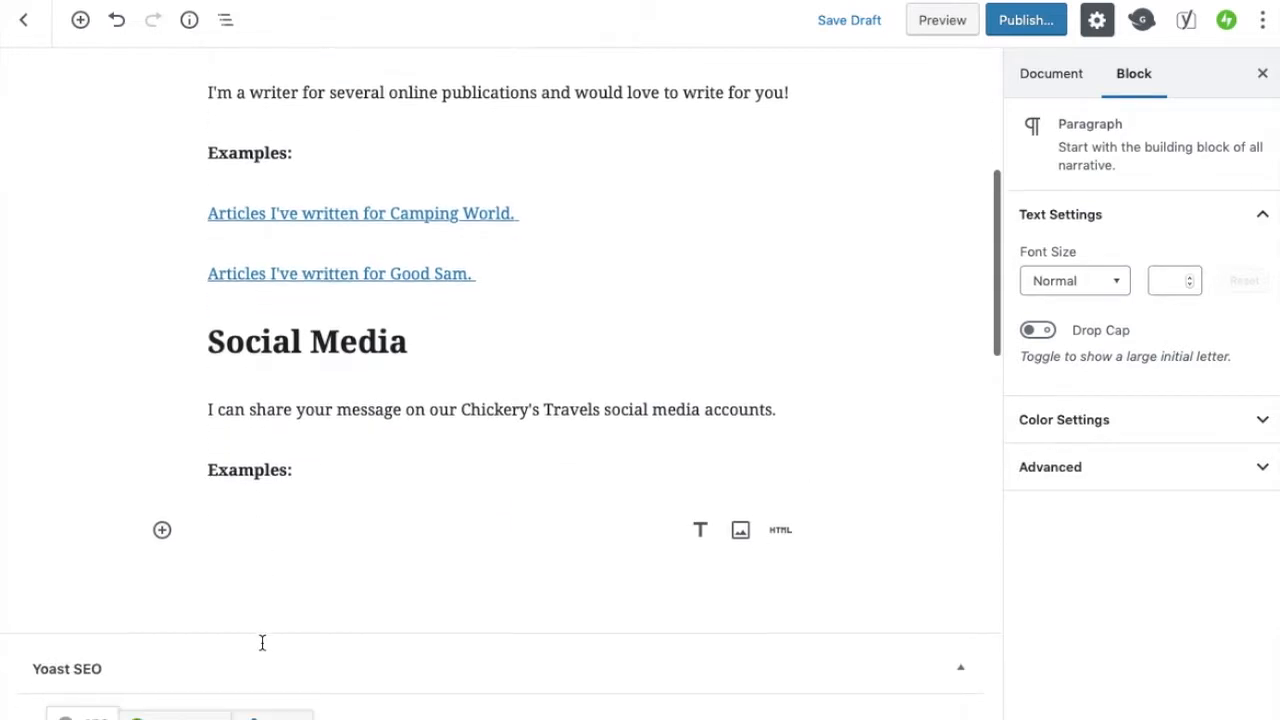
pyautogui.click(162, 517)
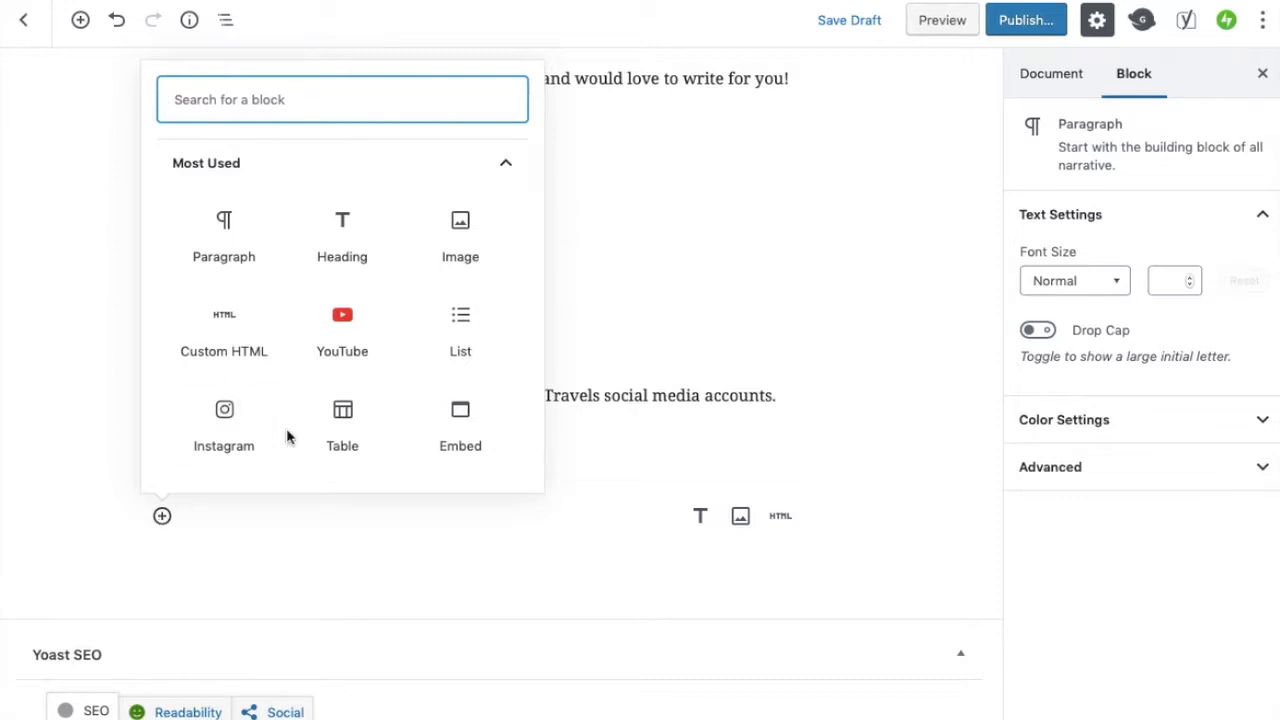
pyautogui.click(222, 414)
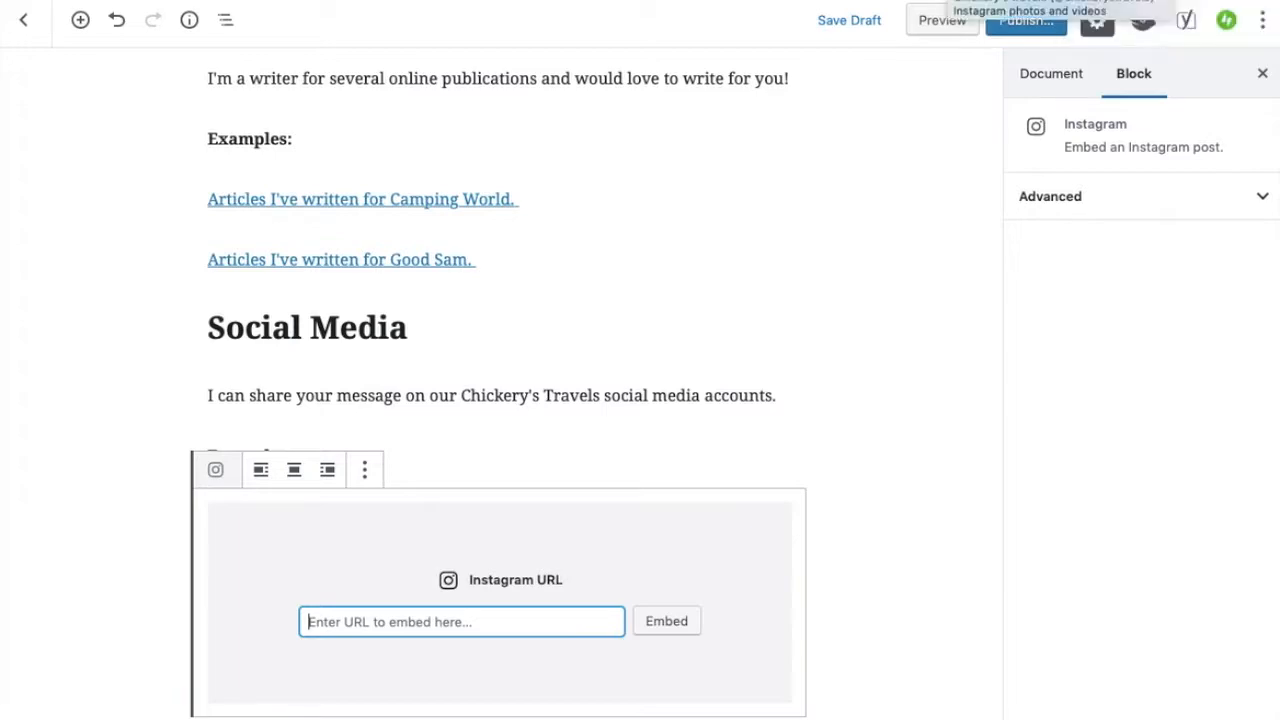
pyautogui.click(950, 0)
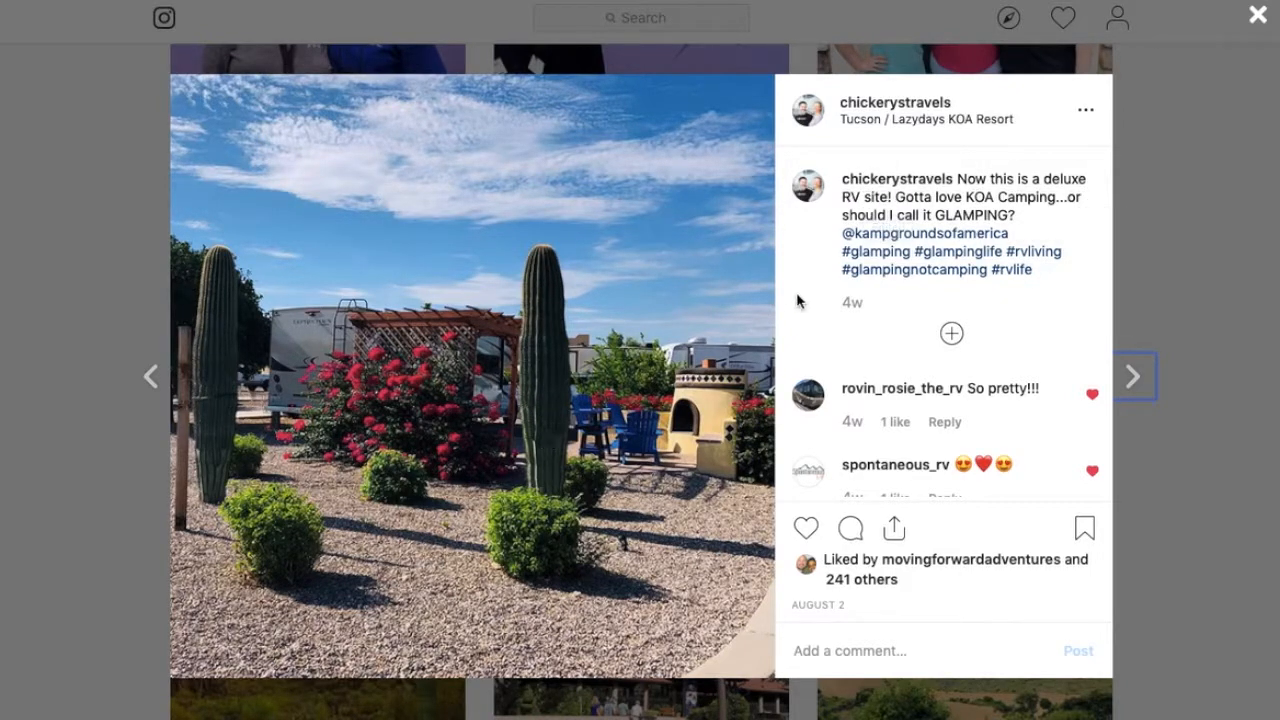
pyautogui.click(690, 0)
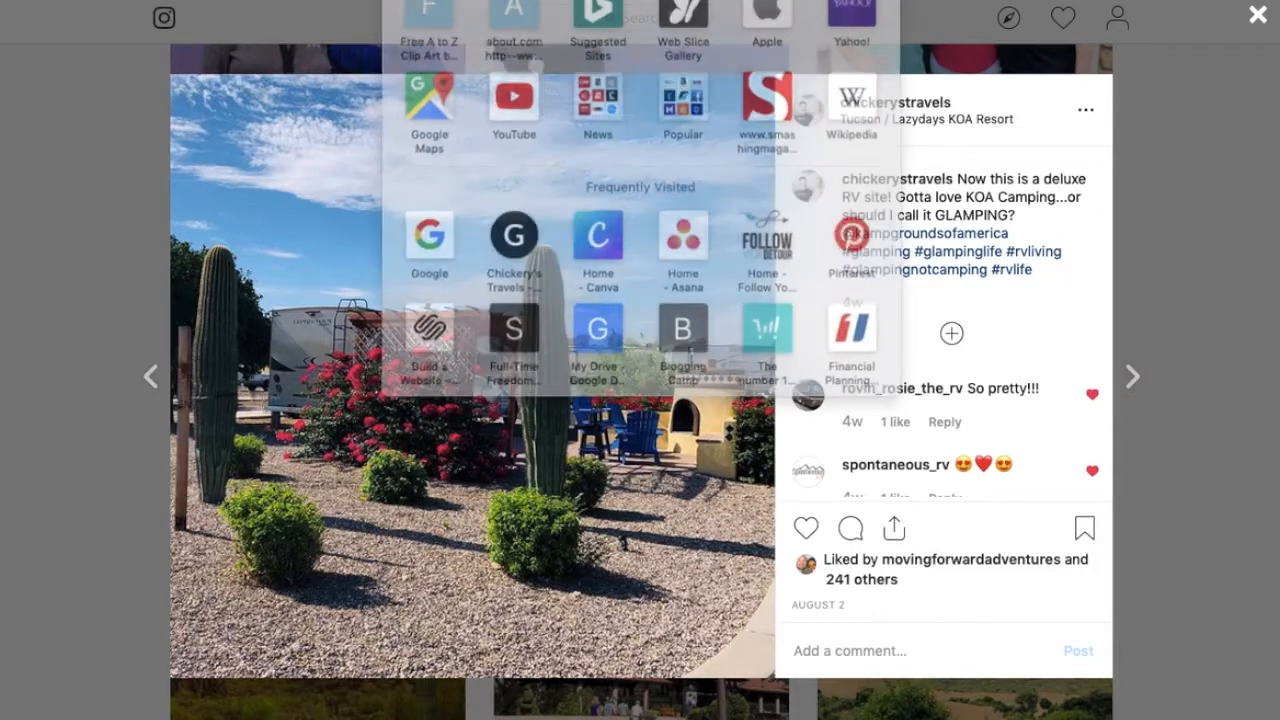
pyautogui.click(1176, 174)
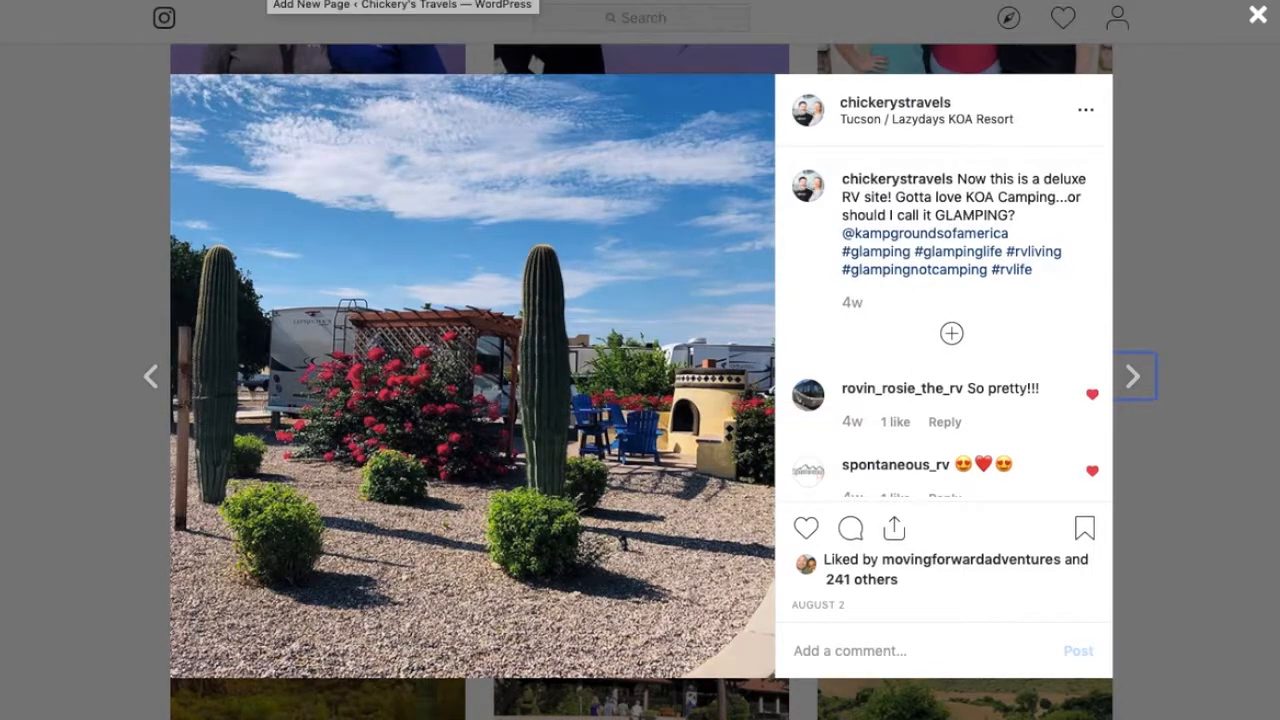
pyautogui.click(272, 0)
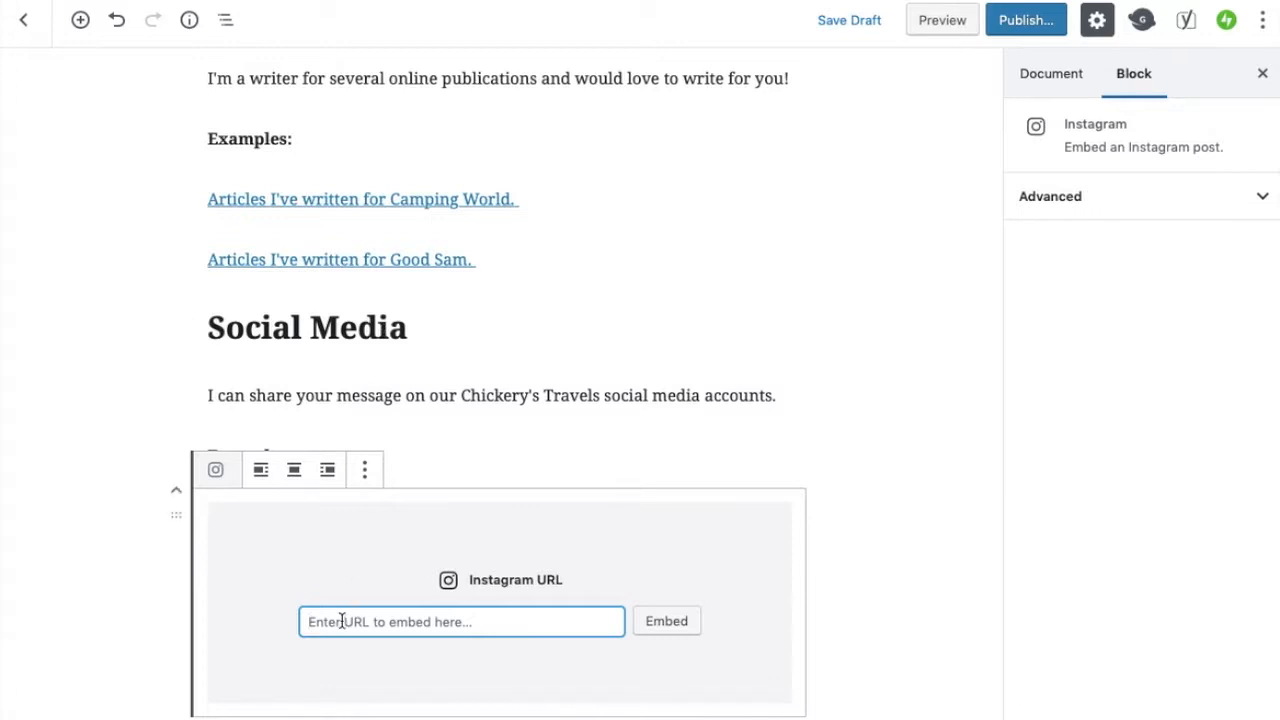
pyautogui.write('https://www.instagram.com/p/B0rvVlnhQJS/')
pyautogui.click(662, 624)
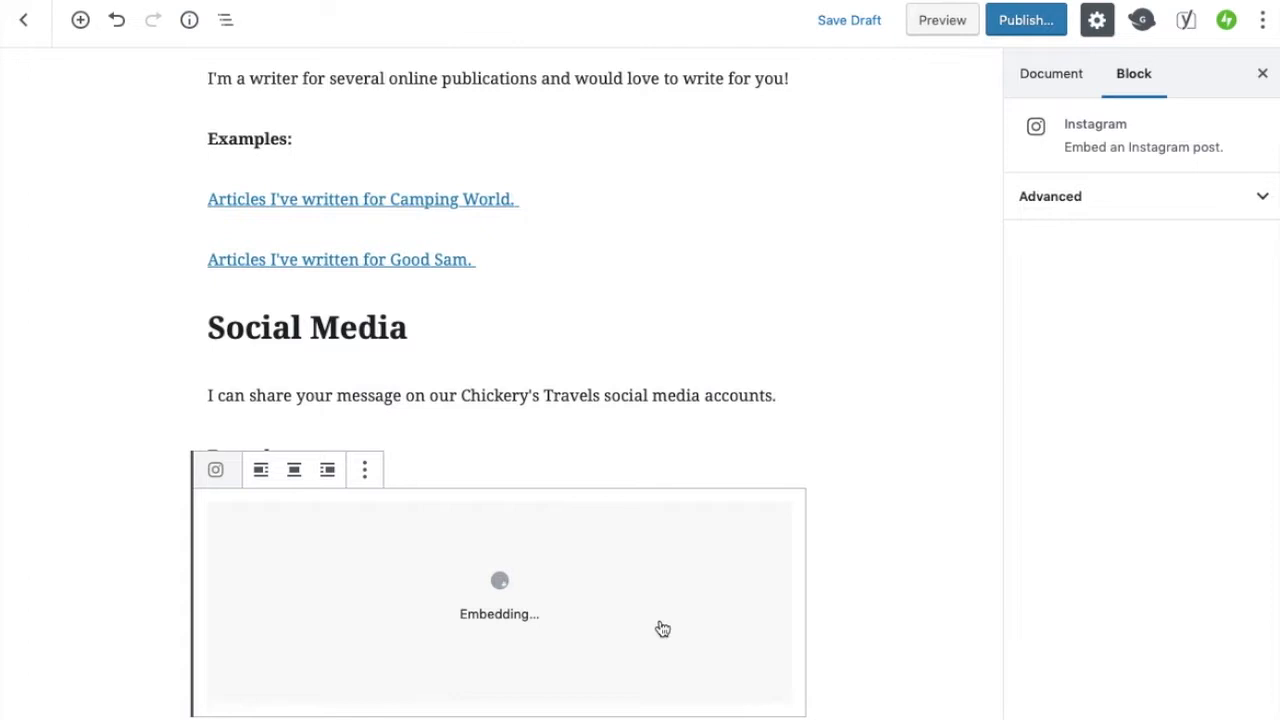
# Insert a YouTube block below the Instagram embed
pyautogui.scroll(-3, 885, 642)
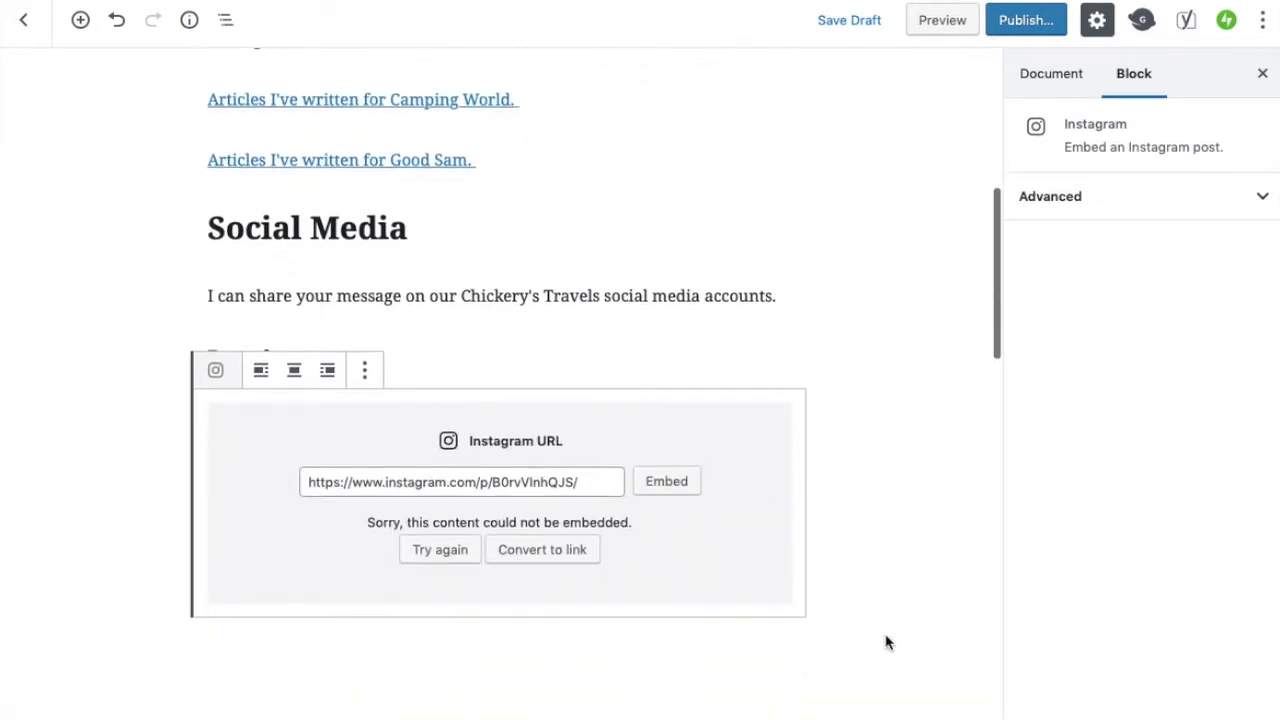
pyautogui.scroll(-1, 885, 642)
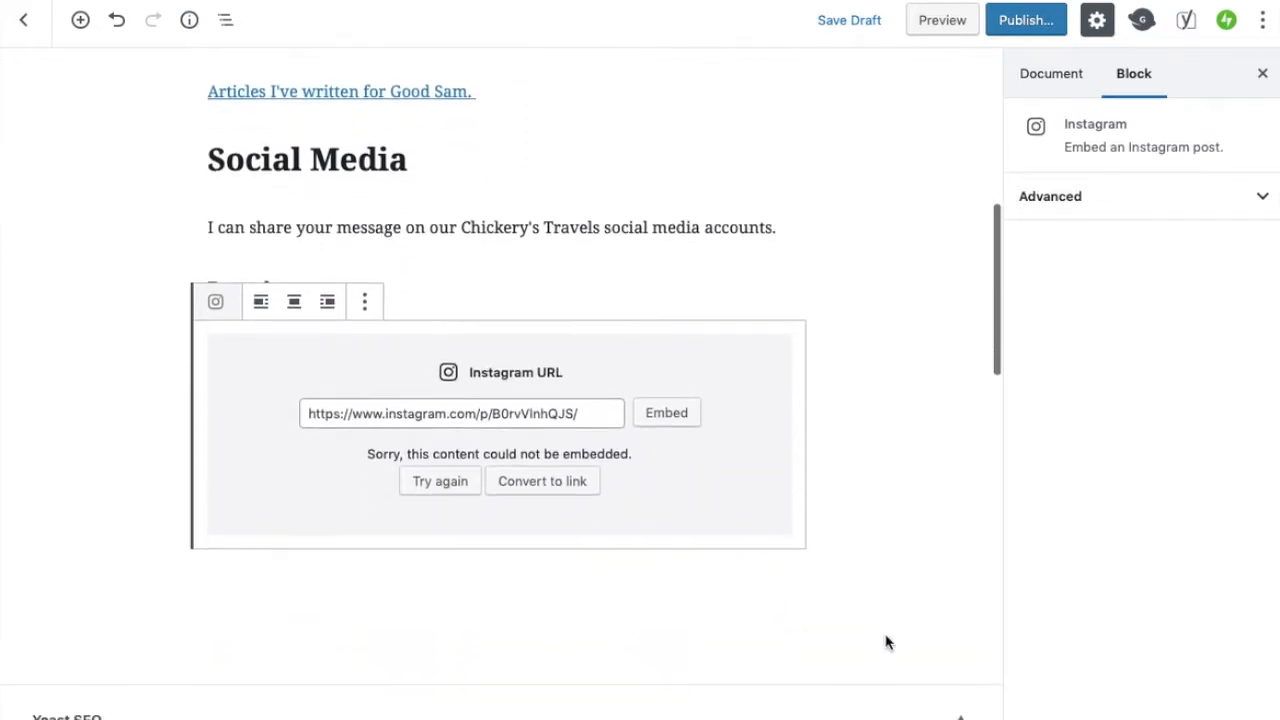
pyautogui.moveTo(666, 577)
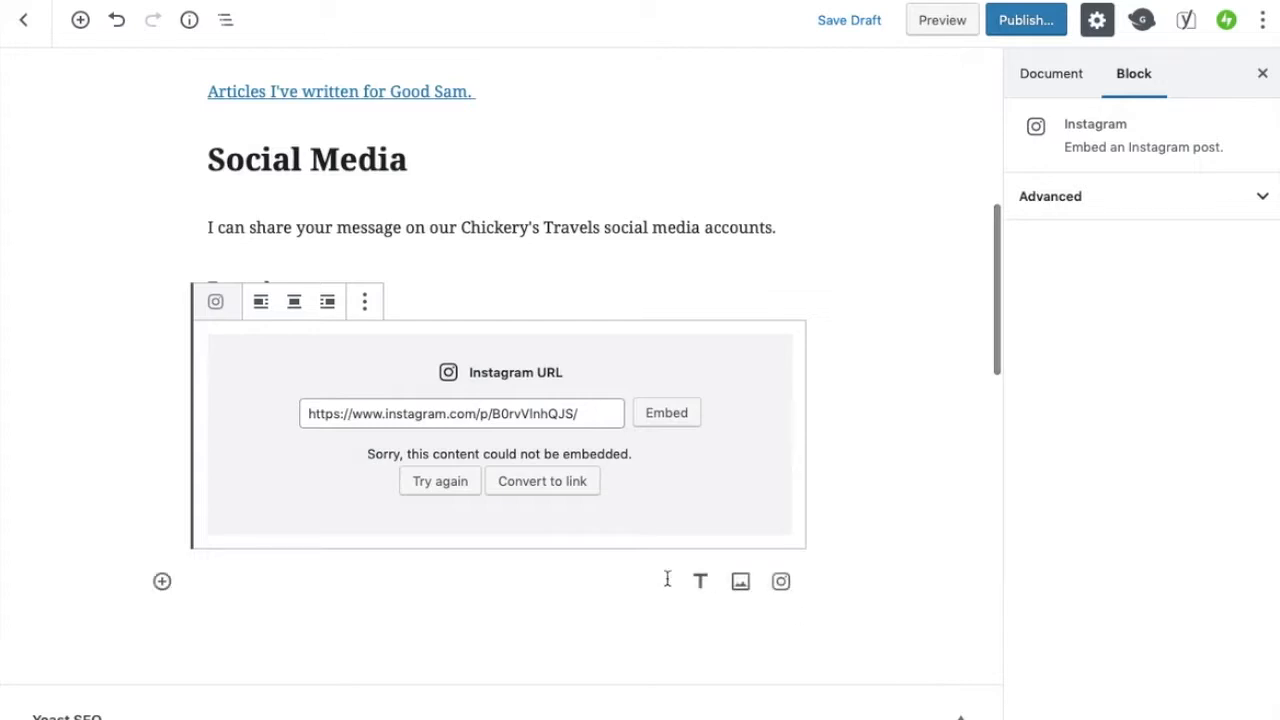
pyautogui.click(259, 584)
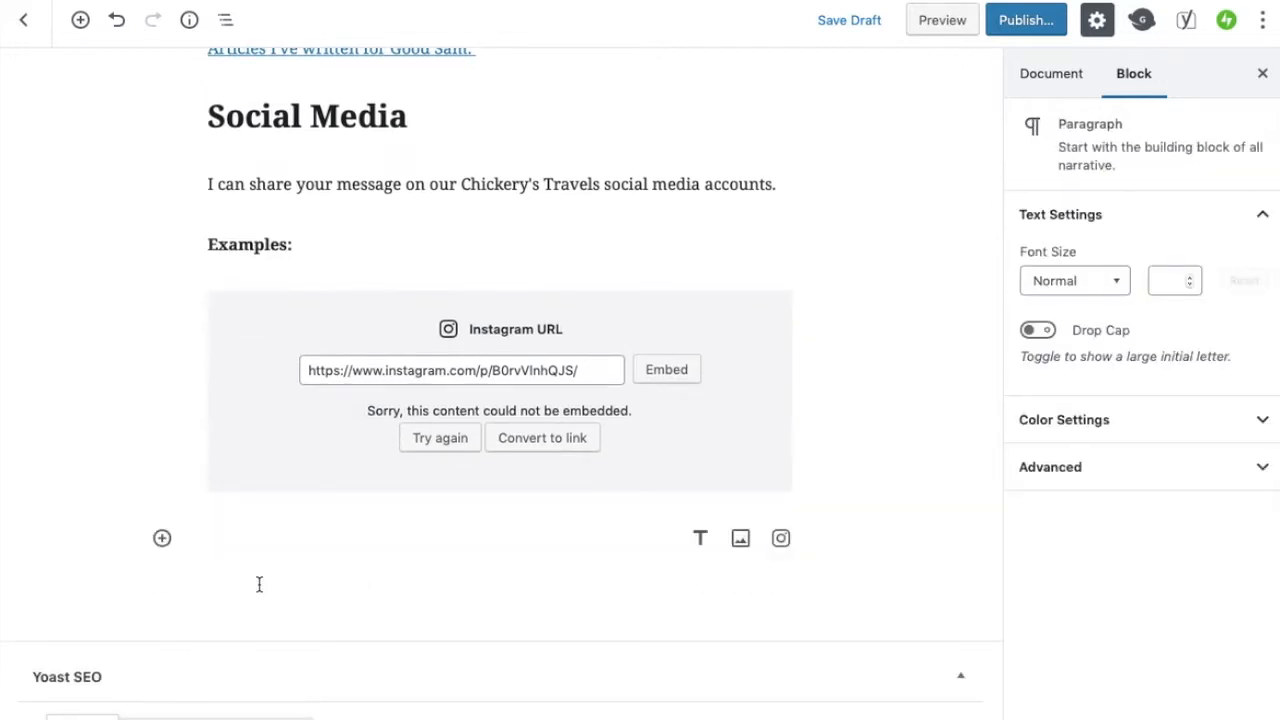
pyautogui.click(162, 538)
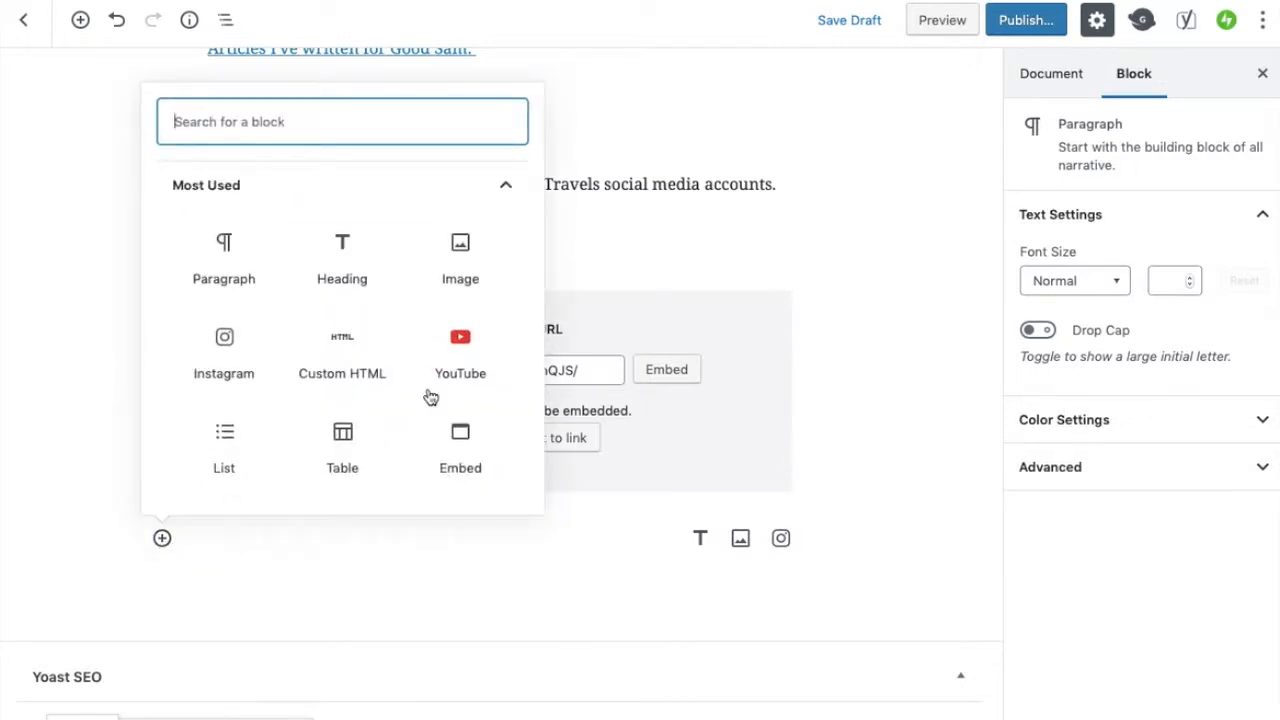
pyautogui.click(468, 338)
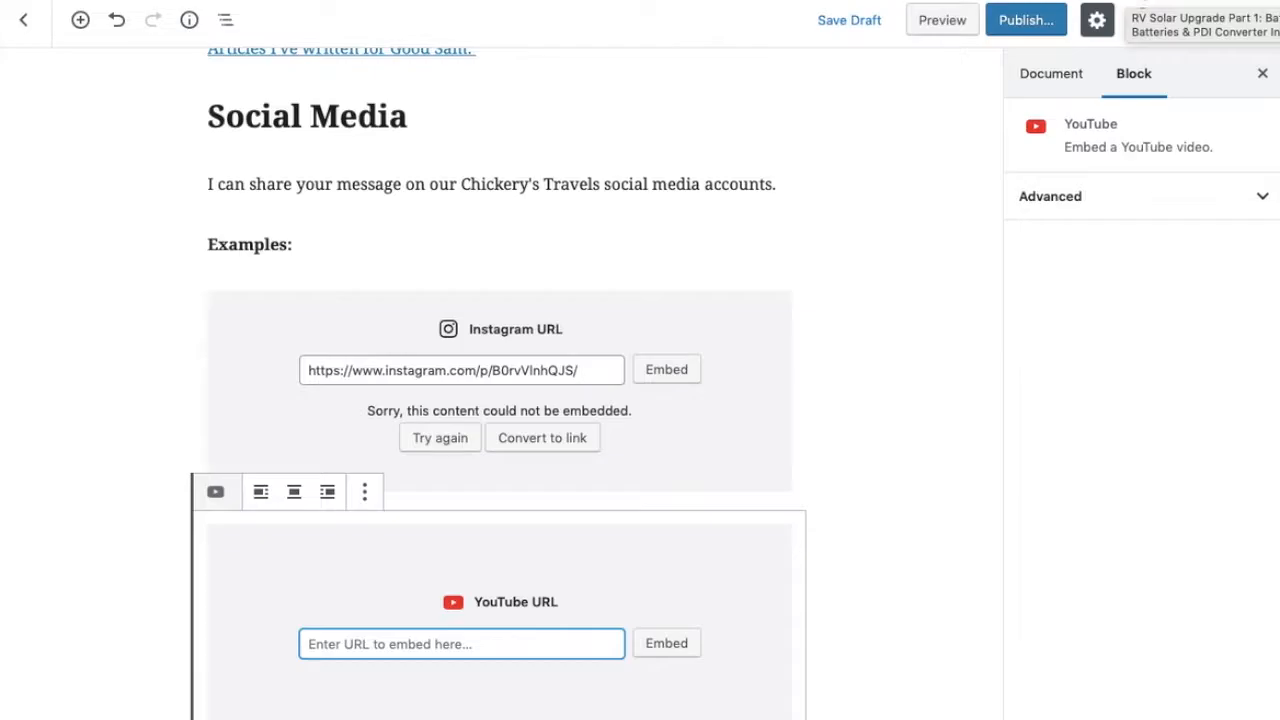
# Copy the share link of the RV Solar Upgrade Part 1 video and embed it in the YouTube block
pyautogui.click(1120, 8)
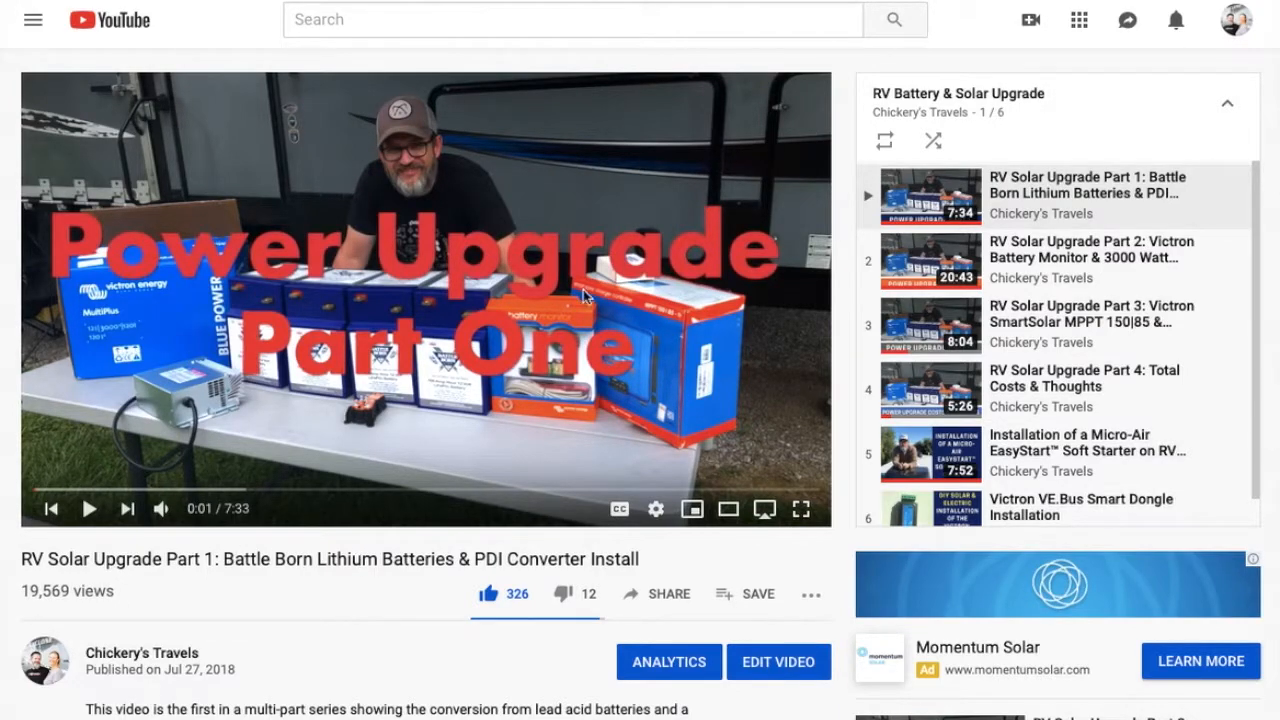
pyautogui.scroll(-1, 370, 543)
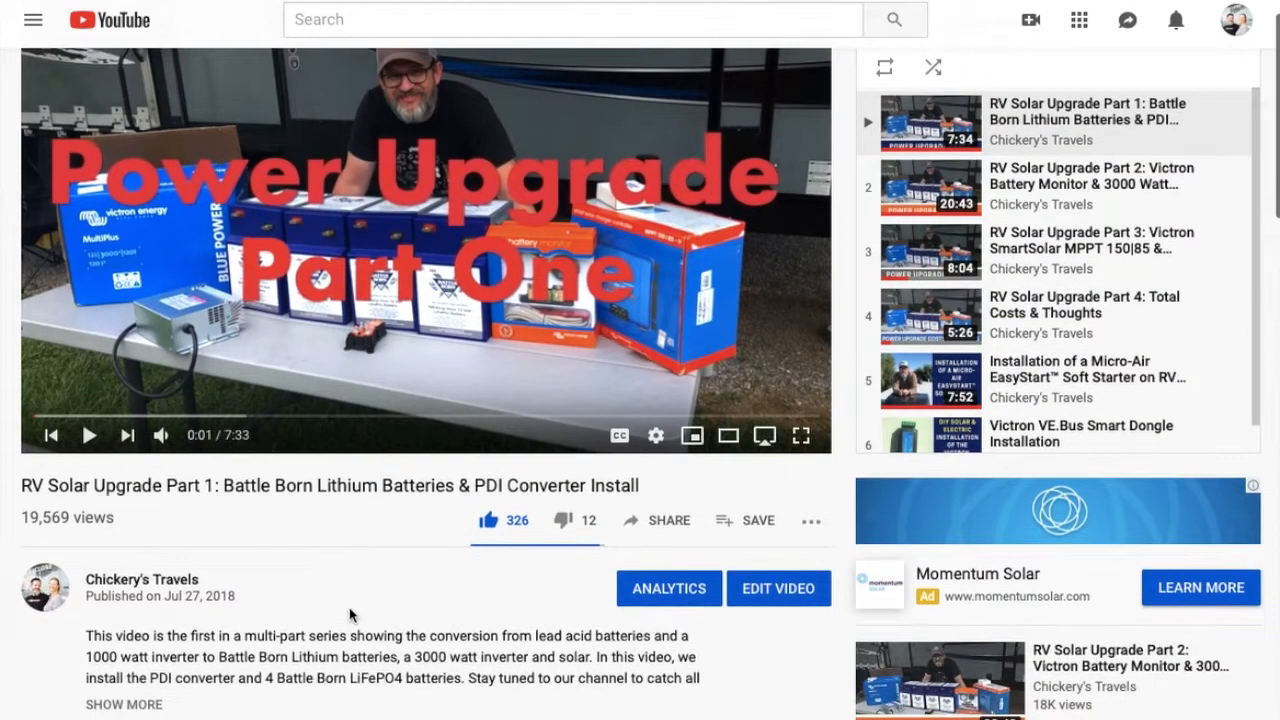
pyautogui.click(665, 520)
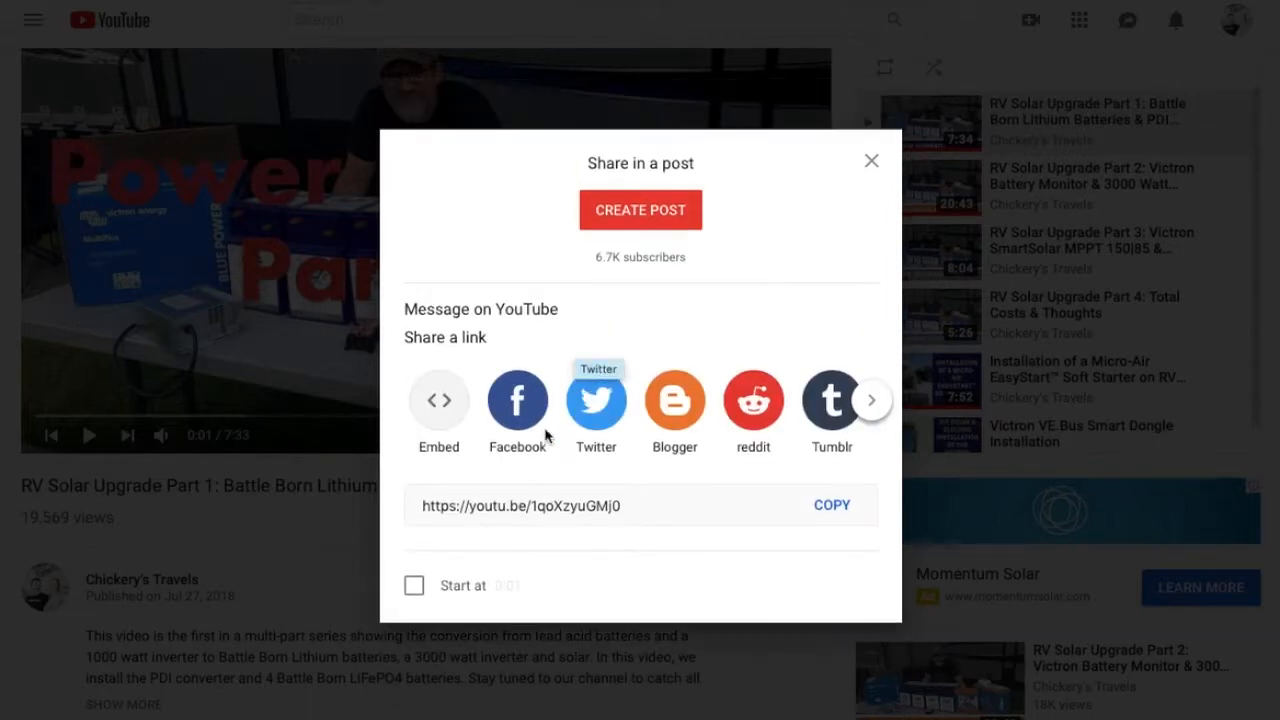
pyautogui.click(826, 509)
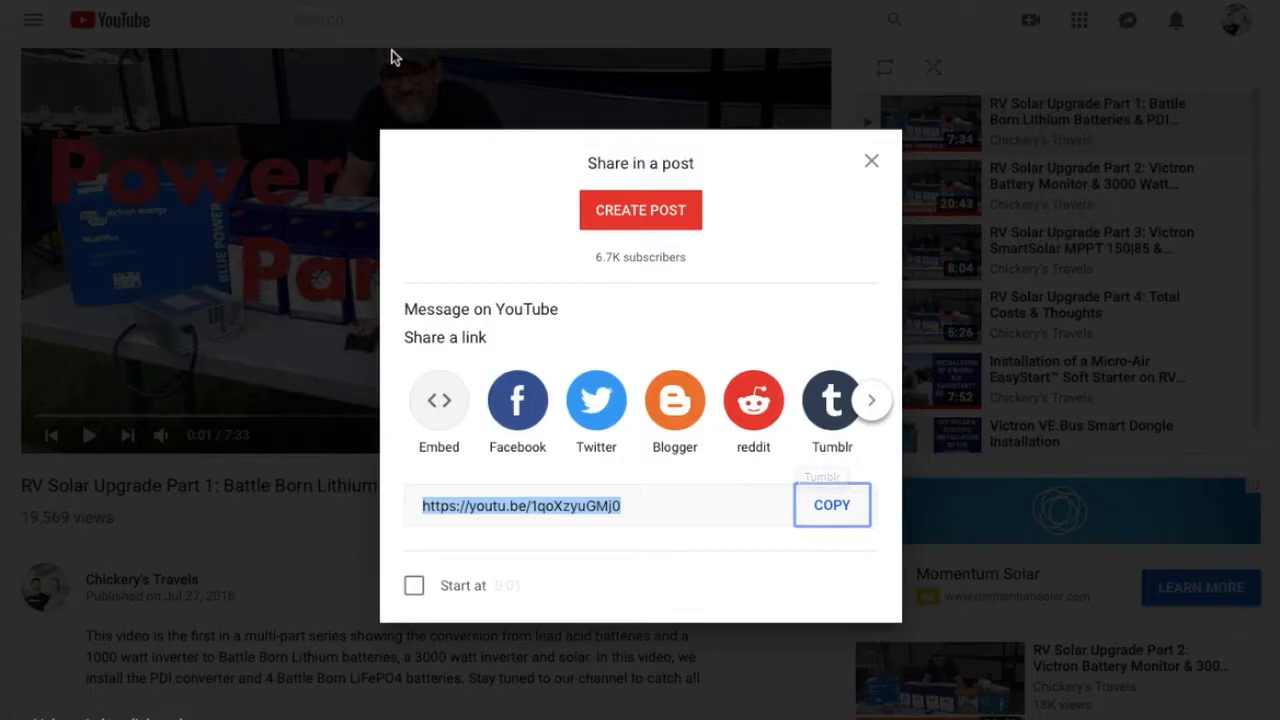
pyautogui.click(391, 10)
pyautogui.hotkey('ctrl', 'v')
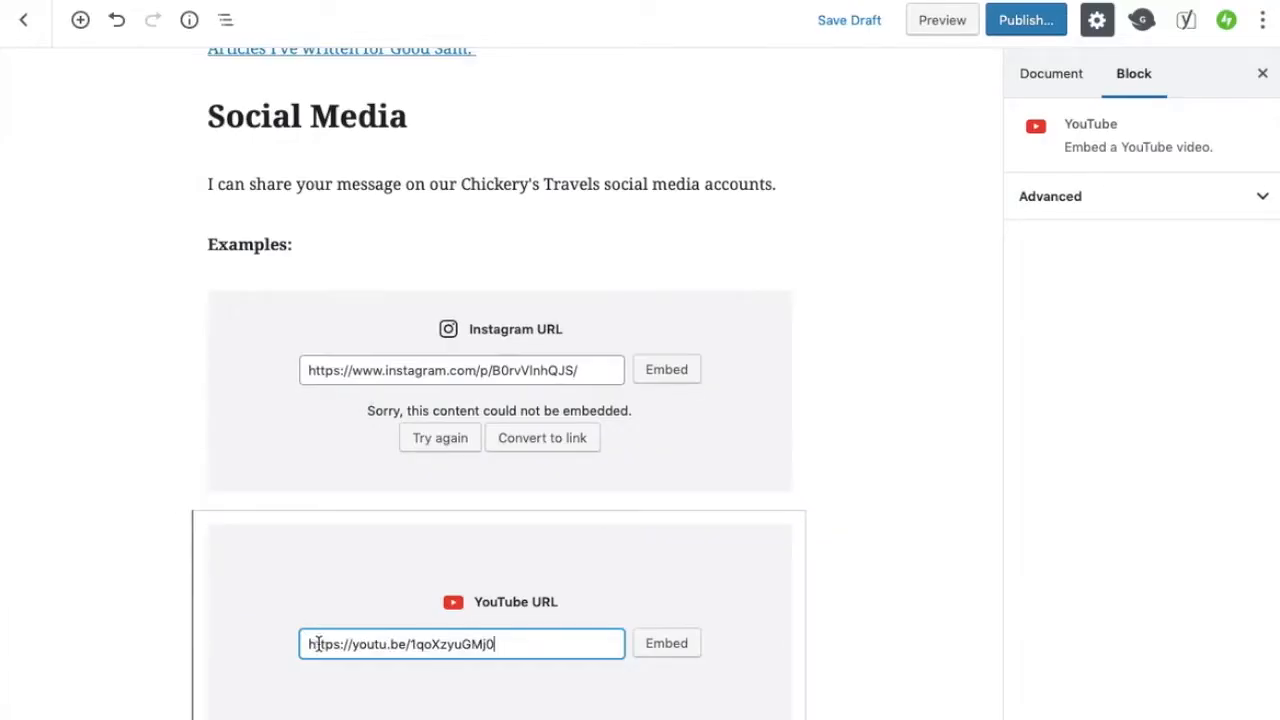
pyautogui.click(669, 646)
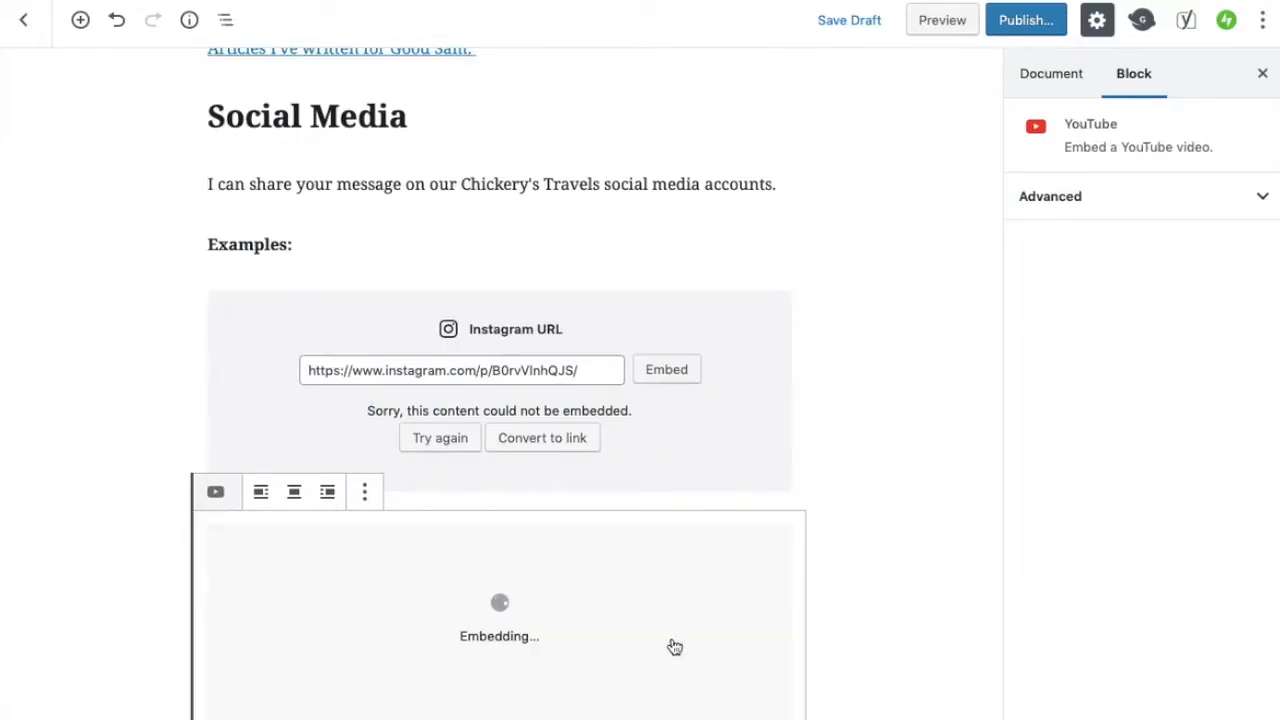
# Add a "Public Speaking" heading below the embedded YouTube video
pyautogui.scroll(-5, 878, 503)
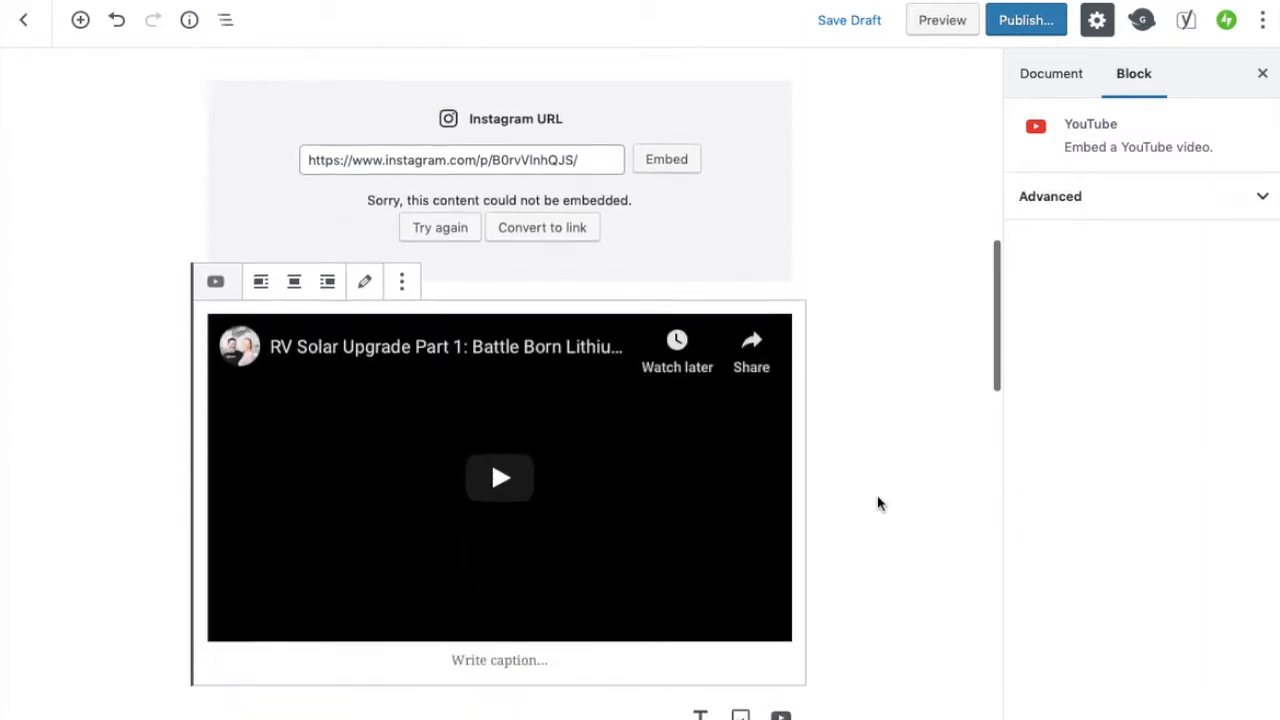
pyautogui.scroll(5, 878, 503)
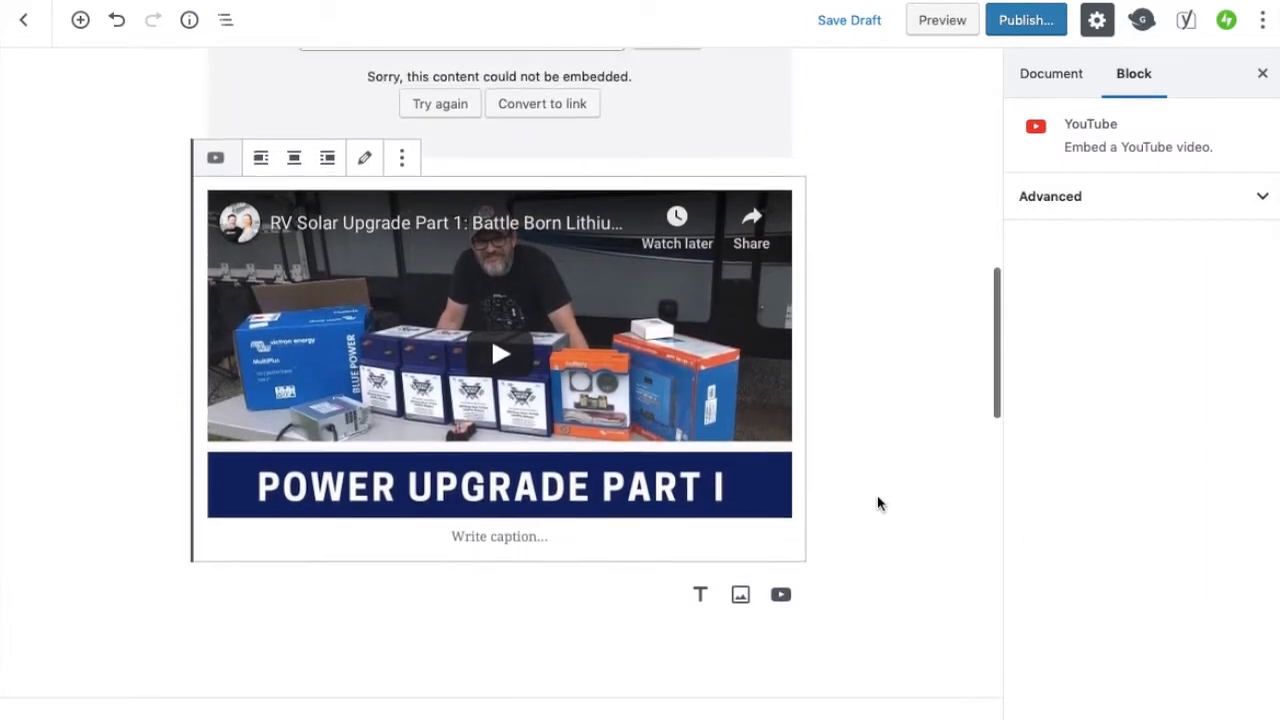
pyautogui.scroll(-4, 878, 503)
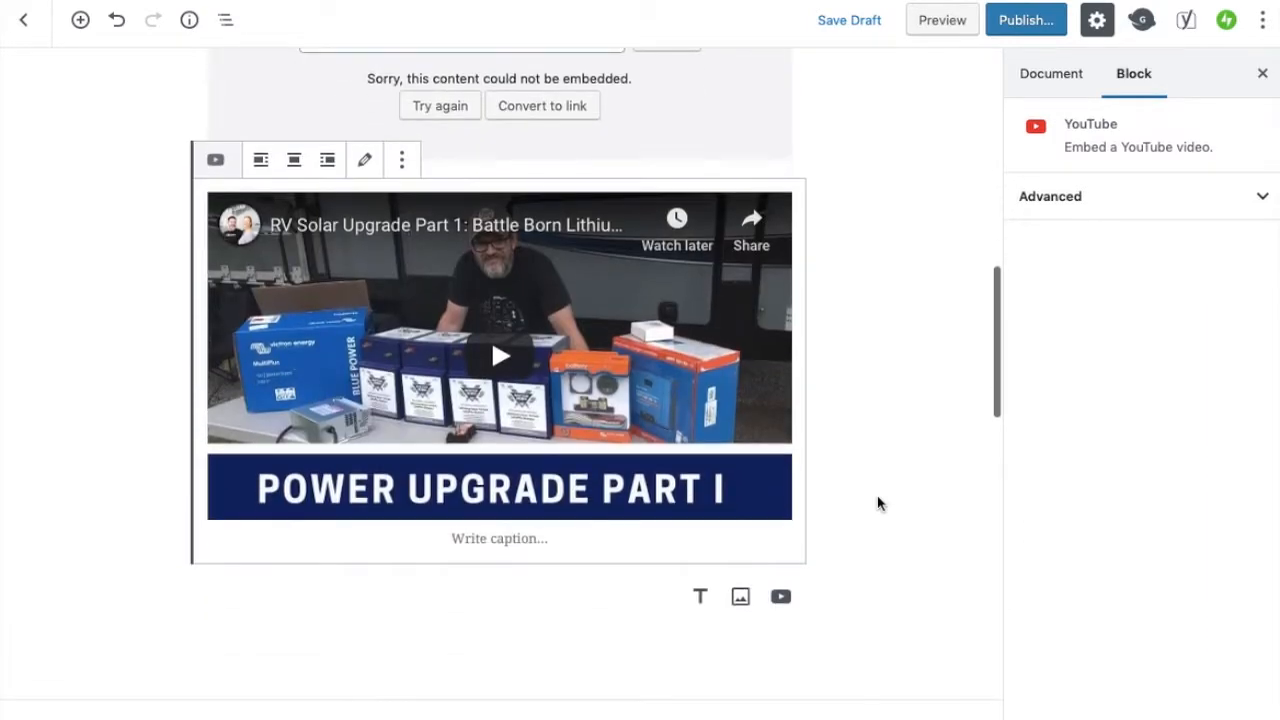
pyautogui.scroll(4, 878, 503)
pyautogui.scroll(-4, 878, 503)
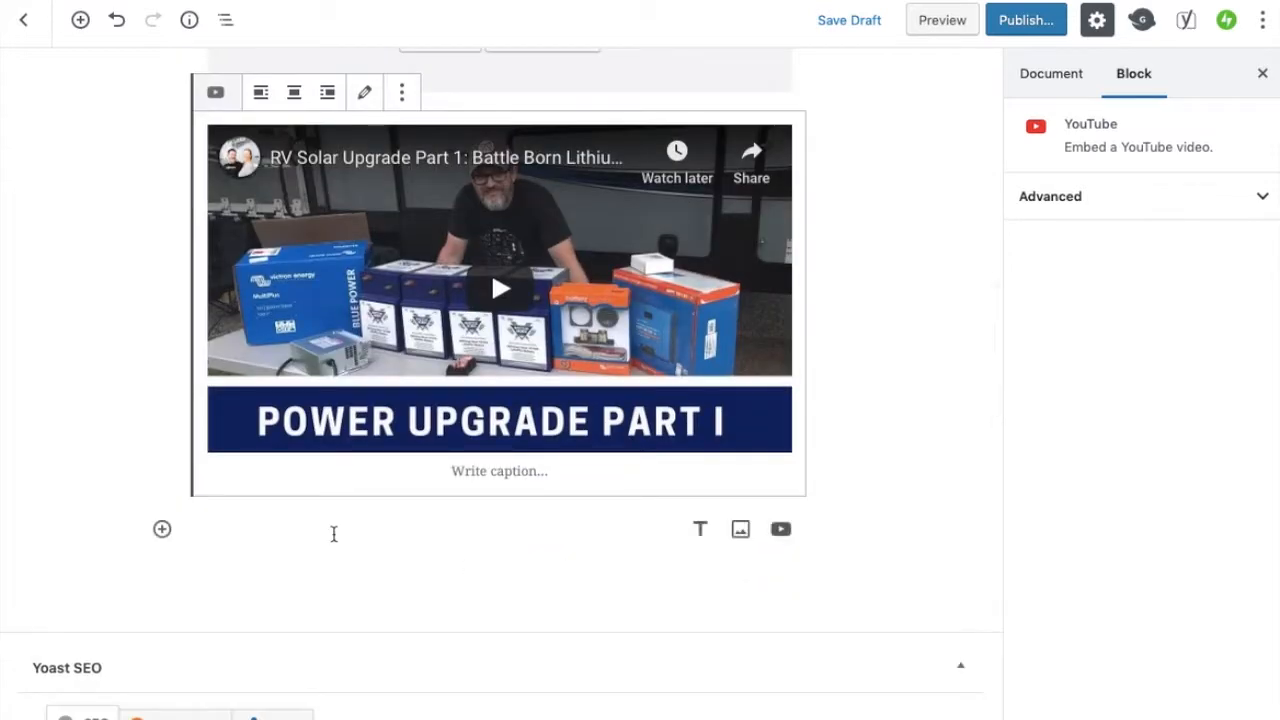
pyautogui.click(304, 550)
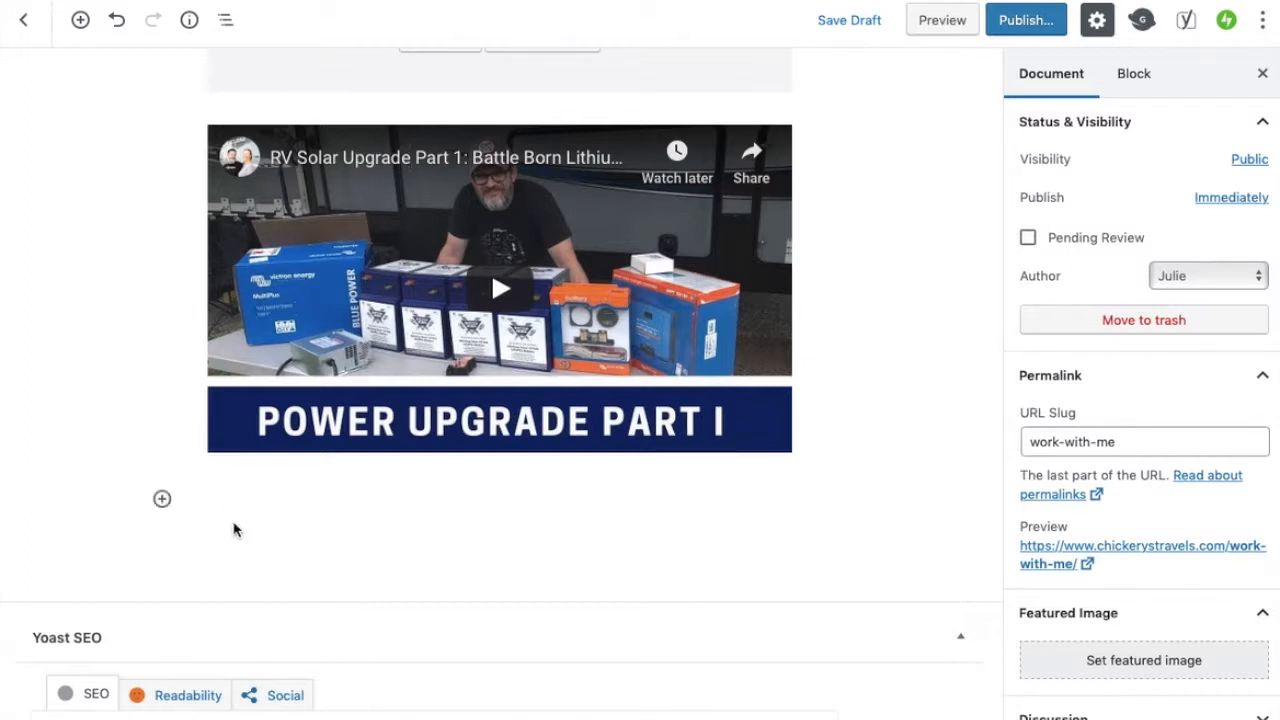
pyautogui.click(163, 501)
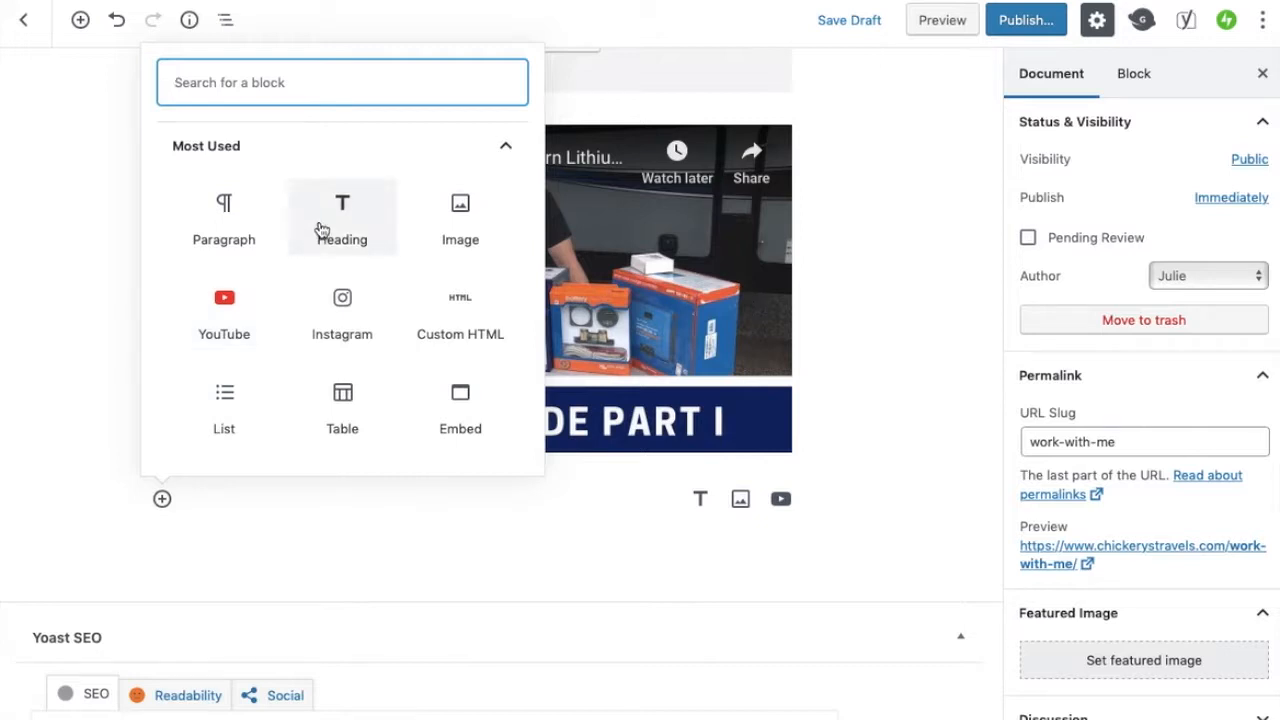
pyautogui.click(322, 230)
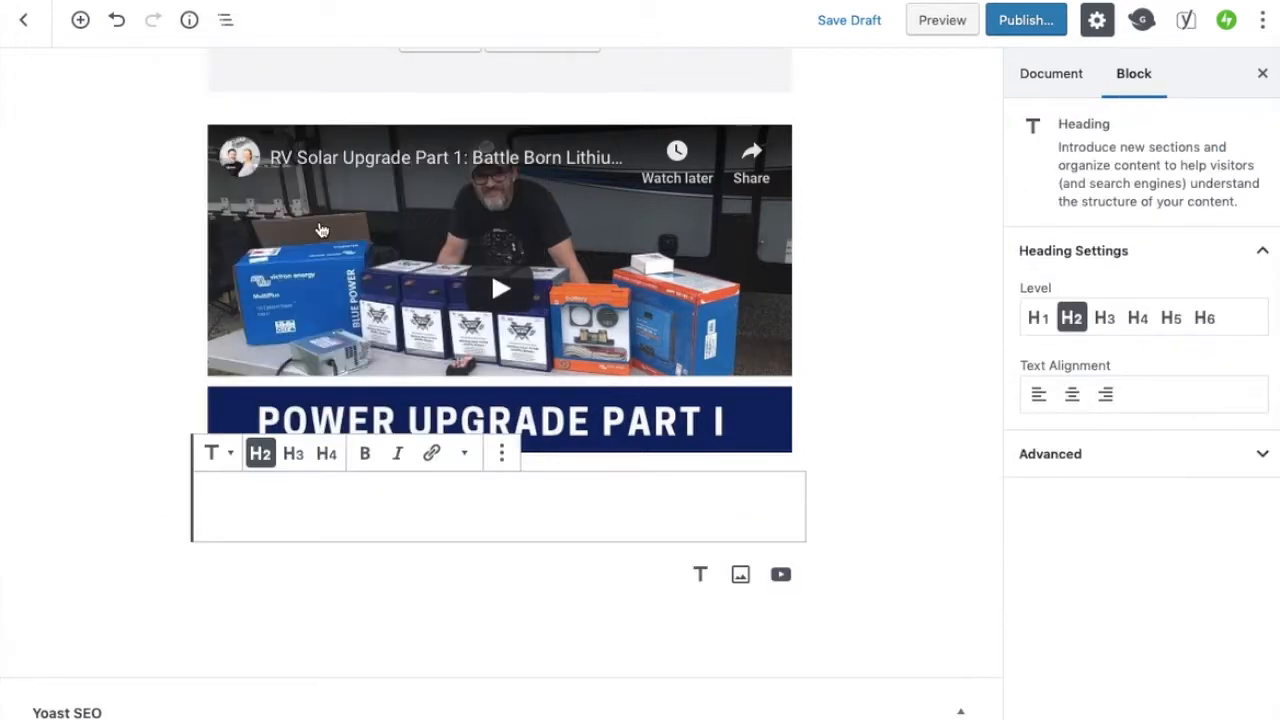
pyautogui.write('Public S')
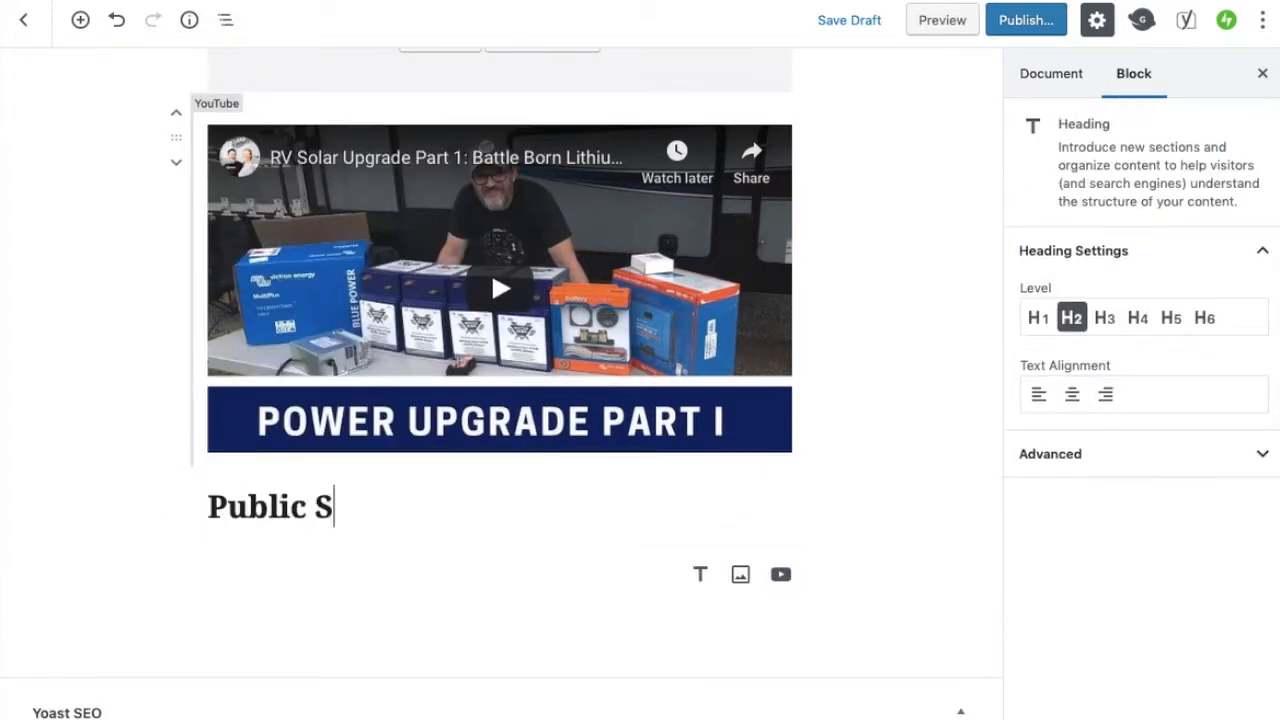
pyautogui.write('peaking')
# Paste the paragraph "I enjoy speaking at RV rallies and shows. Please contact me to discuss your event." and add a bold "2019 Shows" line
pyautogui.press('Return')
pyautogui.hotkey('ctrl', 'v')
pyautogui.press('Return')
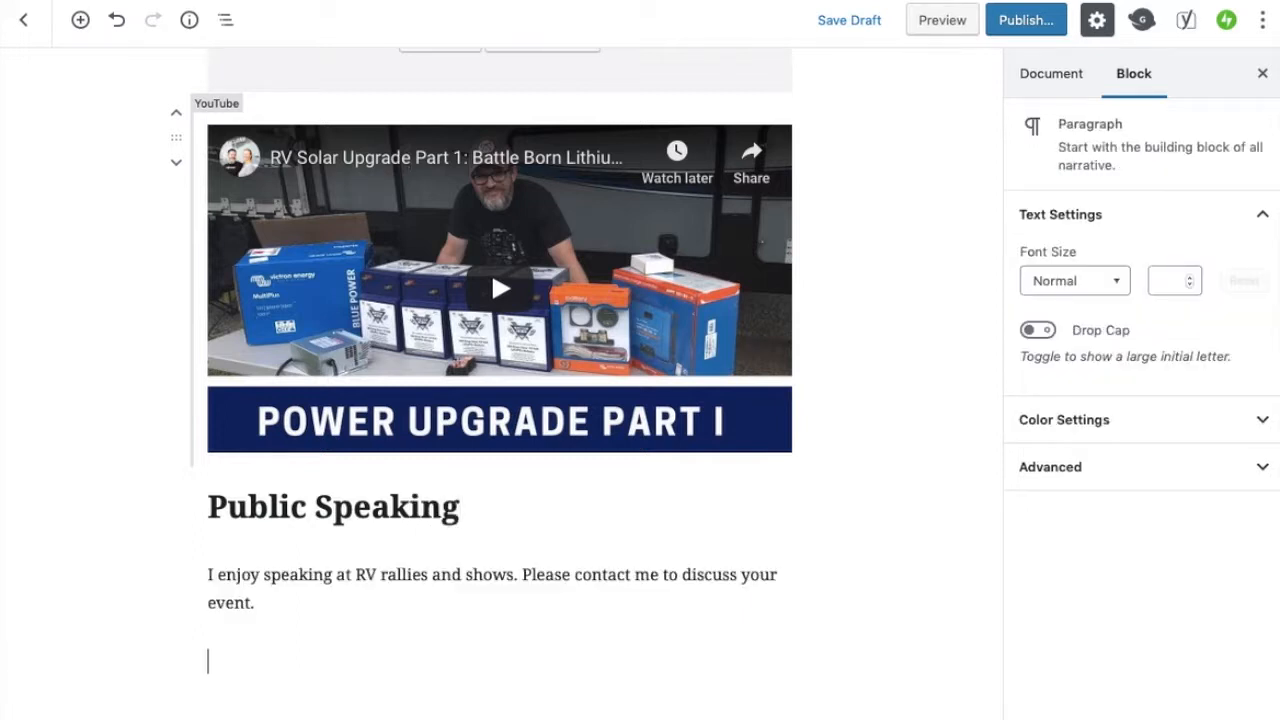
pyautogui.hotkey('ctrl', 'b')
pyautogui.write('2019 Sh')
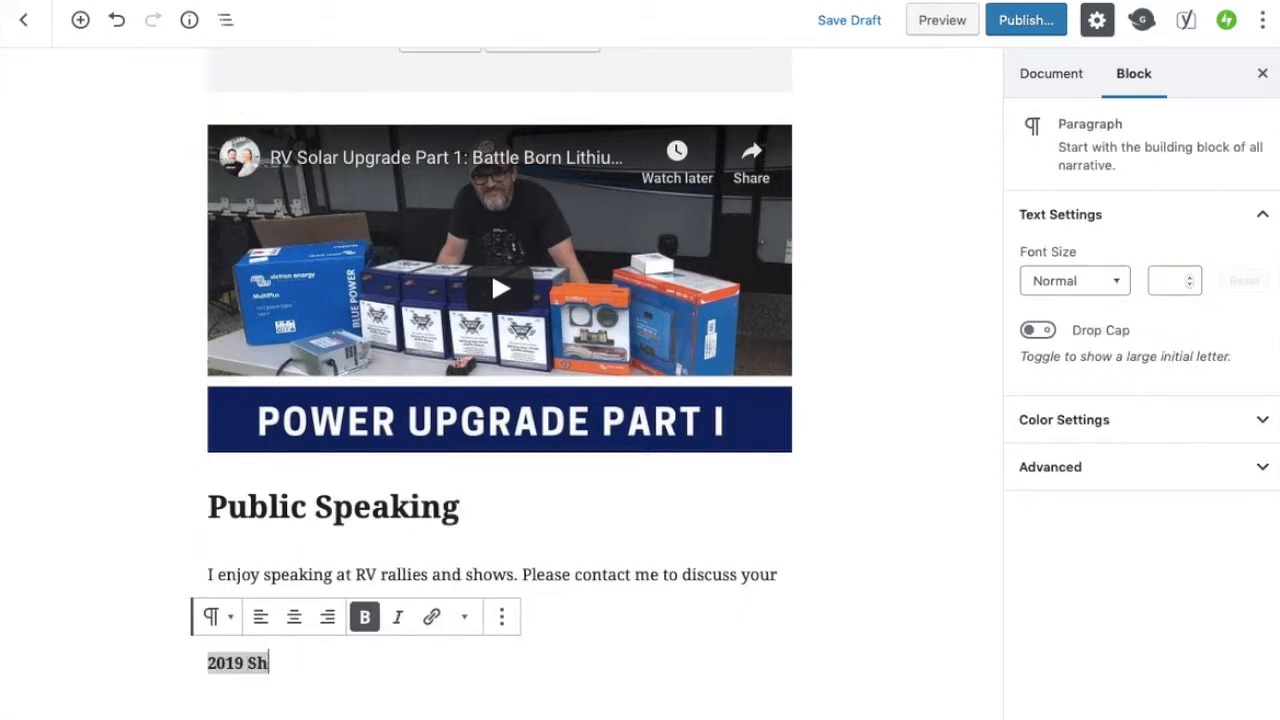
pyautogui.write('ows and')
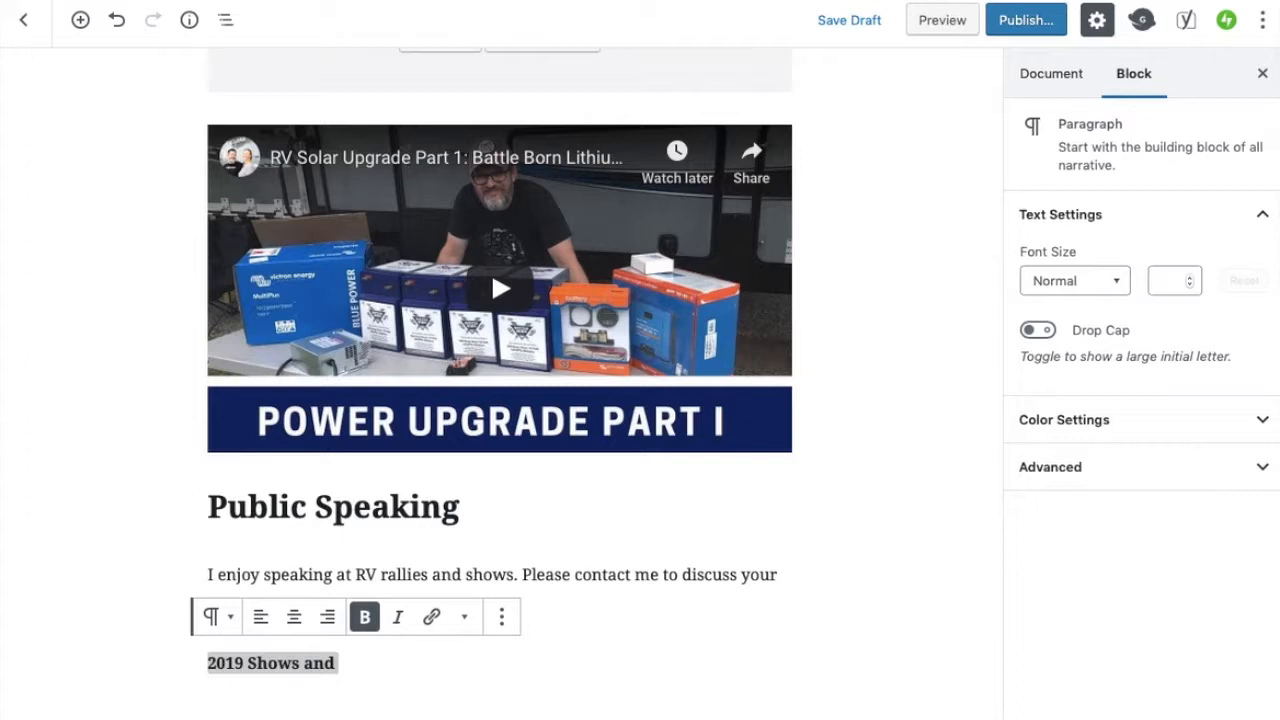
pyautogui.write(' Rallies')
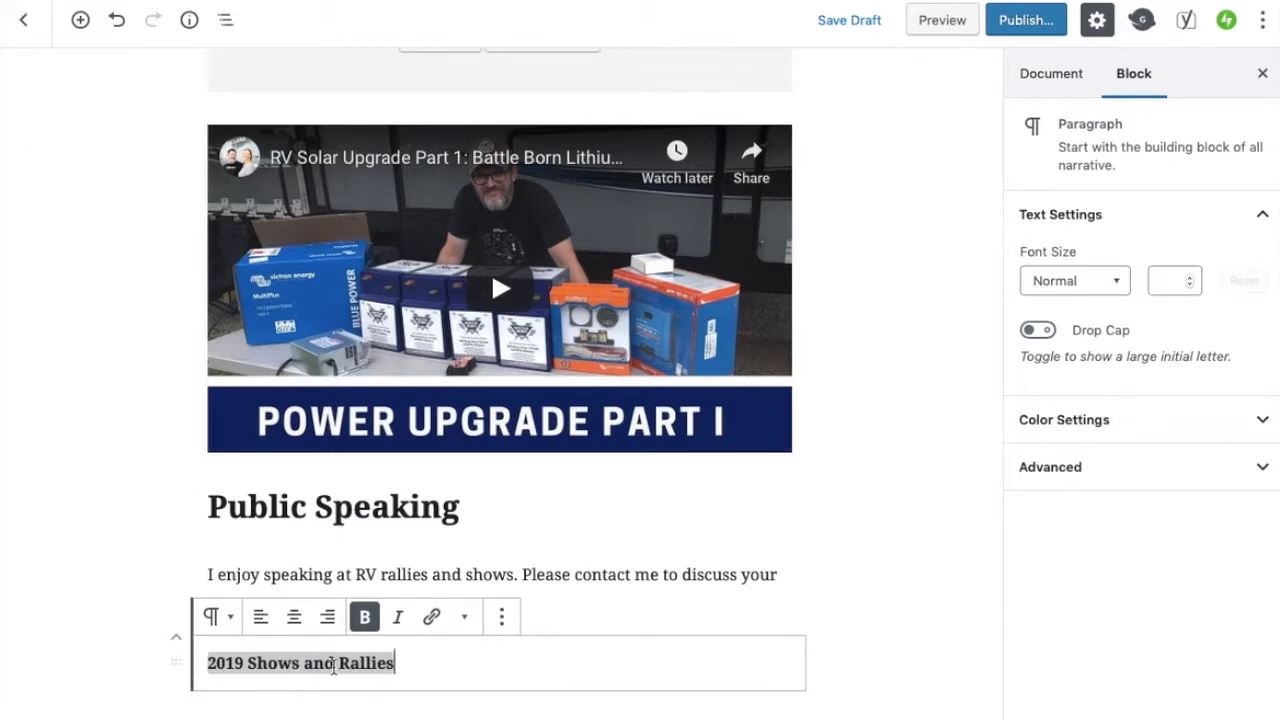
# Complete the bold line to read "2019 Shows and Rallies" and select its text
pyautogui.moveTo(398, 664); pyautogui.dragTo(236, 668)
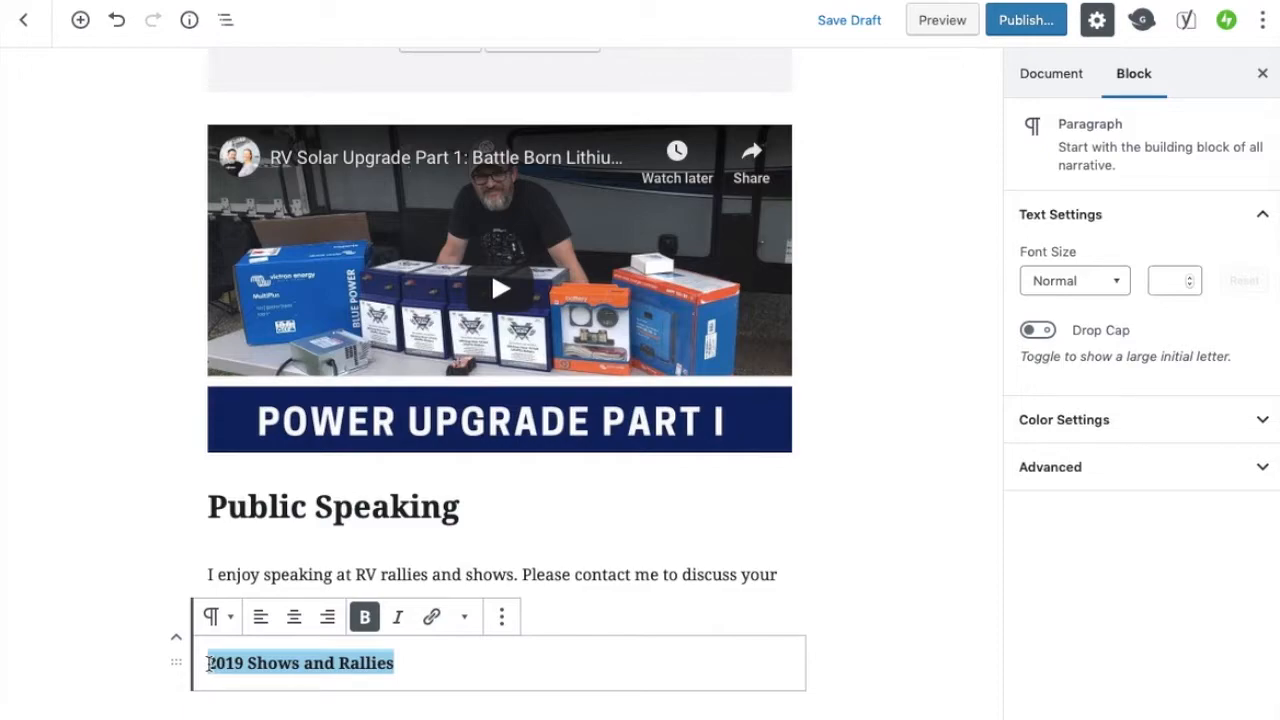
# Open the RV Shows We're Attending page on the live site via the show schedule banner and copy its address
pyautogui.click(668, 1)
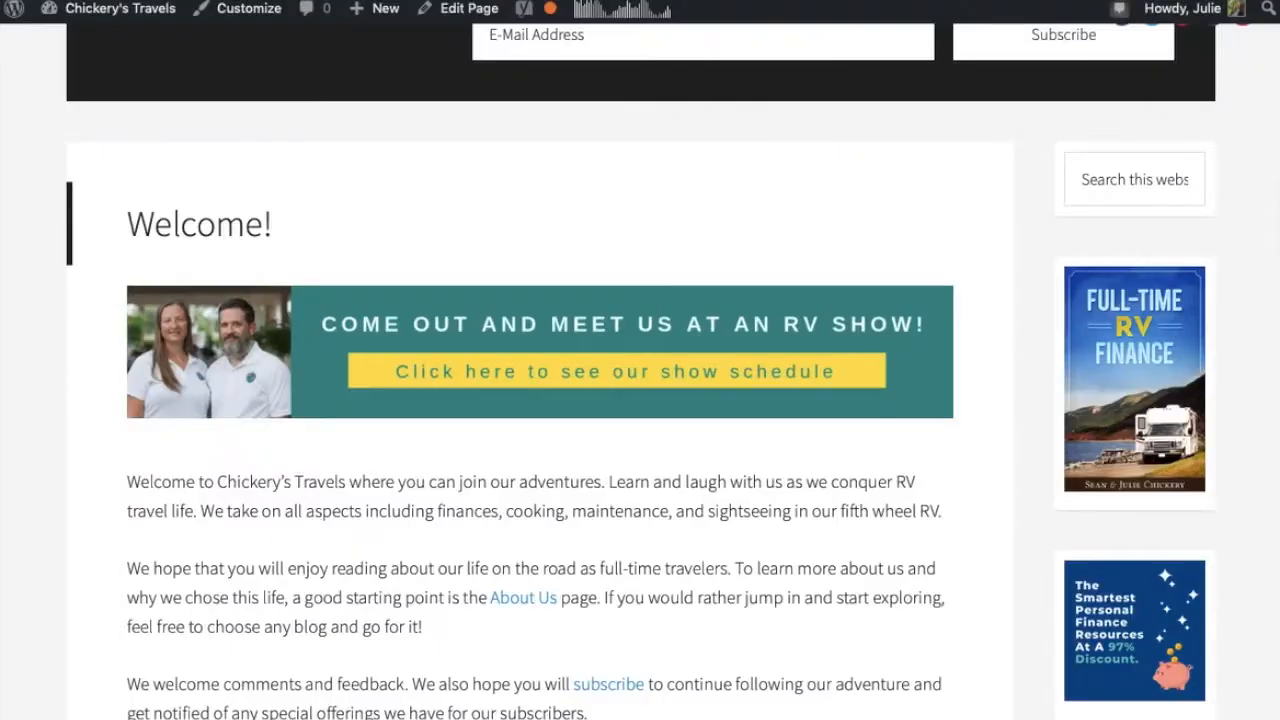
pyautogui.click(525, 375)
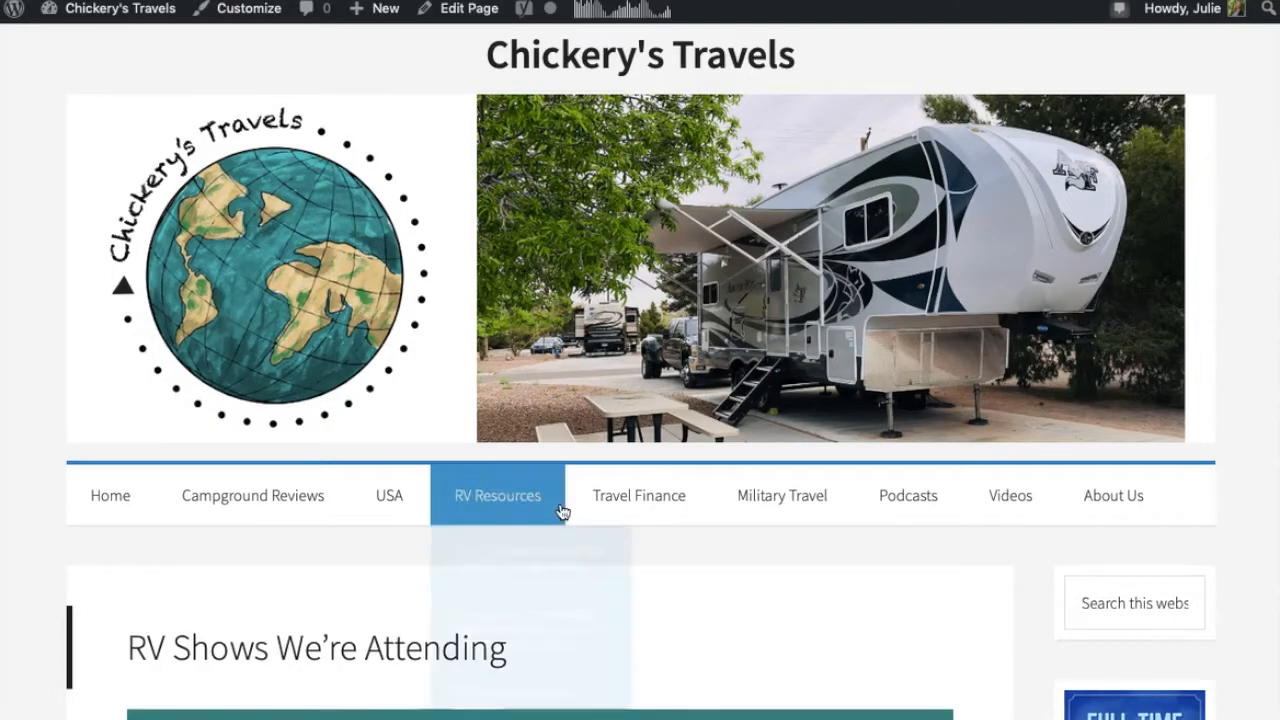
pyautogui.moveTo(557, 495)
pyautogui.scroll(-1, 567, 550)
pyautogui.scroll(-10, 757, 494)
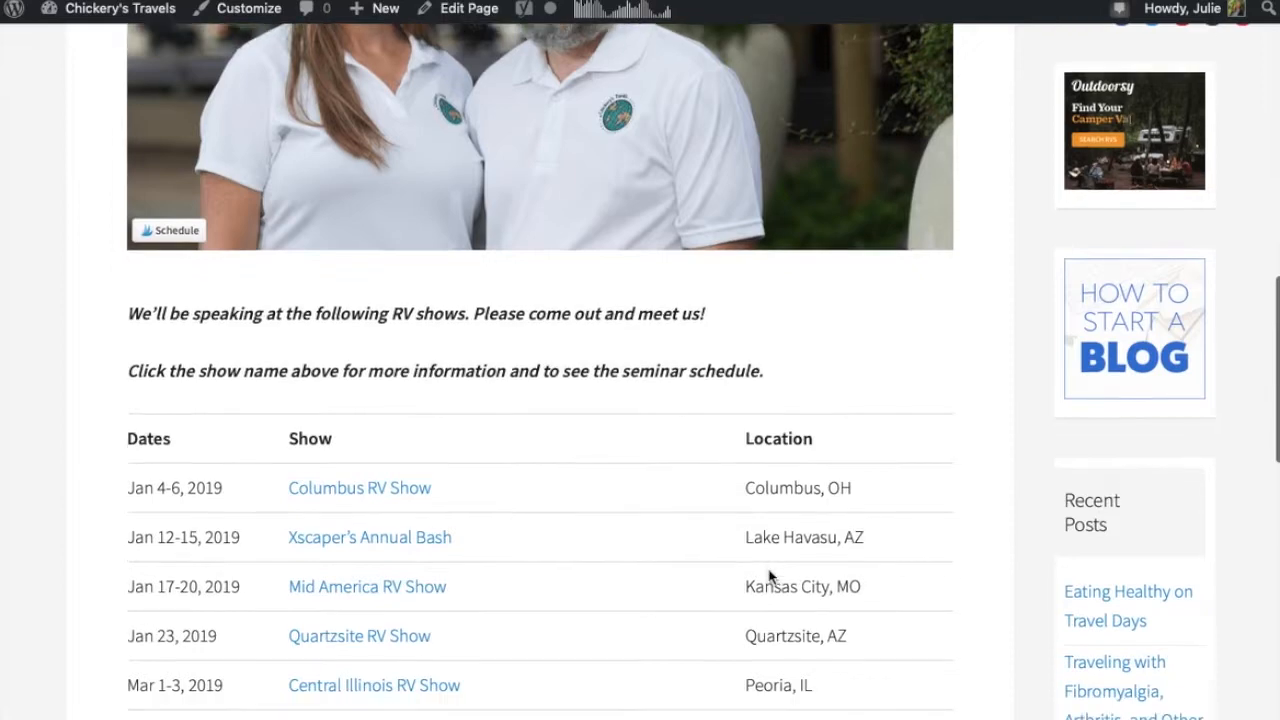
pyautogui.scroll(-3, 561, 632)
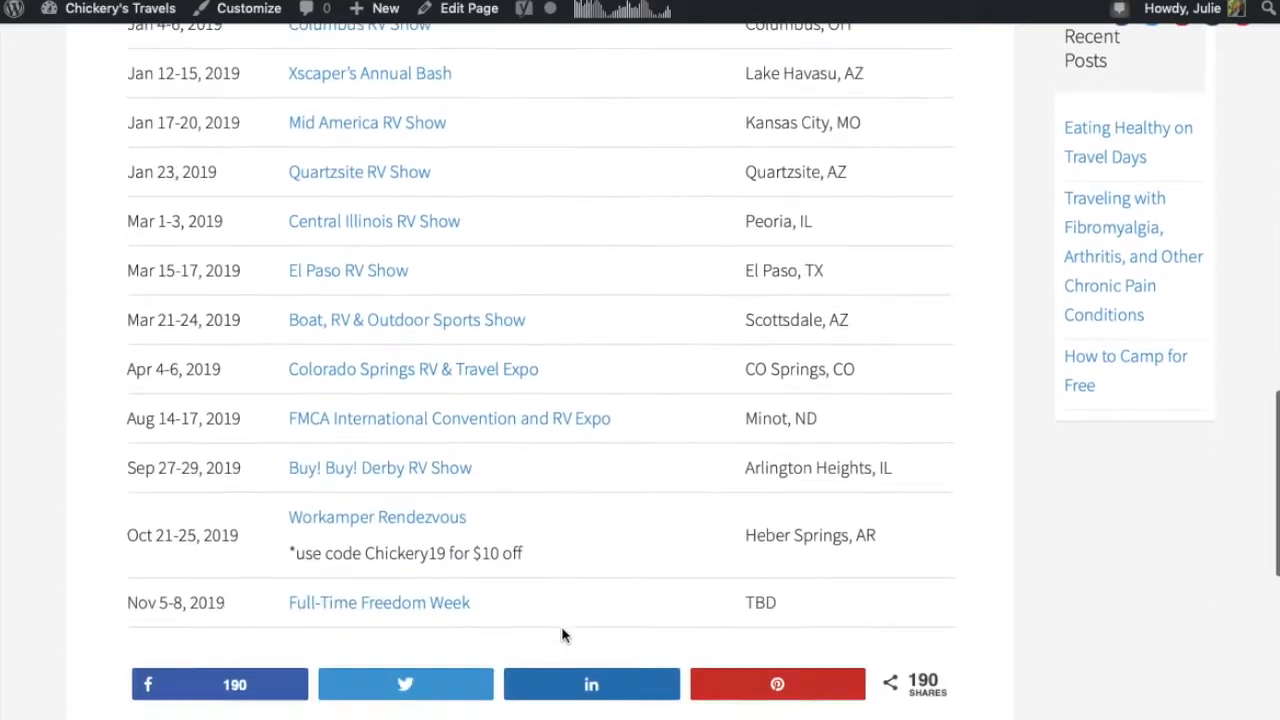
pyautogui.scroll(1, 561, 635)
pyautogui.press('super+l')
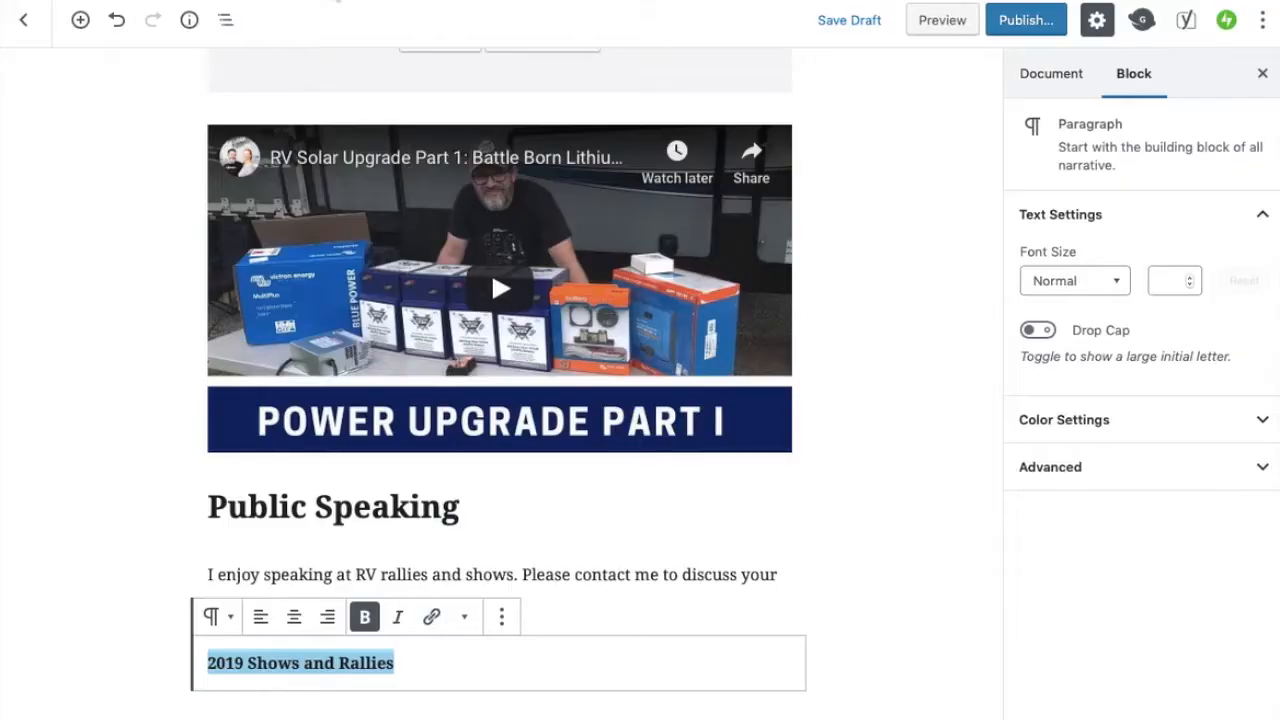
# Link the "2019 Shows and Rallies" line to the copied chickerystravels.com/rv-shows-were-attending/ address
pyautogui.click(431, 620)
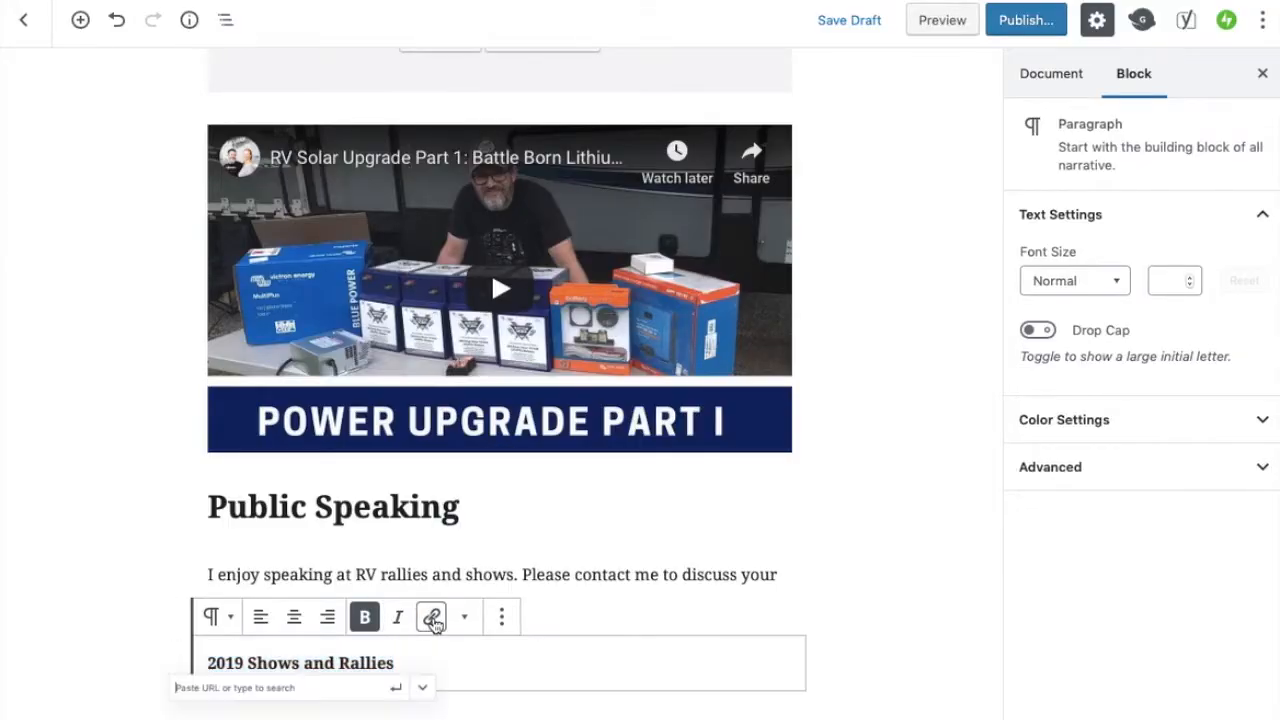
pyautogui.press('super+v')
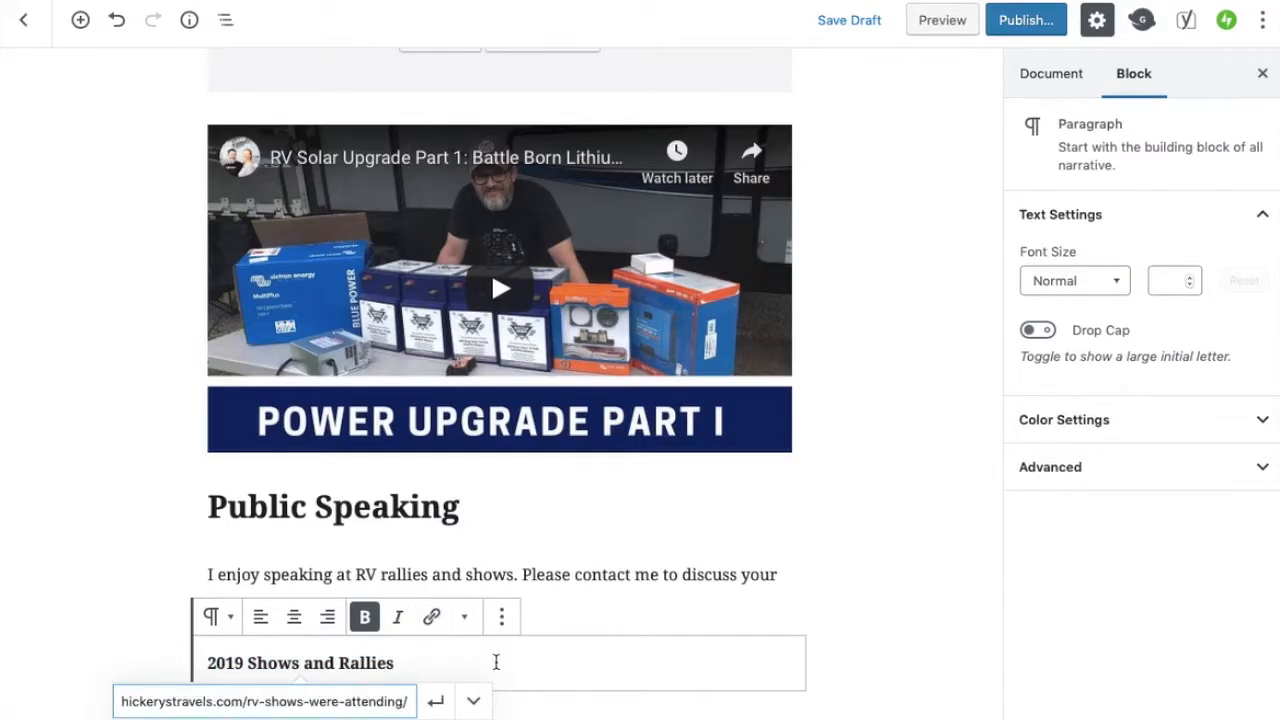
pyautogui.click(435, 703)
pyautogui.click(883, 479)
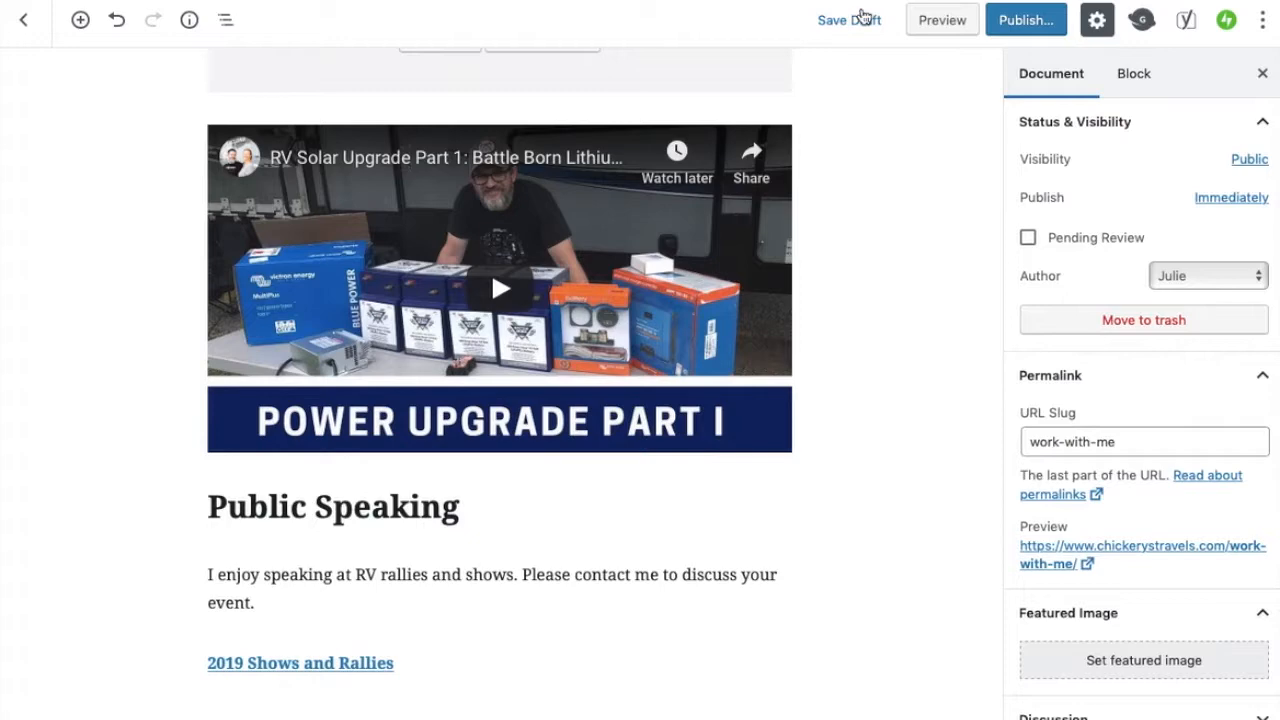
# Save the page as a draft and preview the Work With Me page
pyautogui.click(853, 22)
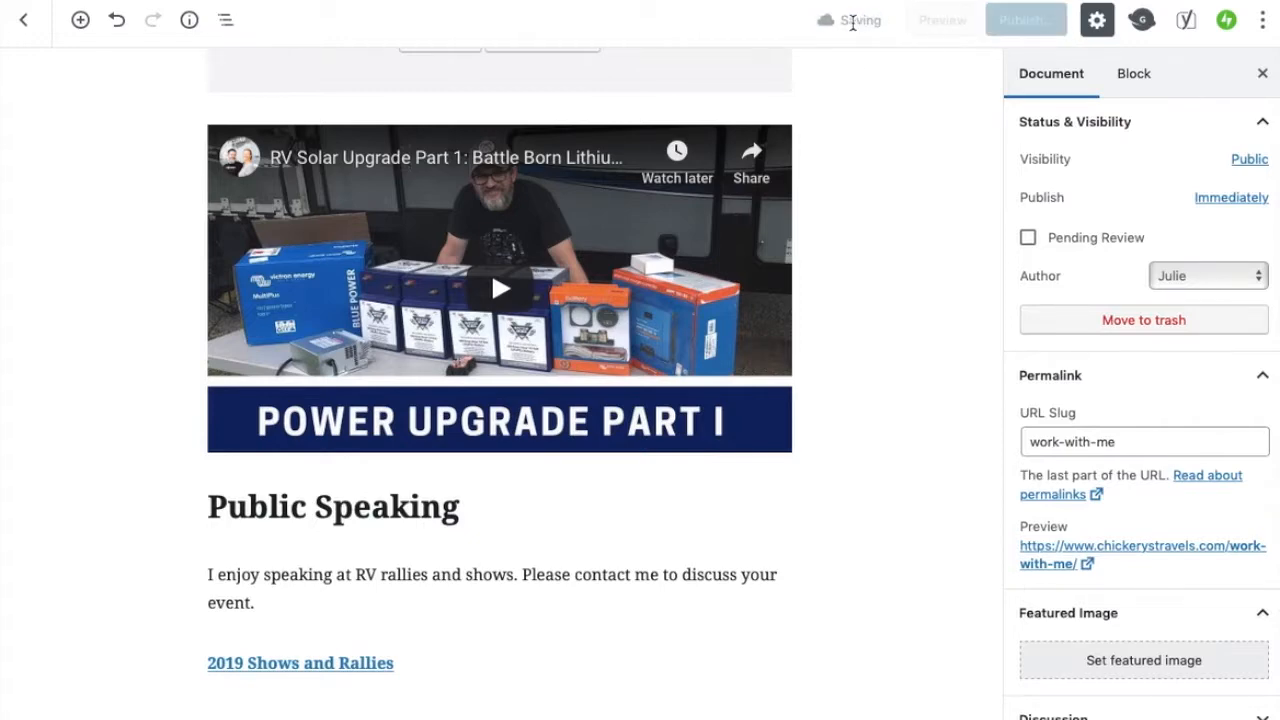
pyautogui.click(946, 26)
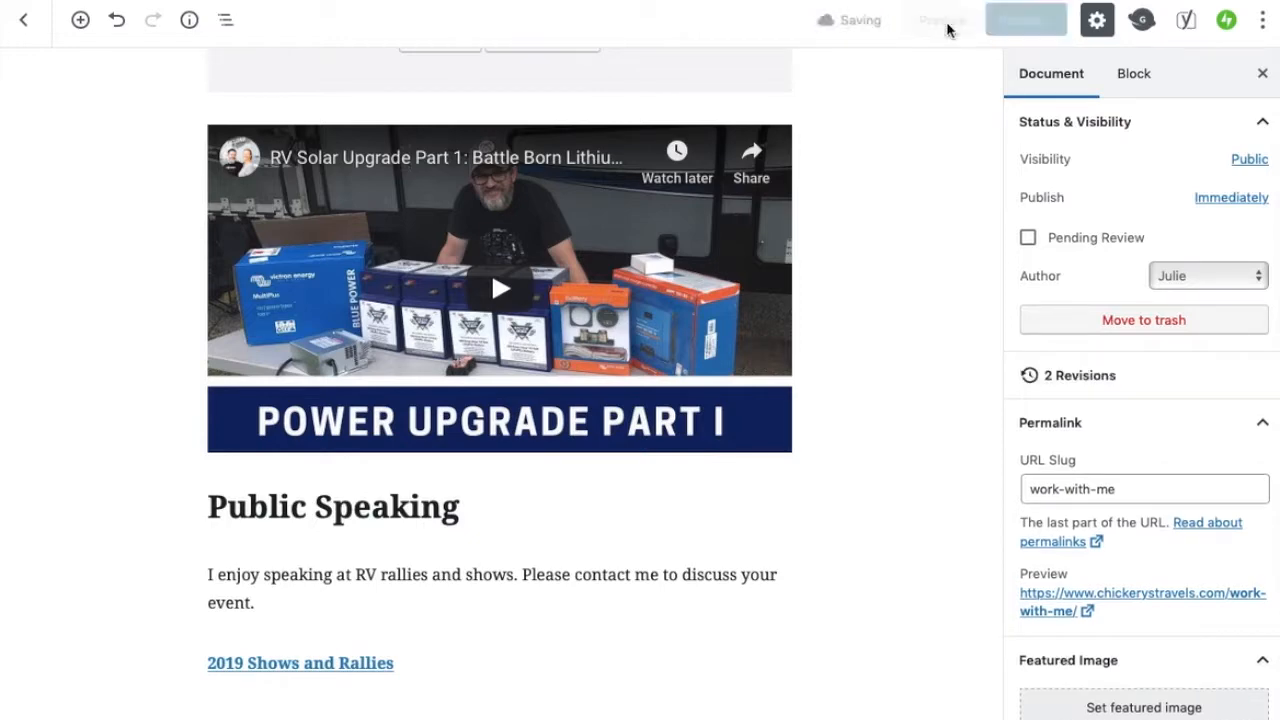
pyautogui.scroll(-2, 920, 229)
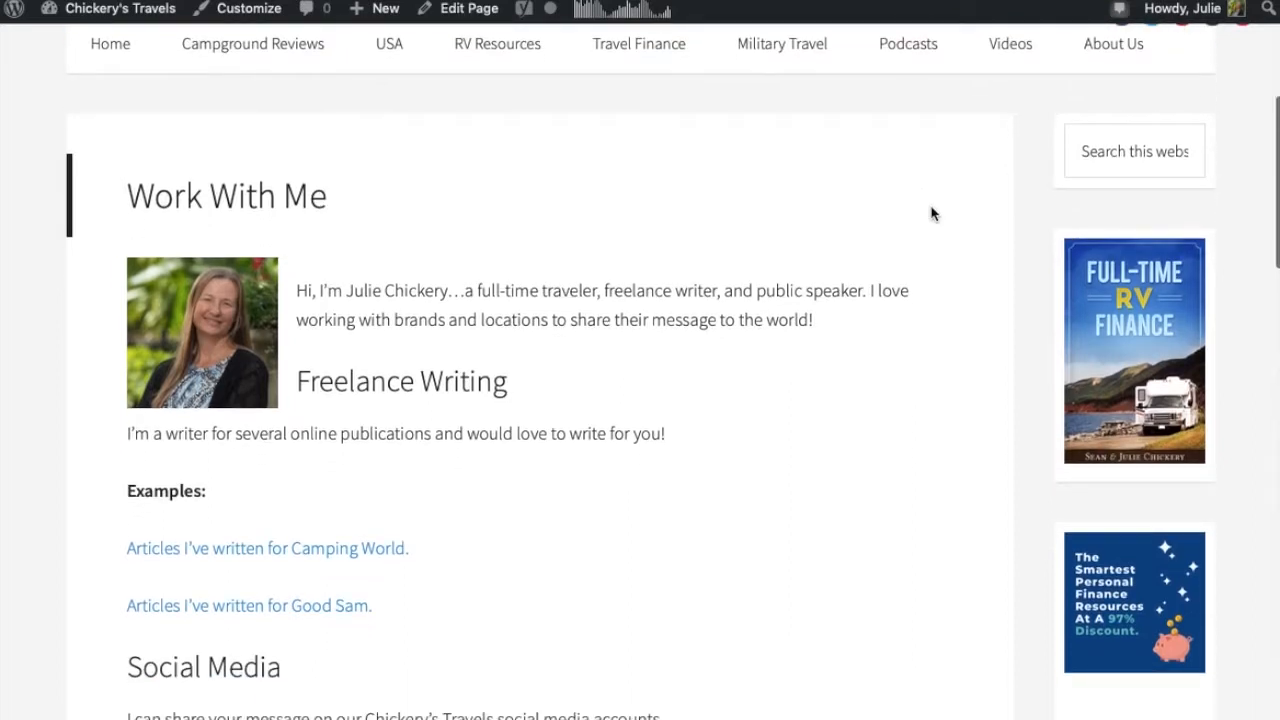
pyautogui.scroll(-2, 931, 211)
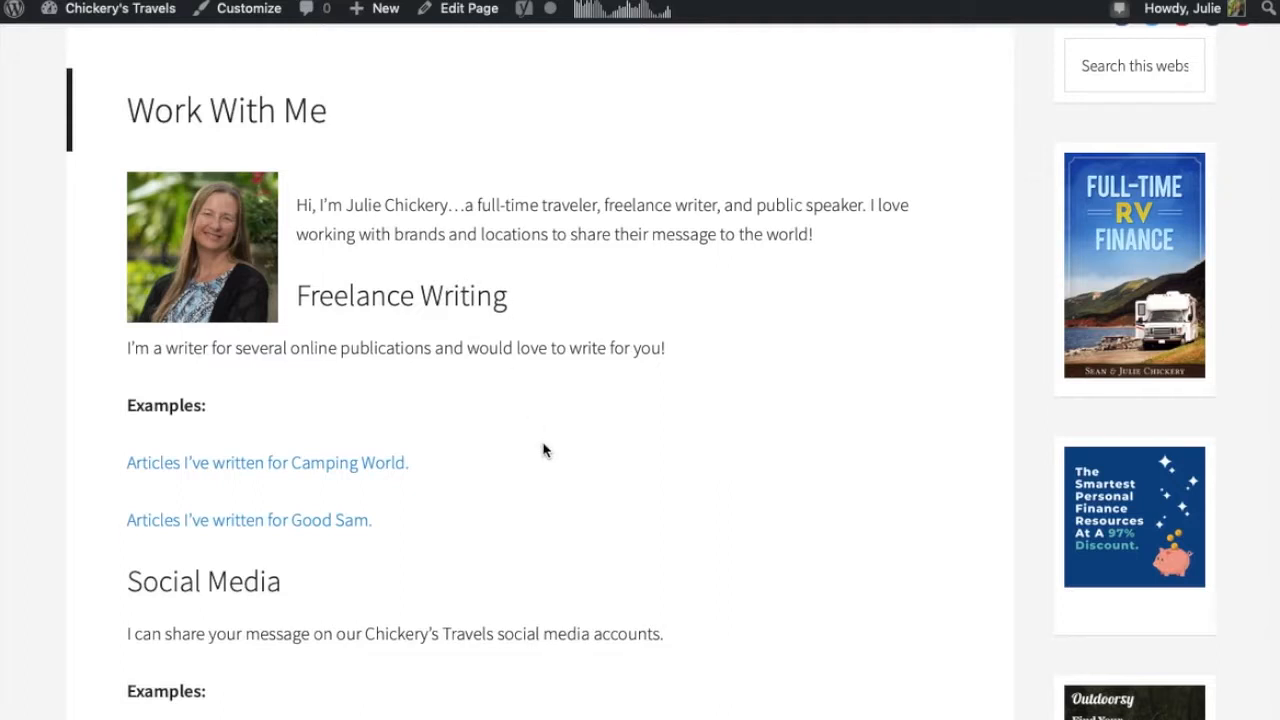
# Test an article link in the previewed page's Freelance Writing examples and return to the preview
pyautogui.scroll(-1, 543, 450)
pyautogui.scroll(-3, 543, 450)
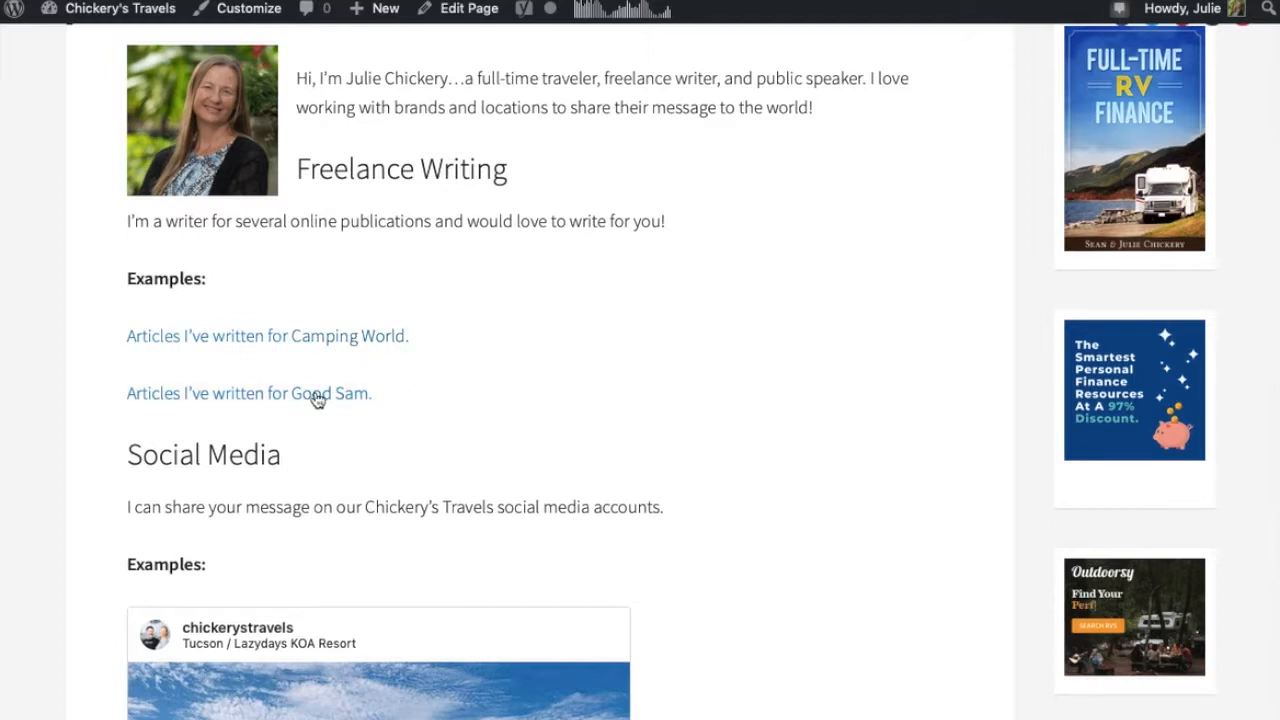
pyautogui.click(367, 338)
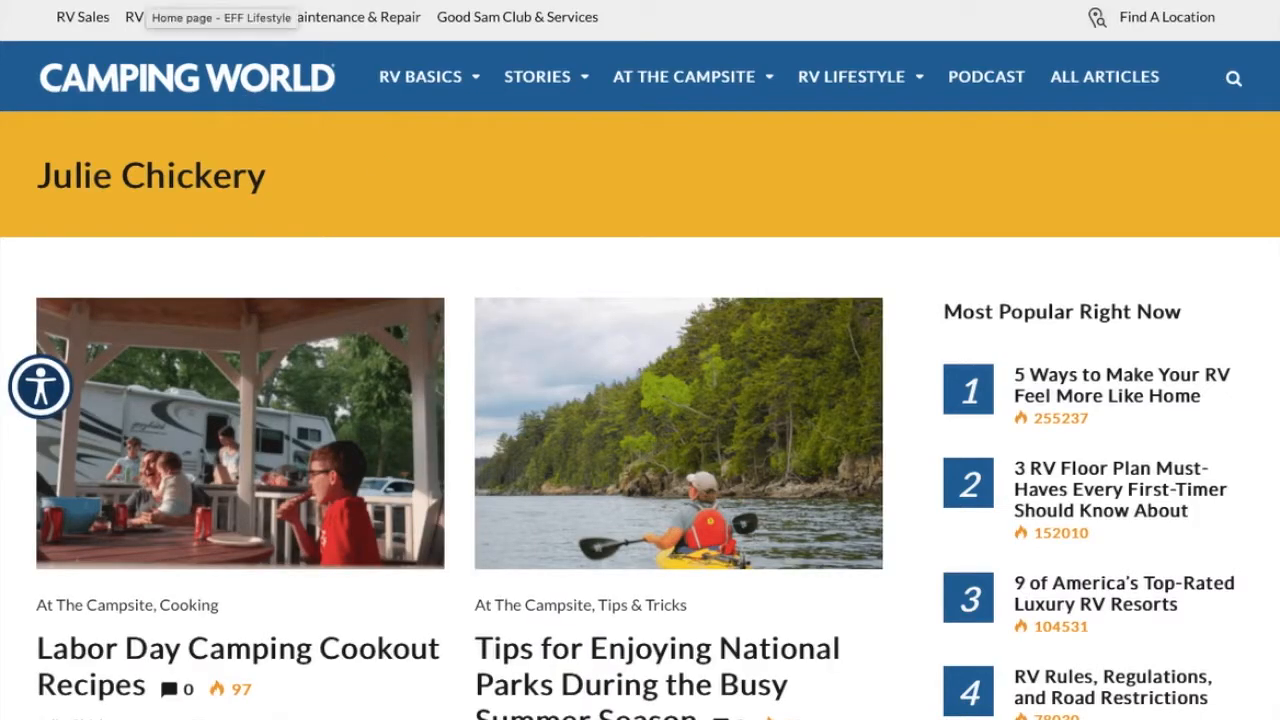
pyautogui.hotkey('alt', 'Left')
# Scroll through the previewed page to review the Social Media embeds and the Public Speaking section
pyautogui.scroll(-2, 569, 325)
pyautogui.scroll(-1, 569, 334)
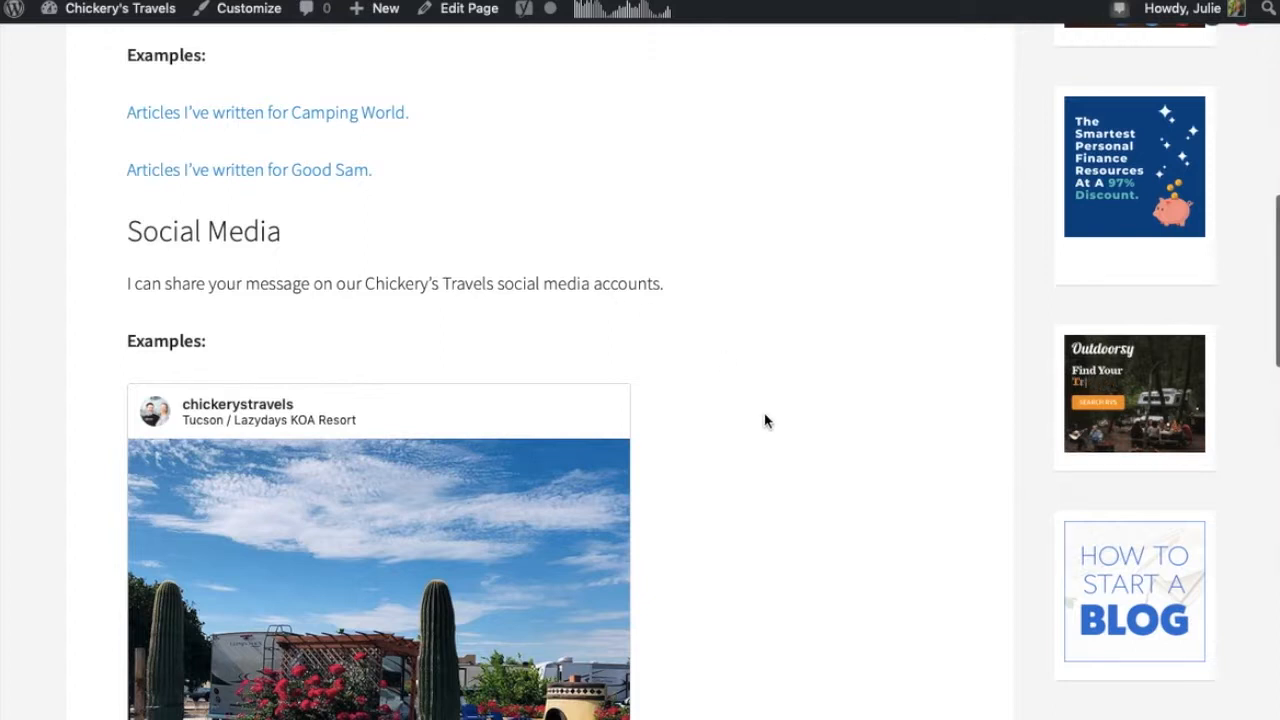
pyautogui.scroll(-3, 765, 421)
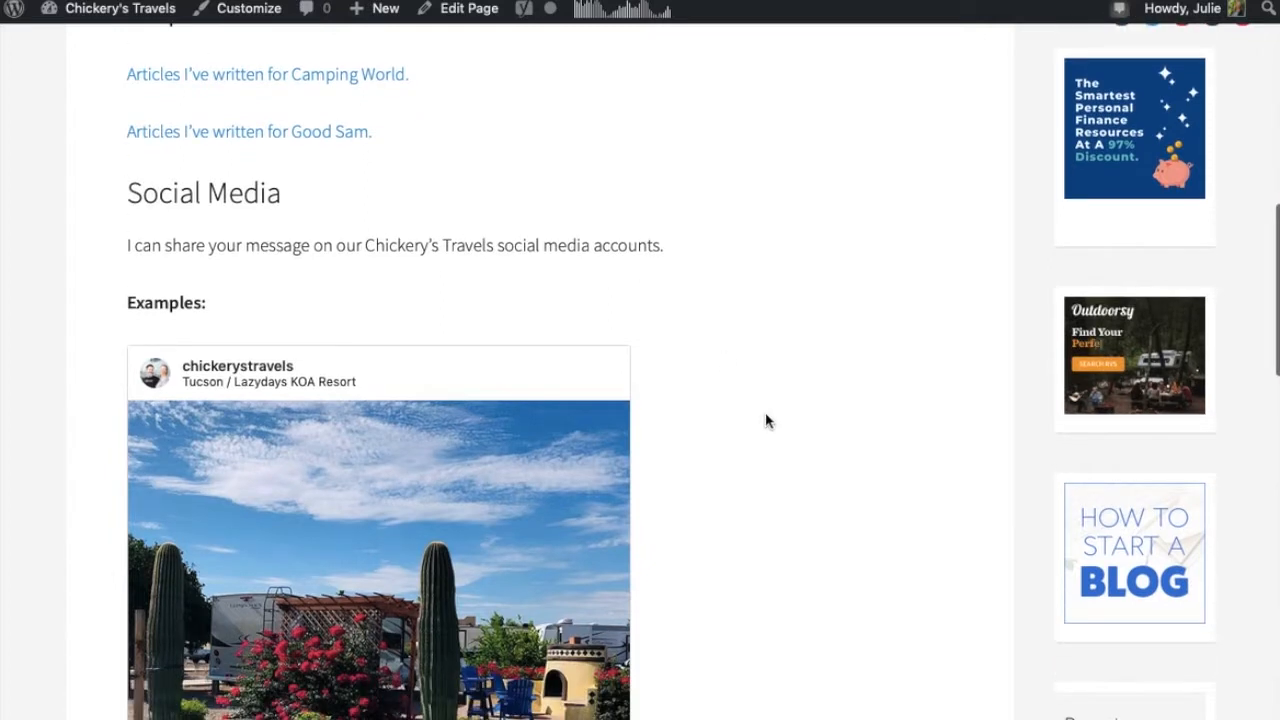
pyautogui.scroll(-5, 765, 421)
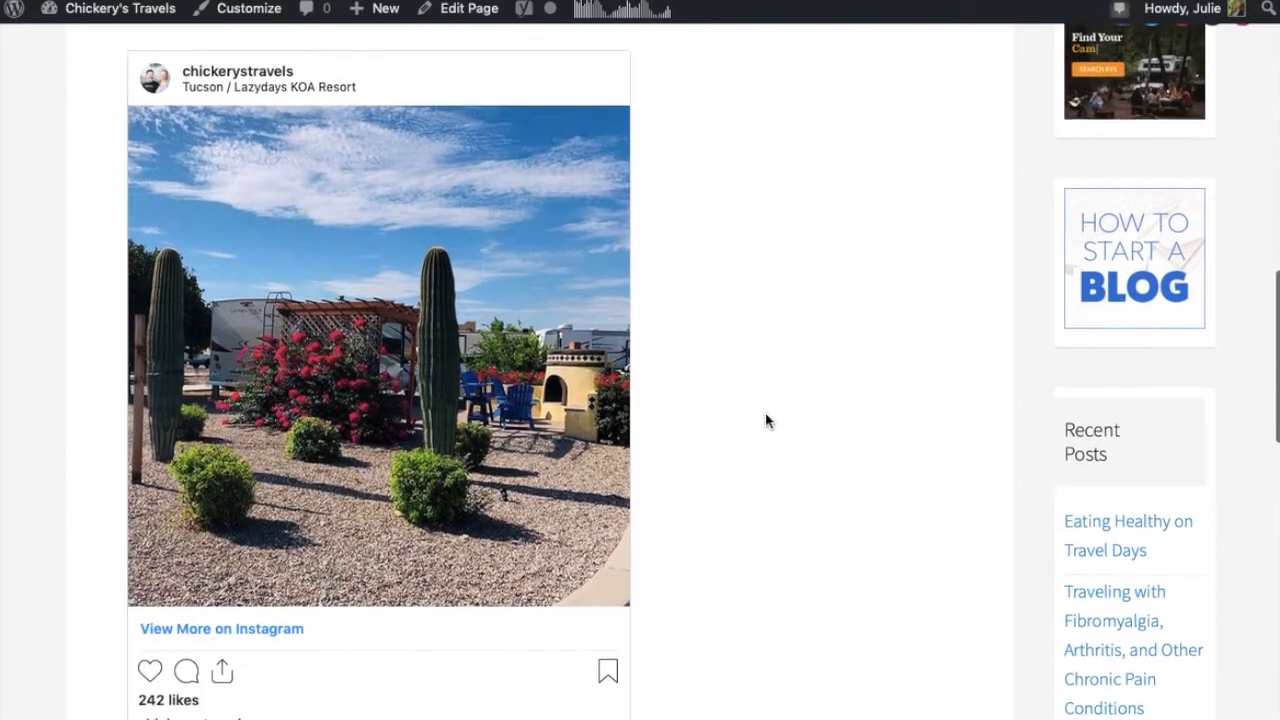
pyautogui.scroll(-3, 765, 421)
pyautogui.scroll(2, 765, 421)
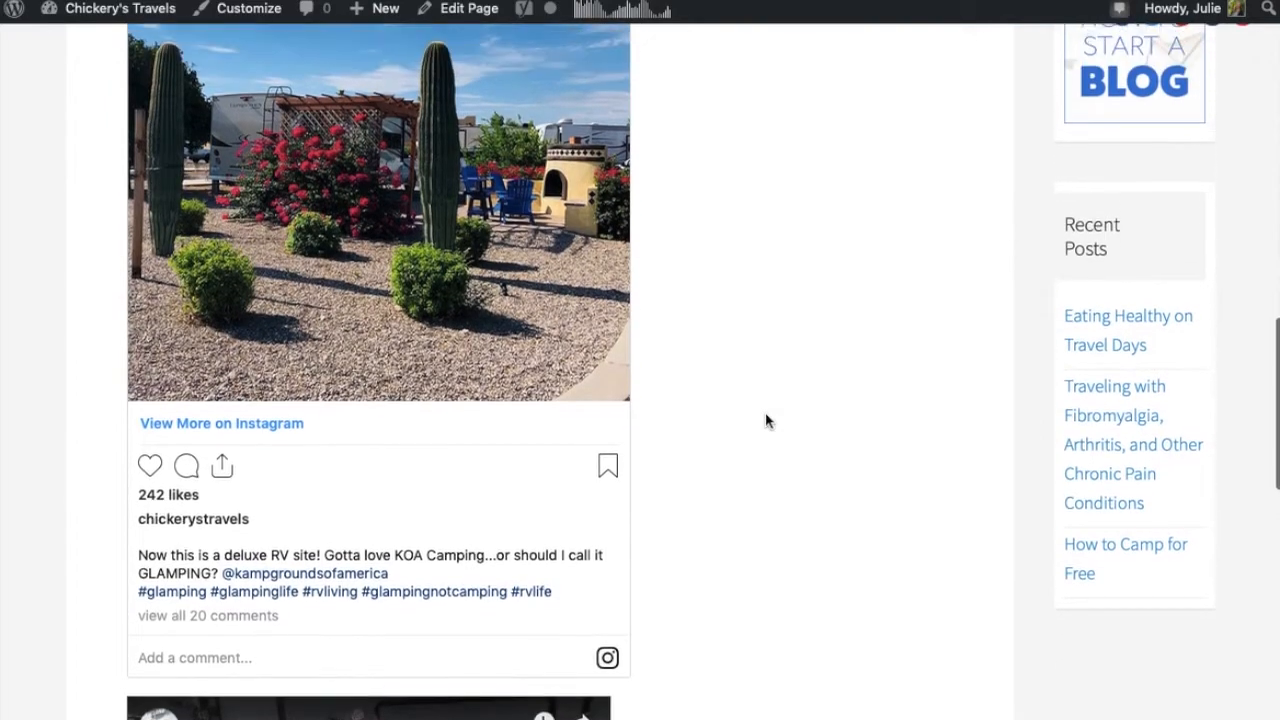
pyautogui.scroll(1, 765, 421)
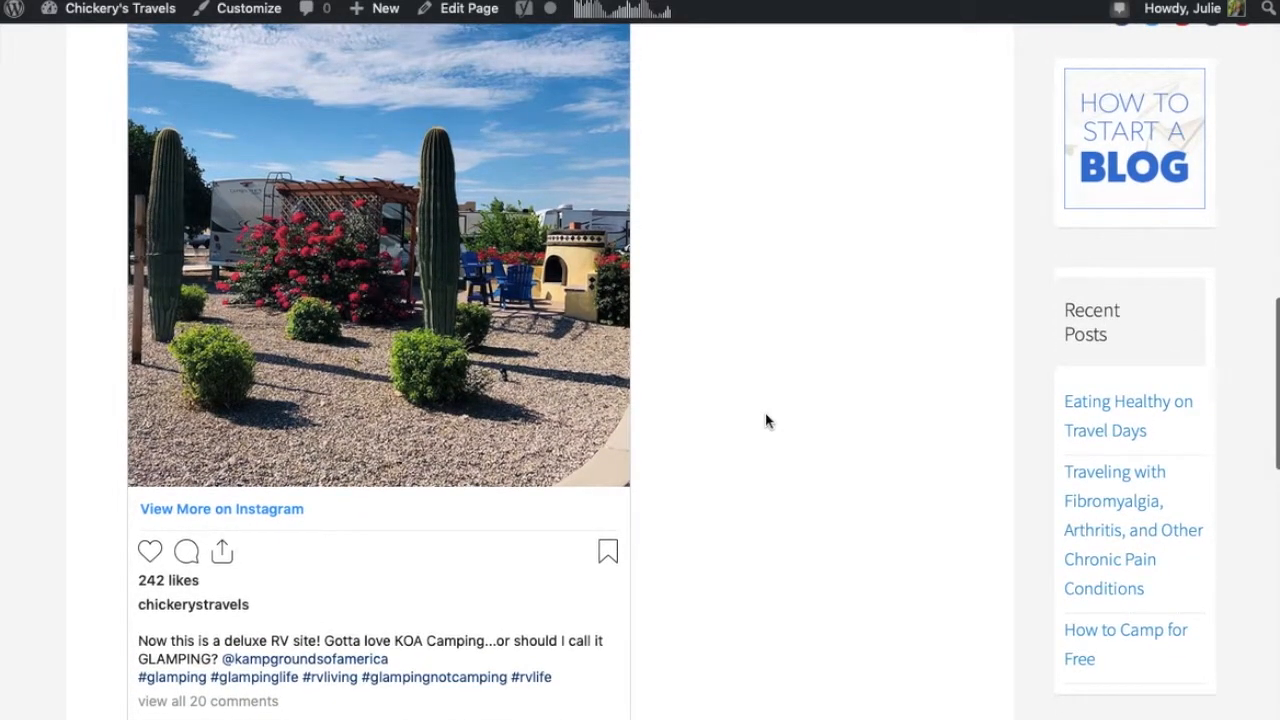
pyautogui.scroll(3, 765, 421)
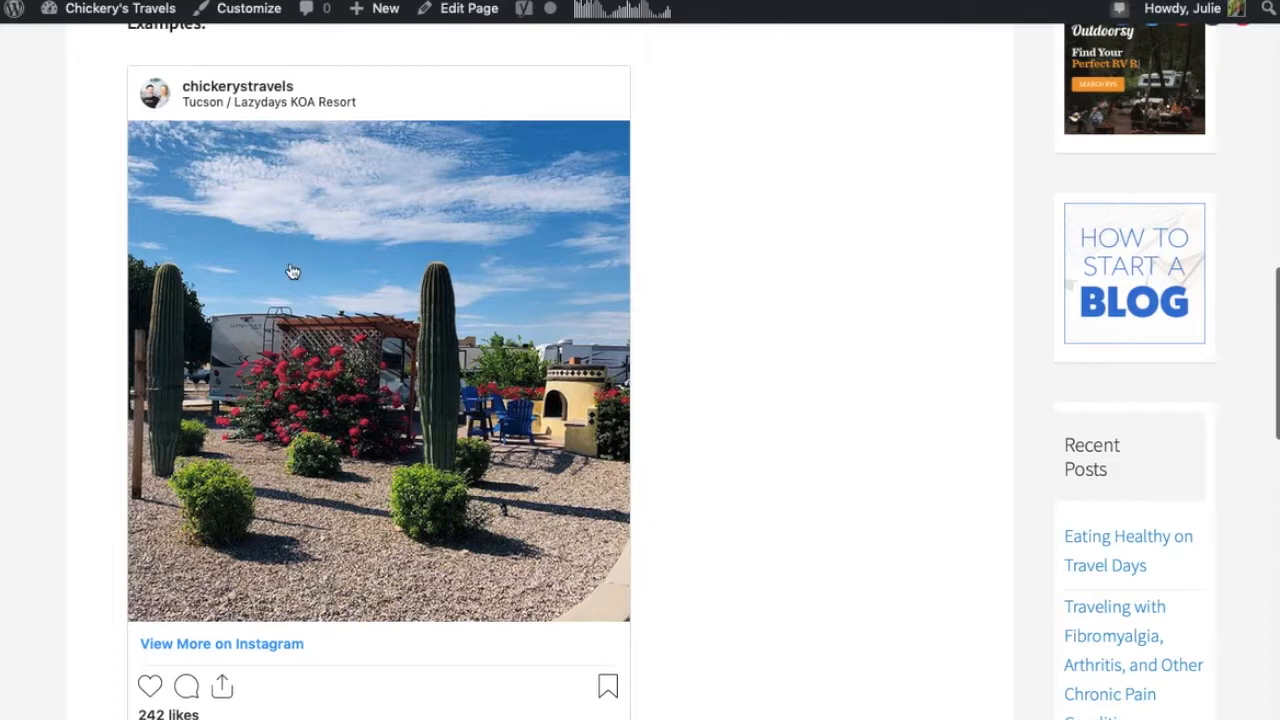
pyautogui.scroll(-5, 763, 594)
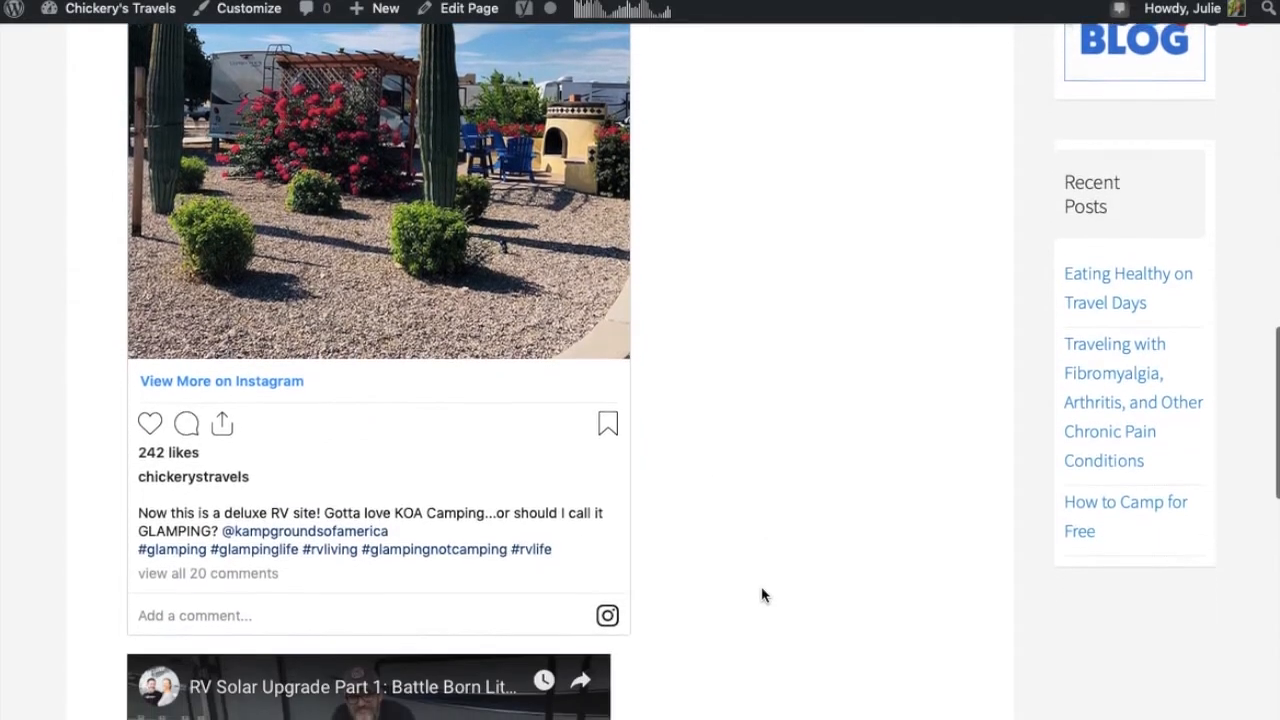
pyautogui.moveTo(270, 390)
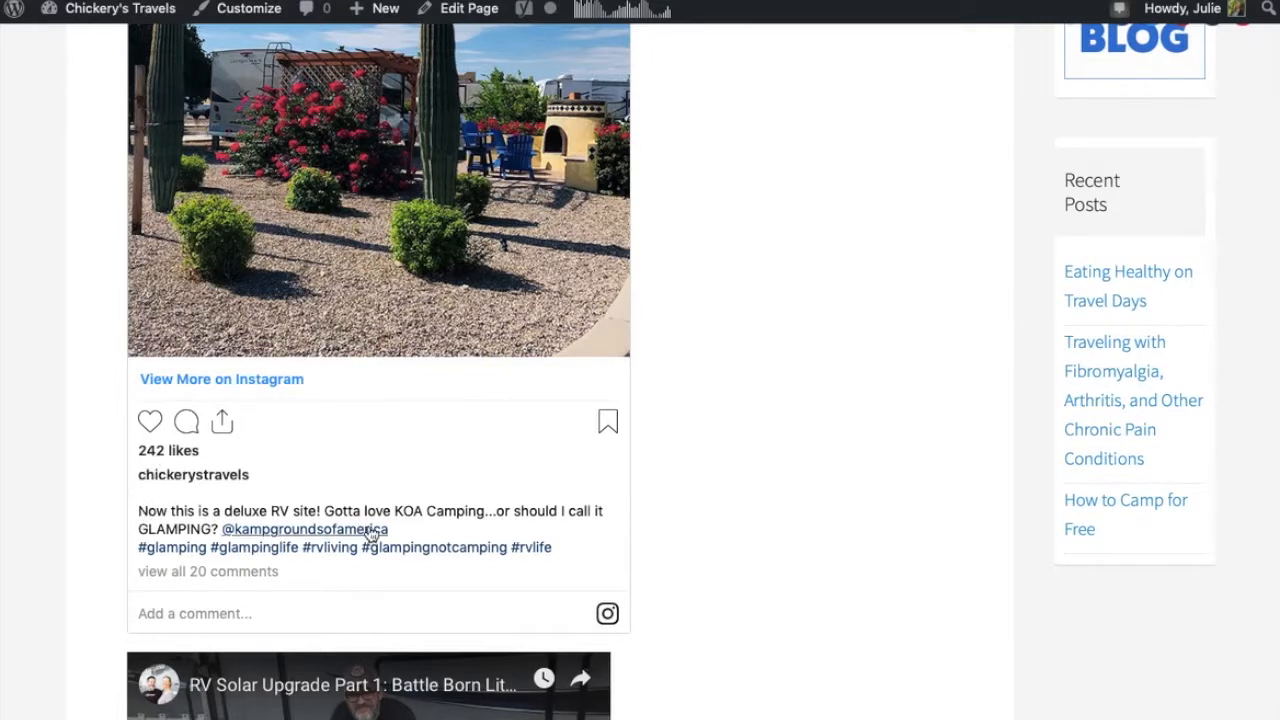
pyautogui.scroll(-3, 716, 530)
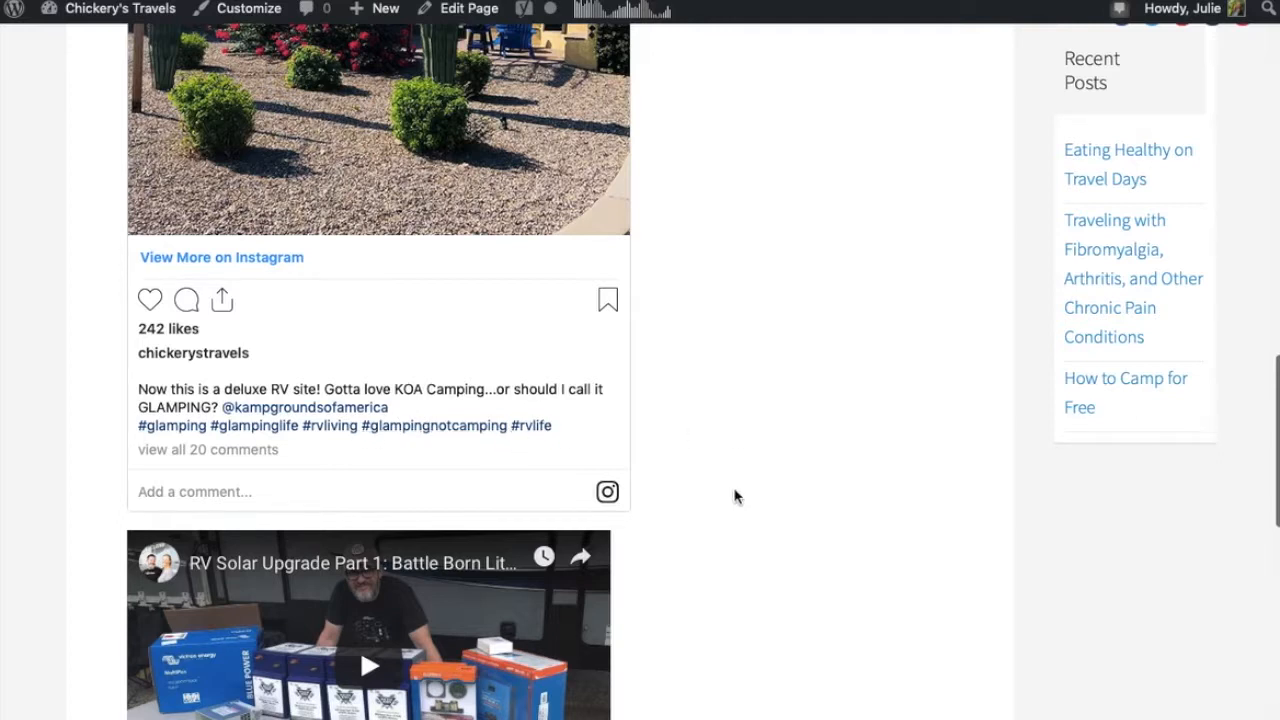
pyautogui.scroll(-5, 735, 497)
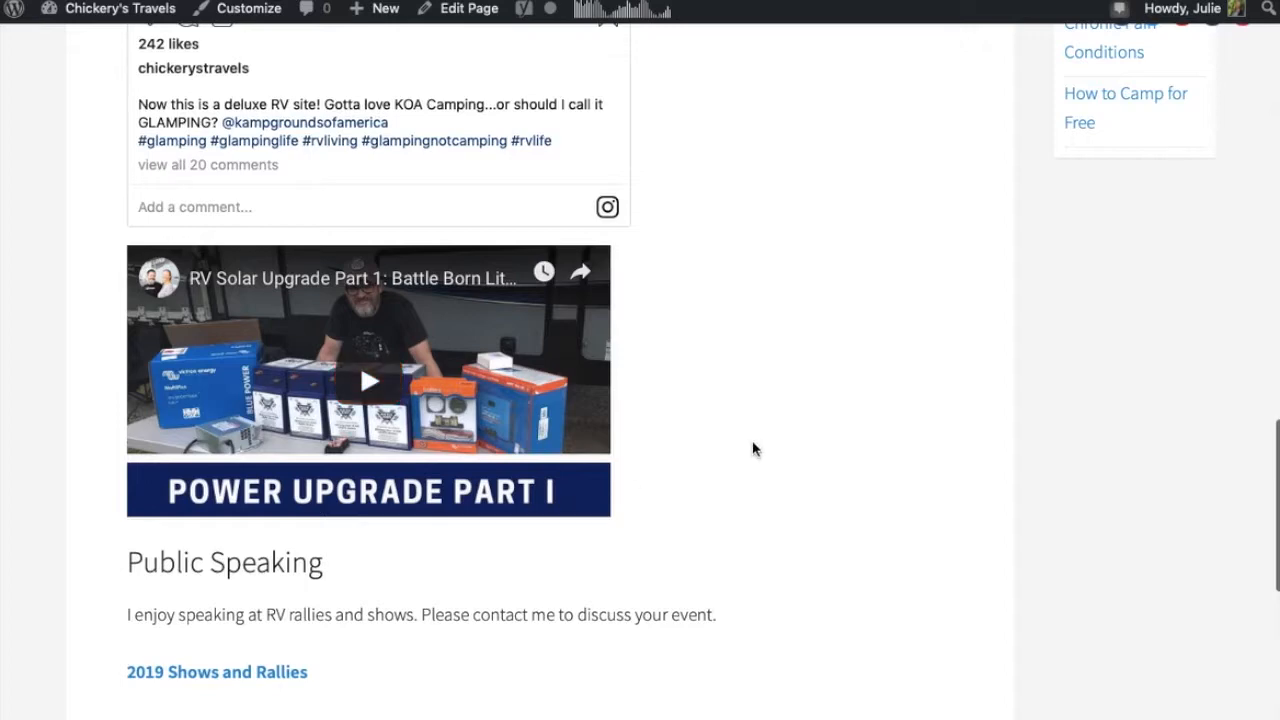
pyautogui.scroll(10, 753, 448)
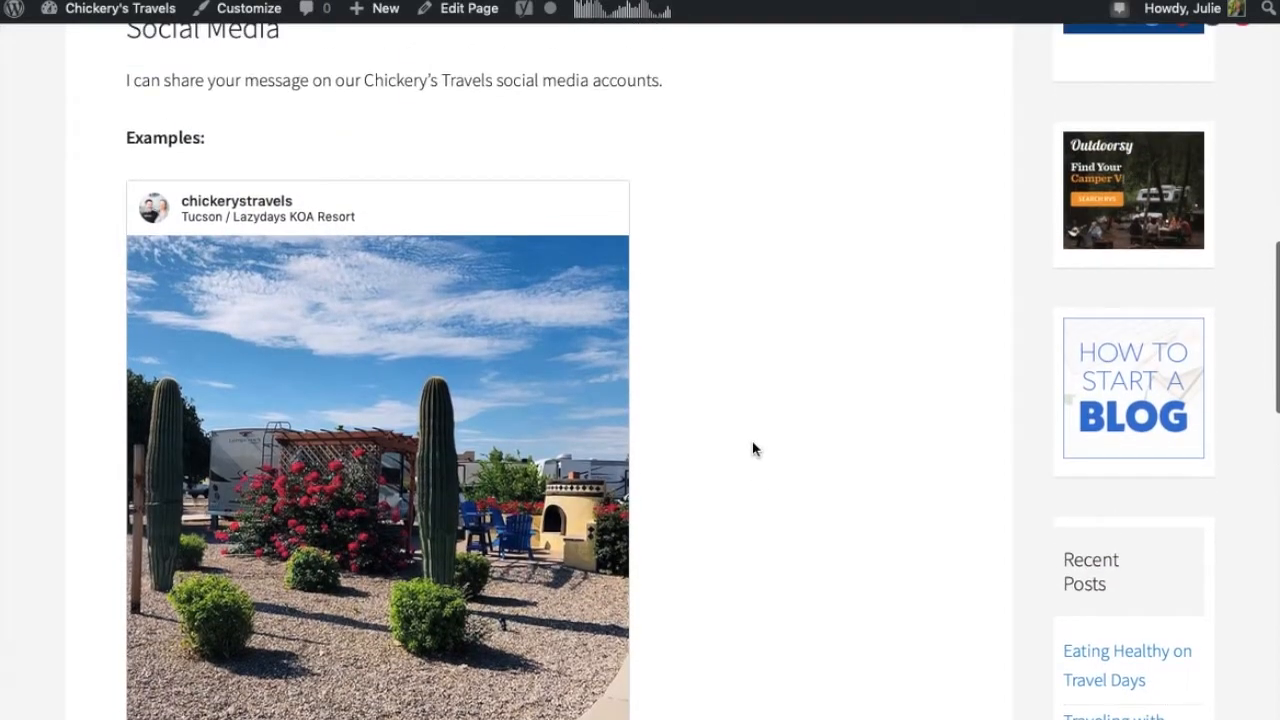
pyautogui.scroll(2, 753, 448)
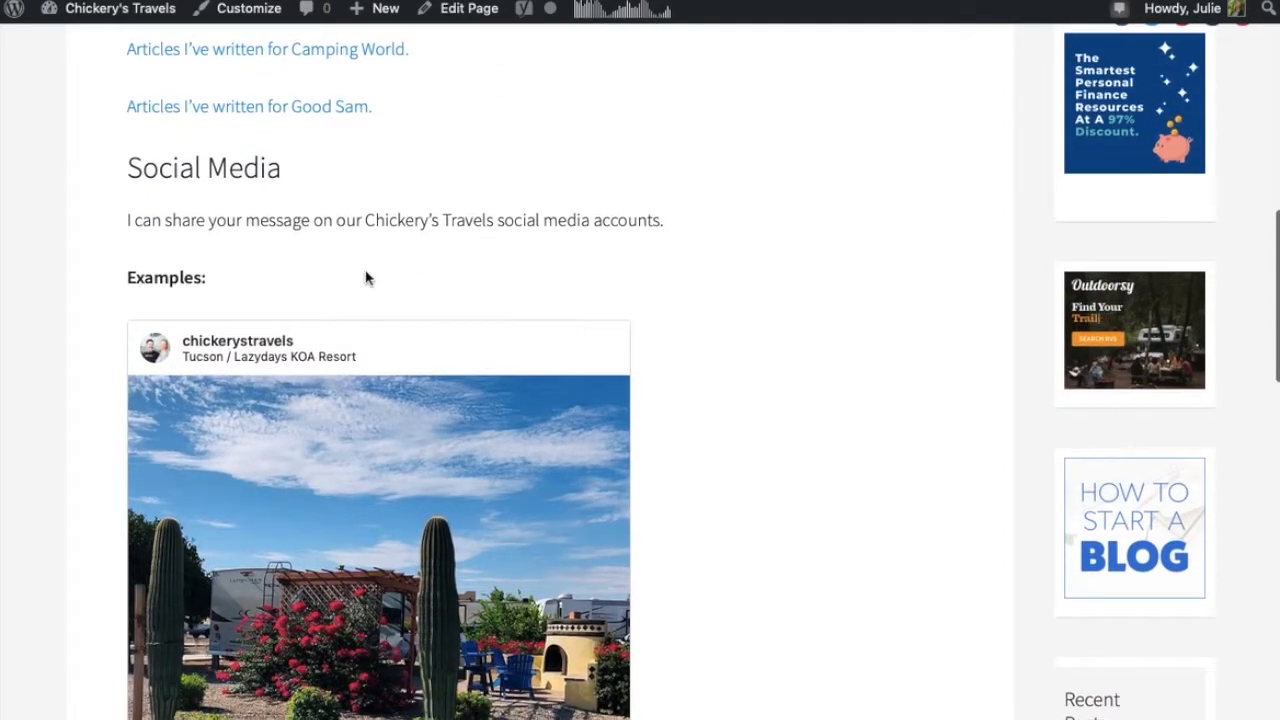
pyautogui.scroll(-3, 763, 533)
pyautogui.scroll(-11, 763, 533)
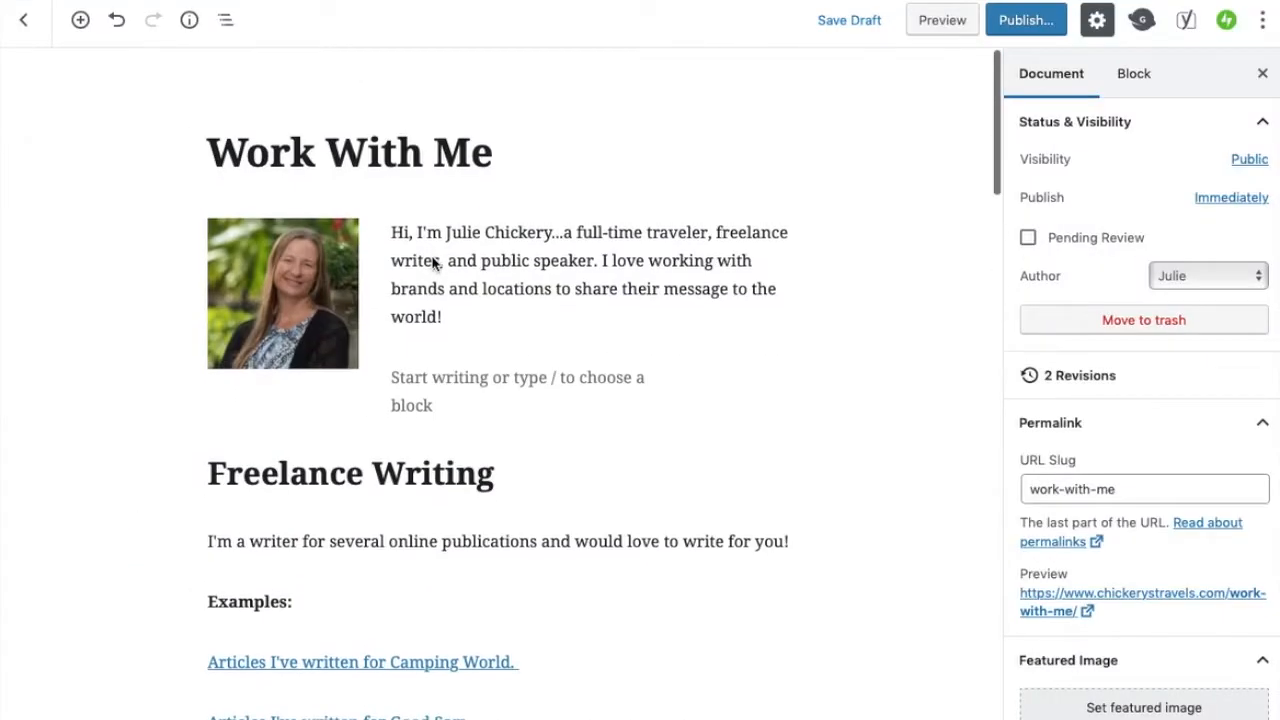
pyautogui.scroll(-3, 431, 260)
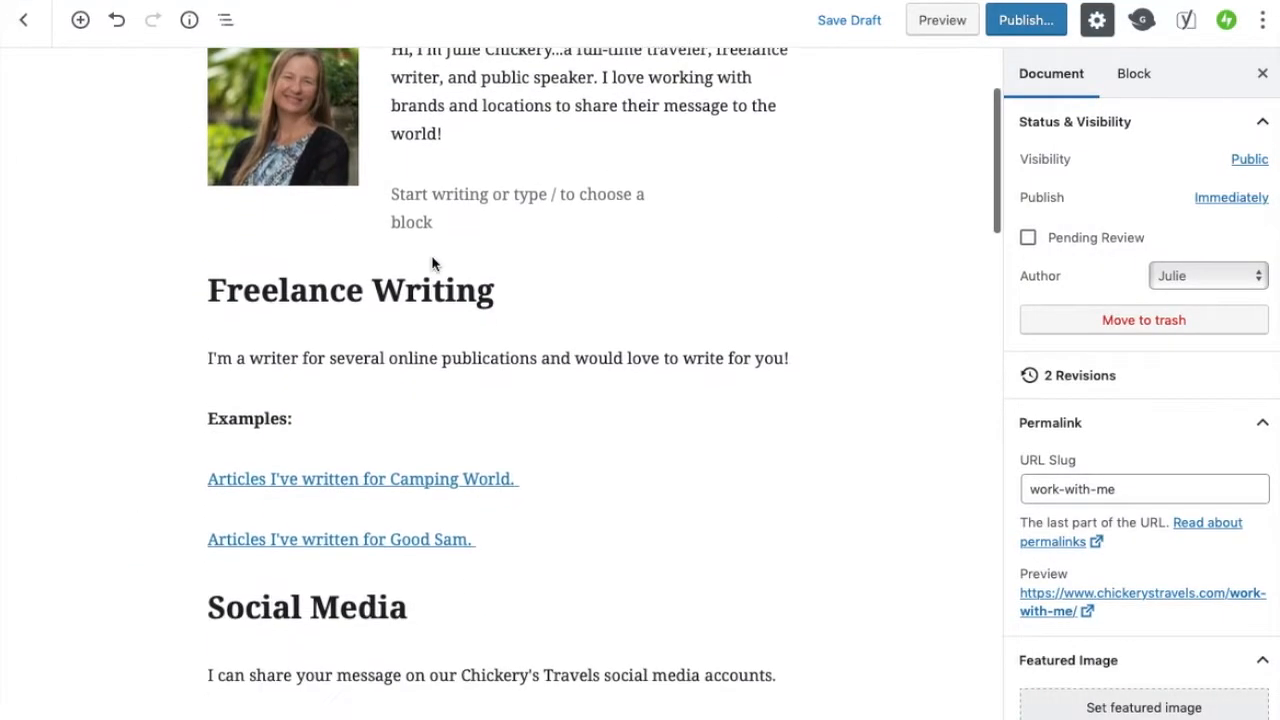
# Try restyling the Freelance Writing heading as a bold H3 and transforming its block type
pyautogui.tripleClick(323, 289)
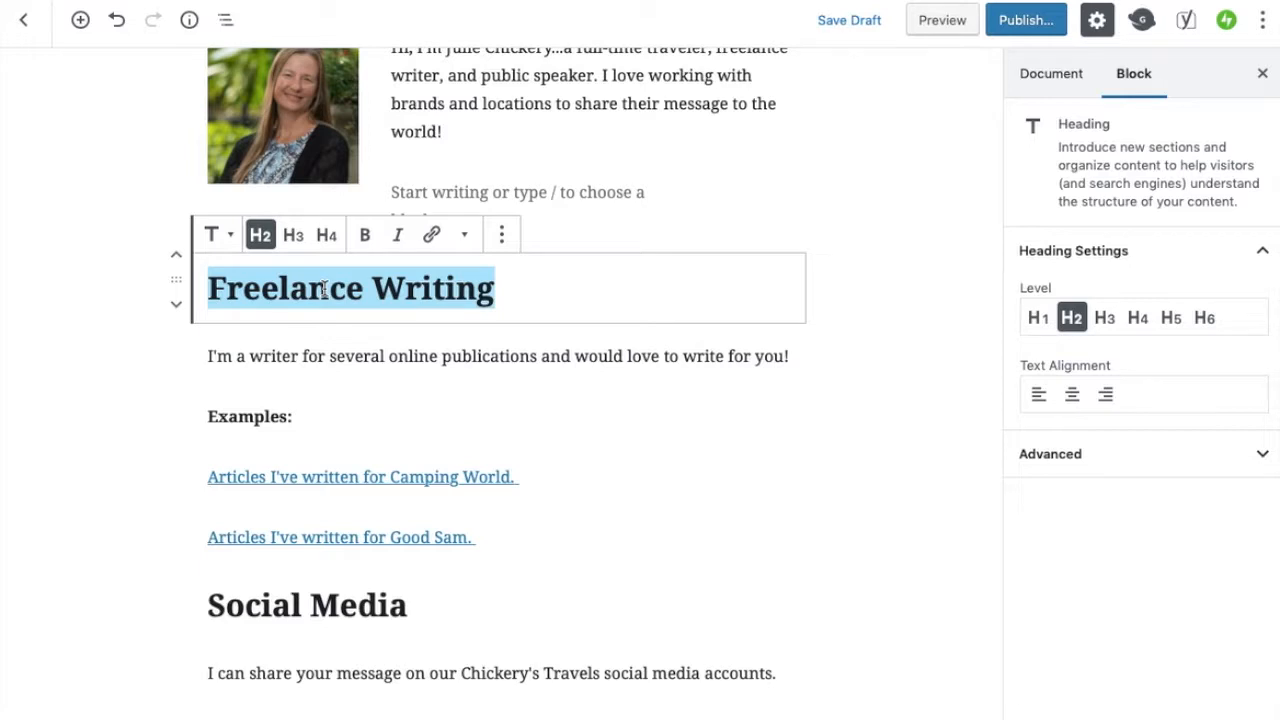
pyautogui.click(364, 240)
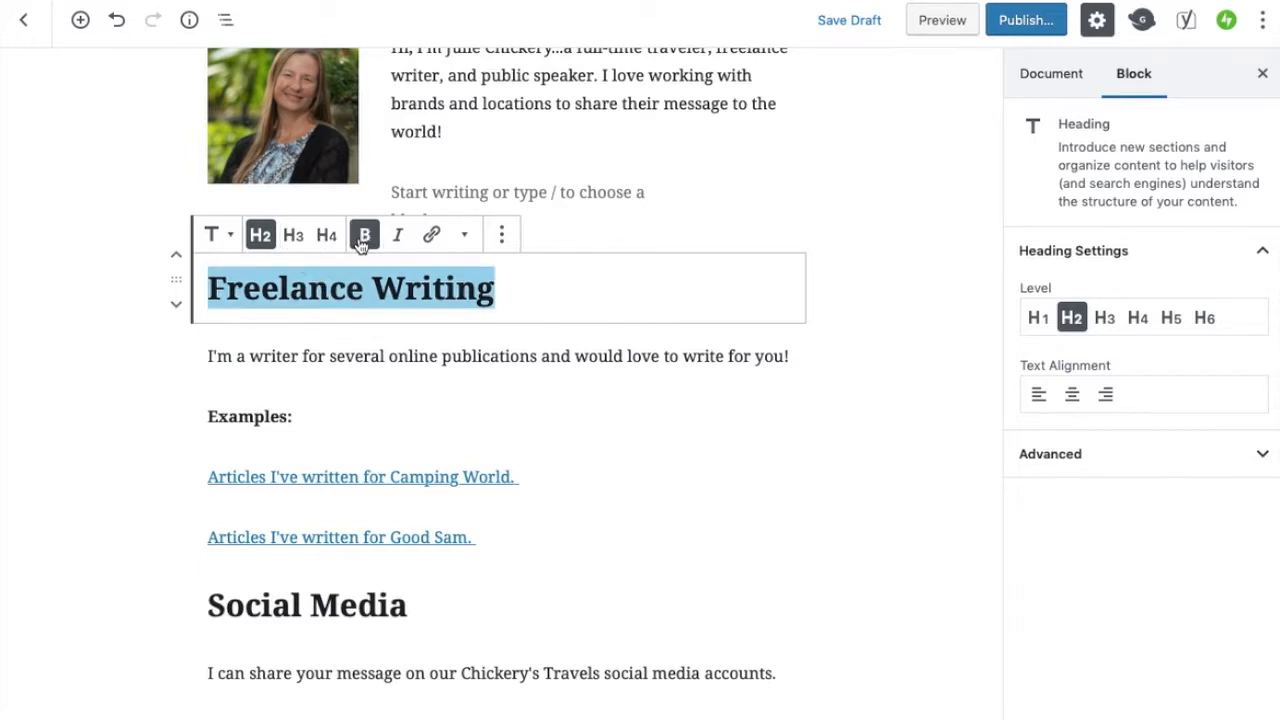
pyautogui.click(295, 240)
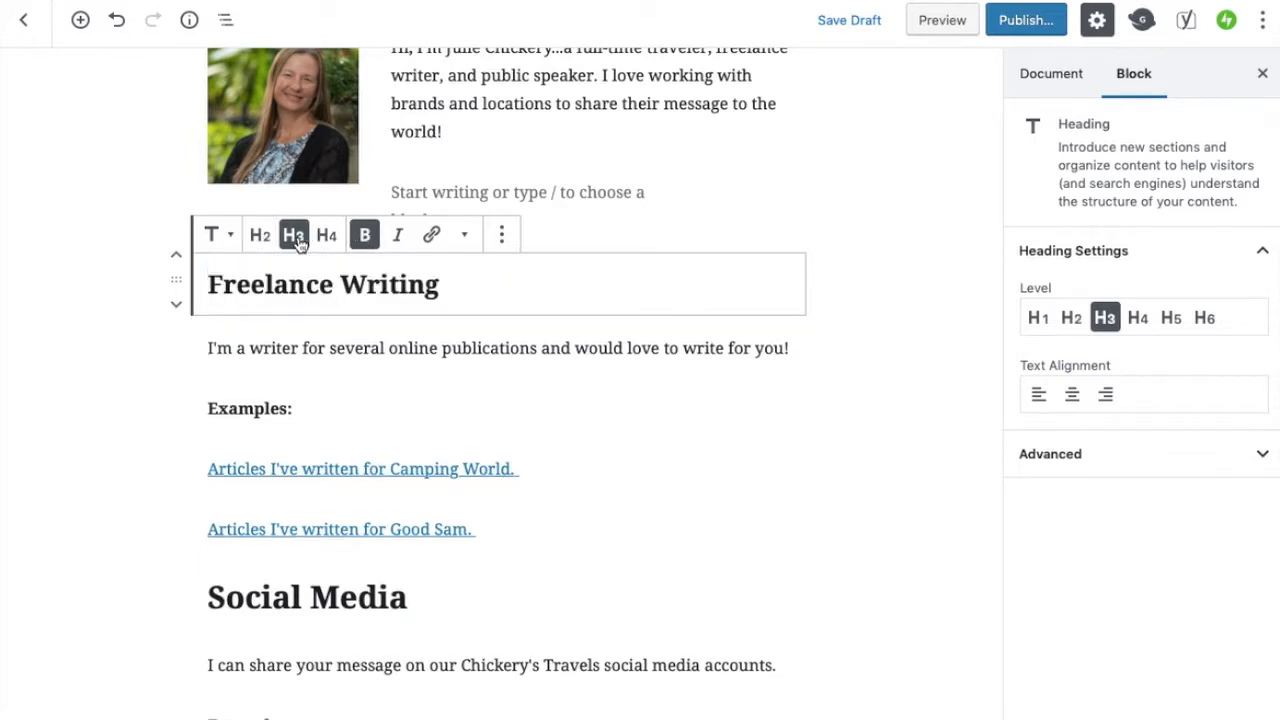
pyautogui.tripleClick(286, 289)
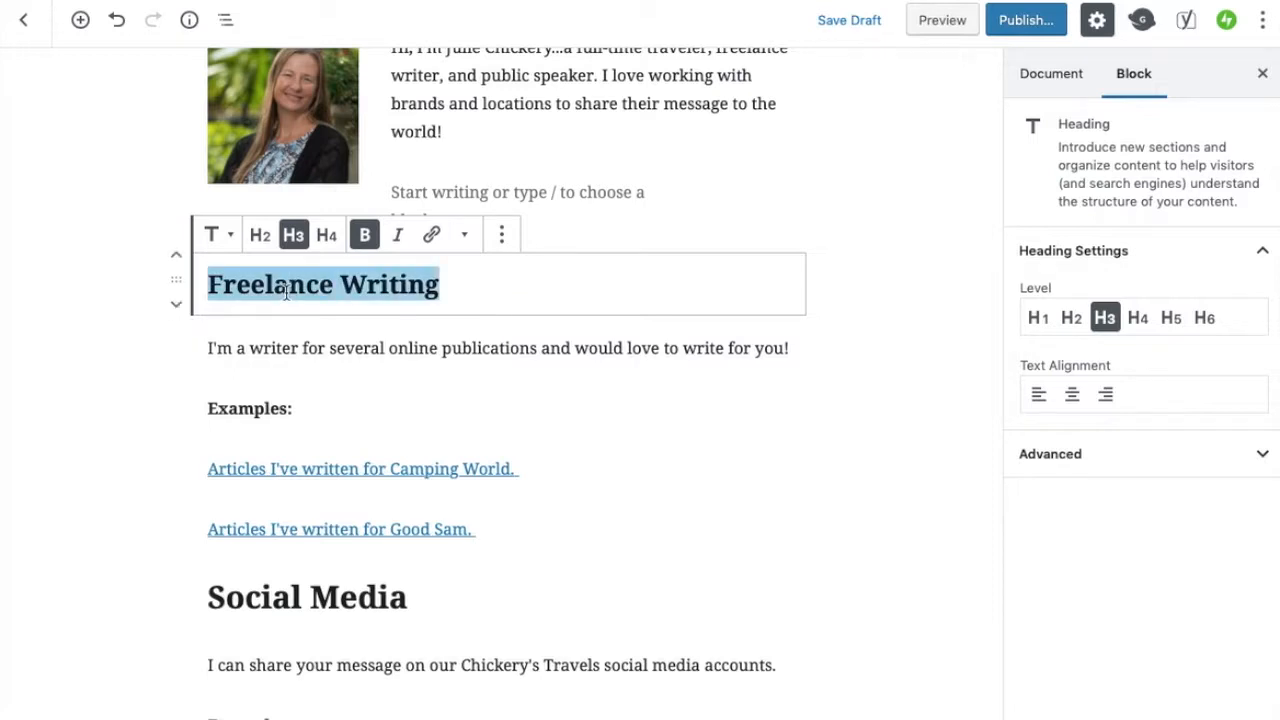
pyautogui.click(235, 248)
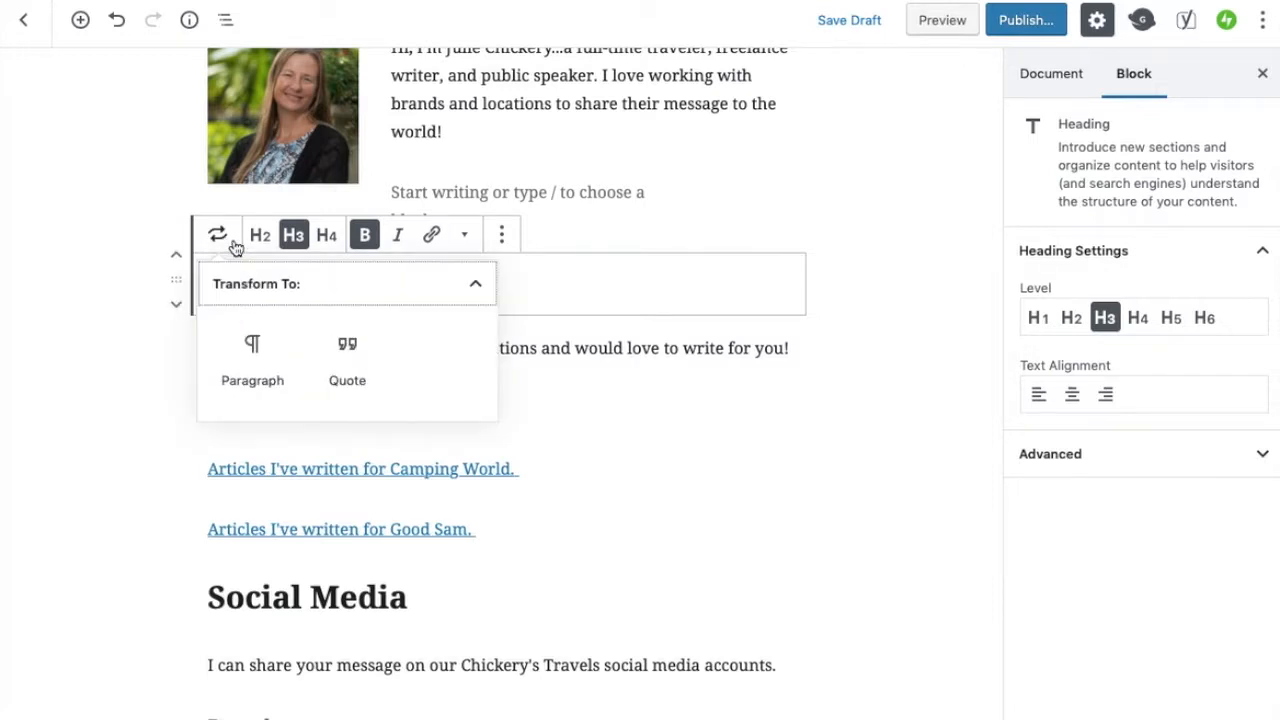
pyautogui.click(566, 283)
pyautogui.click(237, 248)
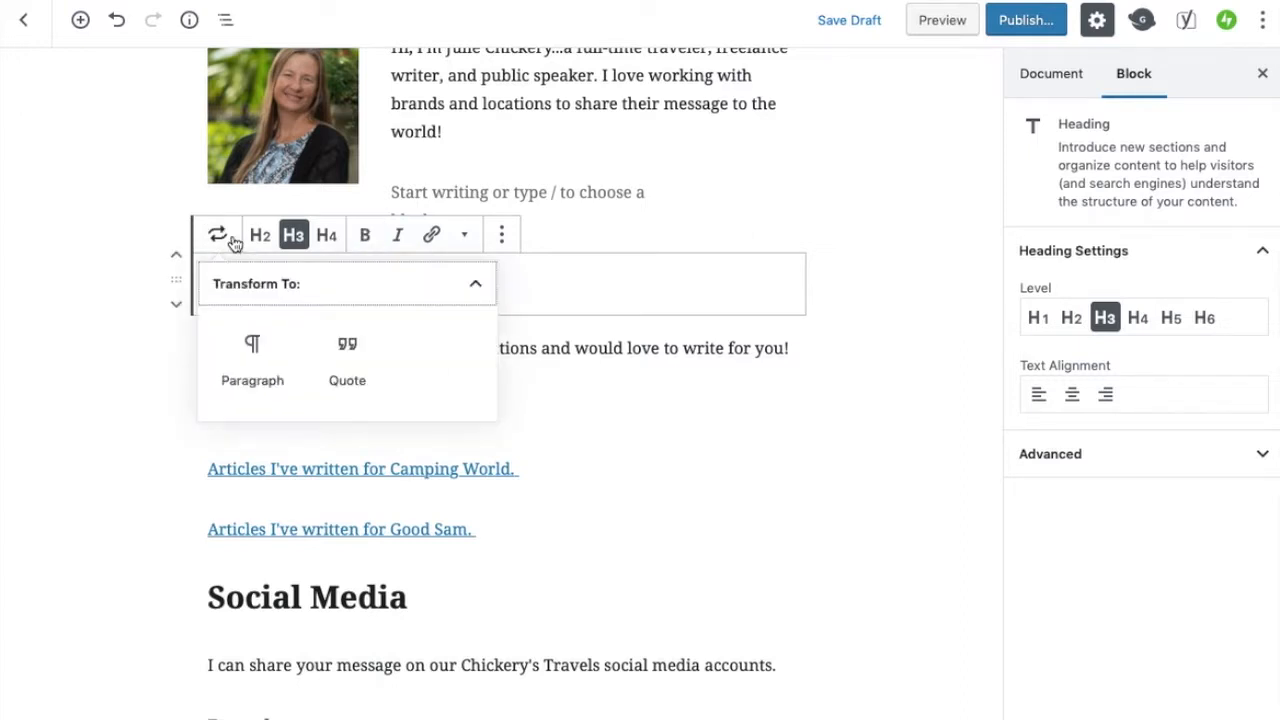
pyautogui.click(249, 362)
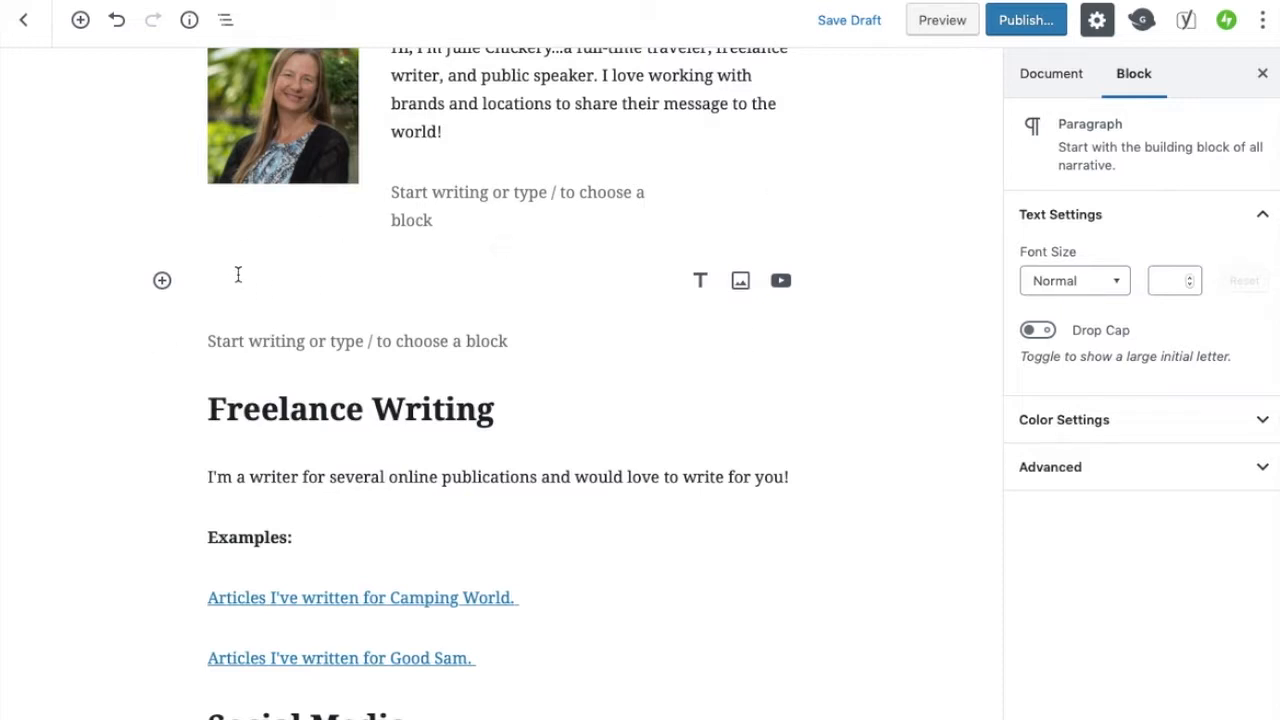
# Delete the empty paragraph blocks above the Freelance Writing heading
pyautogui.scroll(-3, 428, 307)
pyautogui.scroll(2, 428, 307)
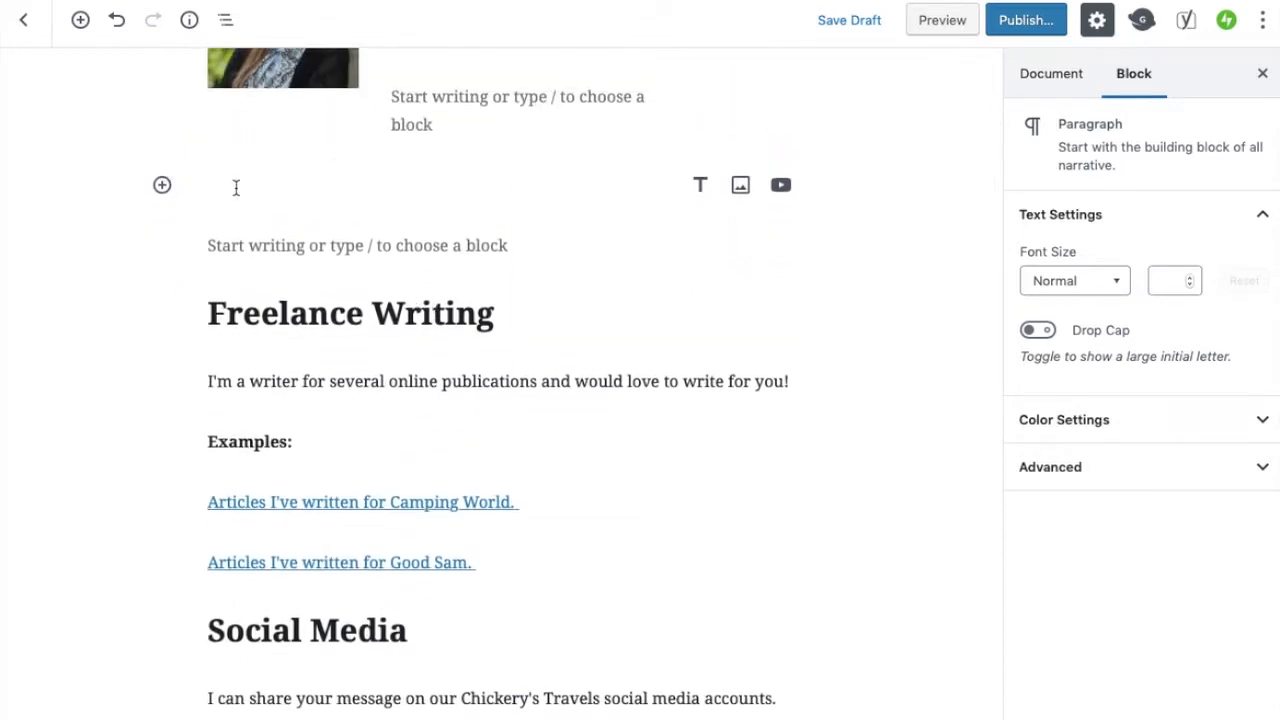
pyautogui.press('BackSpace')
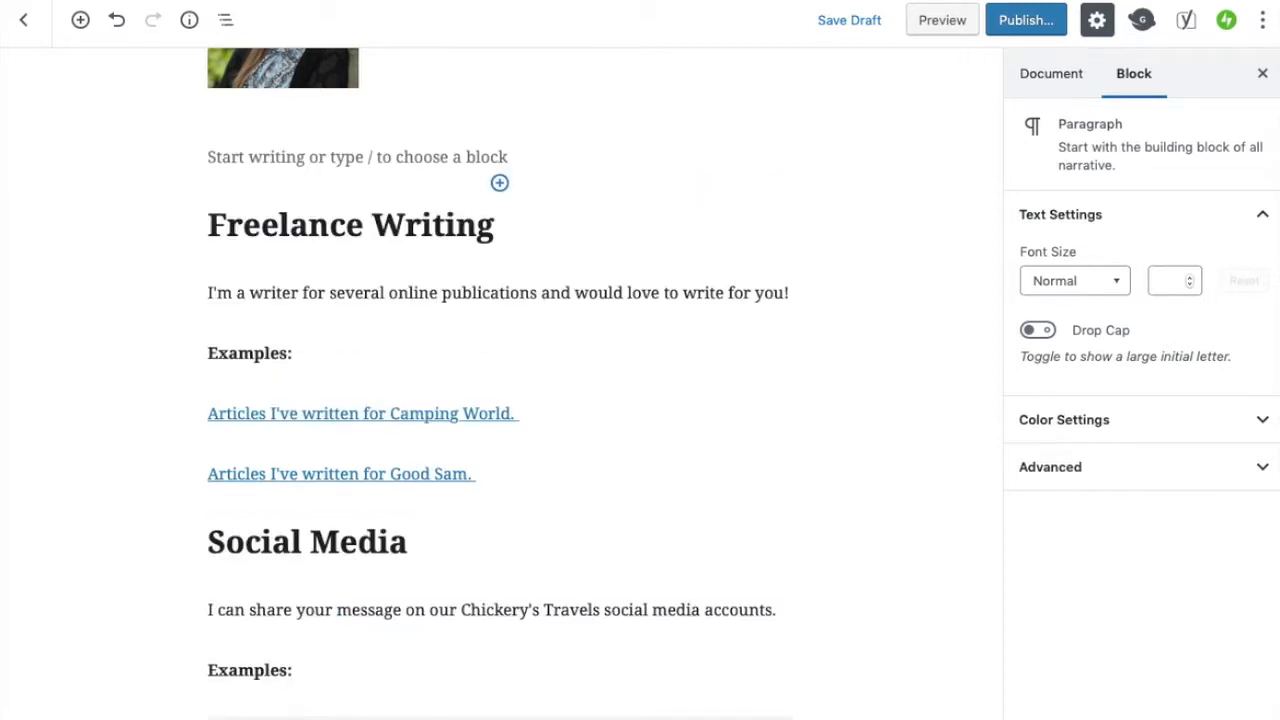
pyautogui.click(234, 152)
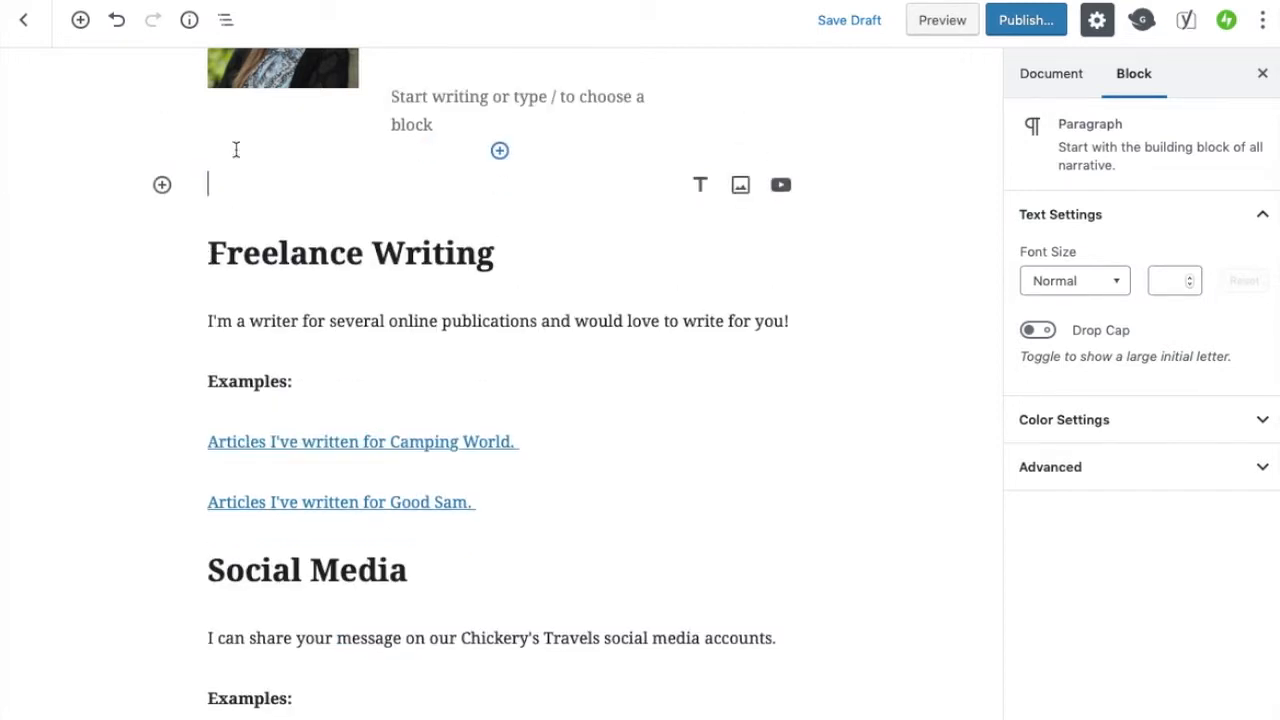
pyautogui.press('BackSpace')
# Move the Social Media heading up so it sits above the Freelance Writing section
pyautogui.scroll(2, 451, 217)
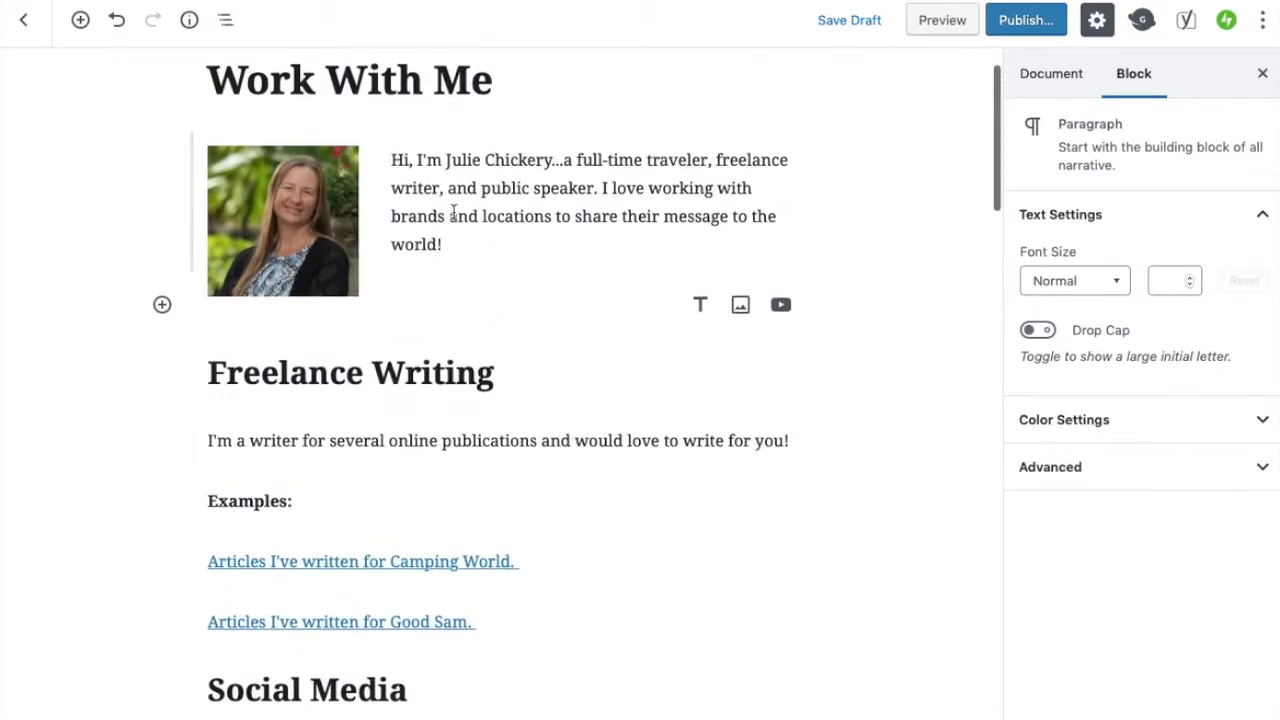
pyautogui.scroll(-5, 451, 211)
pyautogui.scroll(1, 453, 212)
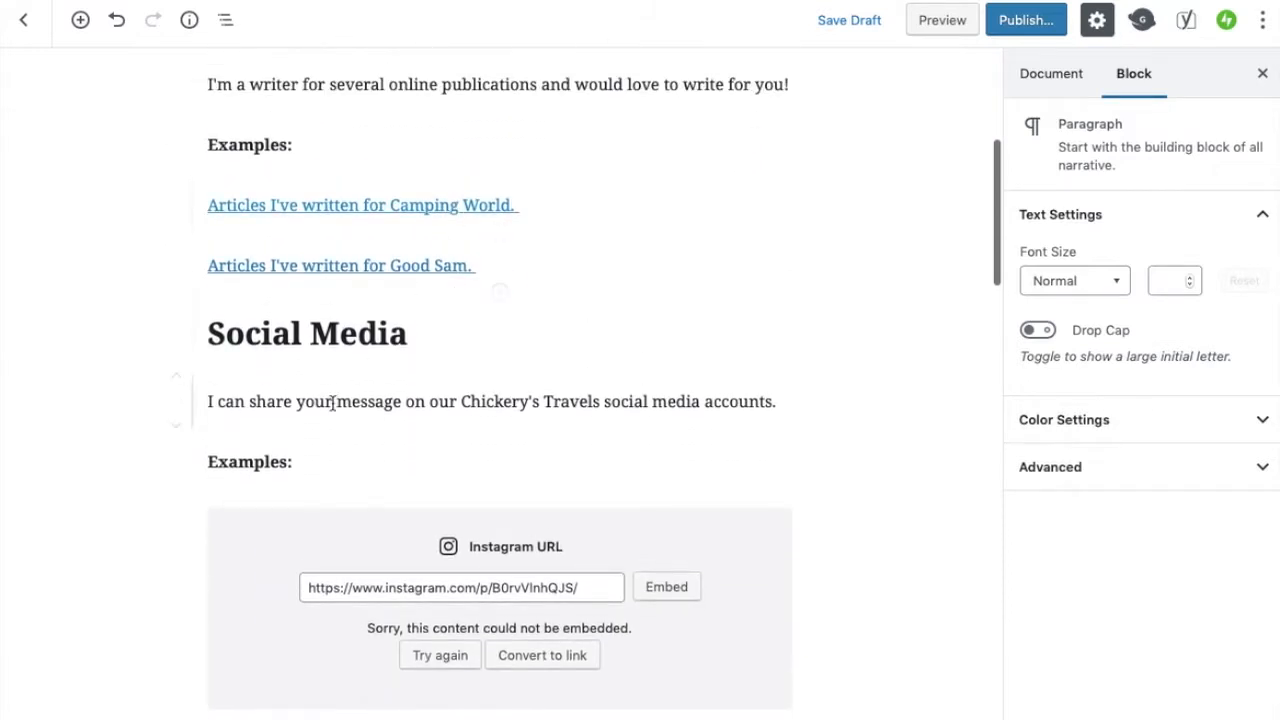
pyautogui.moveTo(189, 294)
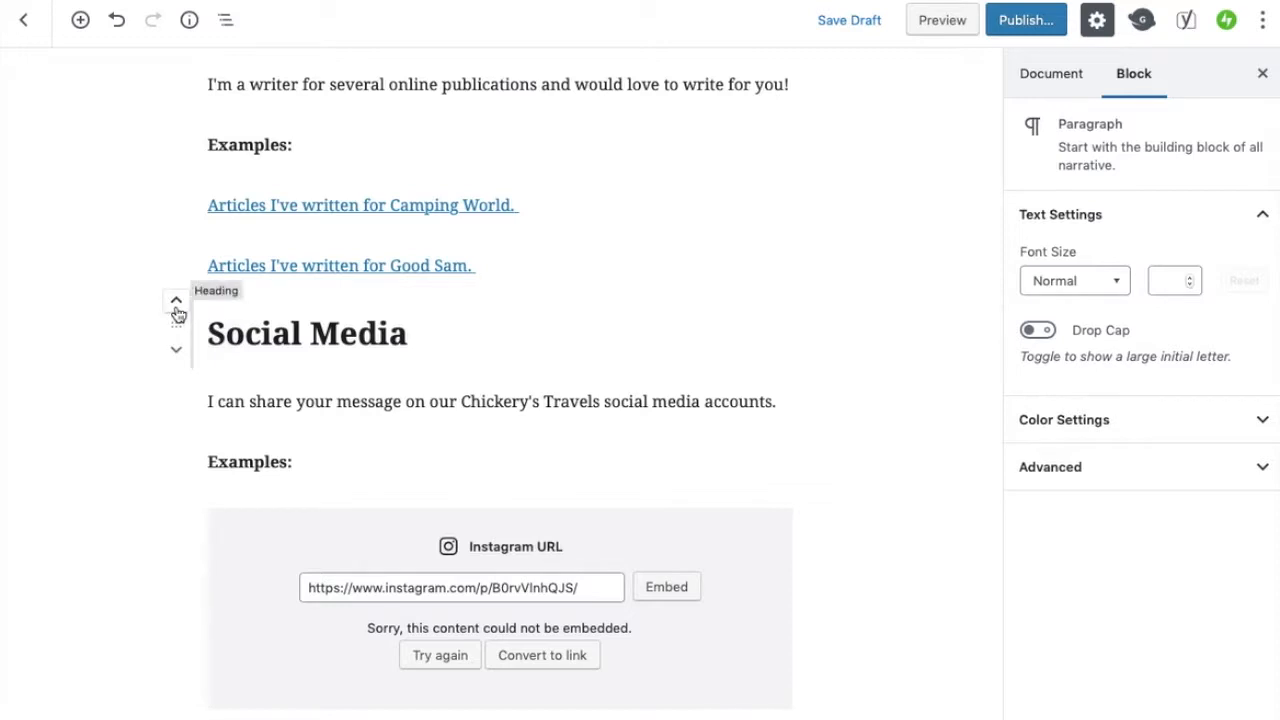
pyautogui.click(178, 315)
pyautogui.click(176, 333)
pyautogui.click(176, 333)
pyautogui.click(176, 333)
pyautogui.click(176, 333)
pyautogui.click(176, 333)
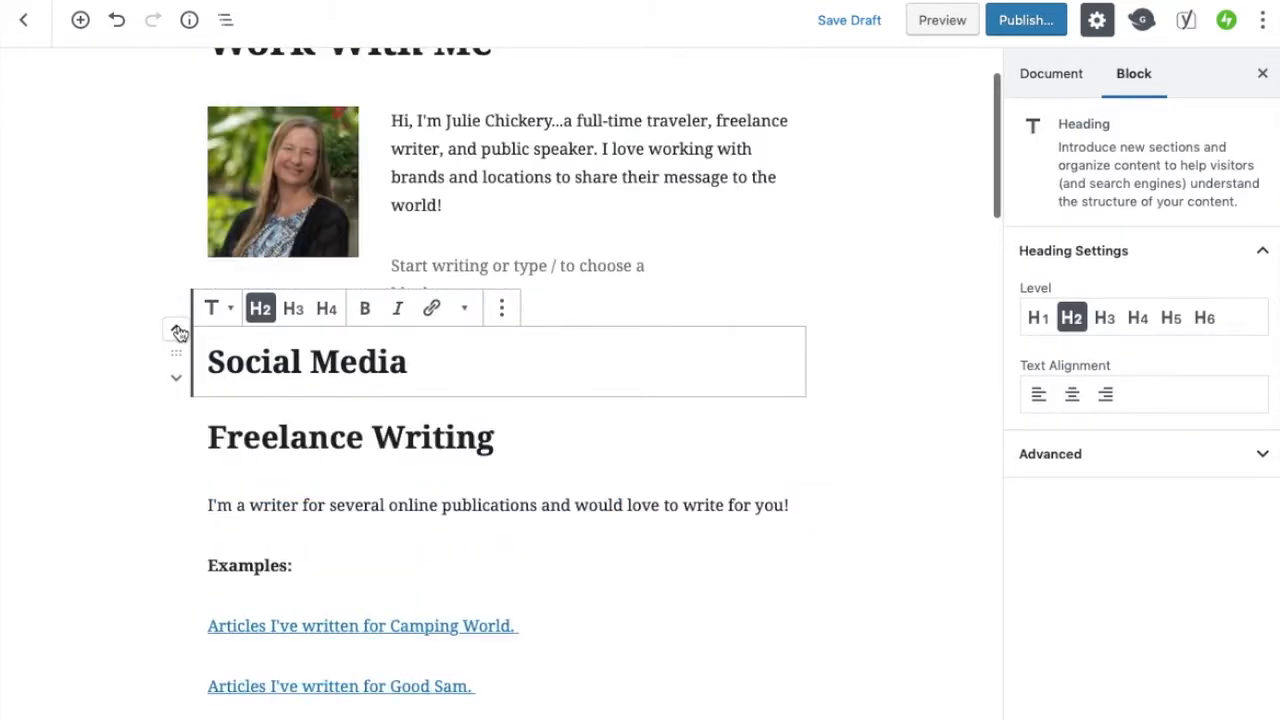
# Rename the bold Examples label in the Social Media area to "Instagram:"
pyautogui.scroll(-3, 146, 537)
pyautogui.scroll(-3, 146, 533)
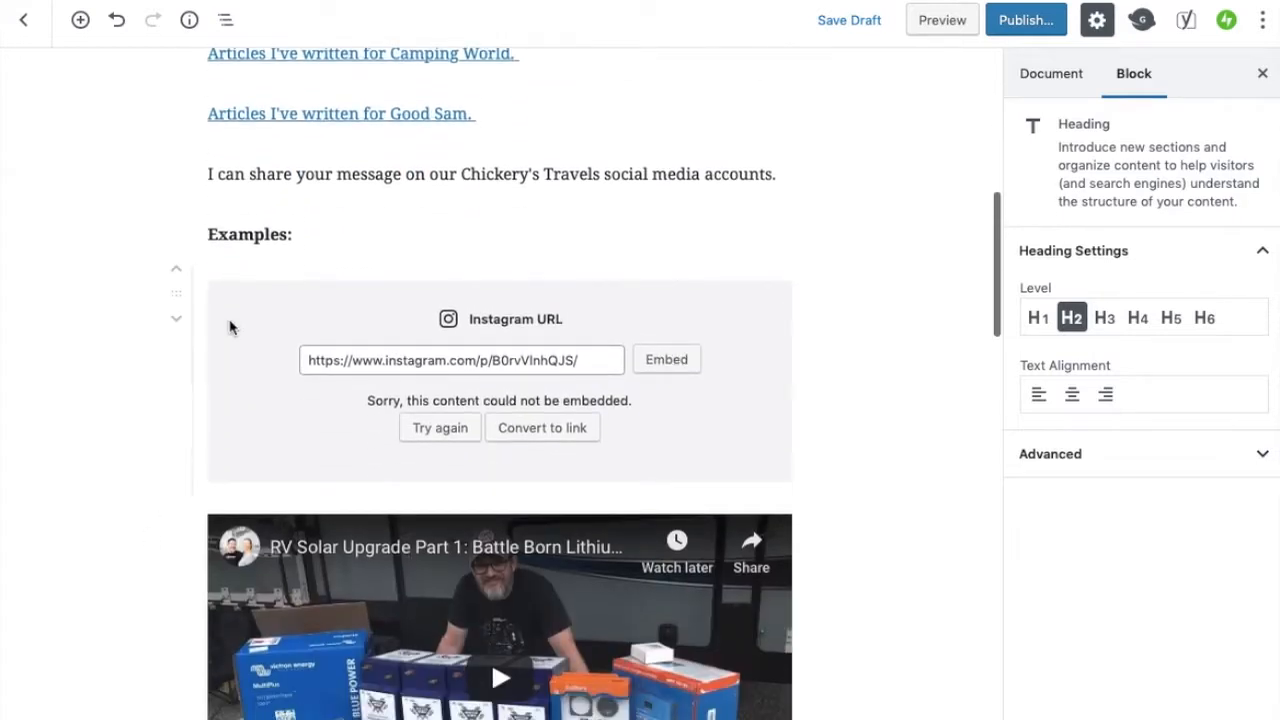
pyautogui.tripleClick(251, 241)
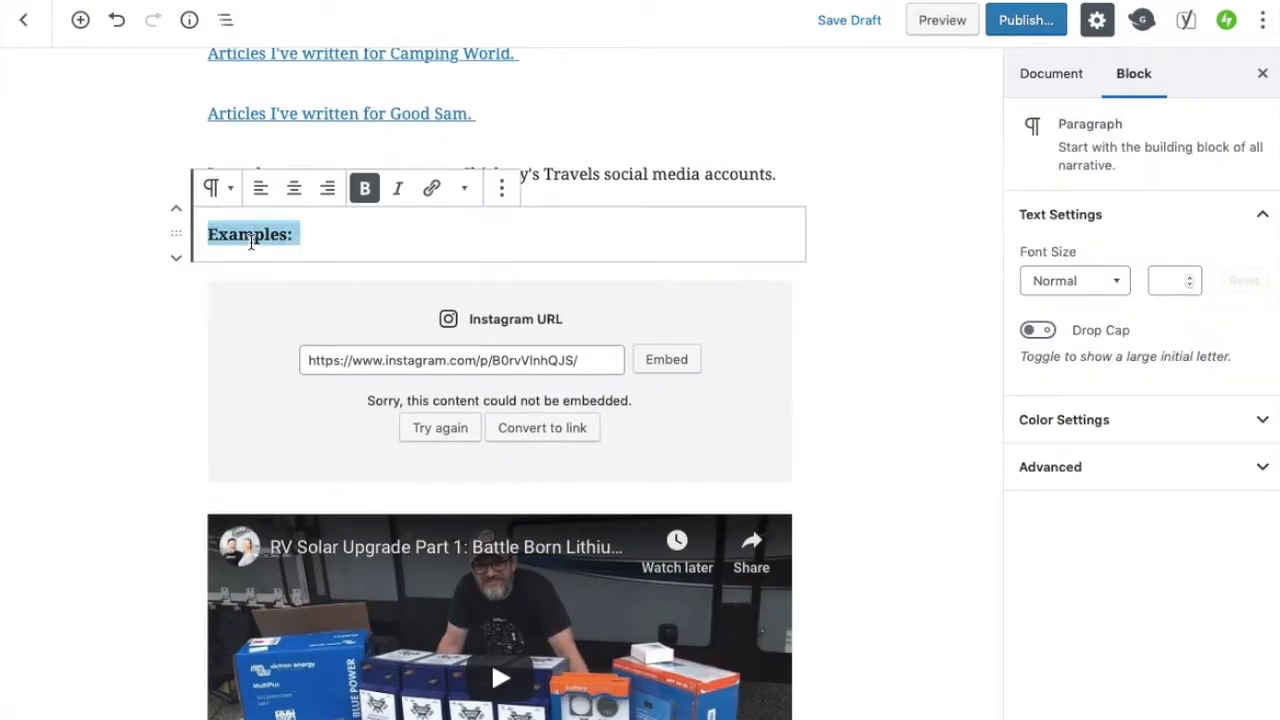
pyautogui.doubleClick(252, 240)
pyautogui.write('Instagram:')
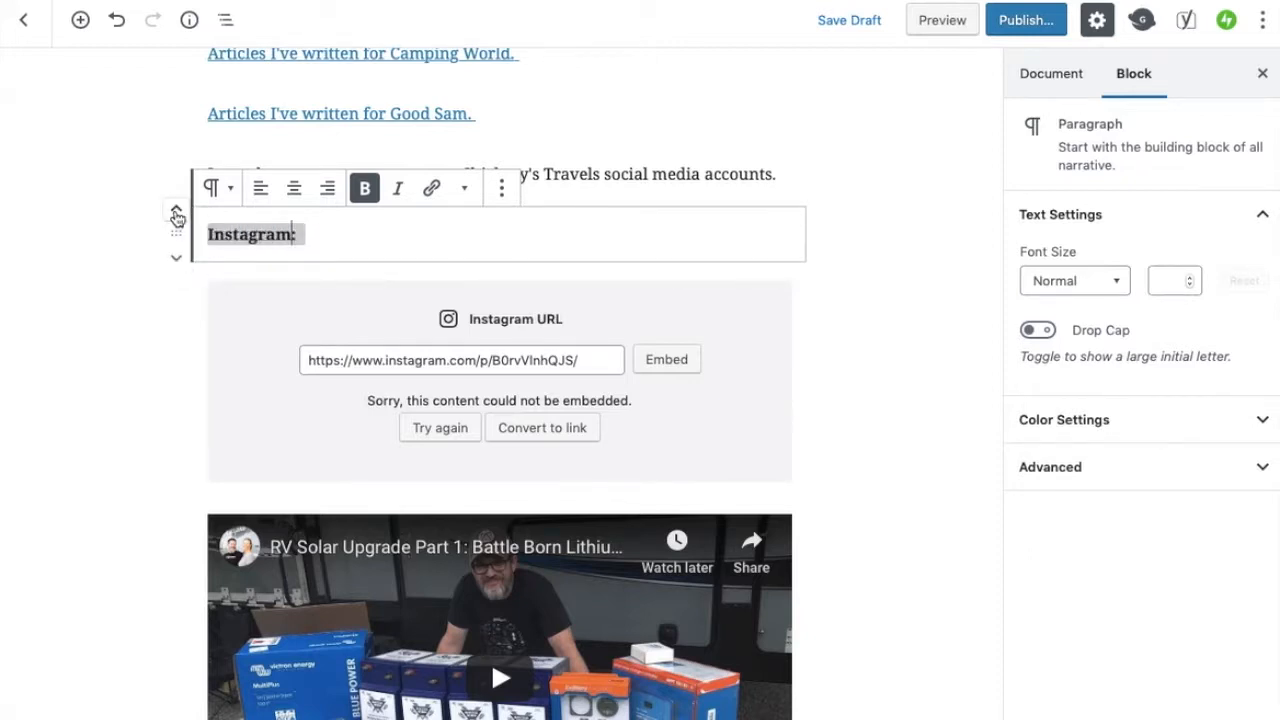
# Move the bold "Instagram:" line up to sit directly under the Social Media heading
pyautogui.click(176, 215)
pyautogui.click(176, 215)
pyautogui.click(176, 215)
pyautogui.click(176, 215)
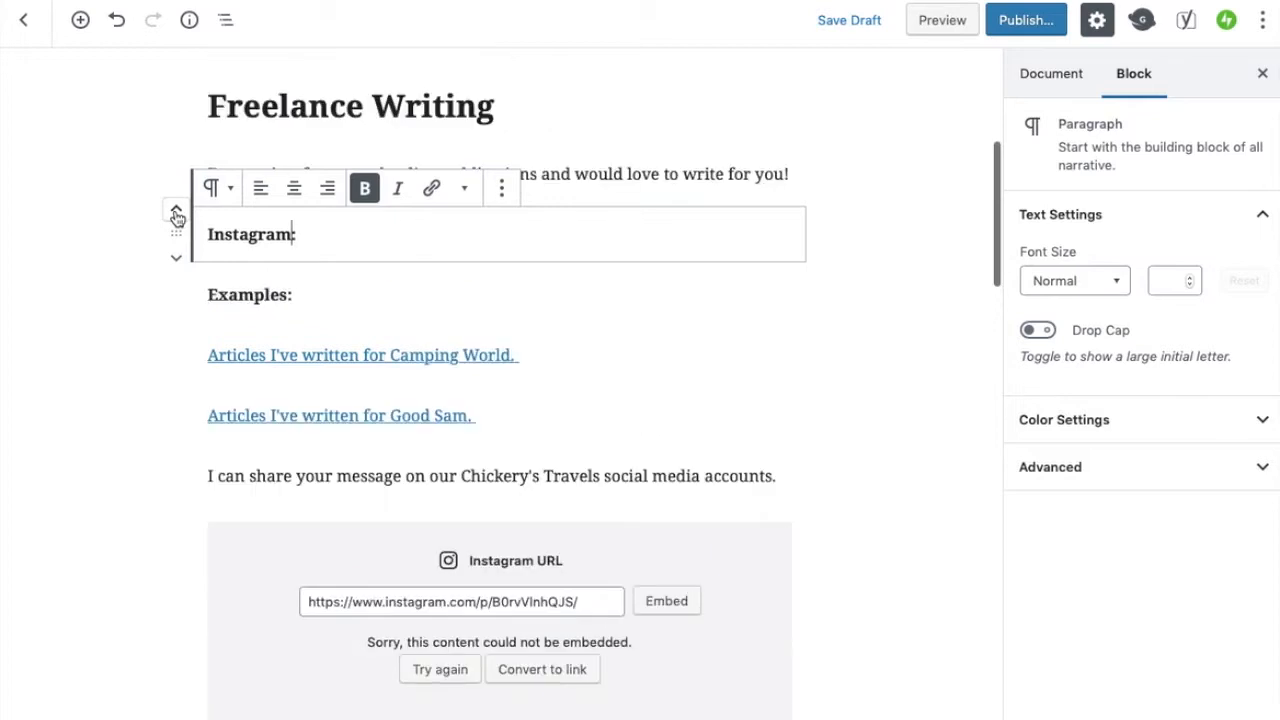
pyautogui.click(176, 215)
pyautogui.click(176, 215)
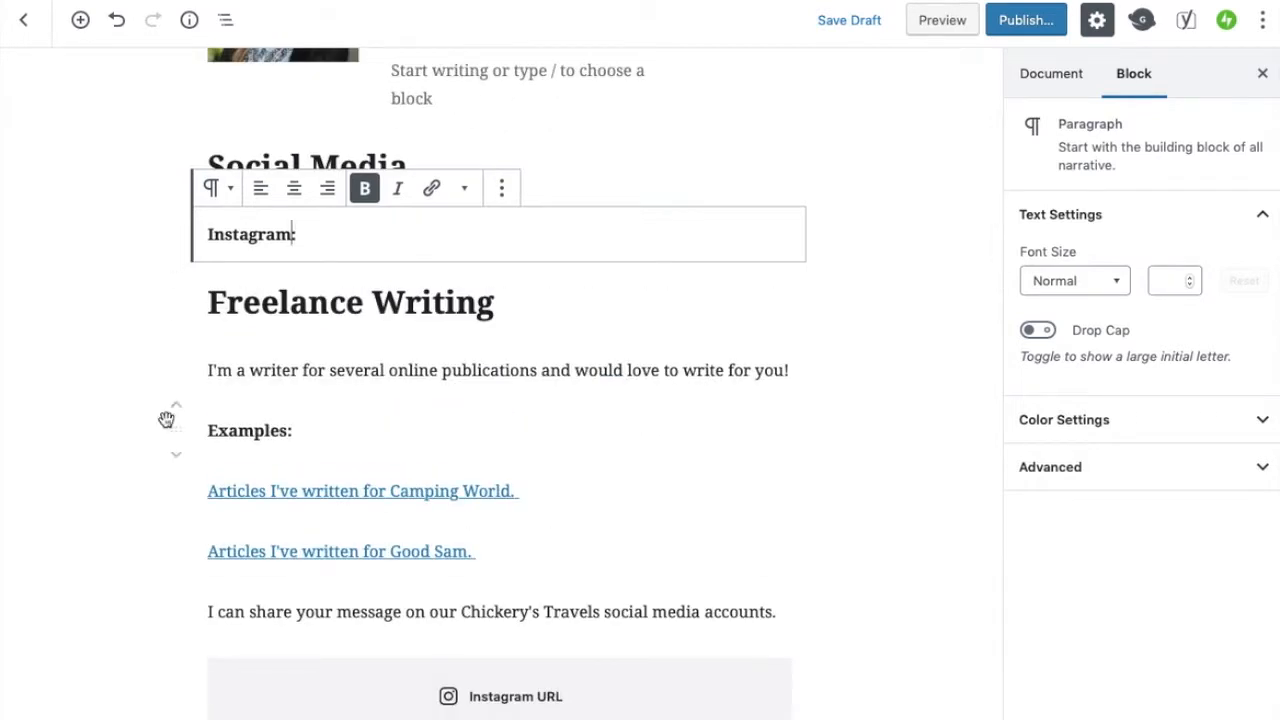
# Move the Instagram embed up into the Social Media section
pyautogui.scroll(-5, 166, 420)
pyautogui.click(176, 290)
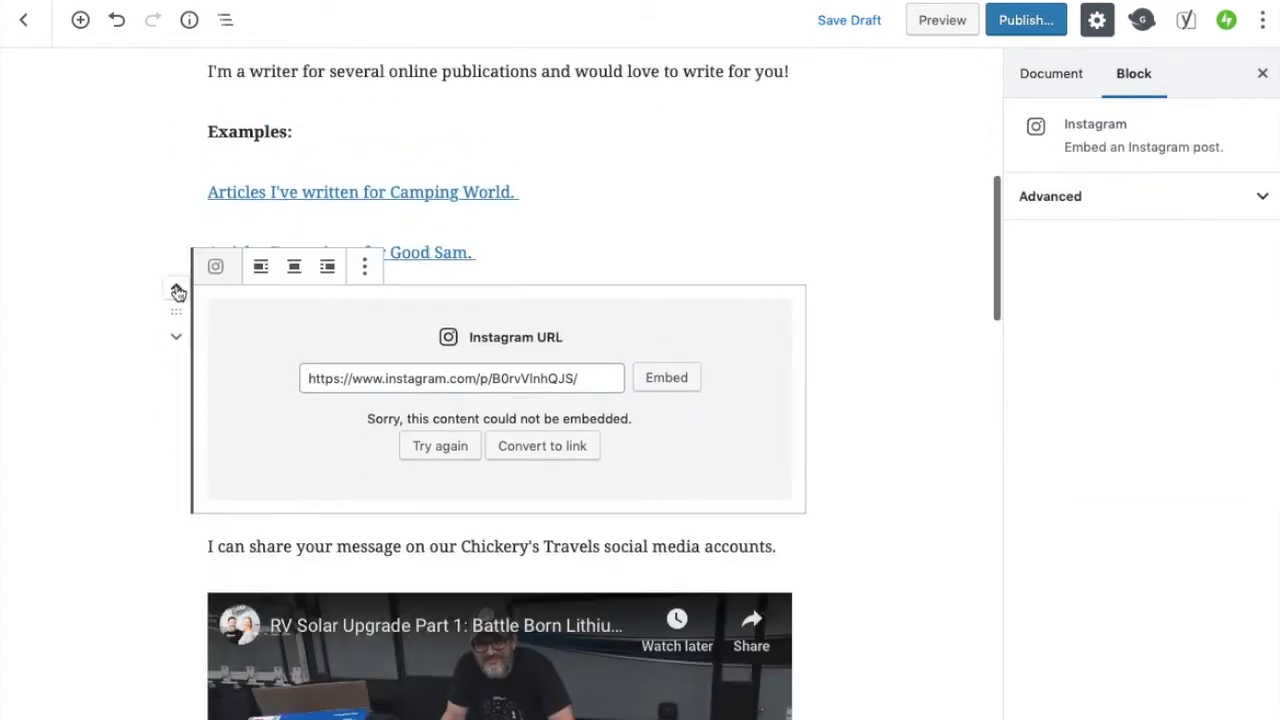
pyautogui.click(176, 290)
pyautogui.click(176, 290)
pyautogui.click(176, 290)
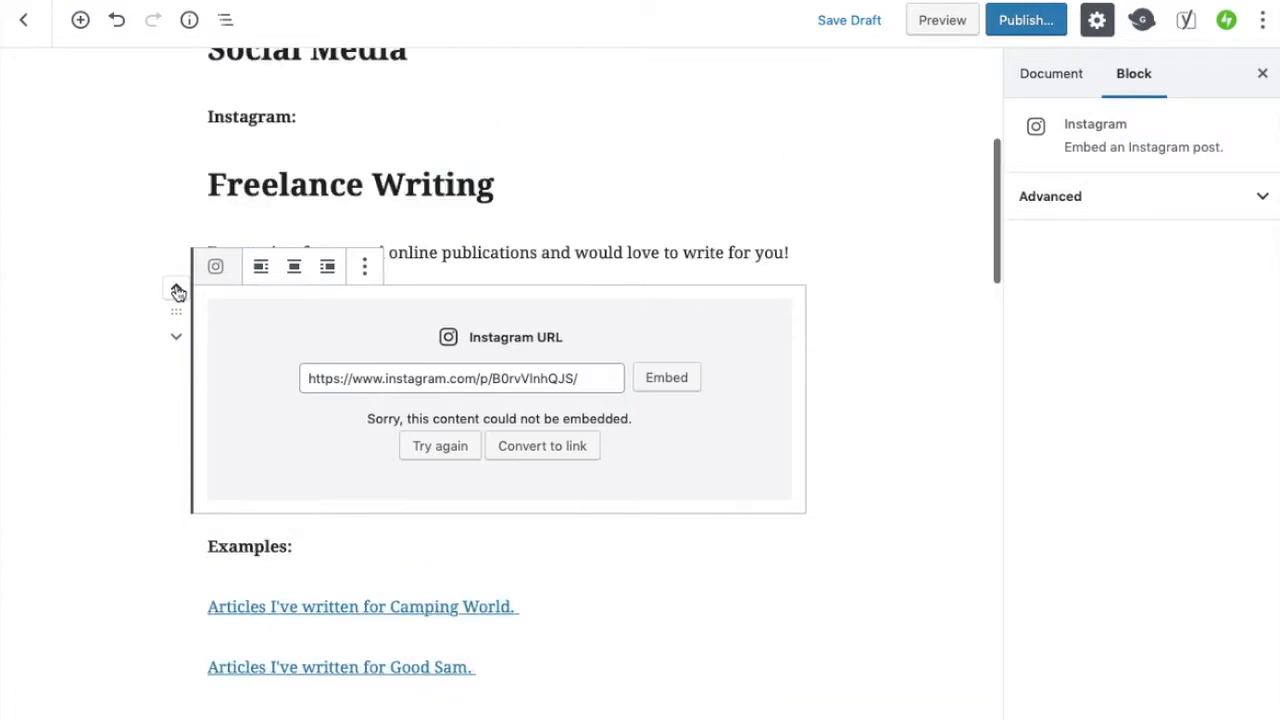
# Move the YouTube video embed up into the Social Media section
pyautogui.scroll(-5, 131, 451)
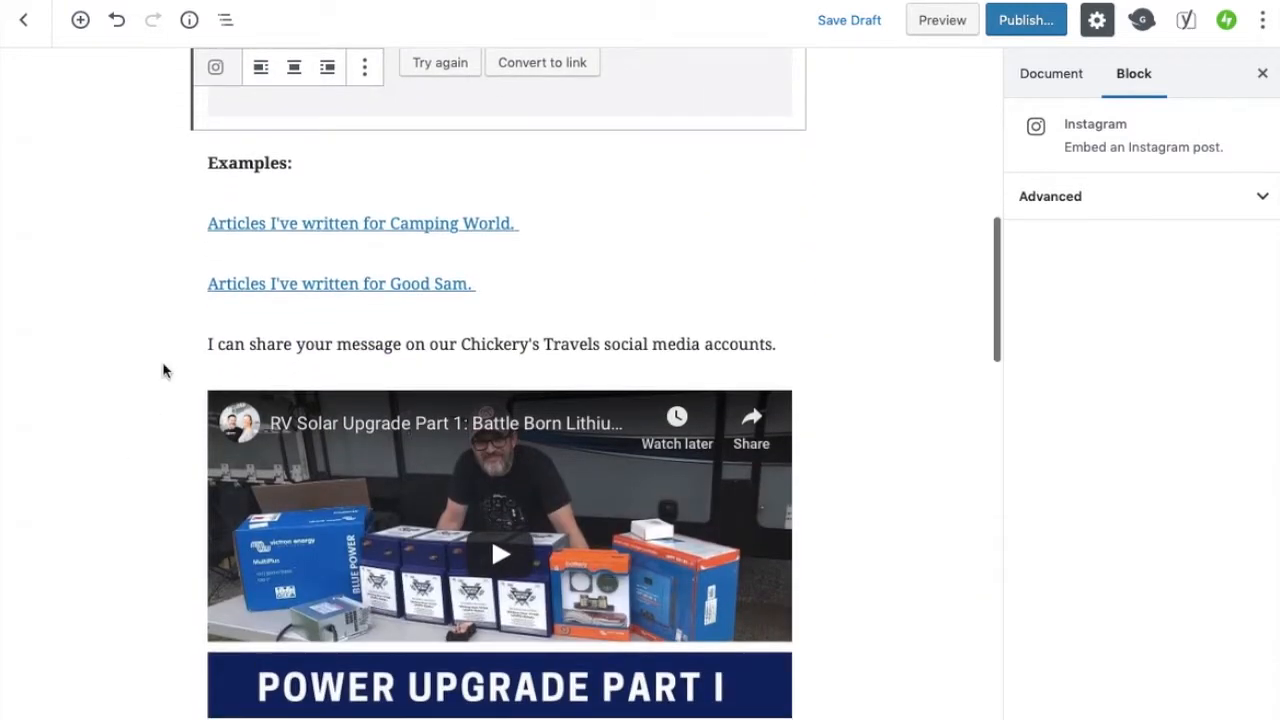
pyautogui.click(177, 382)
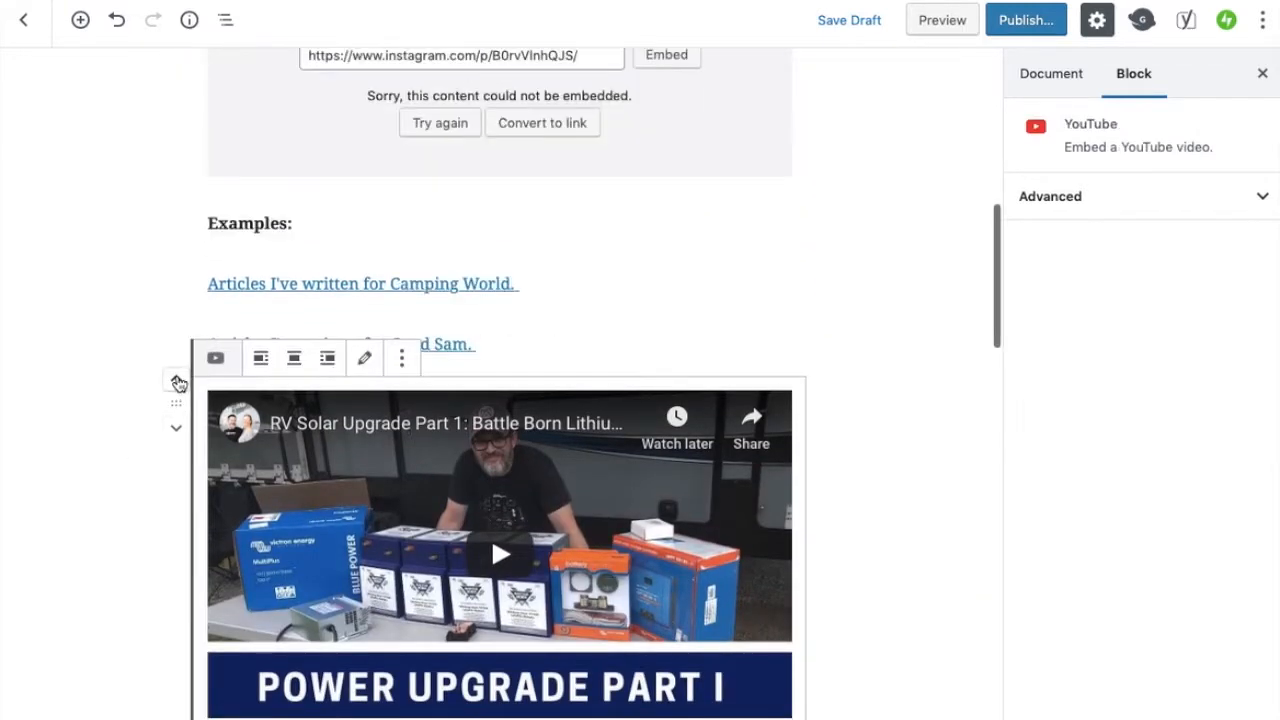
pyautogui.click(177, 382)
pyautogui.click(177, 382)
pyautogui.click(177, 382)
pyautogui.click(177, 382)
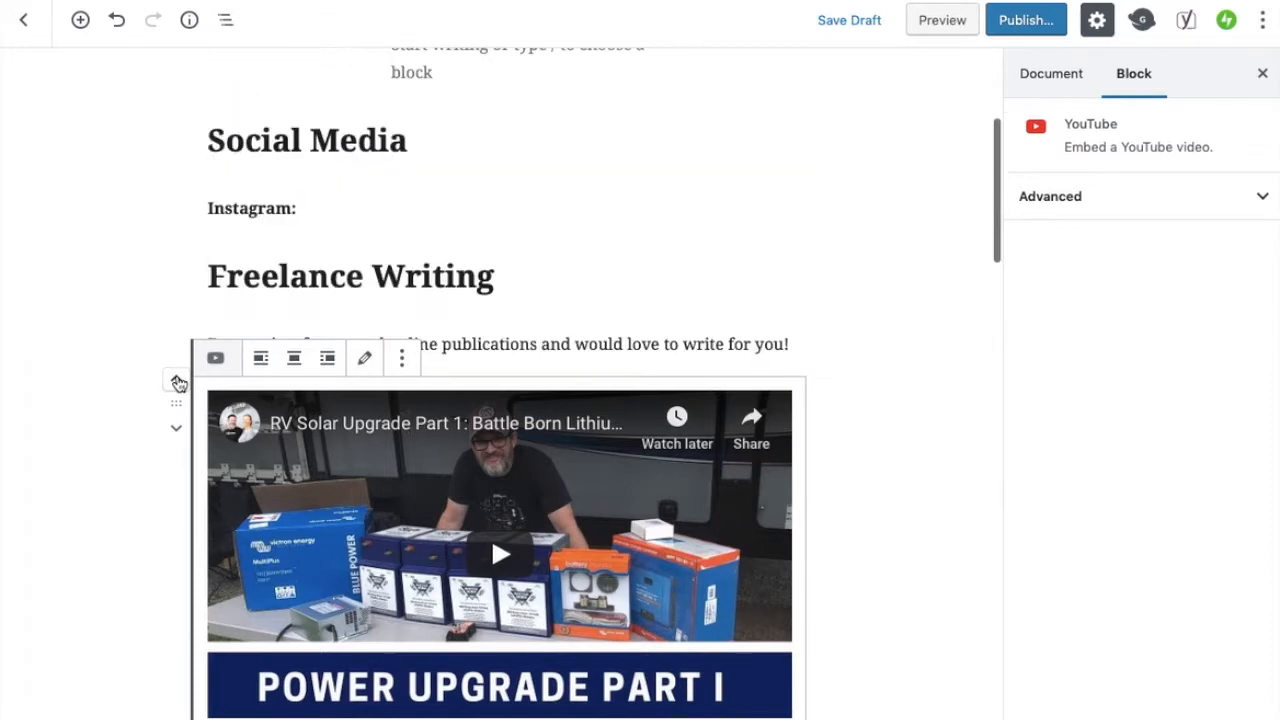
# Move the "I can share your message…" paragraph up to sit directly under the Social Media heading
pyautogui.scroll(-10, 195, 415)
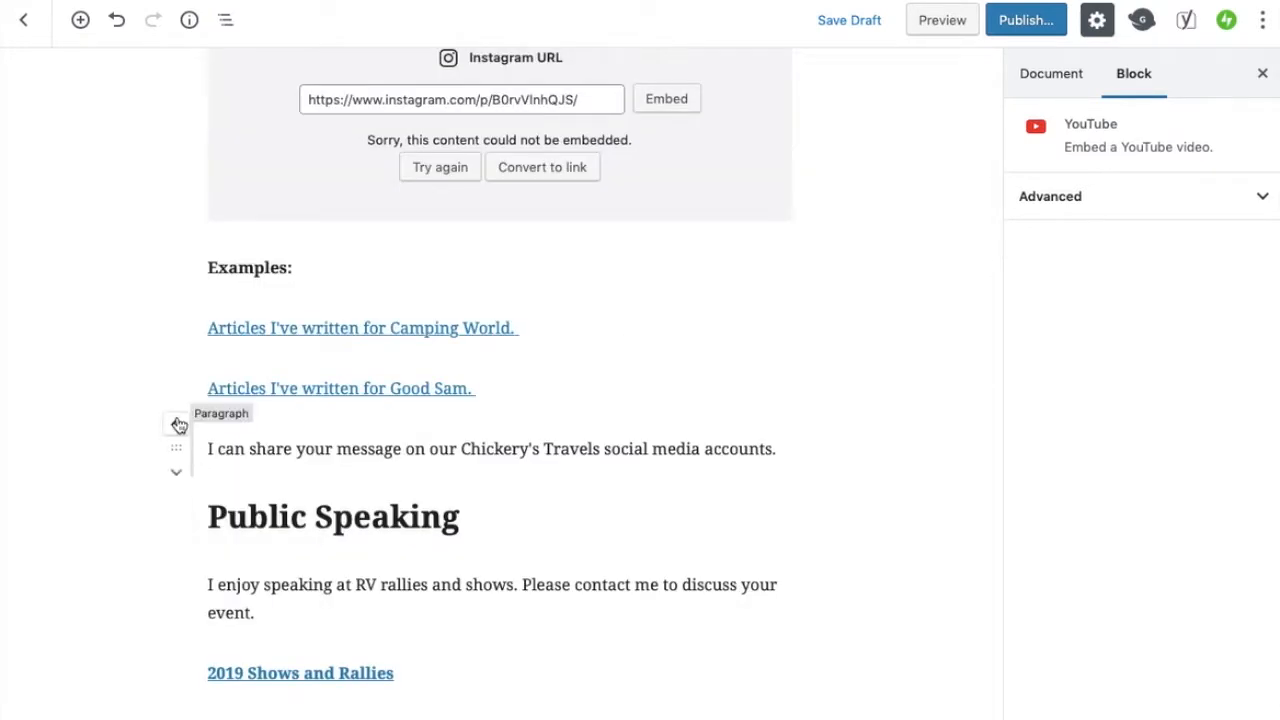
pyautogui.click(179, 425)
pyautogui.click(177, 415)
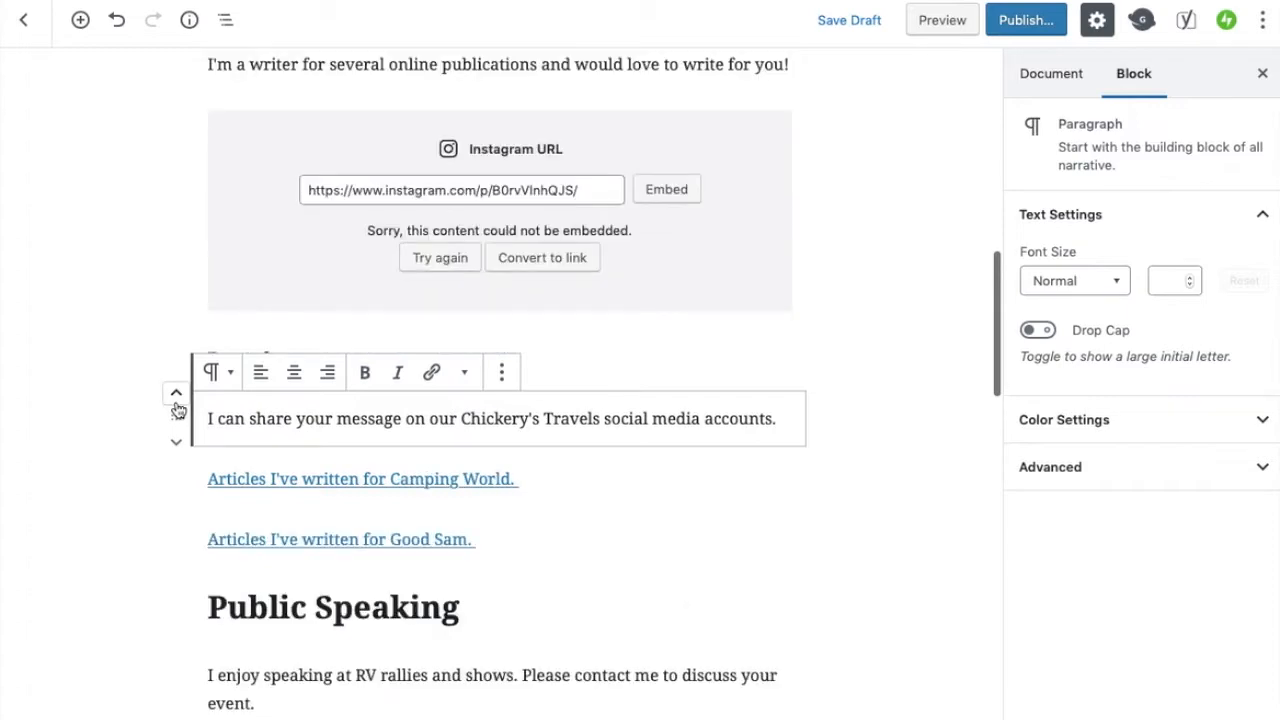
pyautogui.click(178, 410)
pyautogui.click(178, 410)
pyautogui.click(178, 410)
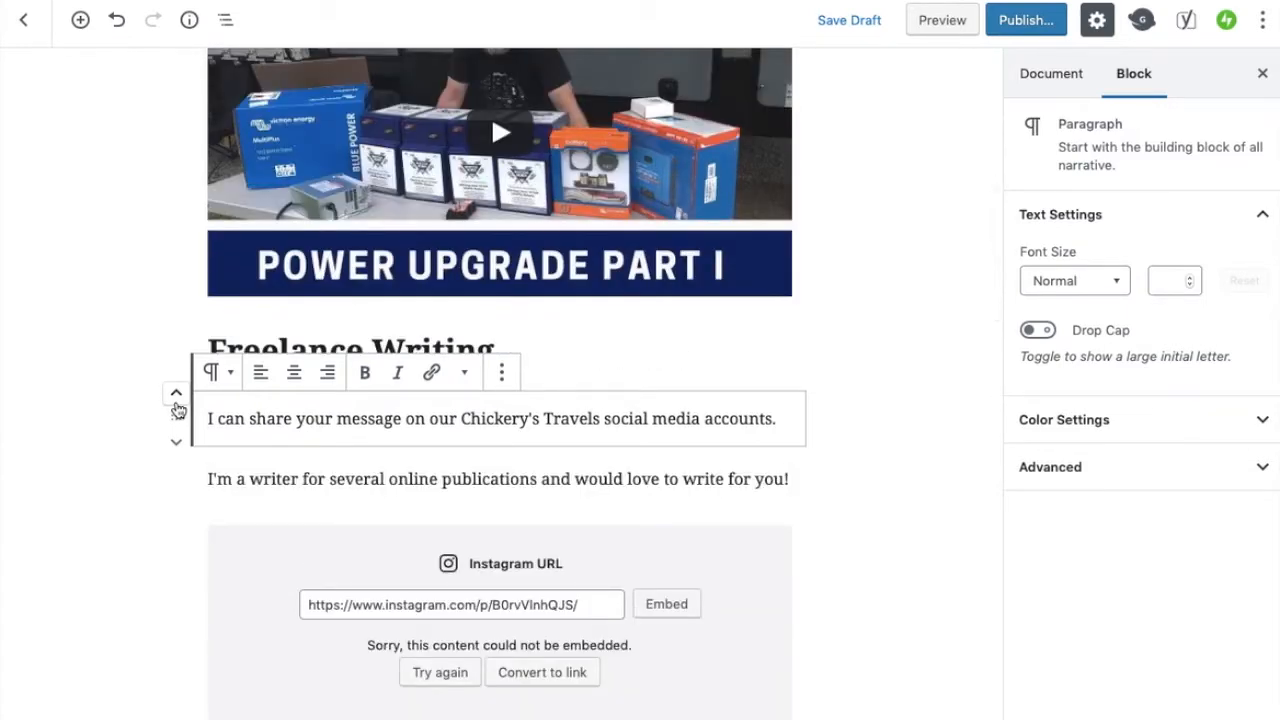
pyautogui.click(178, 410)
pyautogui.click(178, 410)
pyautogui.click(178, 410)
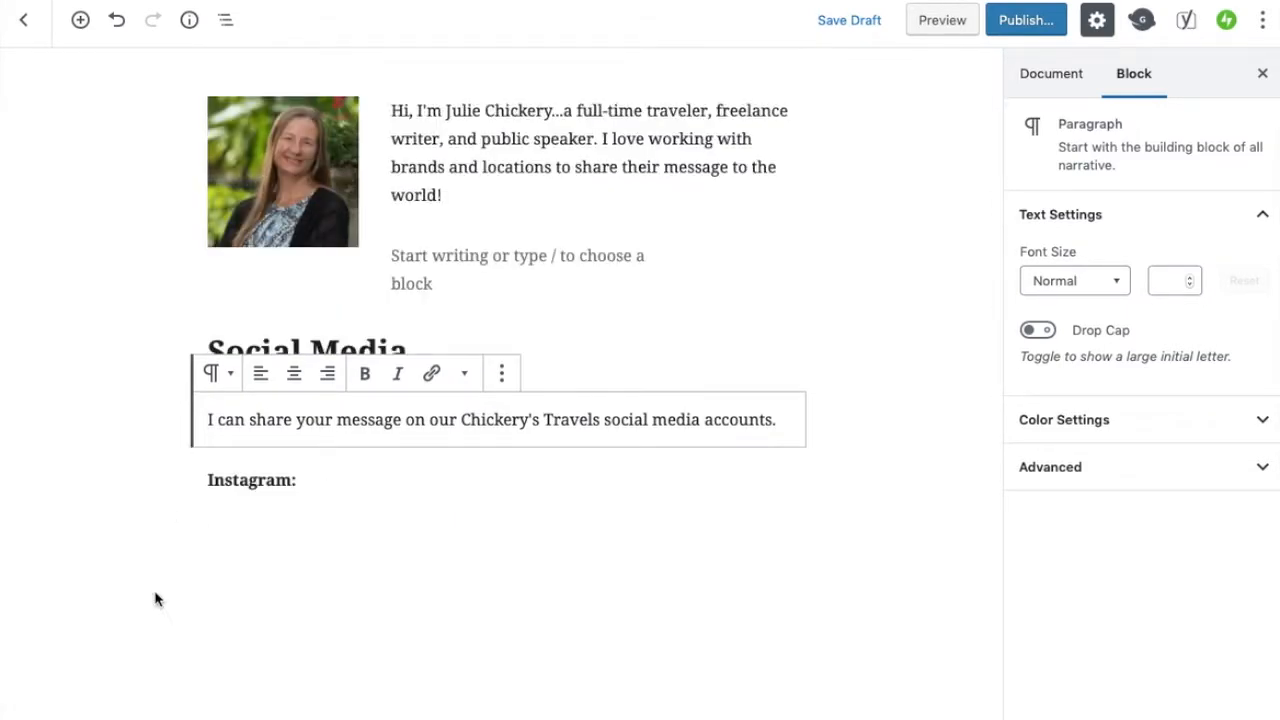
# Scroll through the reordered Social Media section to check the block order
pyautogui.click(937, 400)
pyautogui.scroll(-1, 910, 484)
pyautogui.scroll(-3, 910, 484)
pyautogui.scroll(2, 446, 331)
pyautogui.click(446, 331)
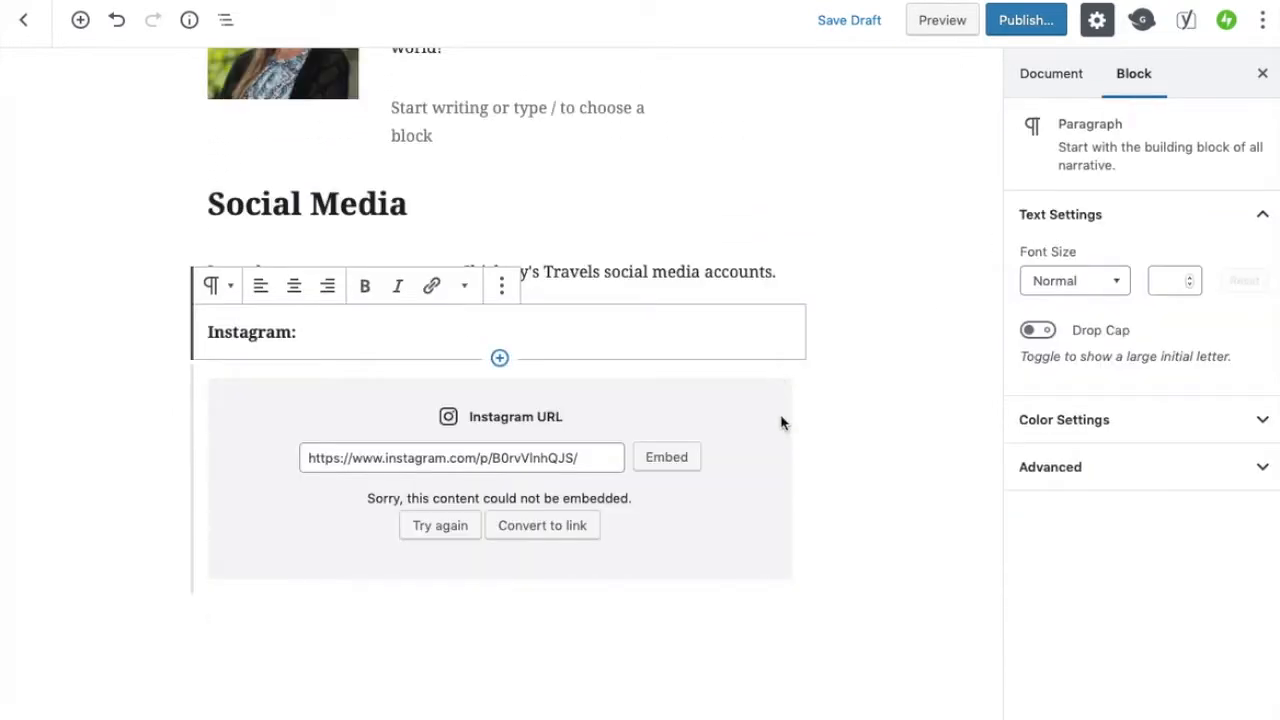
pyautogui.scroll(-3, 802, 500)
pyautogui.scroll(-3, 274, 548)
pyautogui.scroll(-5, 273, 544)
pyautogui.scroll(8, 273, 544)
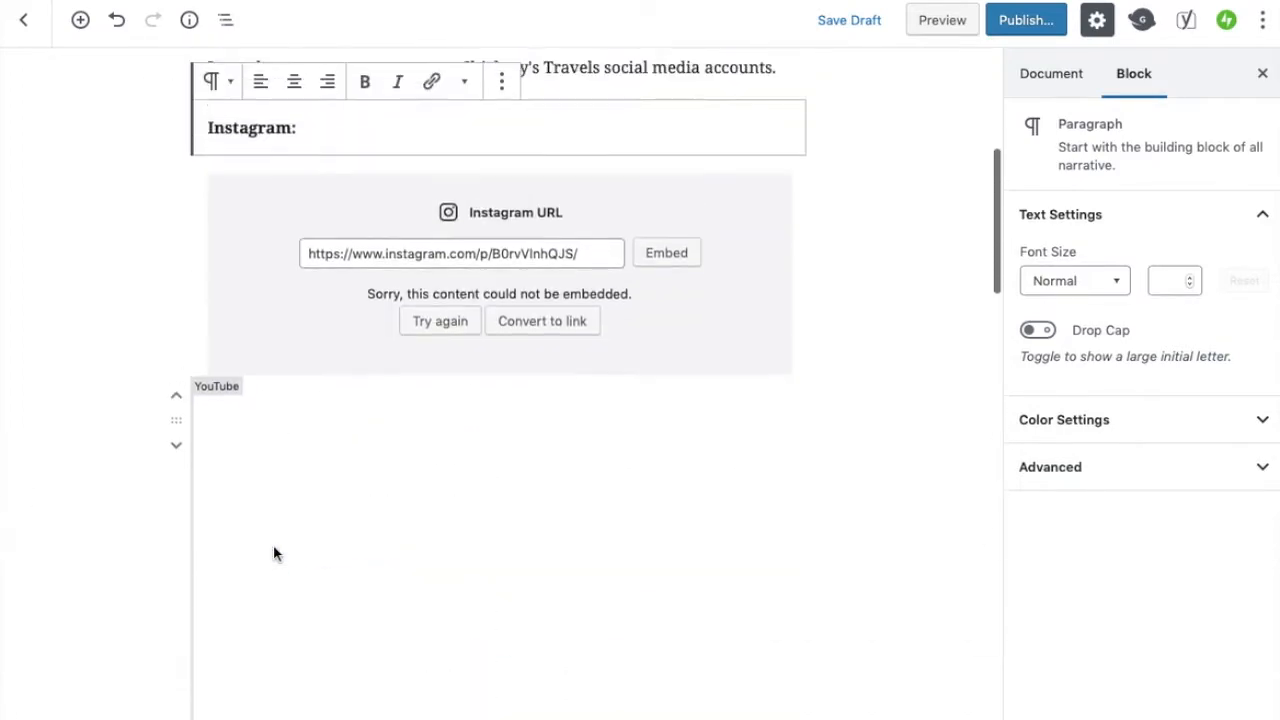
pyautogui.scroll(3, 240, 460)
pyautogui.scroll(3, 437, 260)
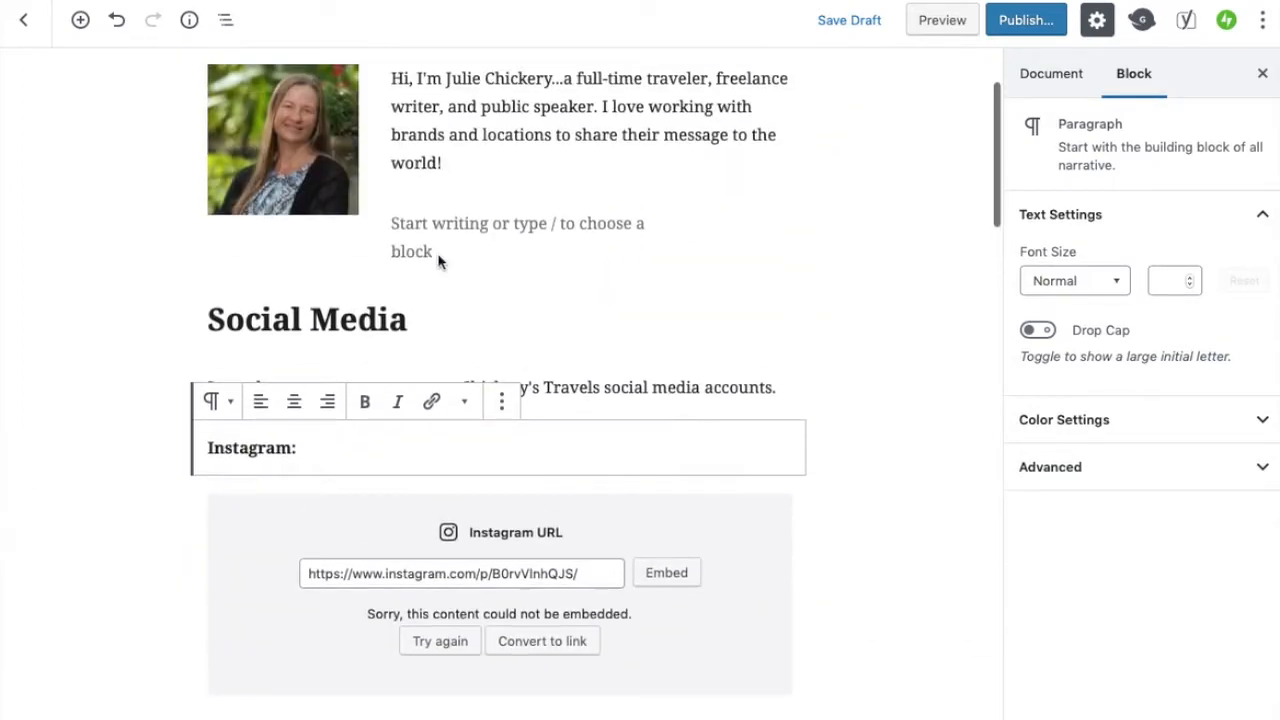
# Write a bold "YouTube:" label in the empty paragraph below the intro
pyautogui.click(441, 250)
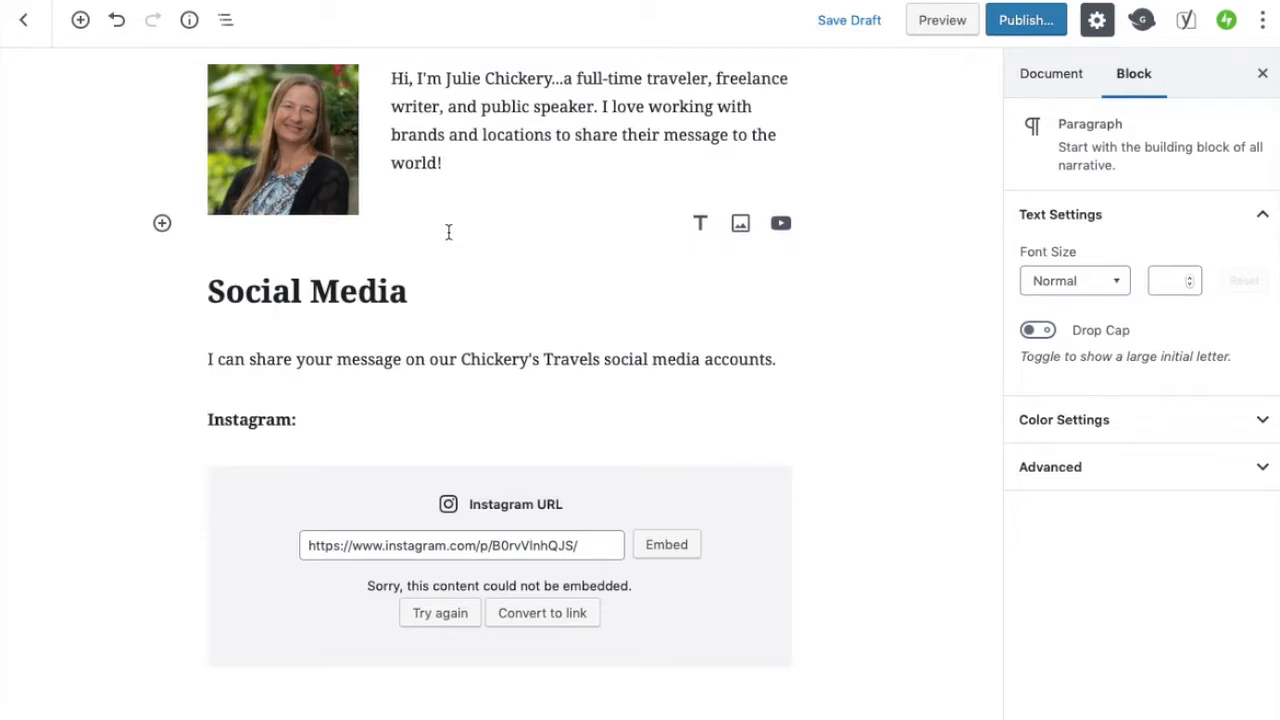
pyautogui.write('YouTube')
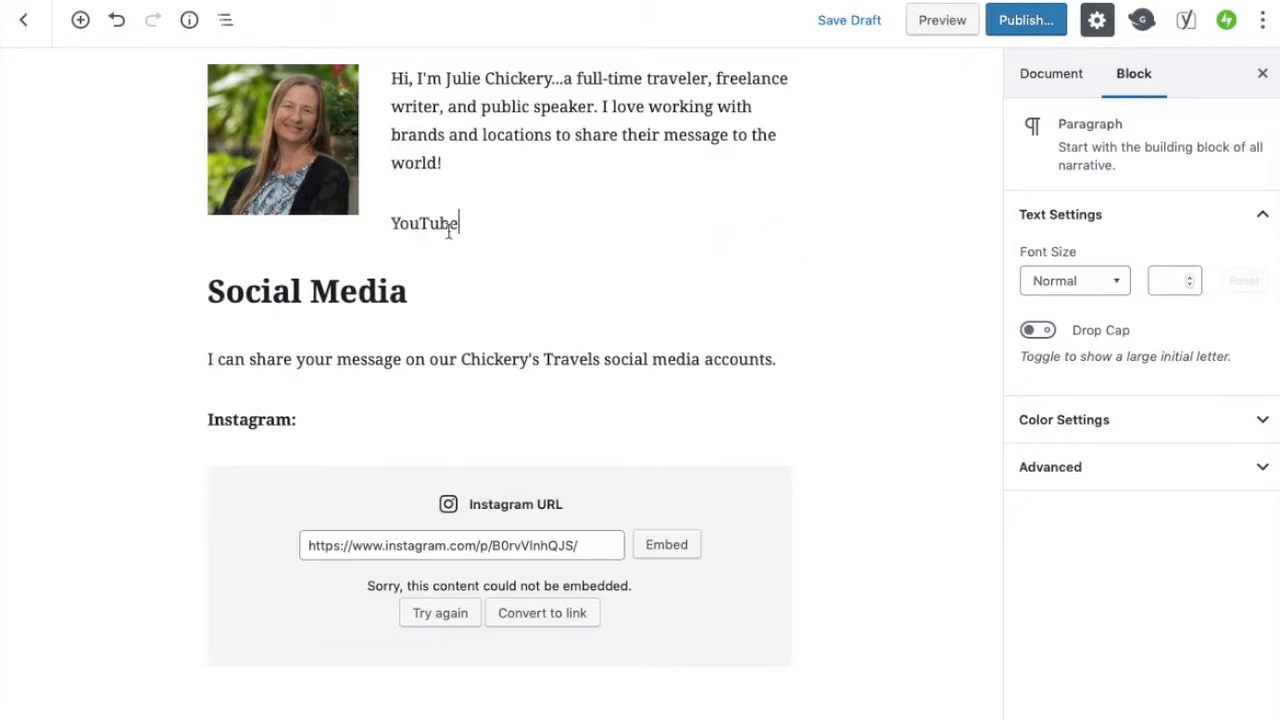
pyautogui.write(':')
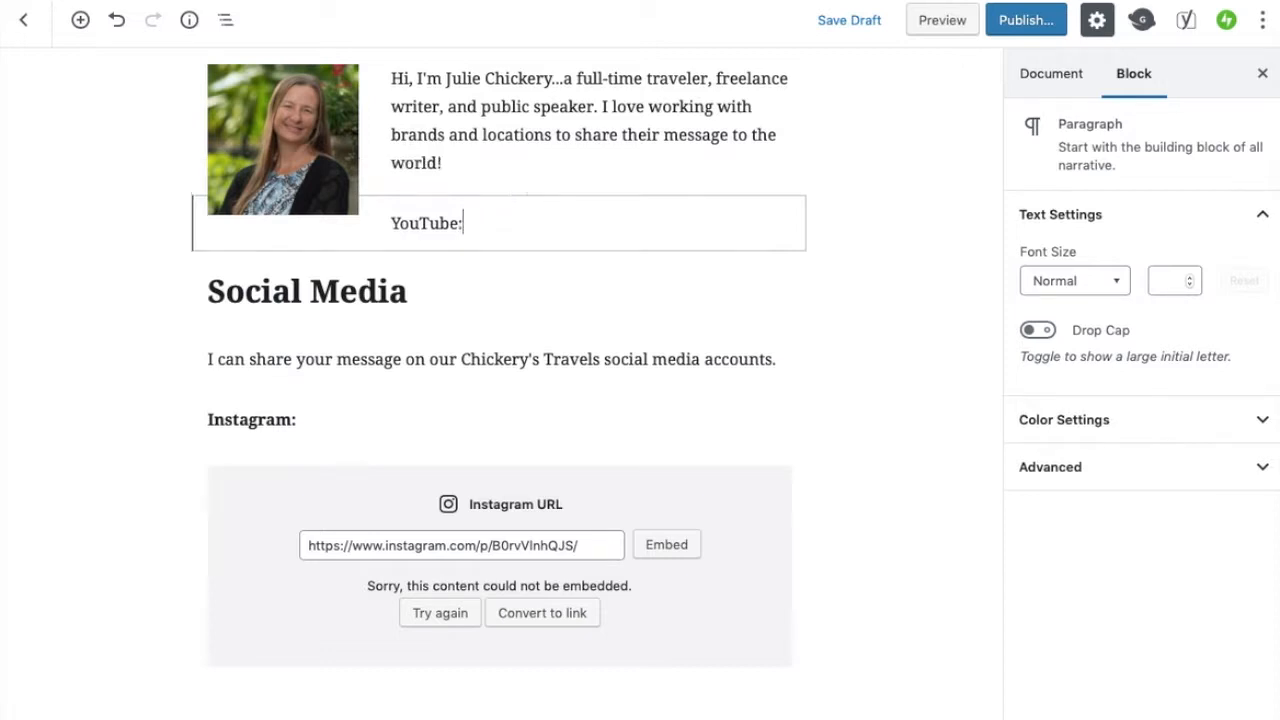
pyautogui.tripleClick(432, 224)
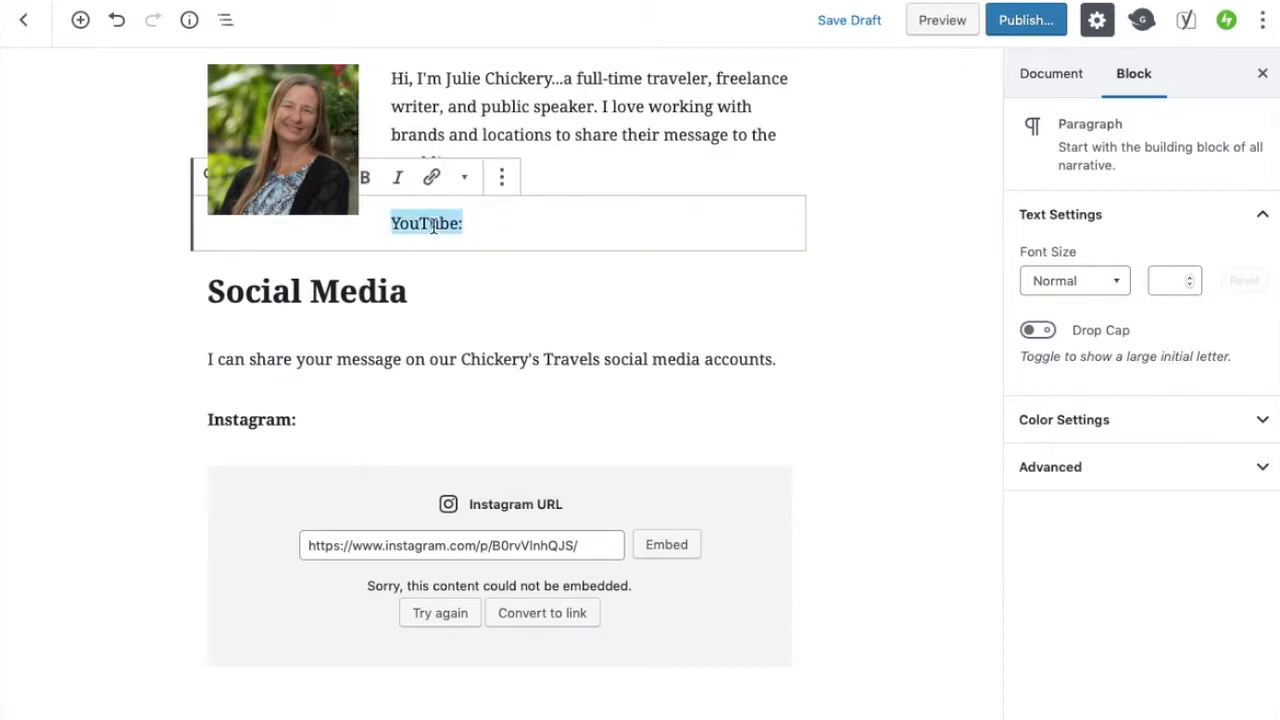
pyautogui.click(365, 177)
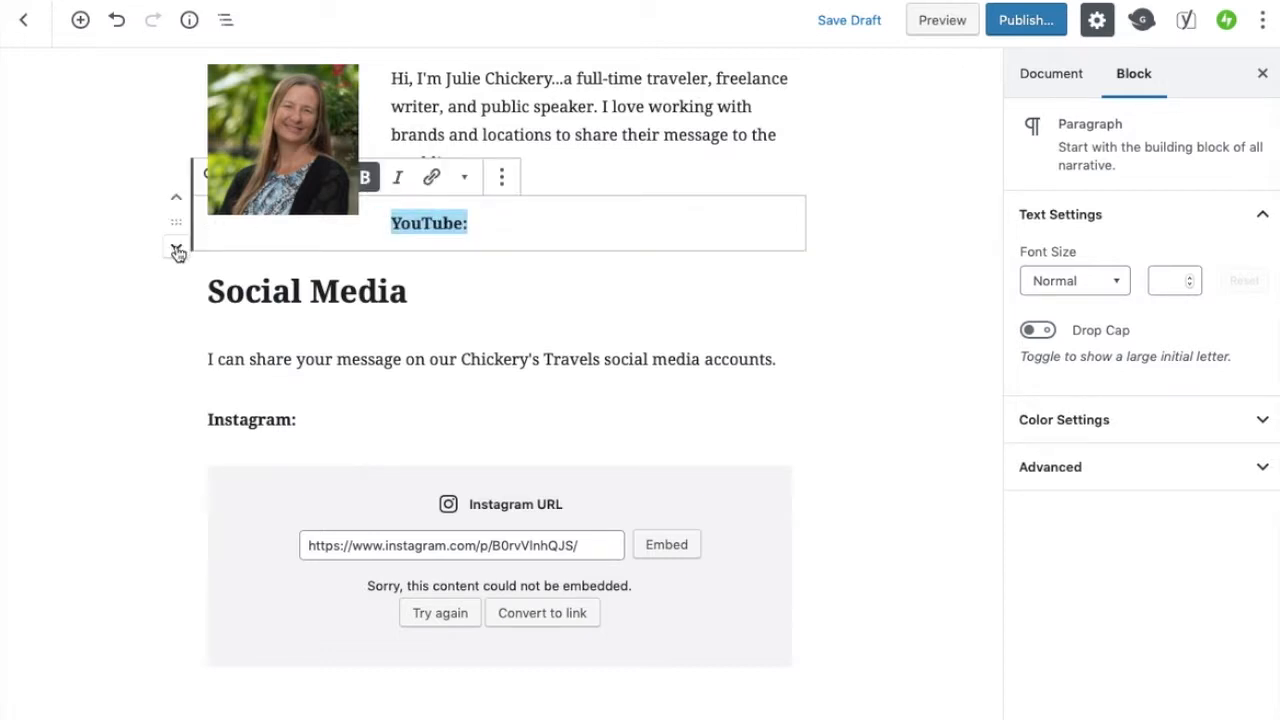
# Move the "YouTube:" label down to sit below the Instagram embed
pyautogui.click(177, 248)
pyautogui.click(177, 249)
pyautogui.click(177, 249)
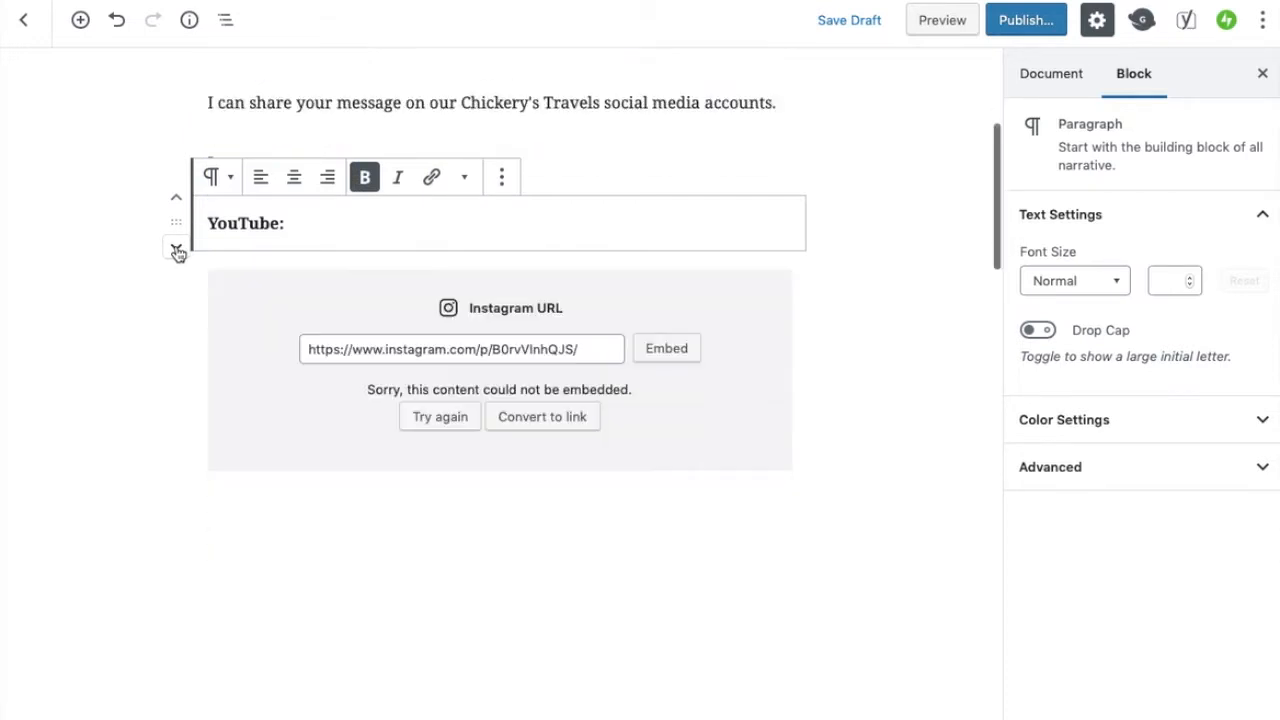
pyautogui.click(177, 249)
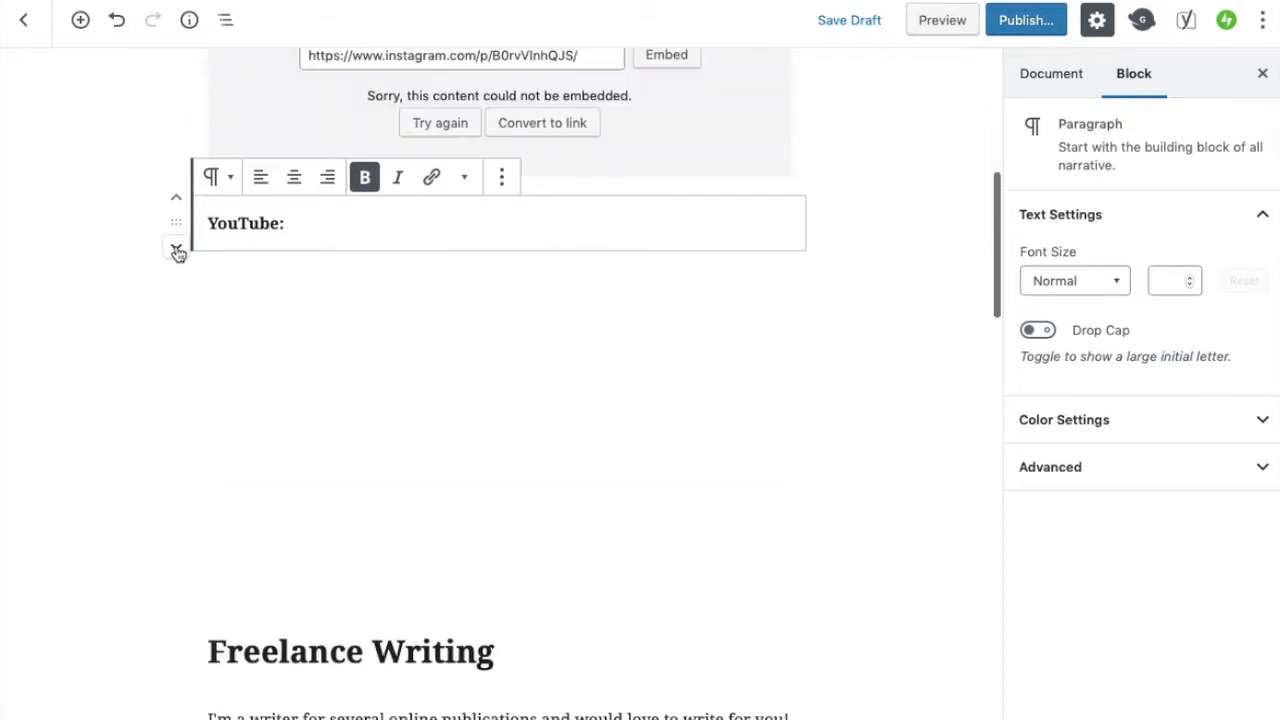
# Save the page as a draft
pyautogui.click(959, 193)
pyautogui.scroll(5, 936, 146)
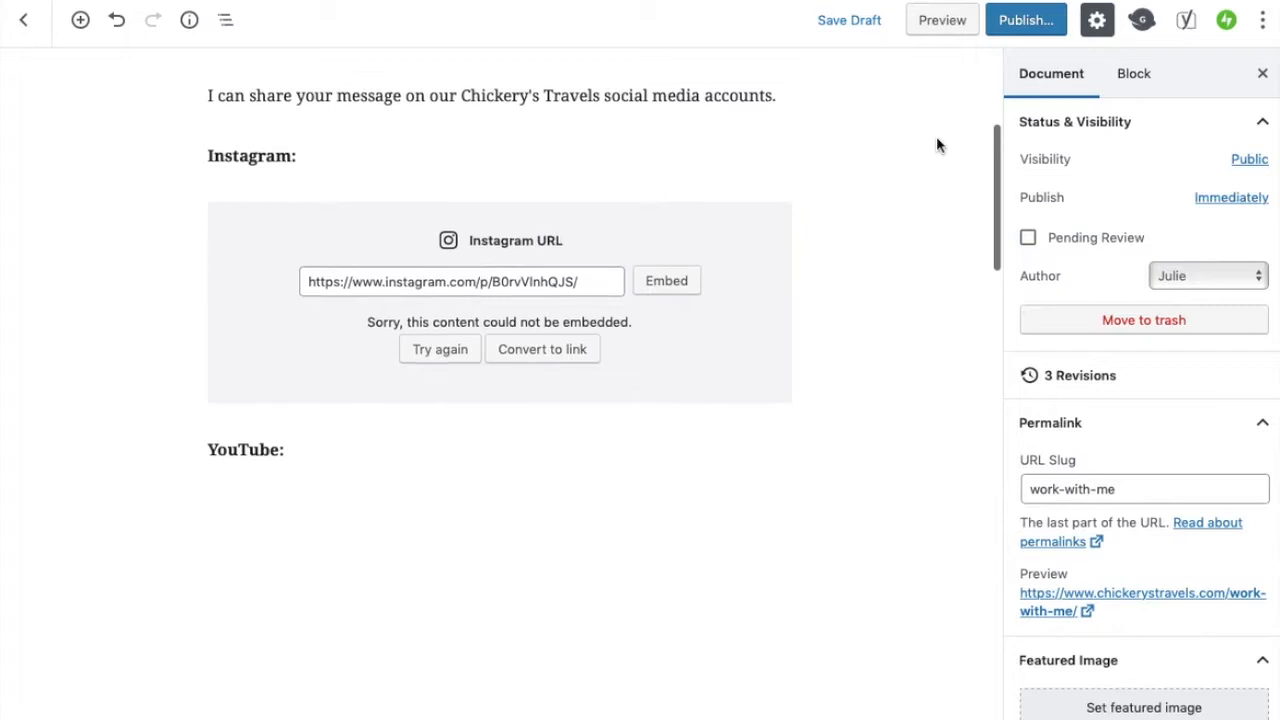
pyautogui.click(862, 20)
# Give the intro media-and-text block a blue background colour
pyautogui.scroll(3, 926, 200)
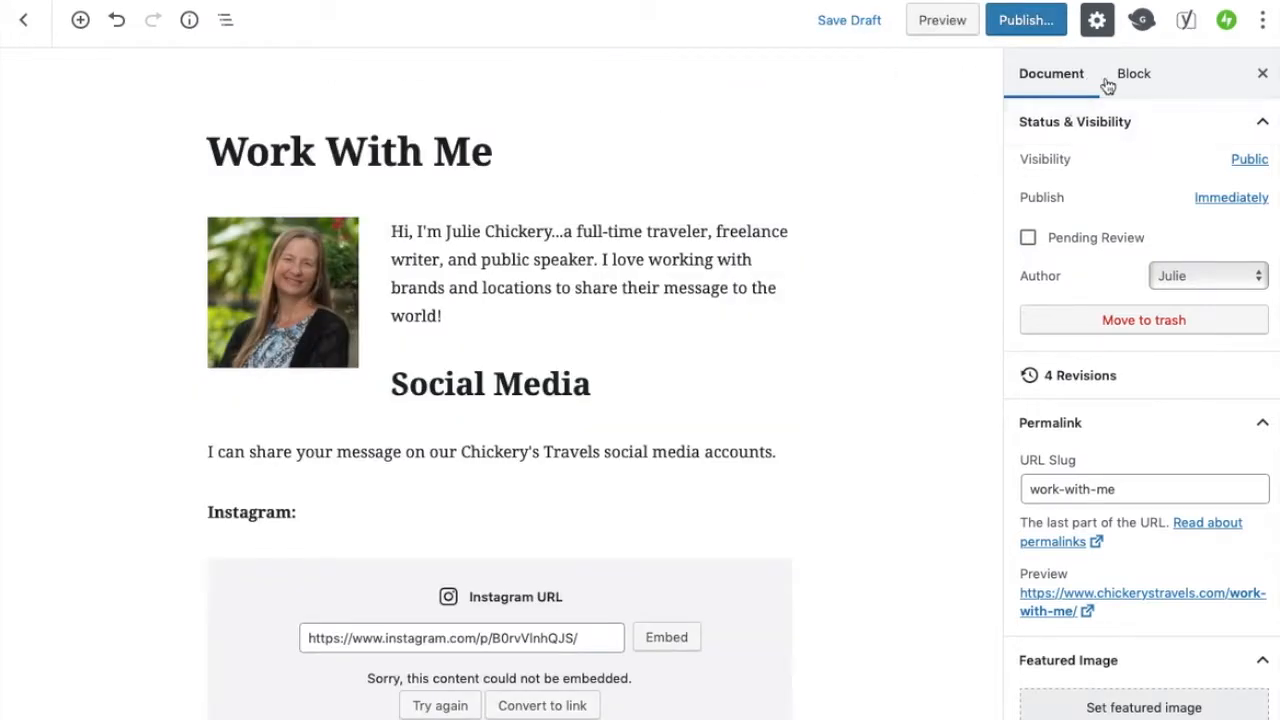
pyautogui.click(619, 287)
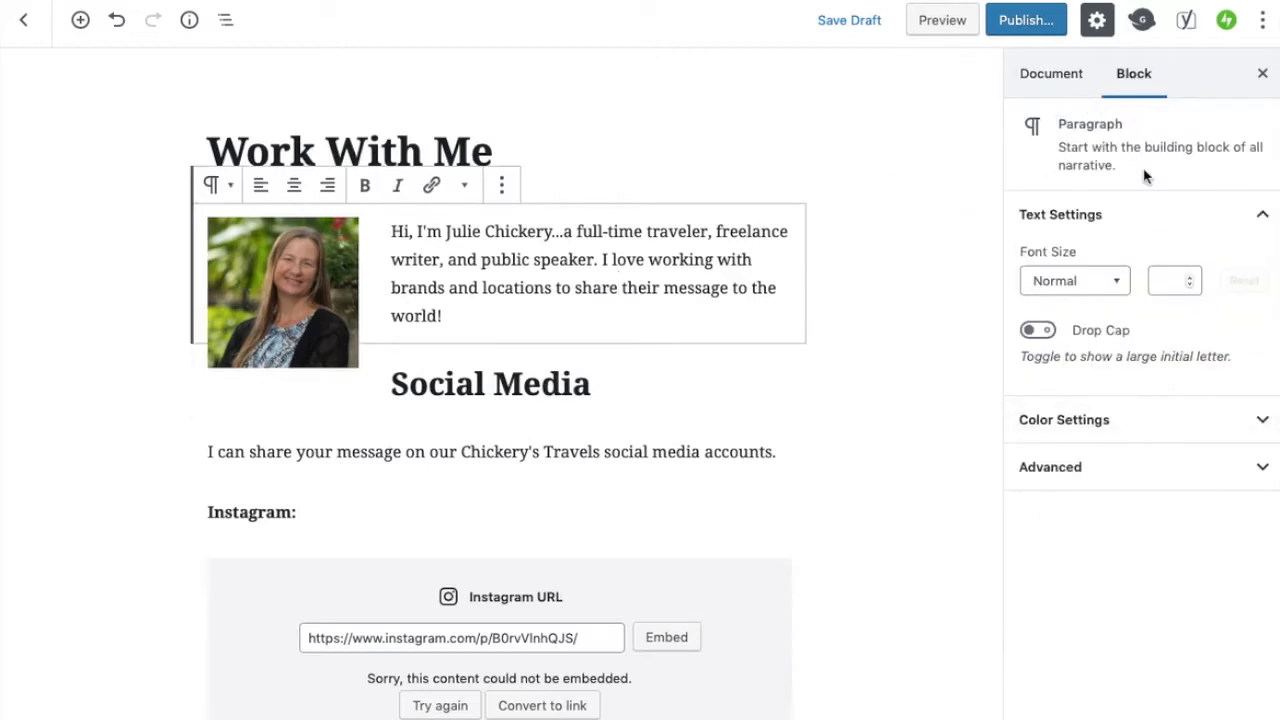
pyautogui.click(1262, 424)
pyautogui.scroll(-1, 1207, 420)
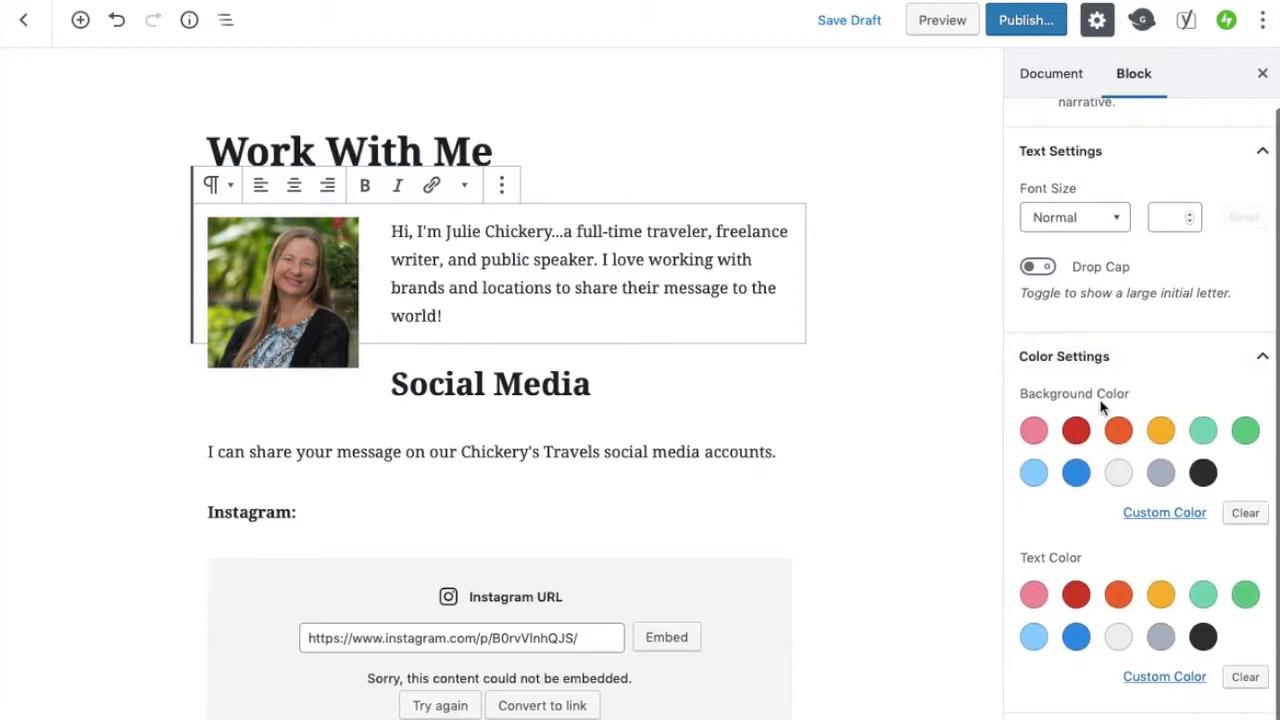
pyautogui.click(1076, 472)
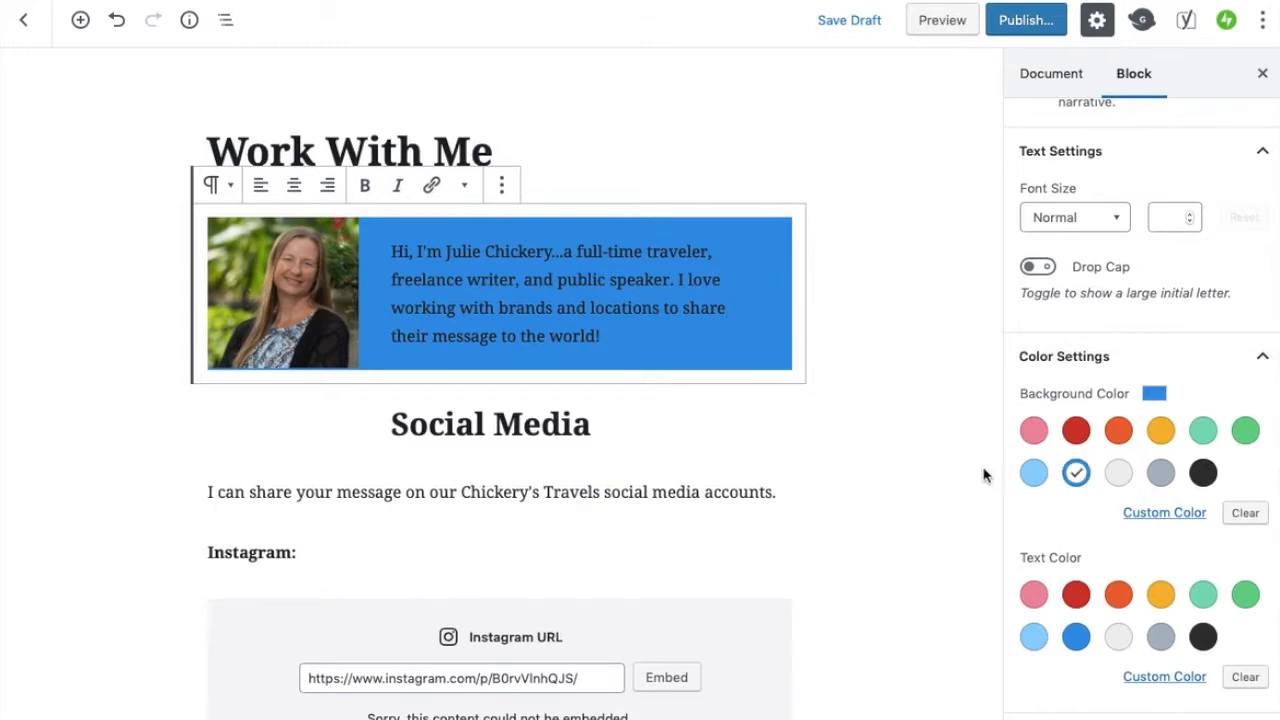
# Set the intro block's text colour to light gray and preview the page
pyautogui.scroll(-1, 986, 474)
pyautogui.click(1119, 638)
pyautogui.click(949, 22)
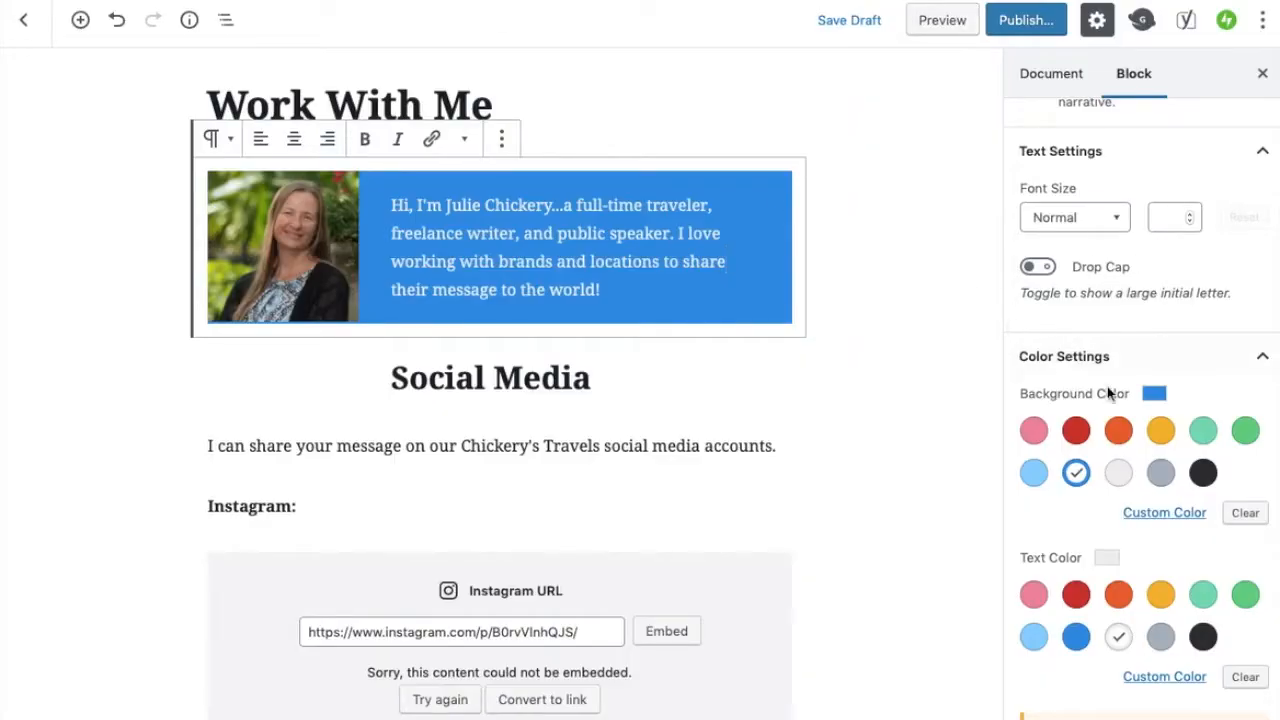
# Change the intro block's background colour to black
pyautogui.scroll(-3, 1116, 372)
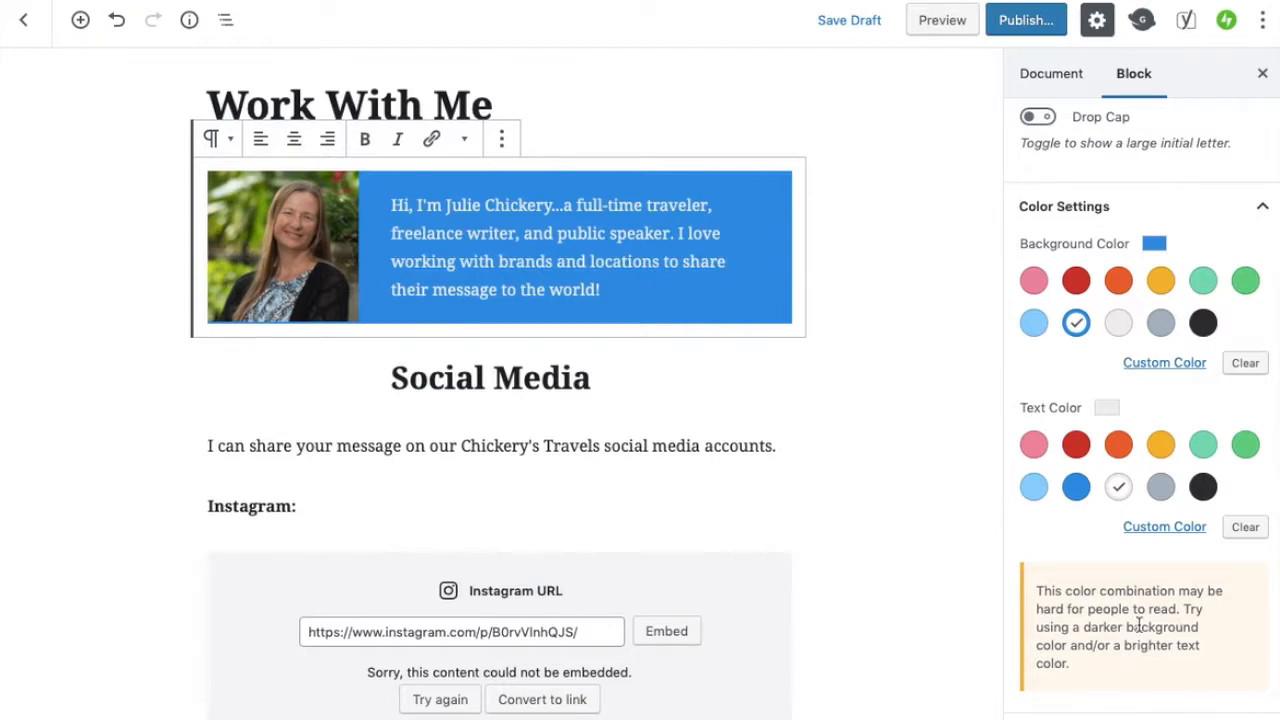
pyautogui.click(1204, 322)
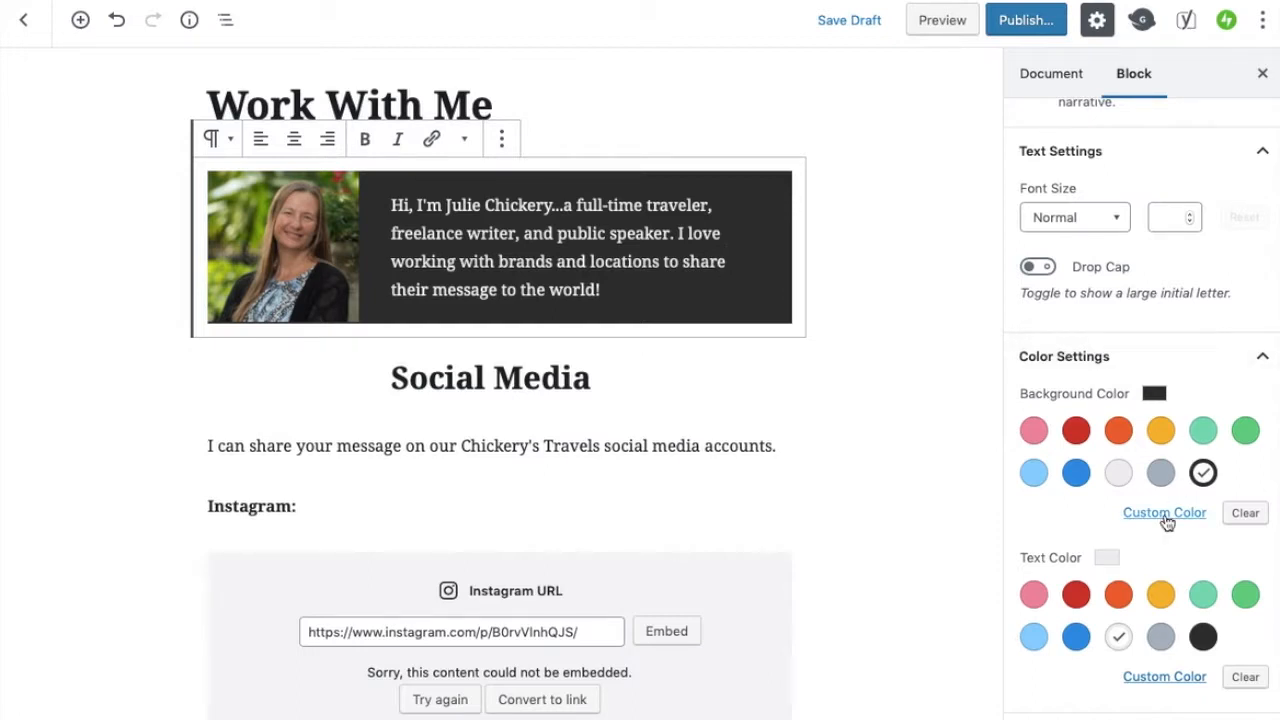
# Center-align the Social Media heading
pyautogui.moveTo(391, 378); pyautogui.dragTo(592, 380)
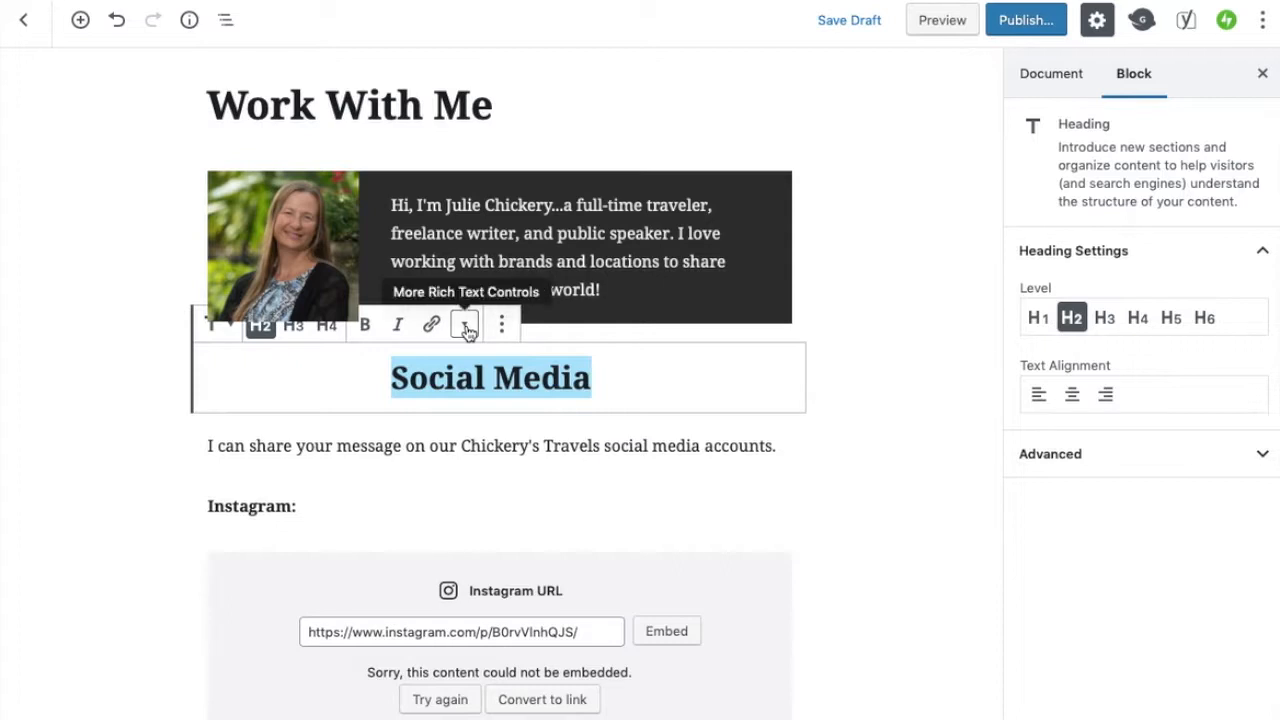
pyautogui.click(1070, 400)
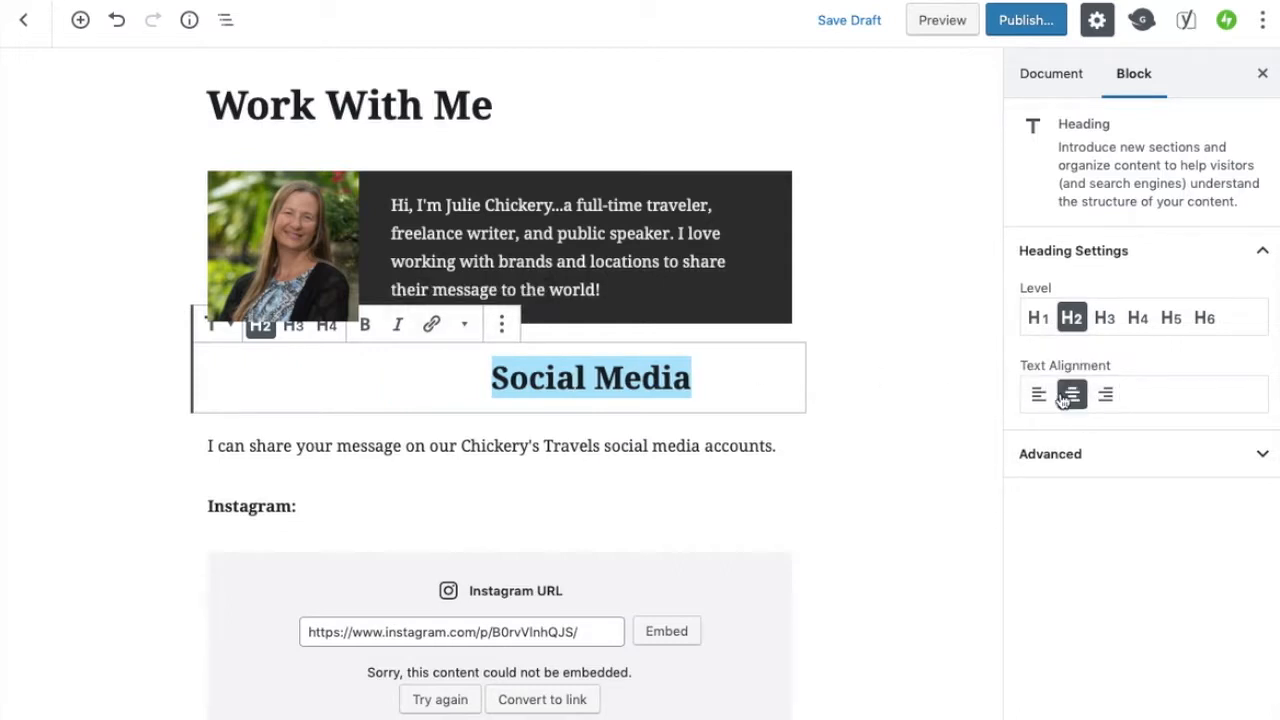
# Center-align the Freelance Writing heading
pyautogui.scroll(-5, 834, 597)
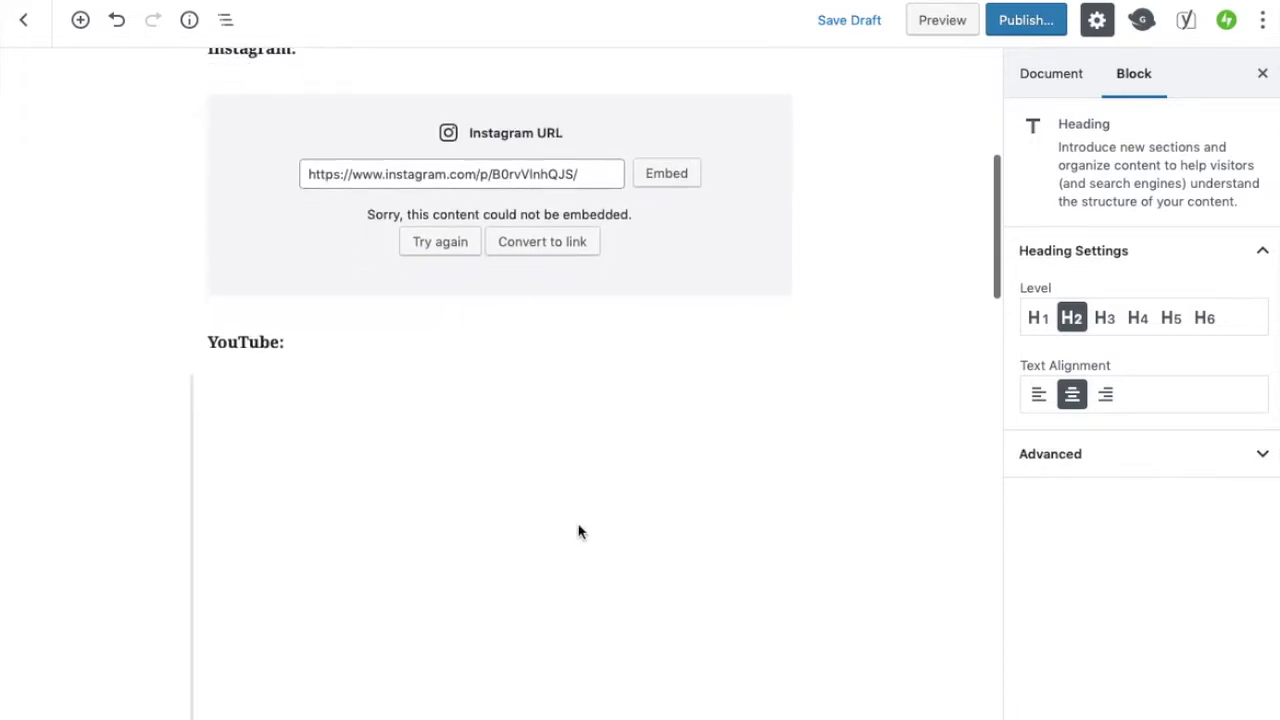
pyautogui.scroll(-6, 560, 575)
pyautogui.scroll(4, 557, 580)
pyautogui.scroll(-1, 557, 580)
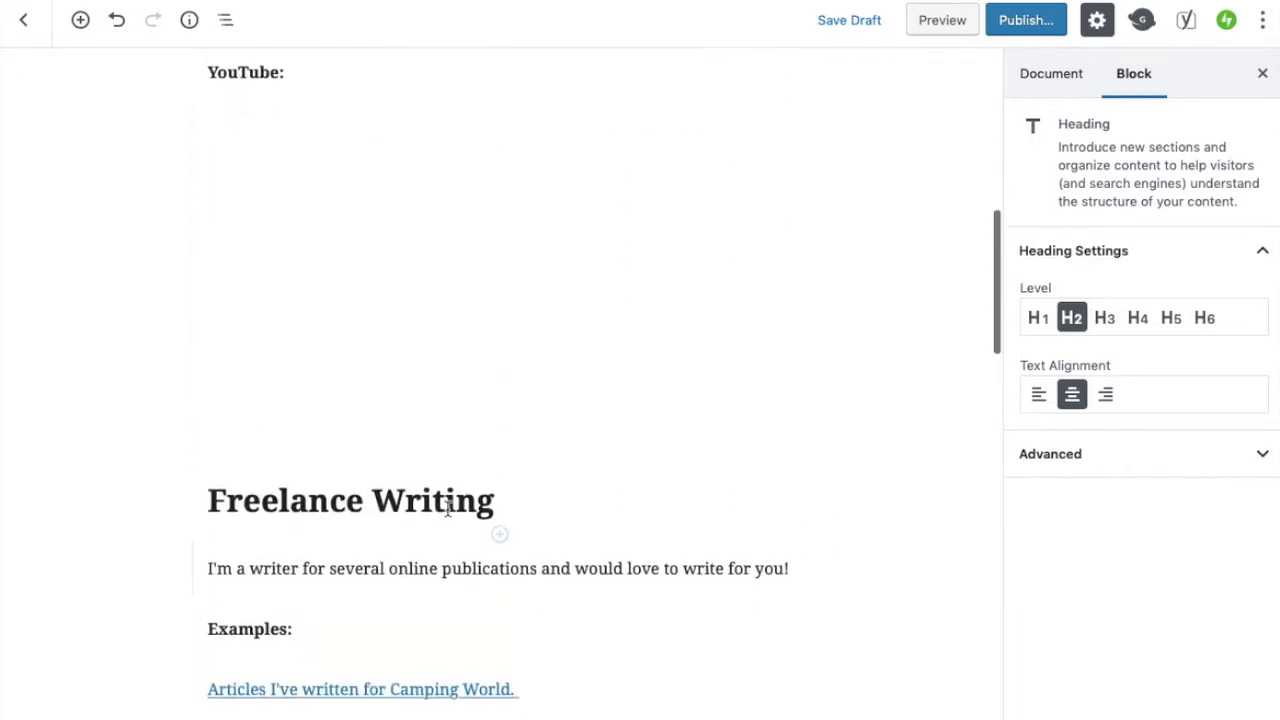
pyautogui.tripleClick(448, 508)
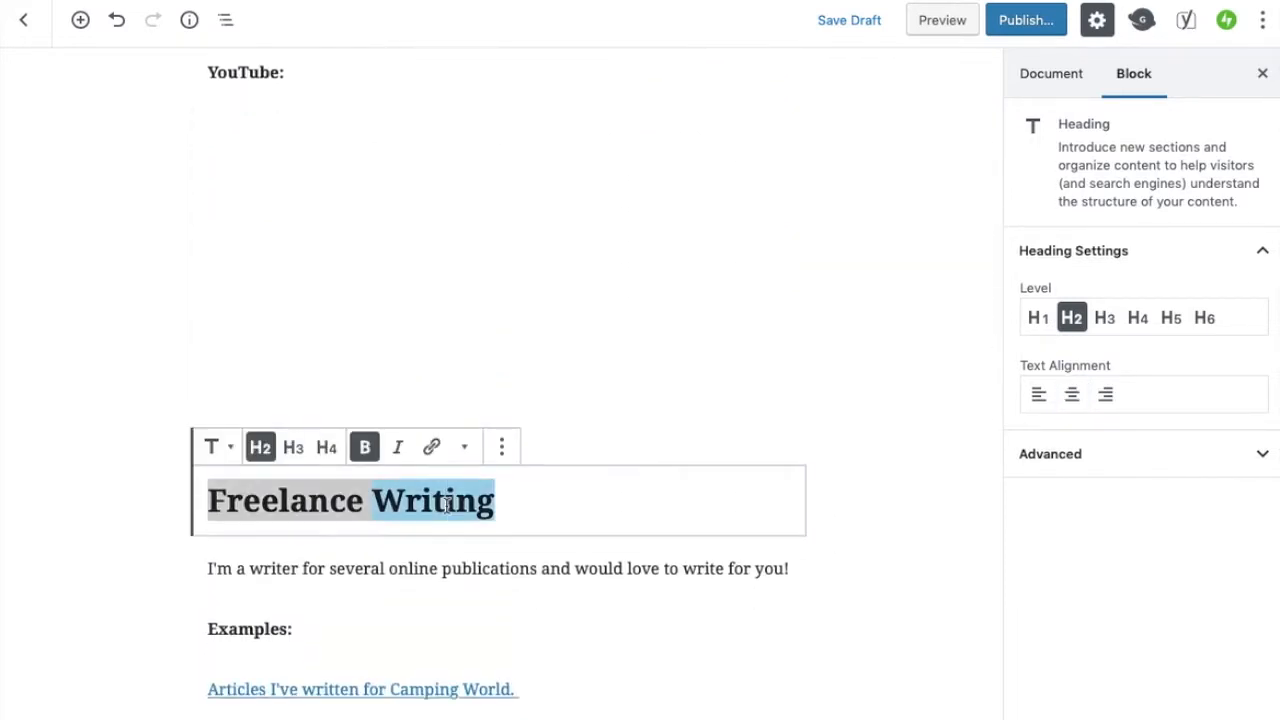
pyautogui.click(1071, 400)
# Center-align the Public Speaking heading
pyautogui.scroll(-6, 837, 586)
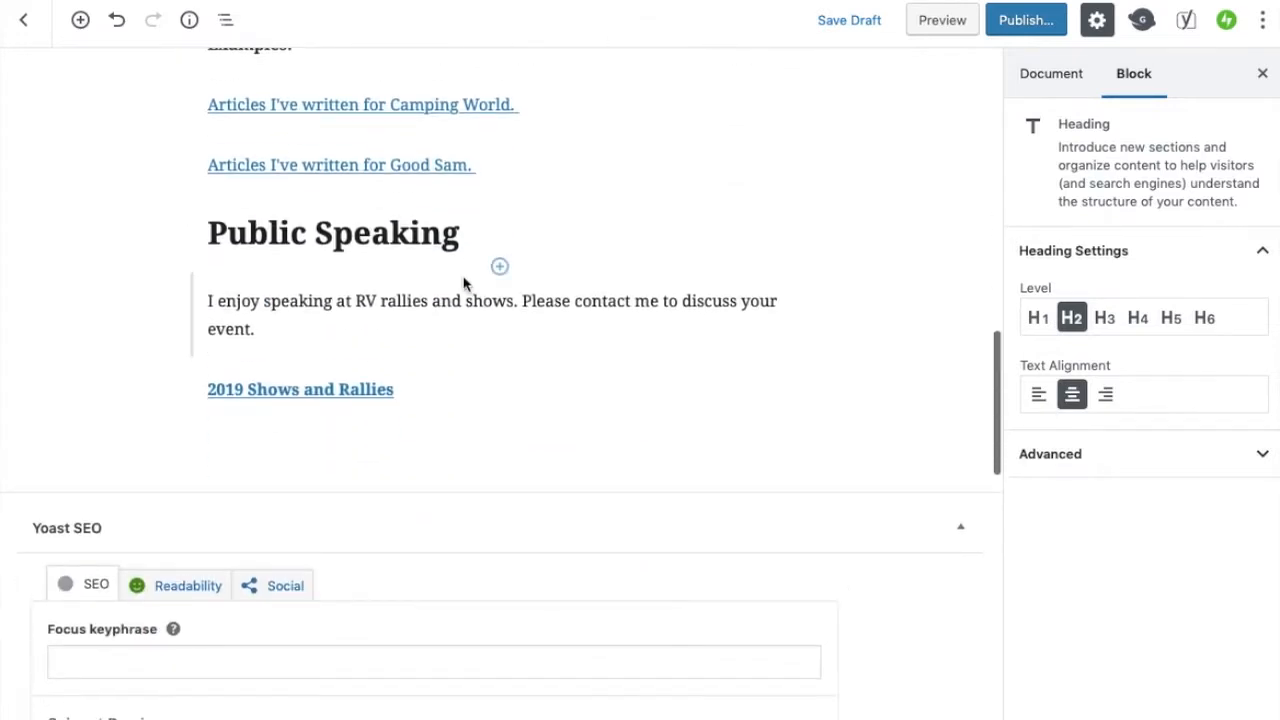
pyautogui.tripleClick(418, 234)
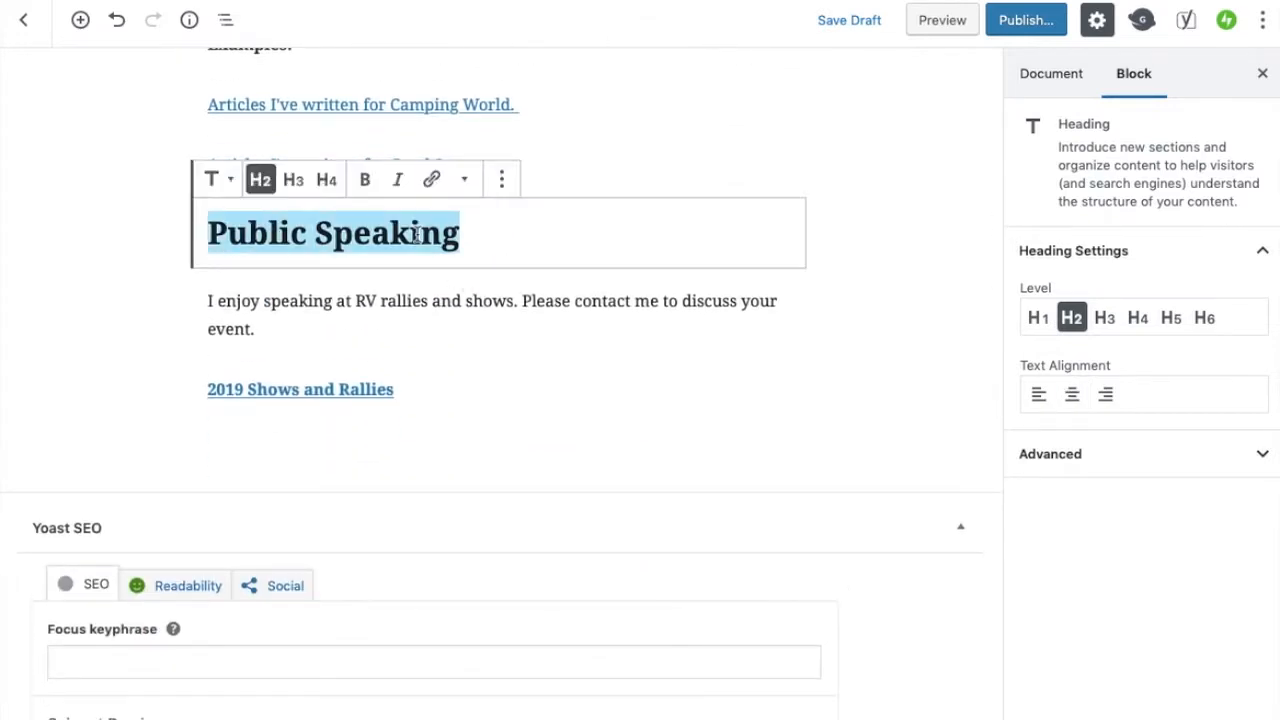
pyautogui.click(1071, 396)
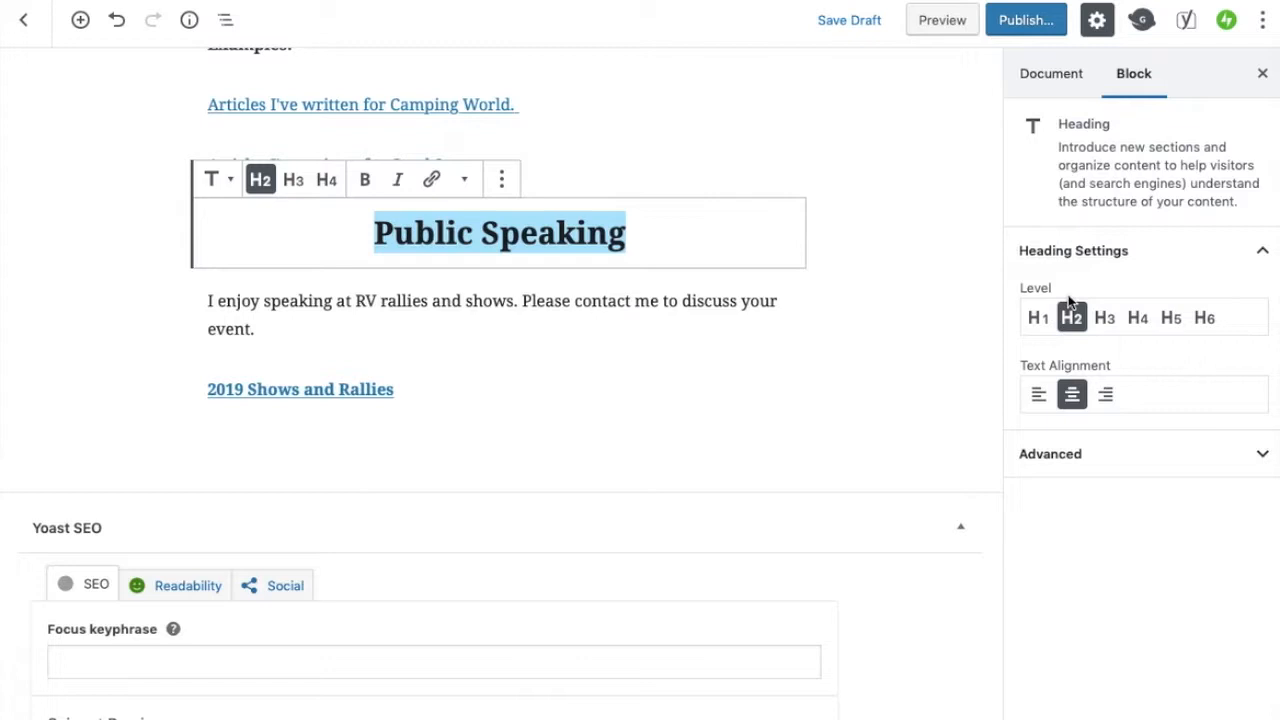
# Open the document settings and review the page's URL slug
pyautogui.scroll(10, 944, 272)
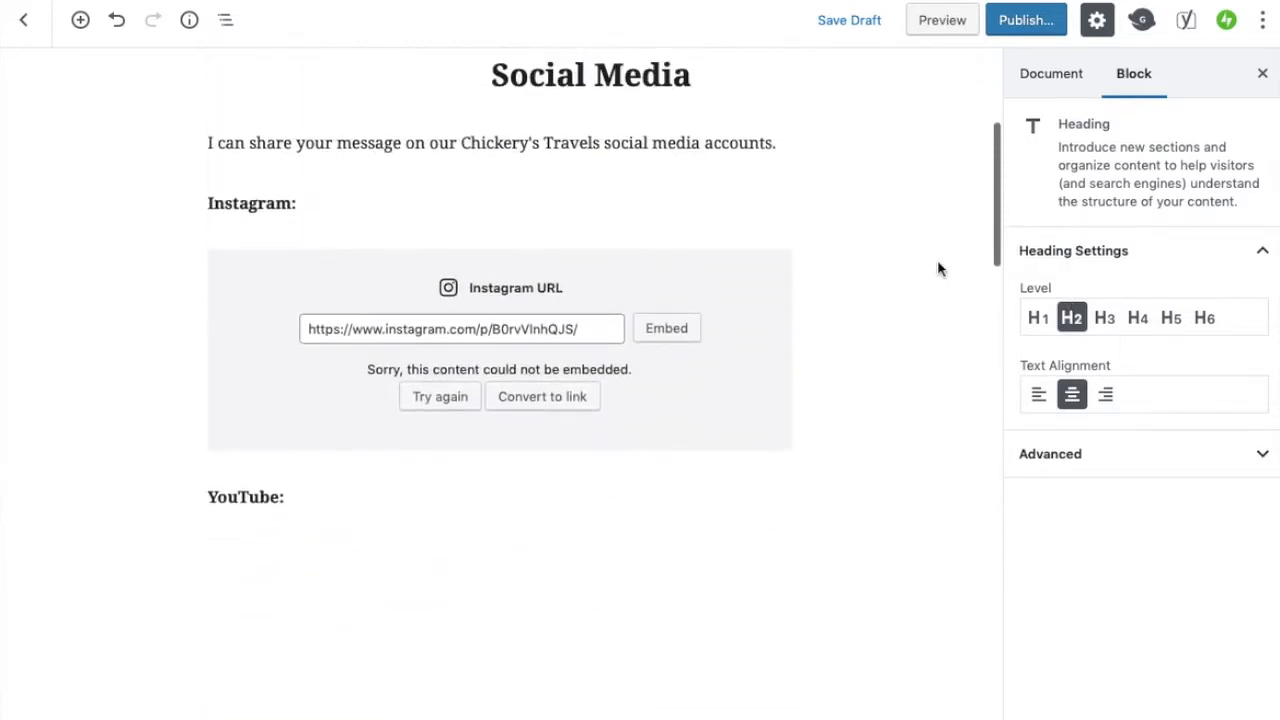
pyautogui.scroll(4, 938, 268)
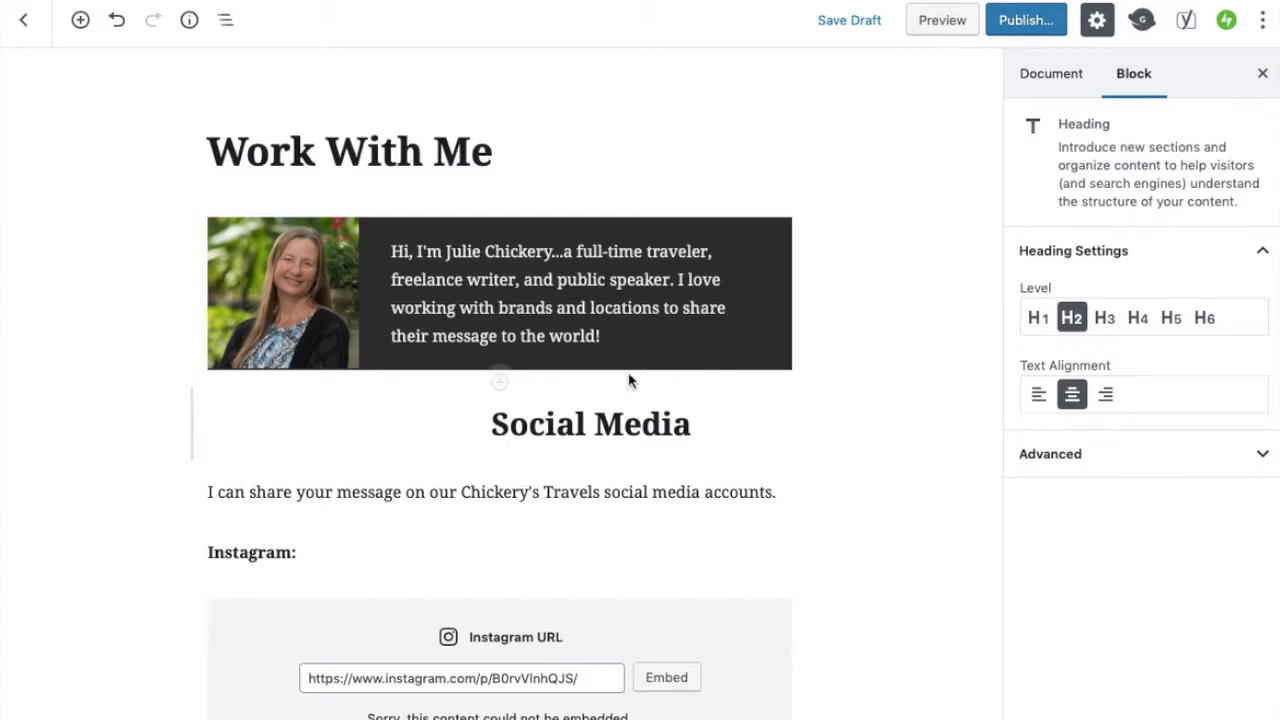
pyautogui.click(1065, 85)
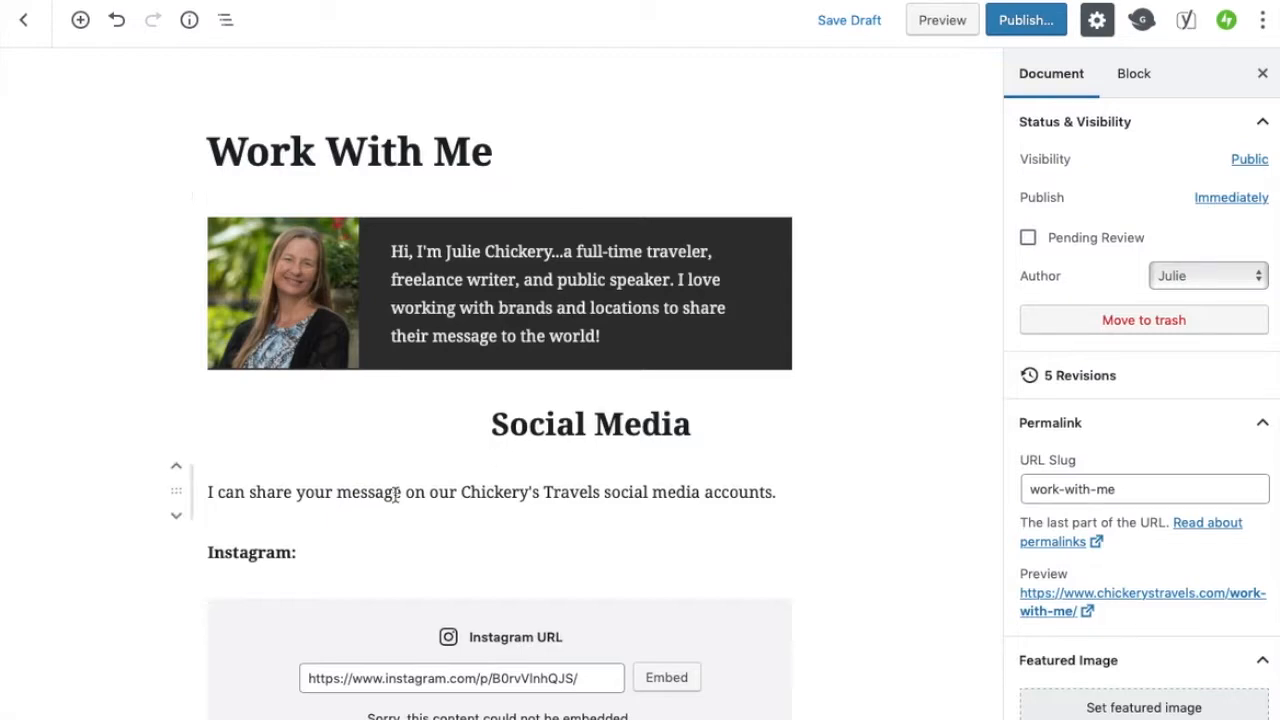
pyautogui.scroll(-15, 395, 494)
pyautogui.scroll(15, 395, 494)
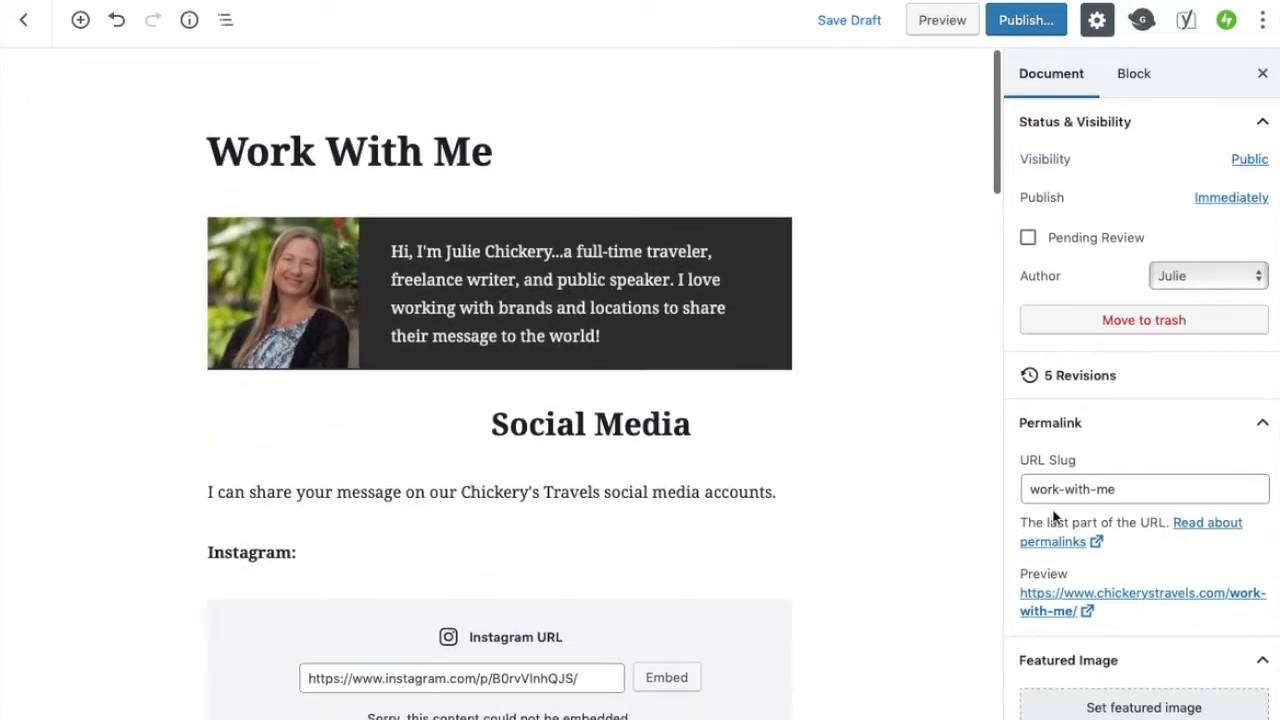
pyautogui.click(1128, 497)
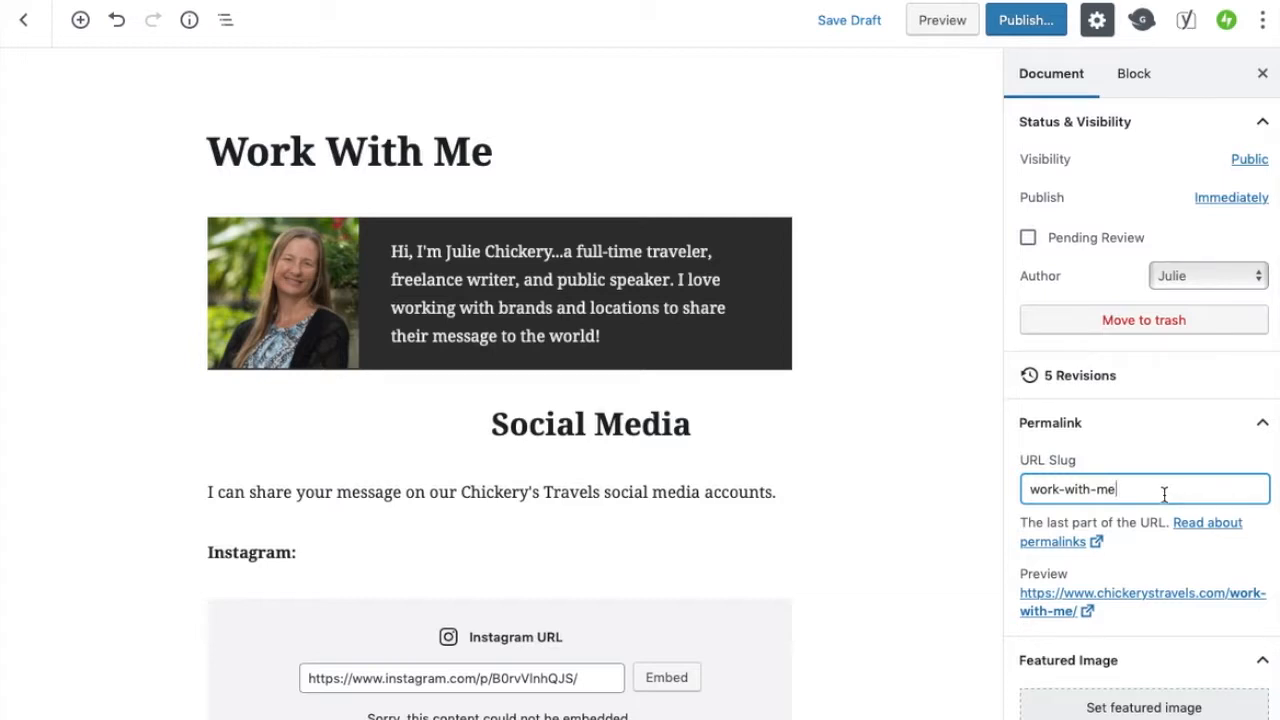
pyautogui.moveTo(1164, 494); pyautogui.dragTo(1027, 483)
pyautogui.click(1121, 492)
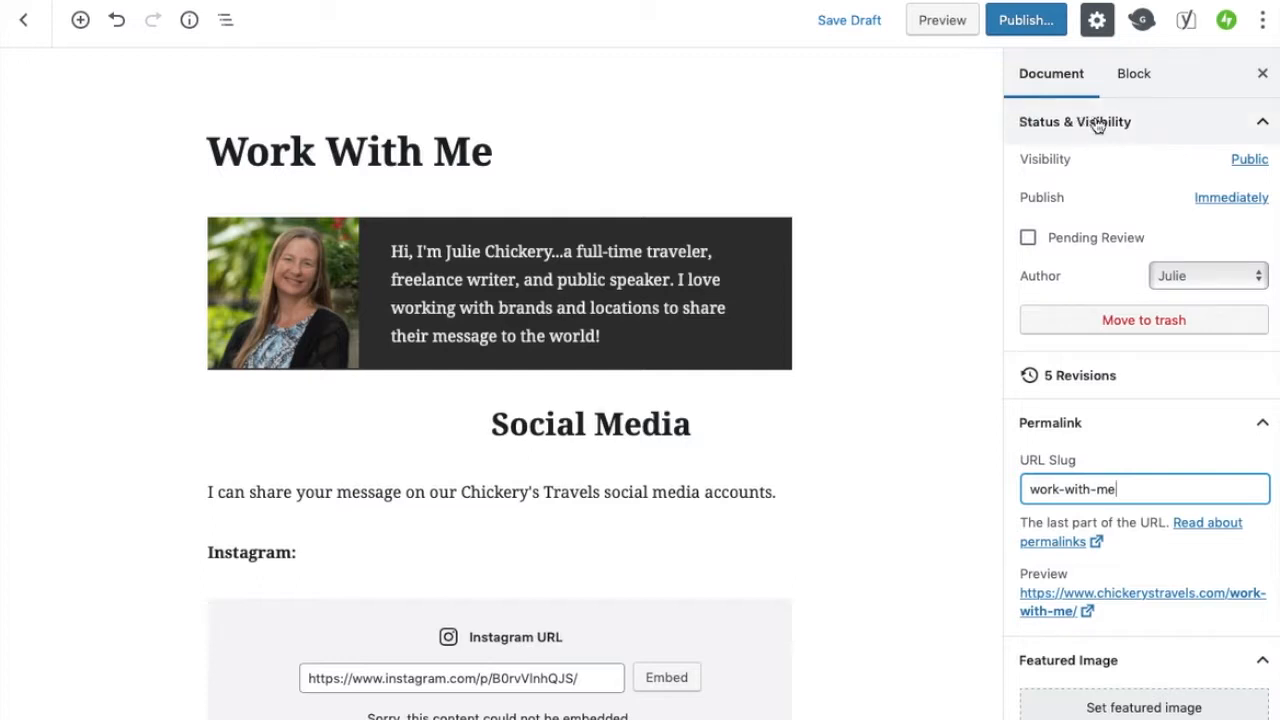
# Try the Password Protected visibility option, returning the page visibility to Public
pyautogui.click(1249, 161)
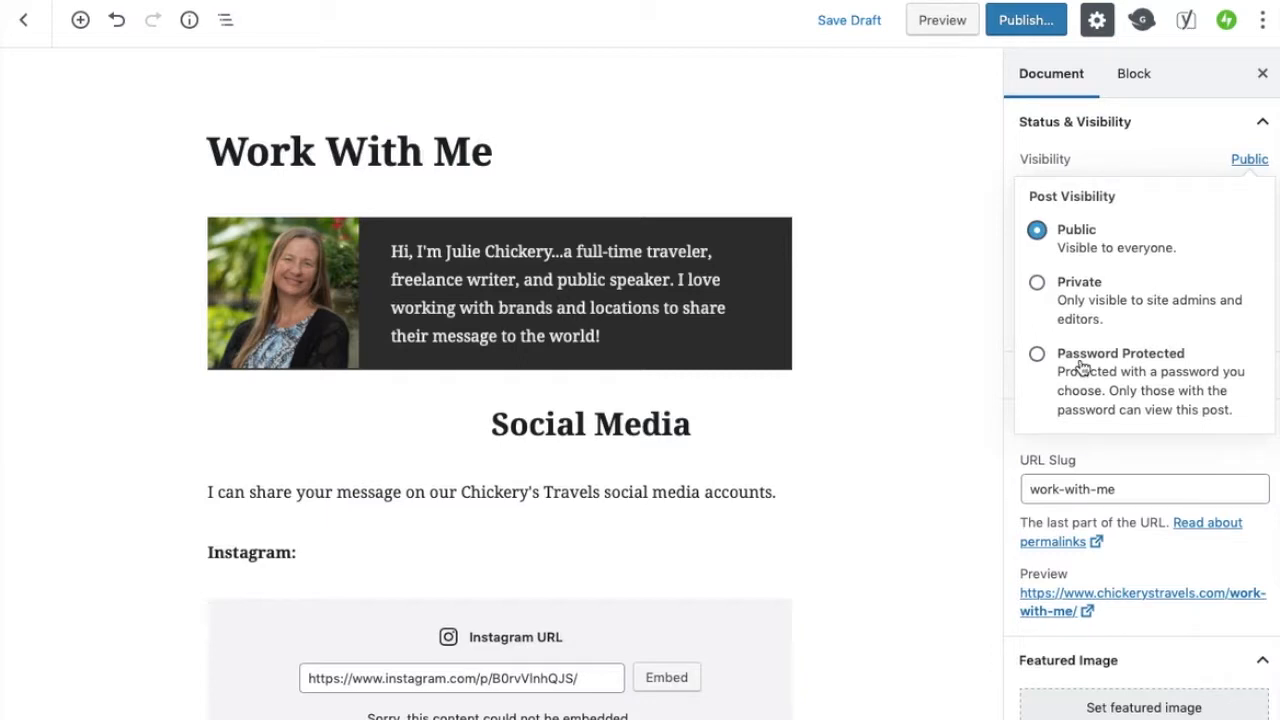
pyautogui.click(1037, 354)
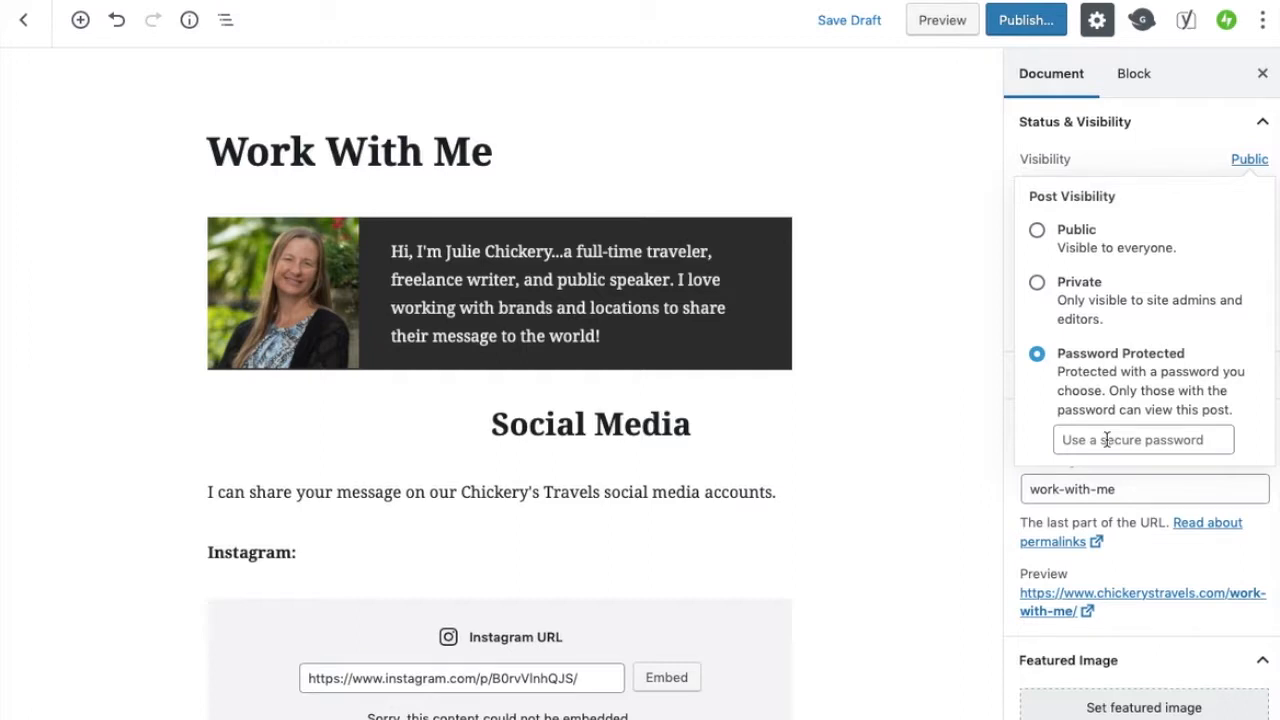
pyautogui.click(1038, 232)
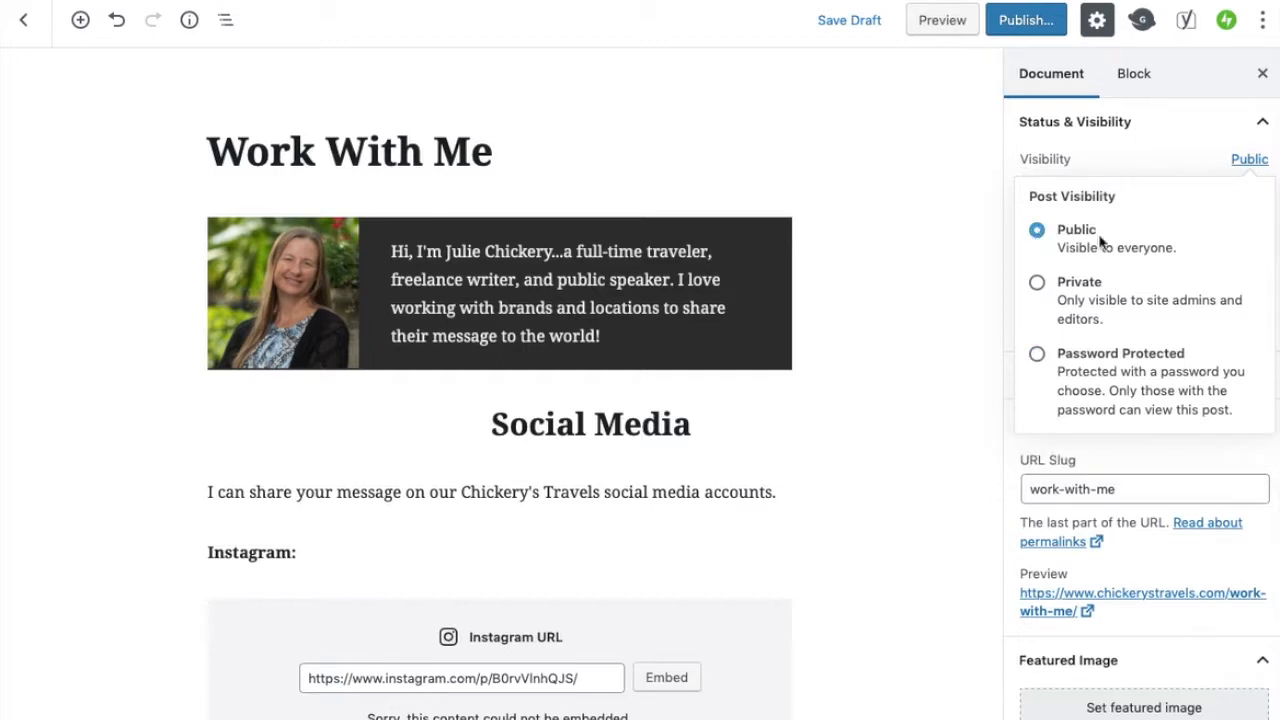
# Set the page's featured image to the RV-Awning picture from the media library
pyautogui.click(1124, 710)
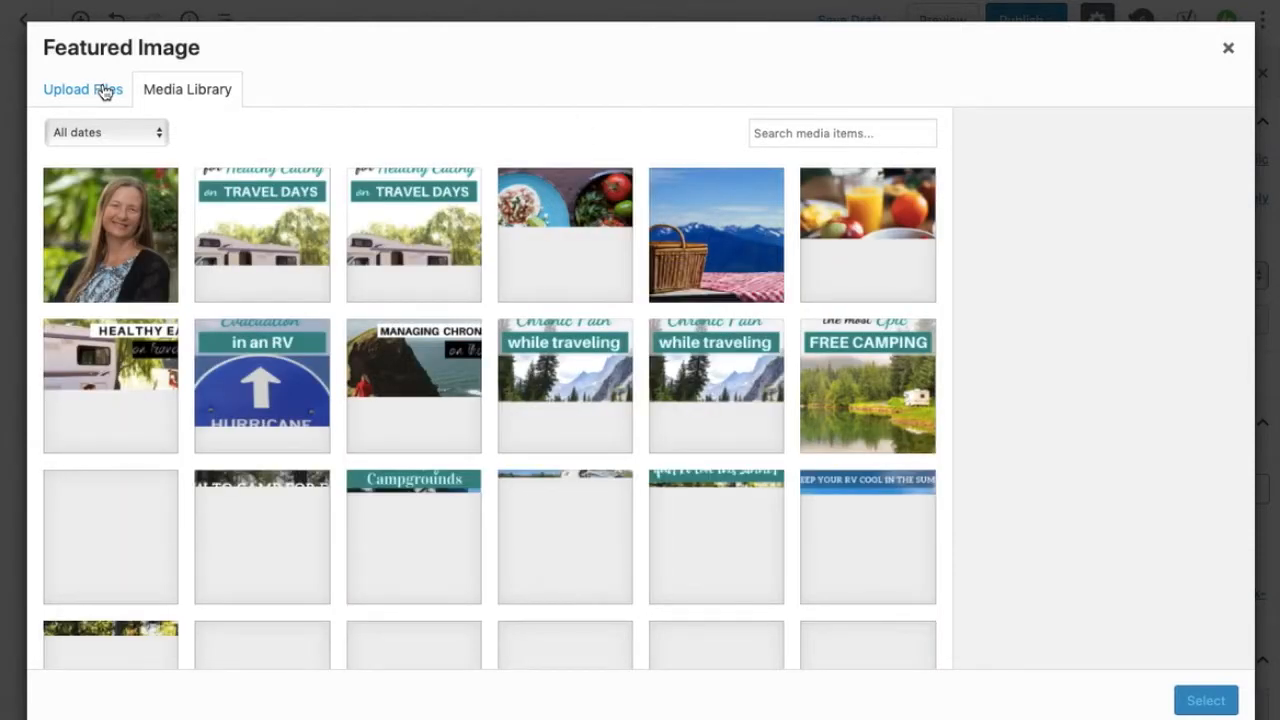
pyautogui.click(105, 92)
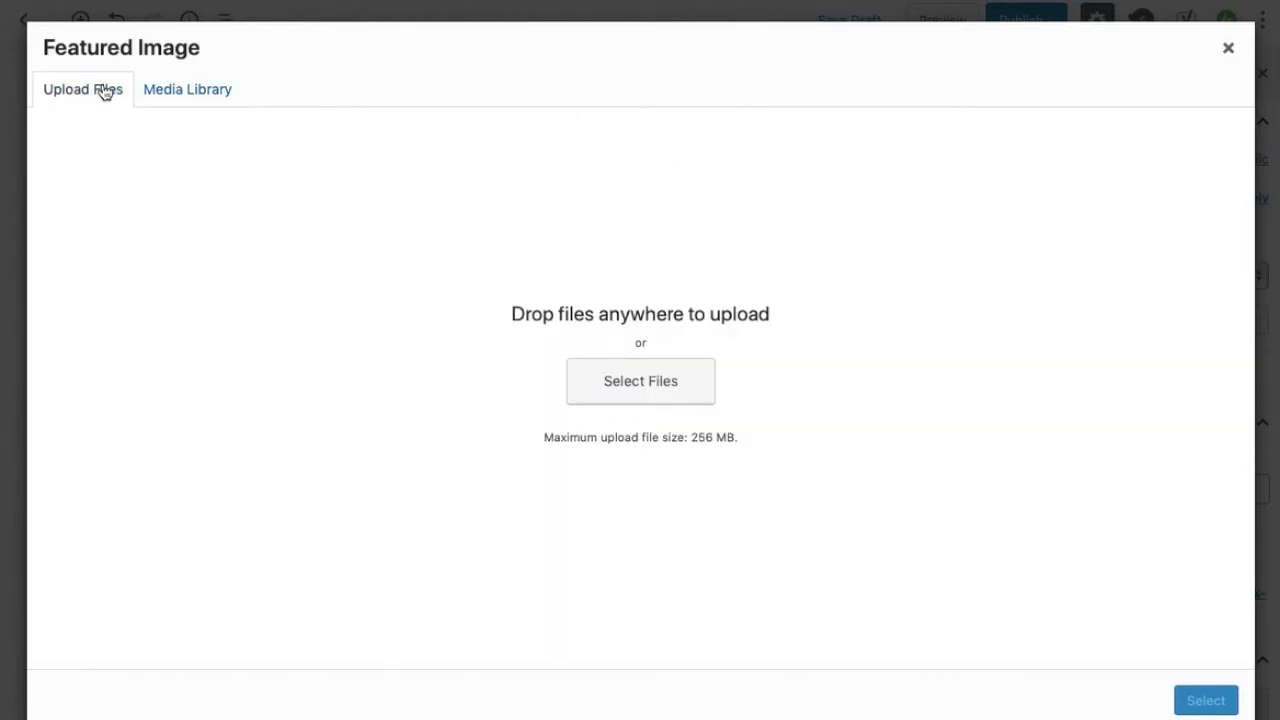
pyautogui.click(189, 89)
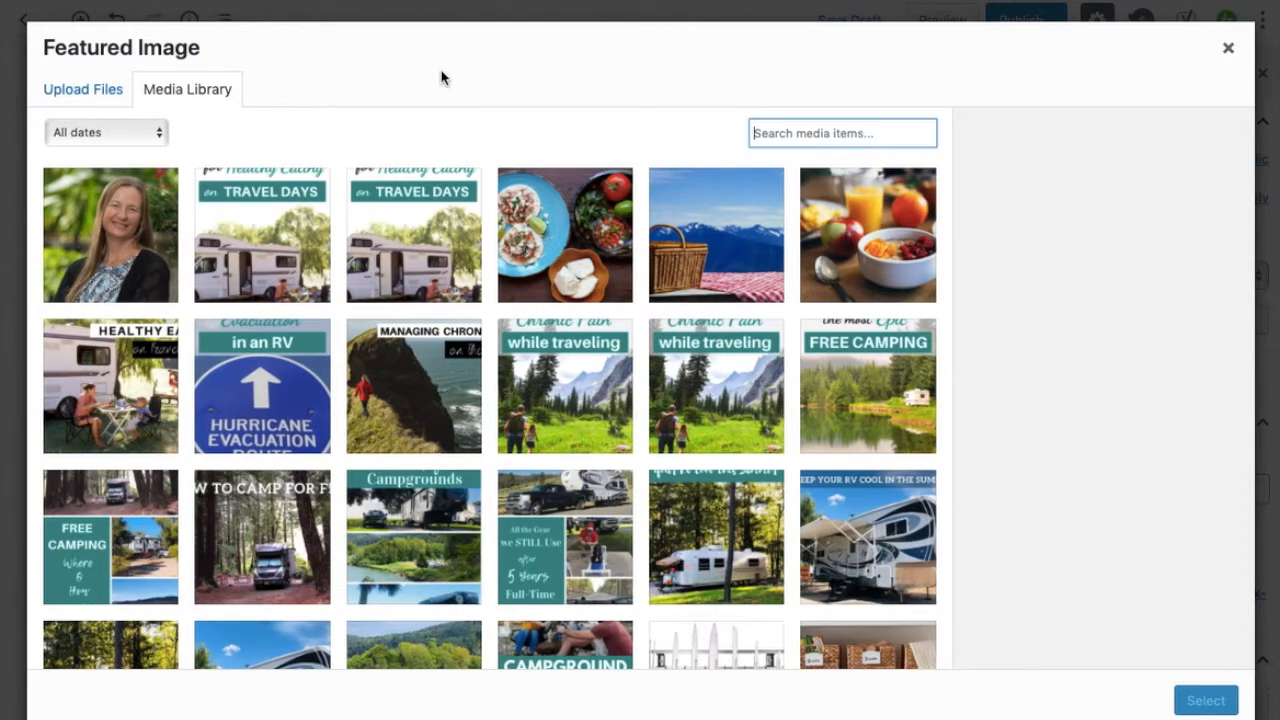
pyautogui.click(565, 238)
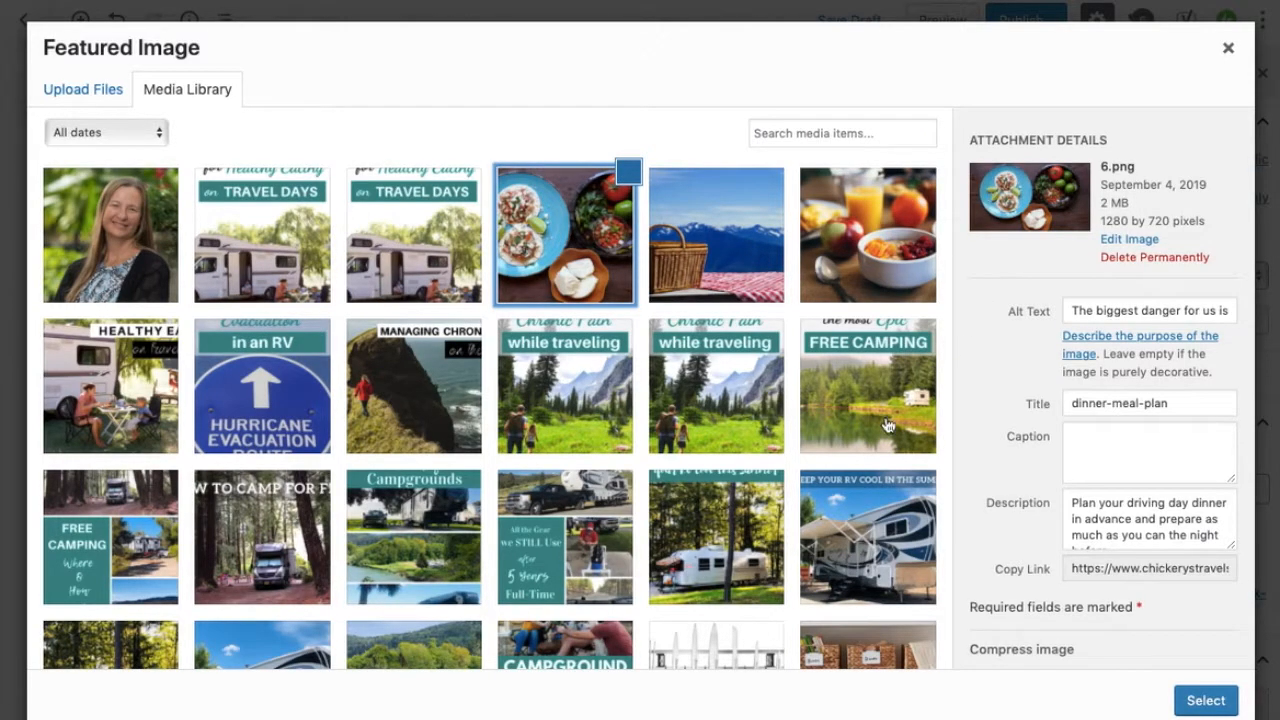
pyautogui.scroll(-3, 886, 425)
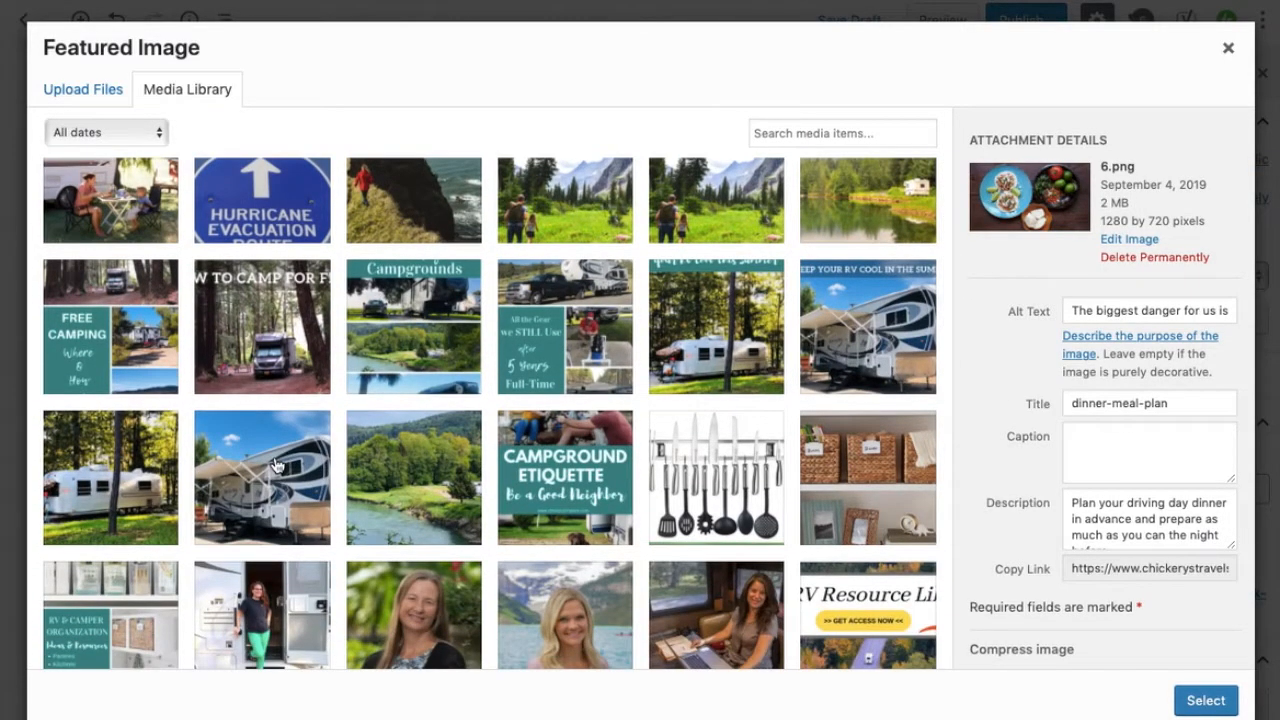
pyautogui.click(278, 465)
pyautogui.scroll(3, 505, 312)
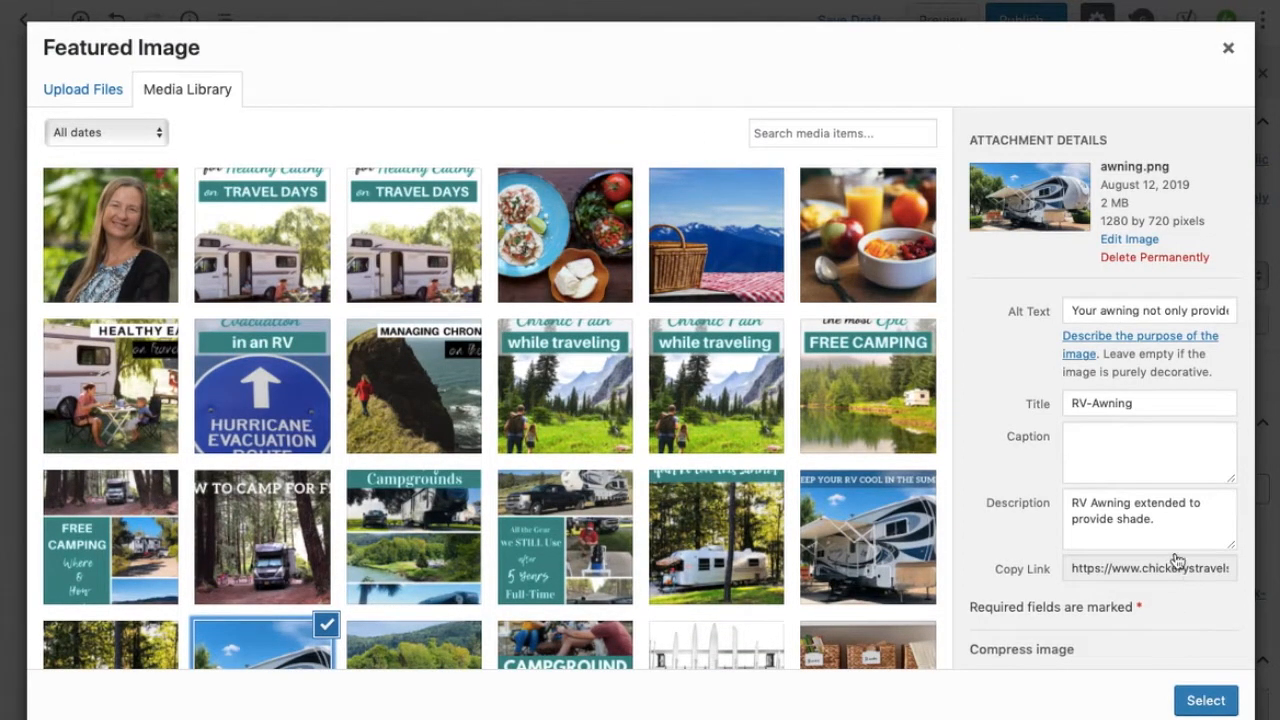
pyautogui.click(1205, 700)
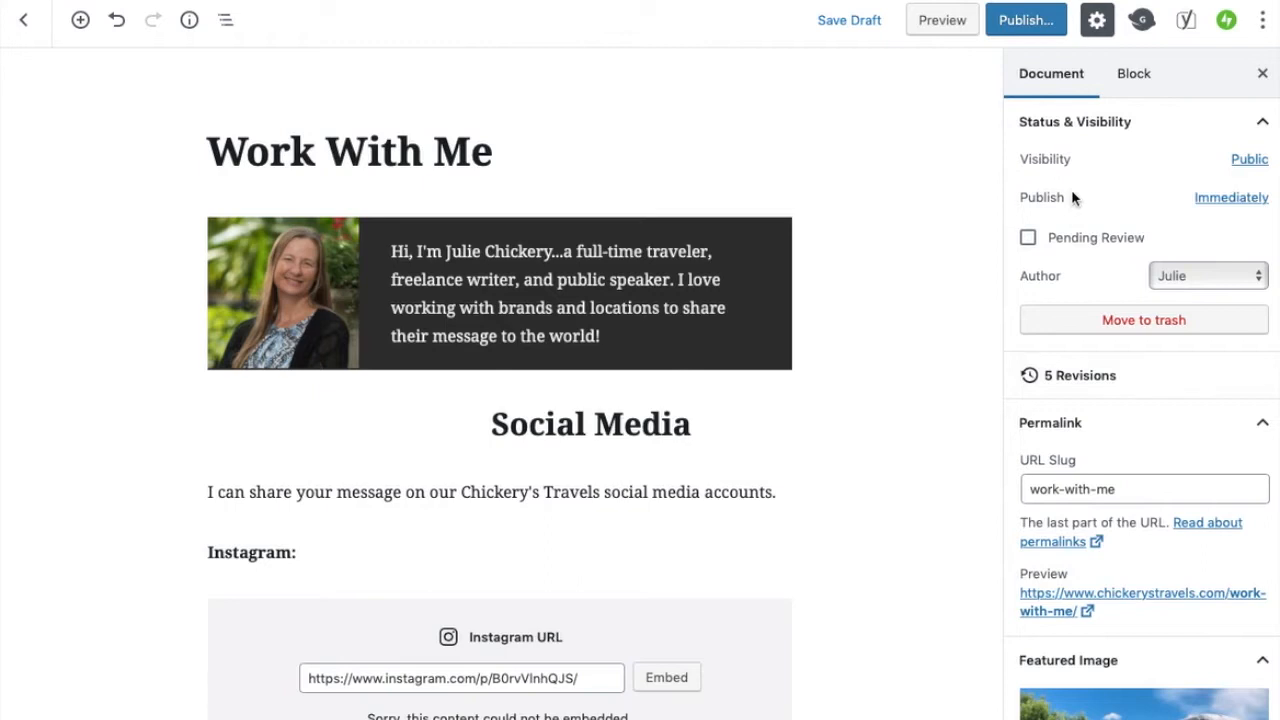
# Preview the page and scroll through it before returning to the editor
pyautogui.click(943, 22)
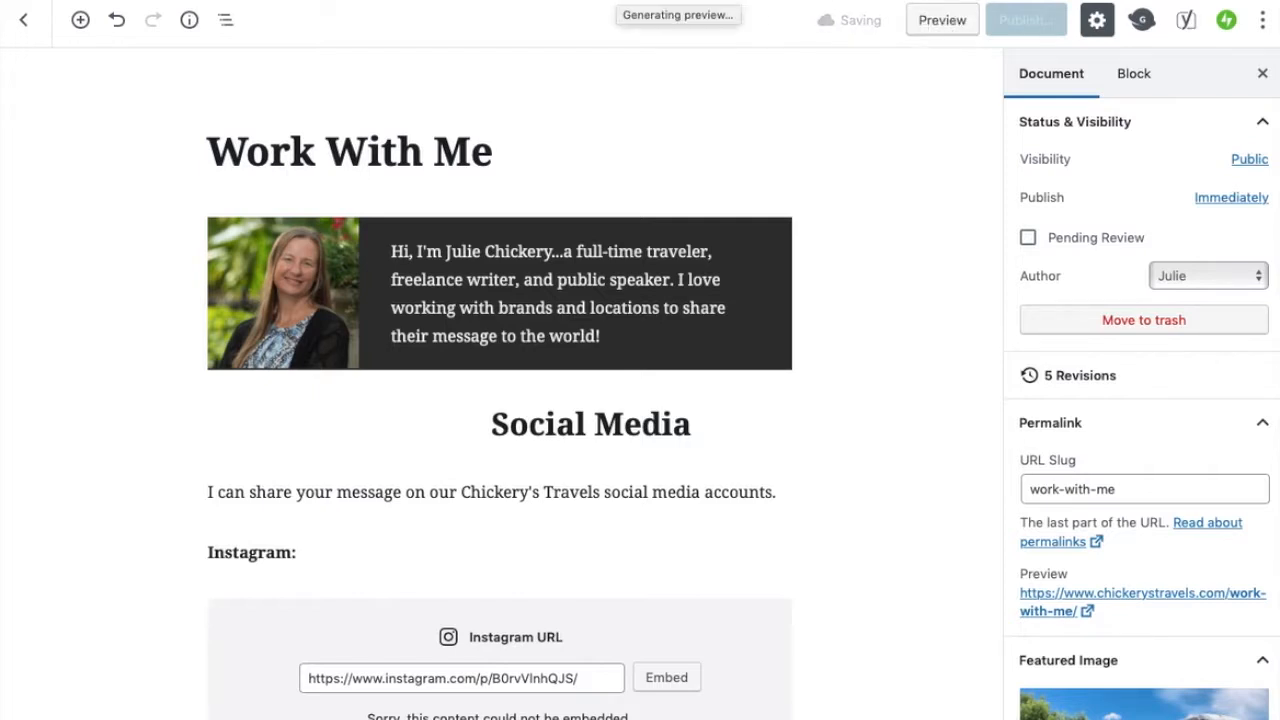
pyautogui.scroll(-5, 794, 537)
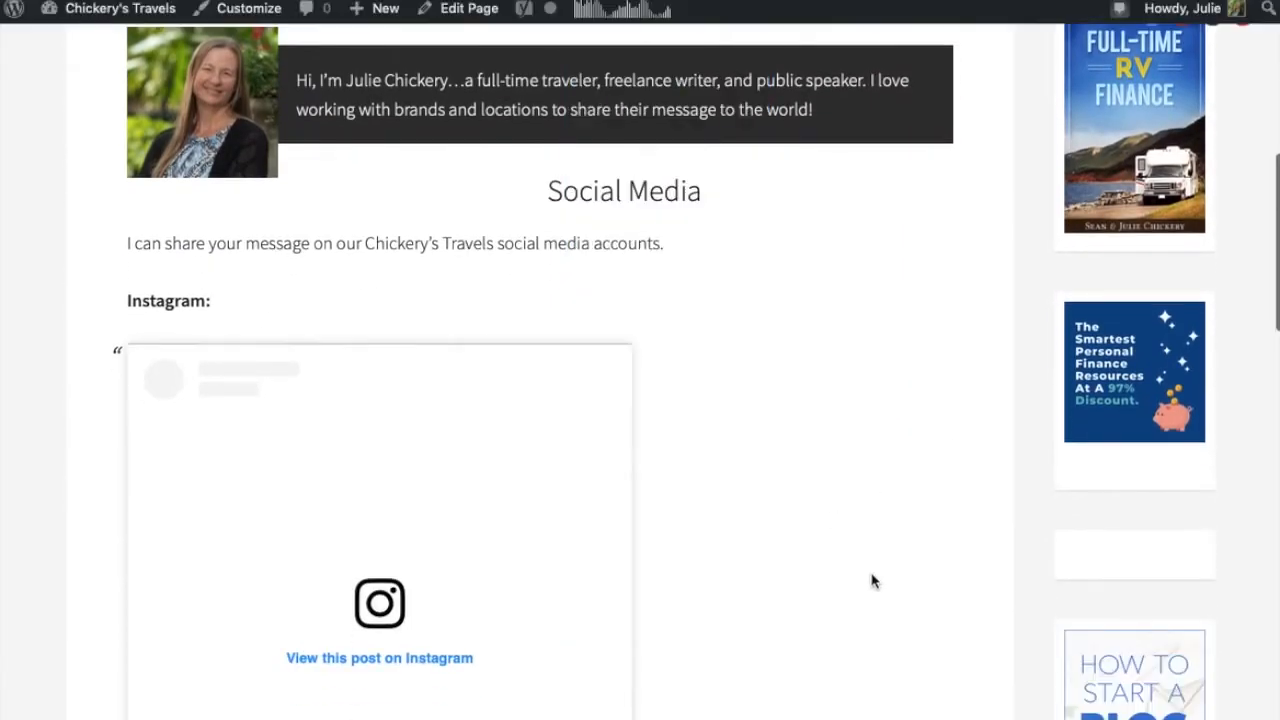
pyautogui.scroll(-10, 871, 581)
pyautogui.scroll(-15, 871, 581)
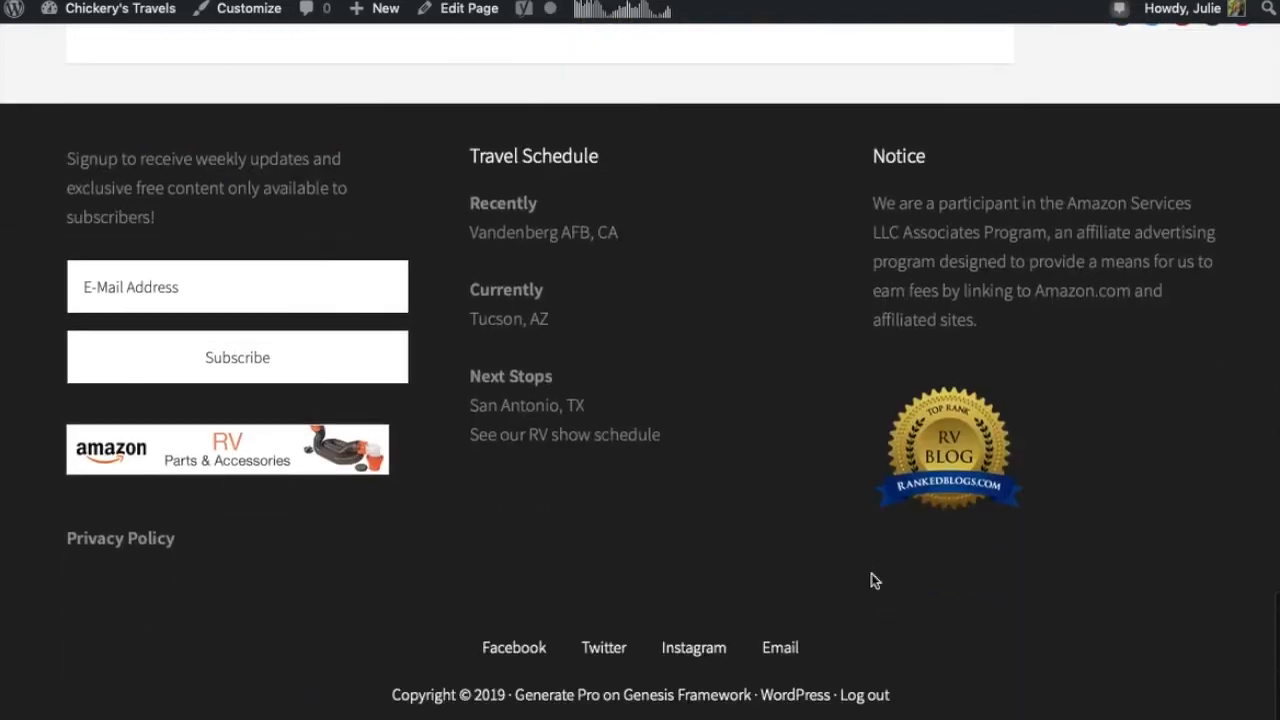
pyautogui.scroll(20, 871, 581)
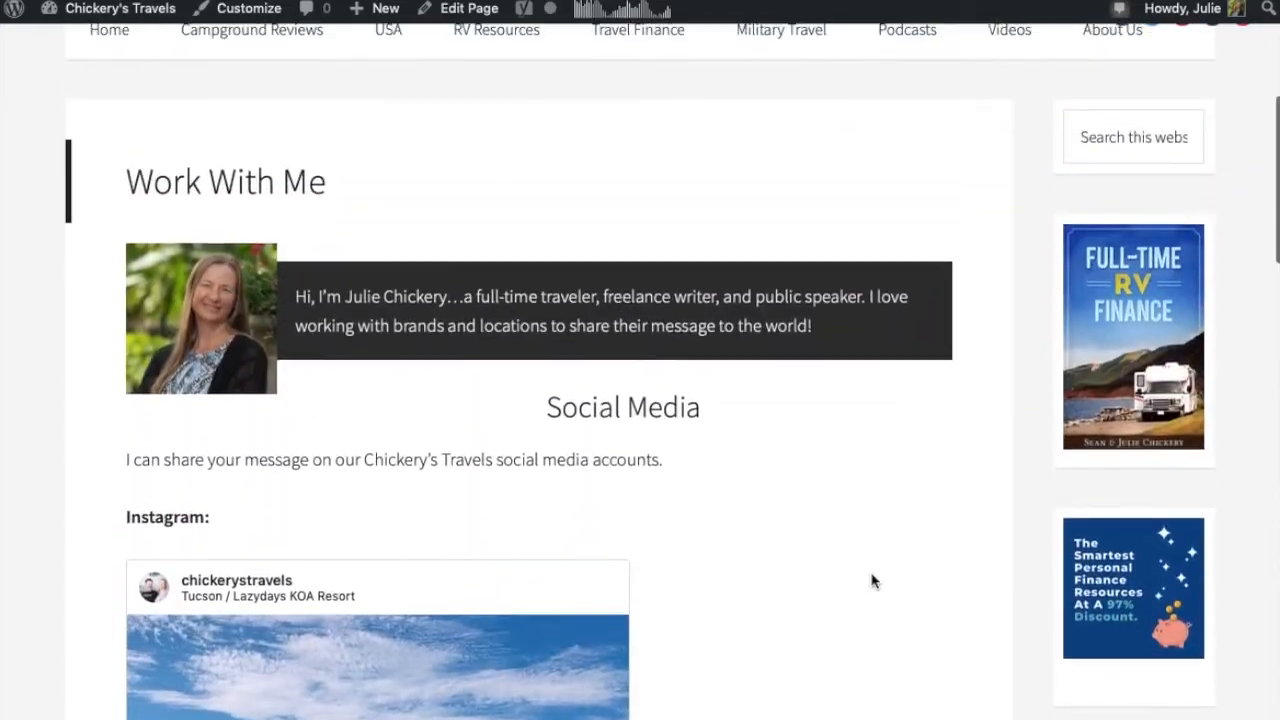
pyautogui.scroll(2, 871, 581)
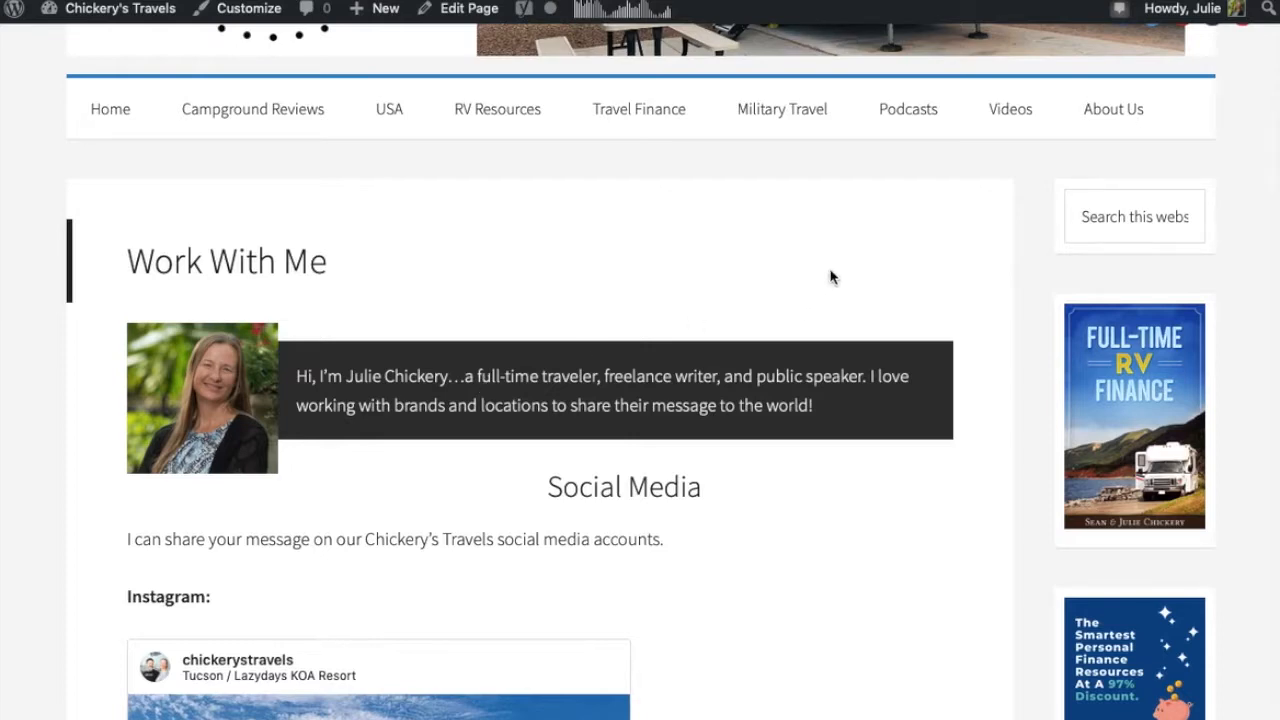
pyautogui.scroll(3, 830, 275)
pyautogui.scroll(3, 832, 275)
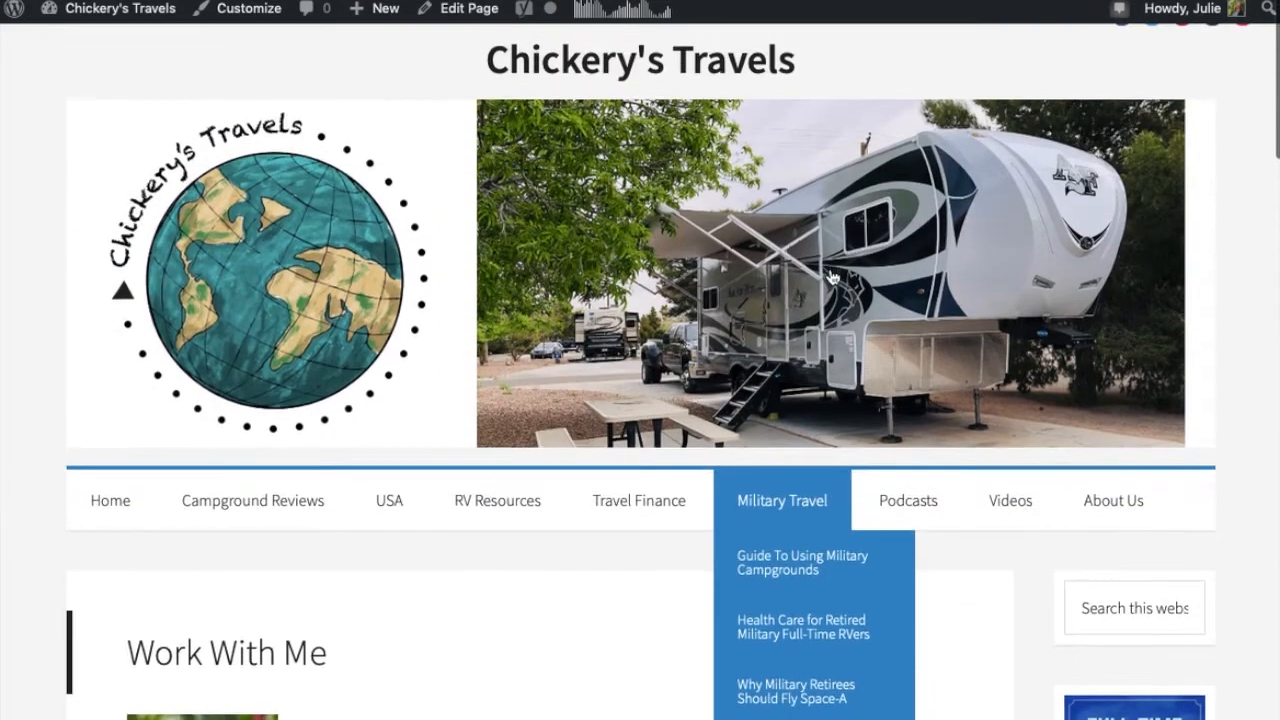
pyautogui.click(440, 2)
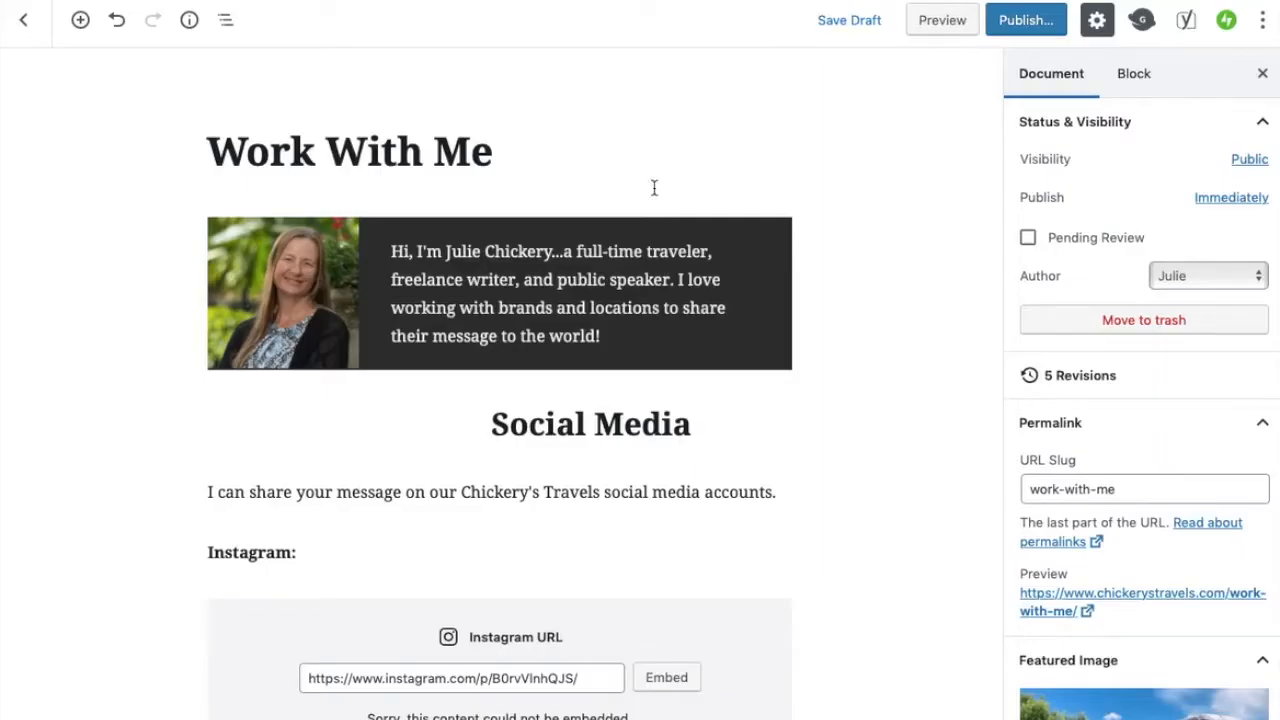
# Expand and review the Discussion settings in the document sidebar
pyautogui.scroll(-2, 1103, 592)
pyautogui.scroll(-3, 1103, 592)
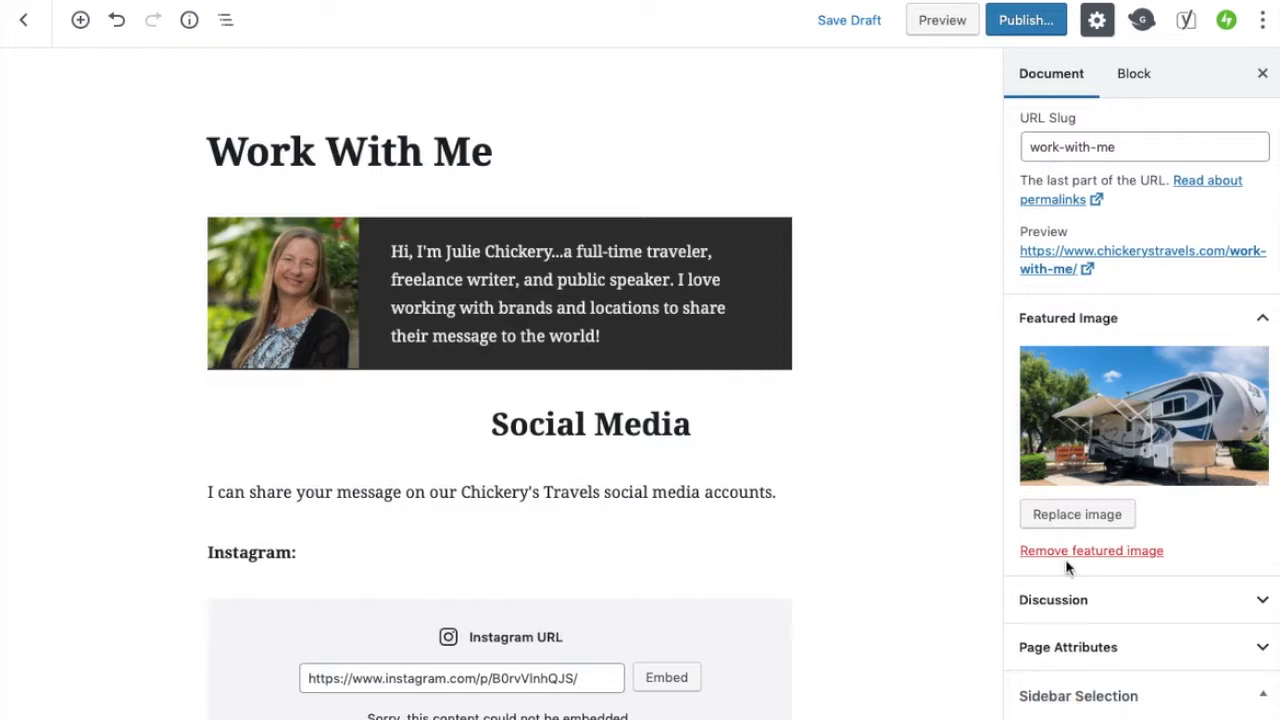
pyautogui.scroll(-3, 1130, 490)
pyautogui.click(1254, 486)
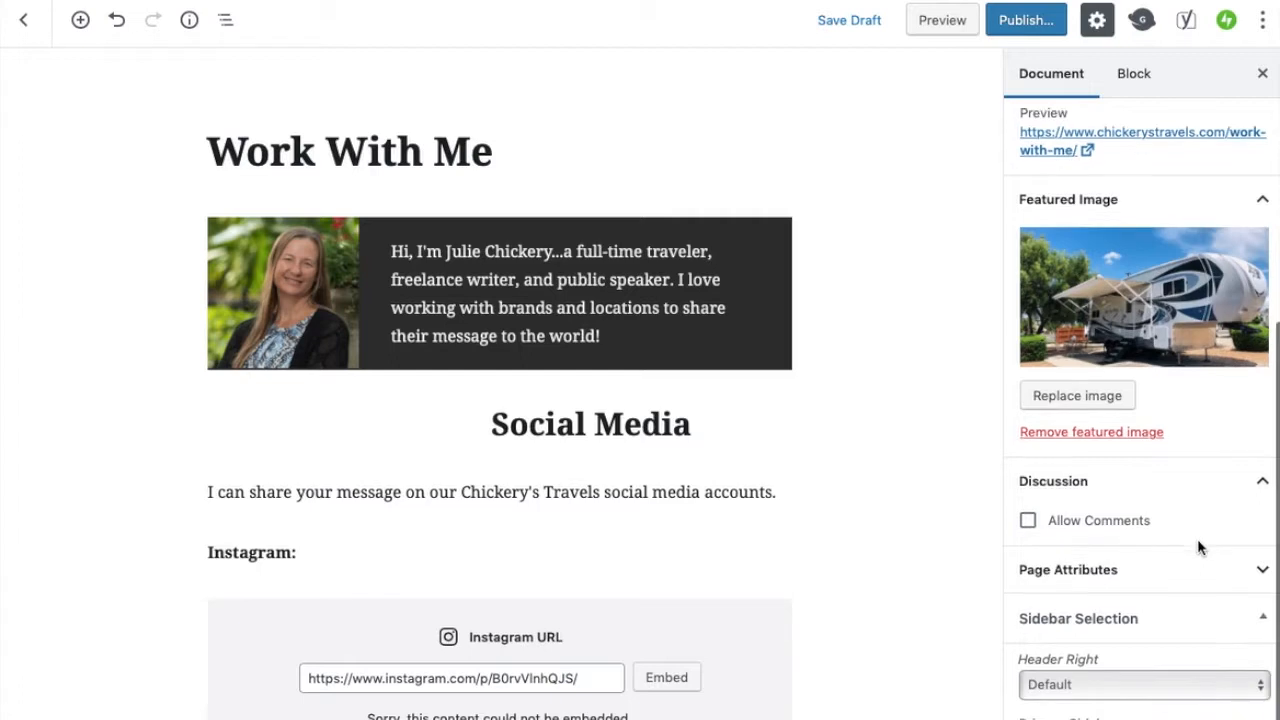
pyautogui.scroll(-1, 1190, 540)
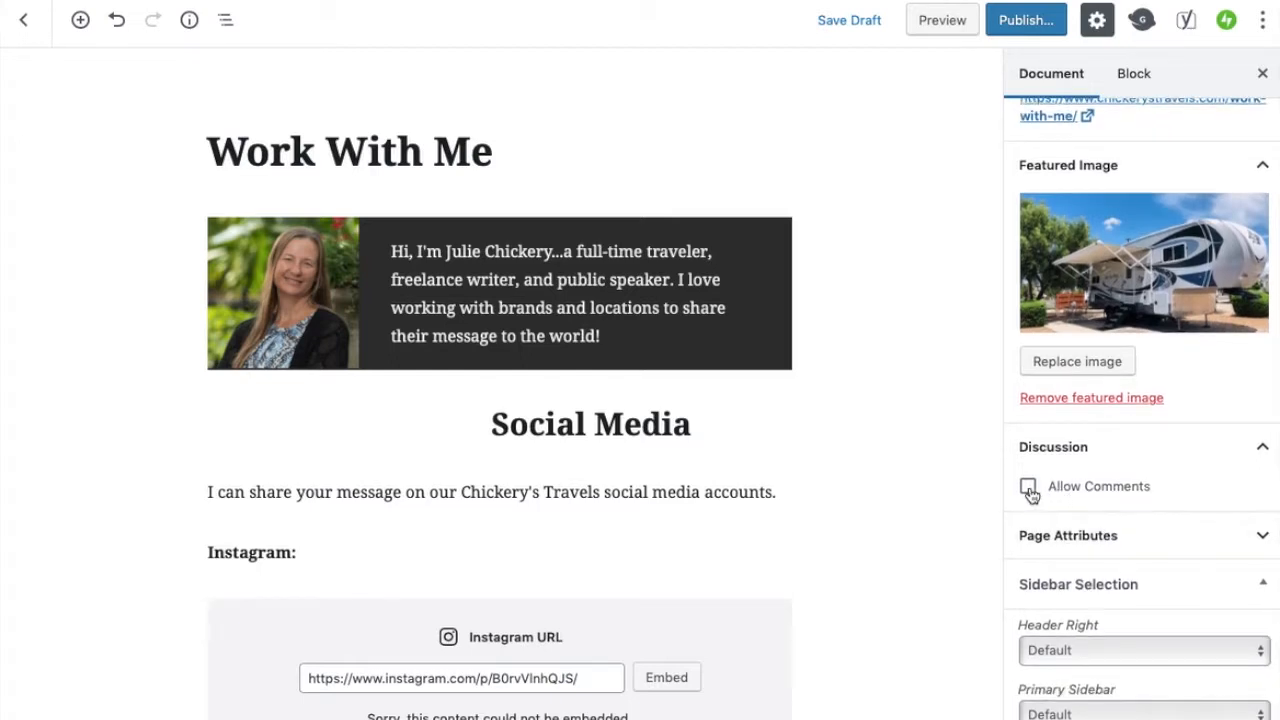
pyautogui.click(1264, 452)
# Set the page's parent page to About Us under Page Attributes
pyautogui.click(1261, 534)
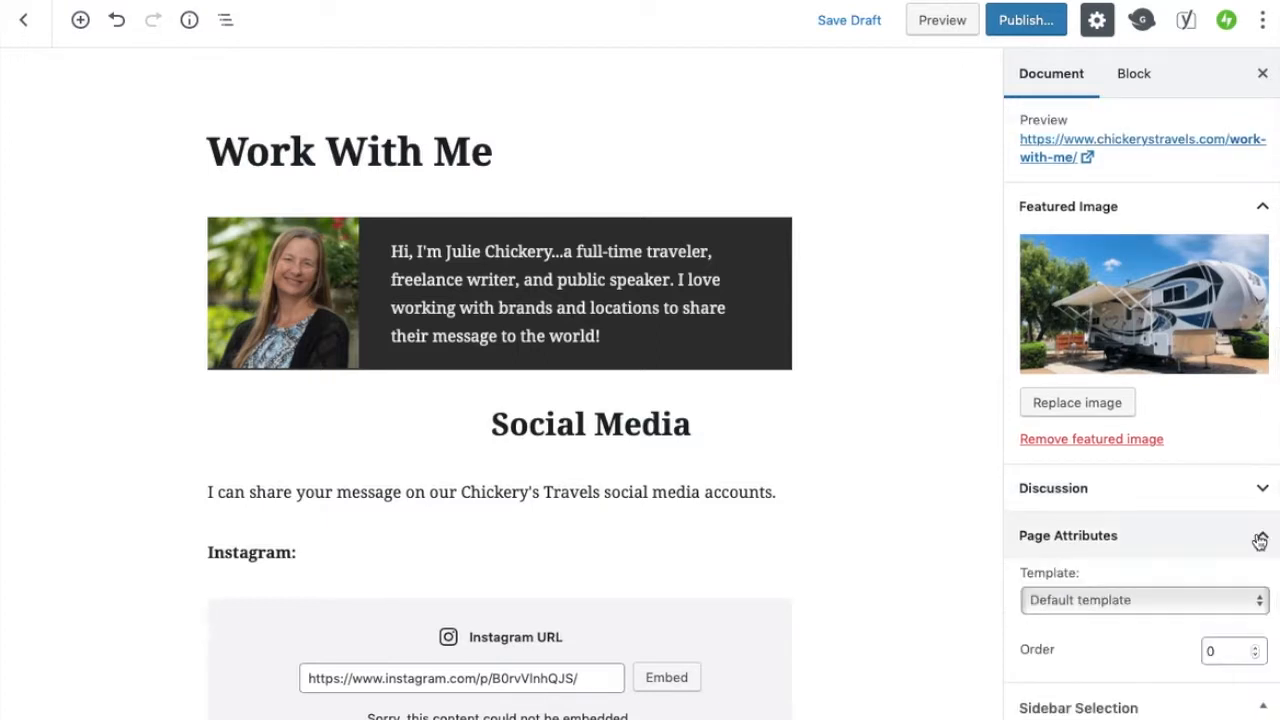
pyautogui.scroll(-2, 1178, 536)
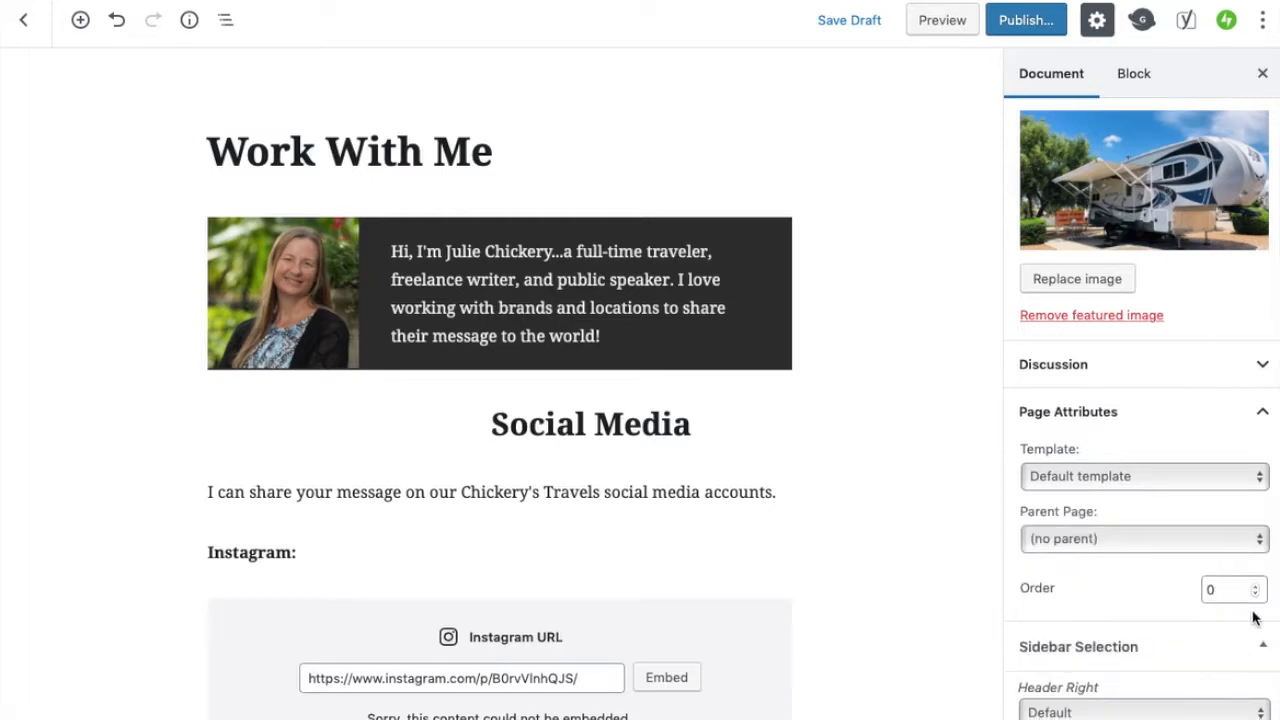
pyautogui.click(1259, 549)
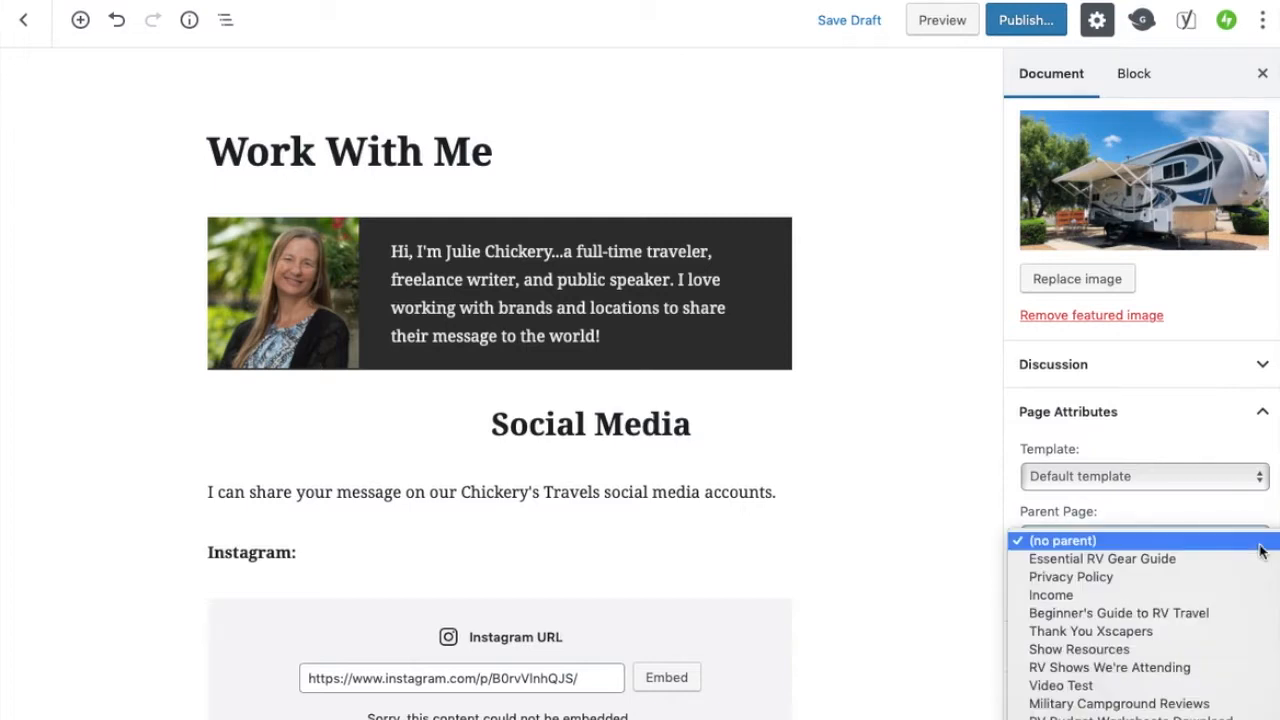
pyautogui.scroll(-5, 1190, 608)
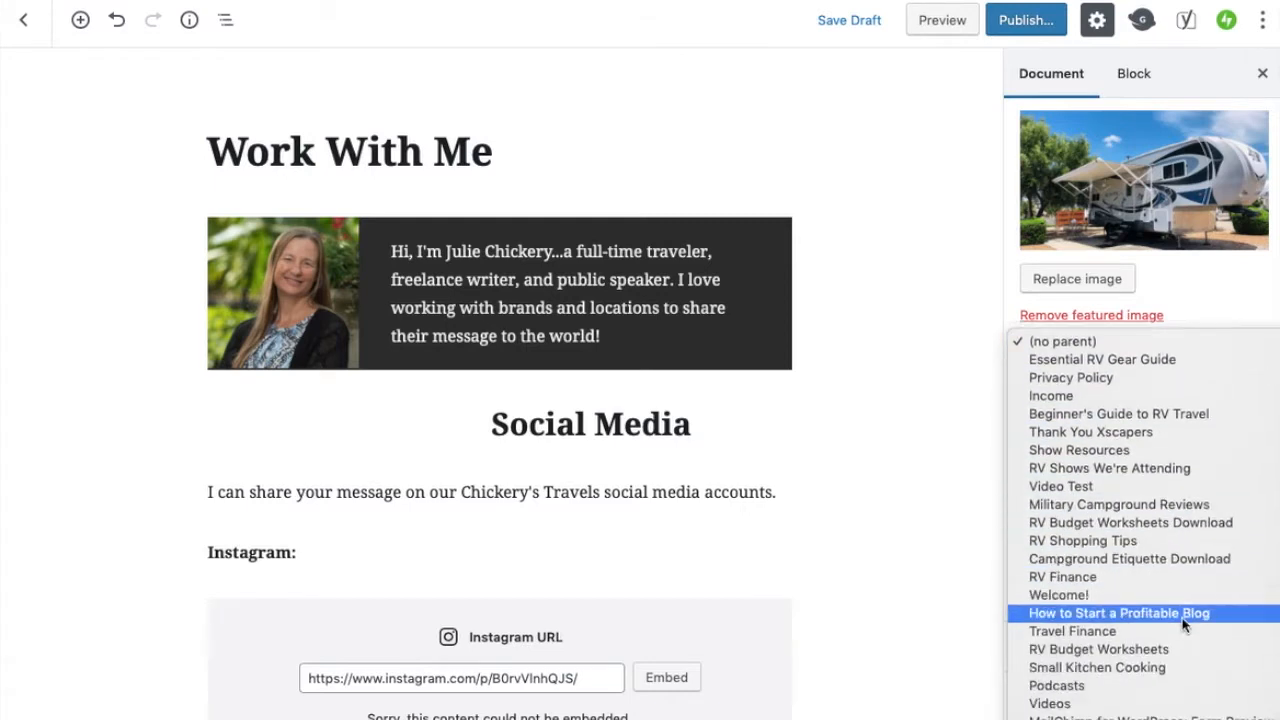
pyautogui.scroll(-3, 1183, 624)
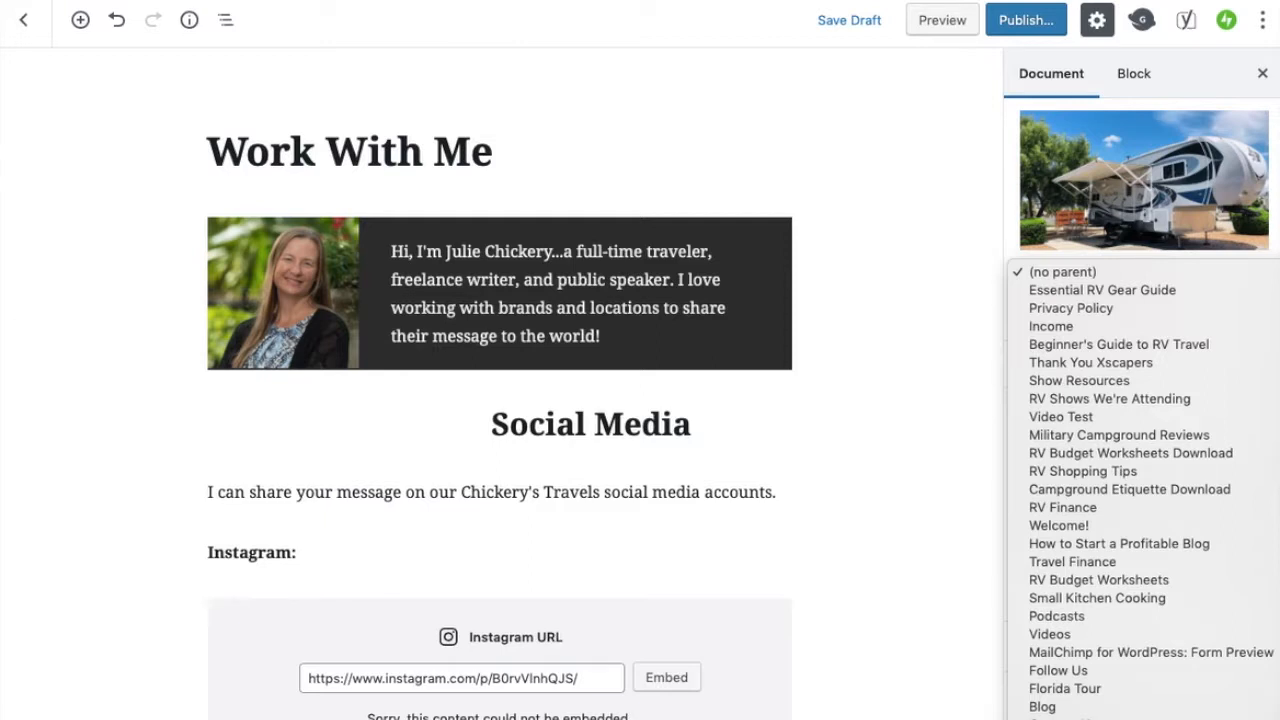
pyautogui.click(1120, 717)
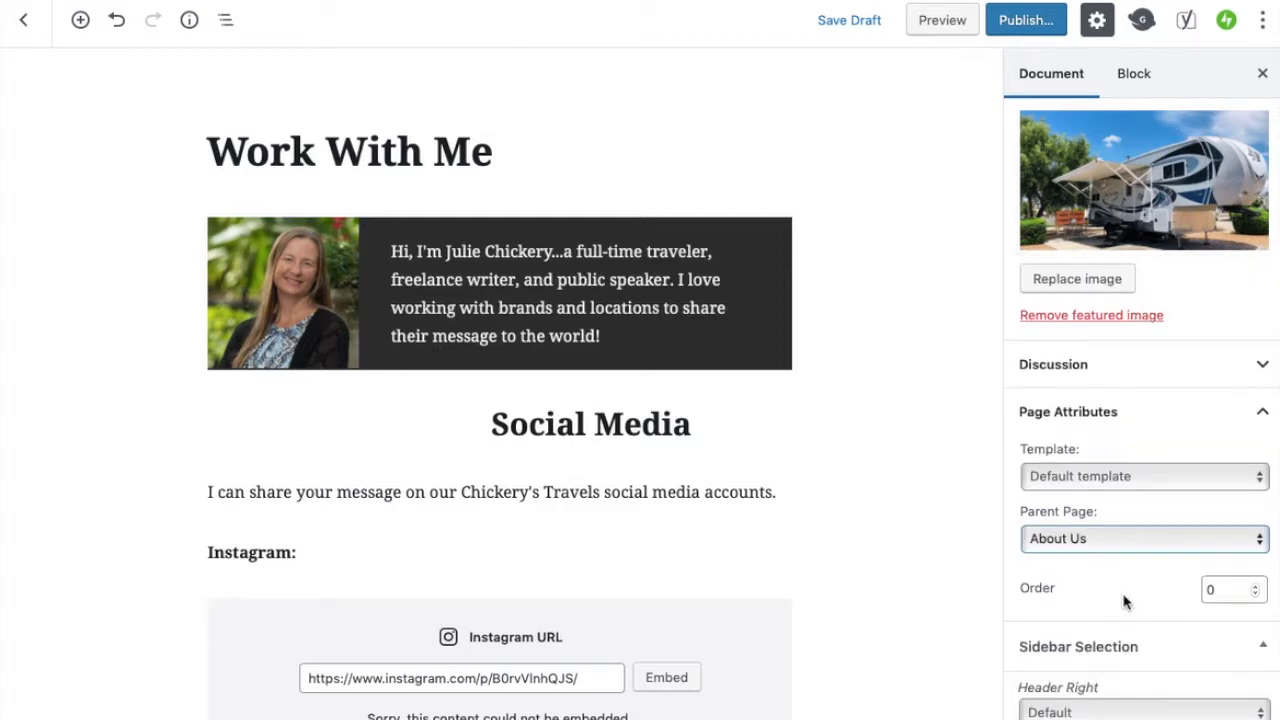
# Review the page order and Header Right sidebar selection, keeping Default
pyautogui.scroll(-1, 1124, 601)
pyautogui.scroll(-1, 1200, 555)
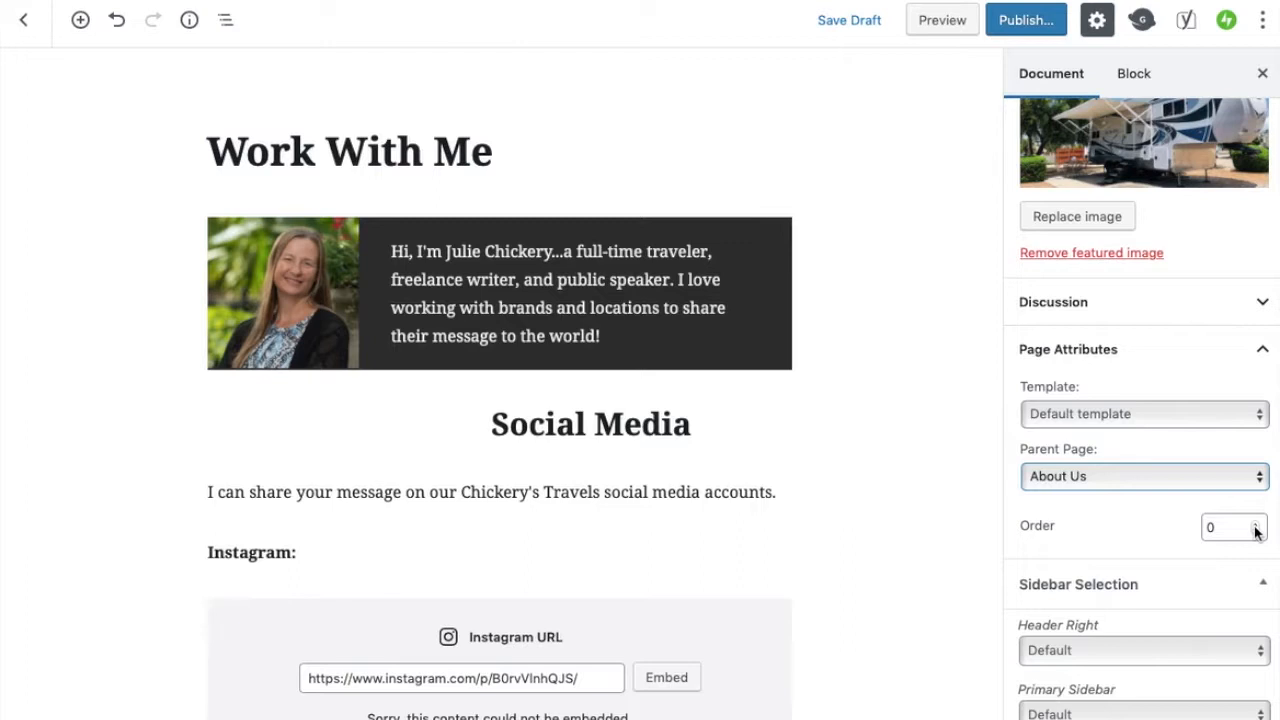
pyautogui.click(1256, 532)
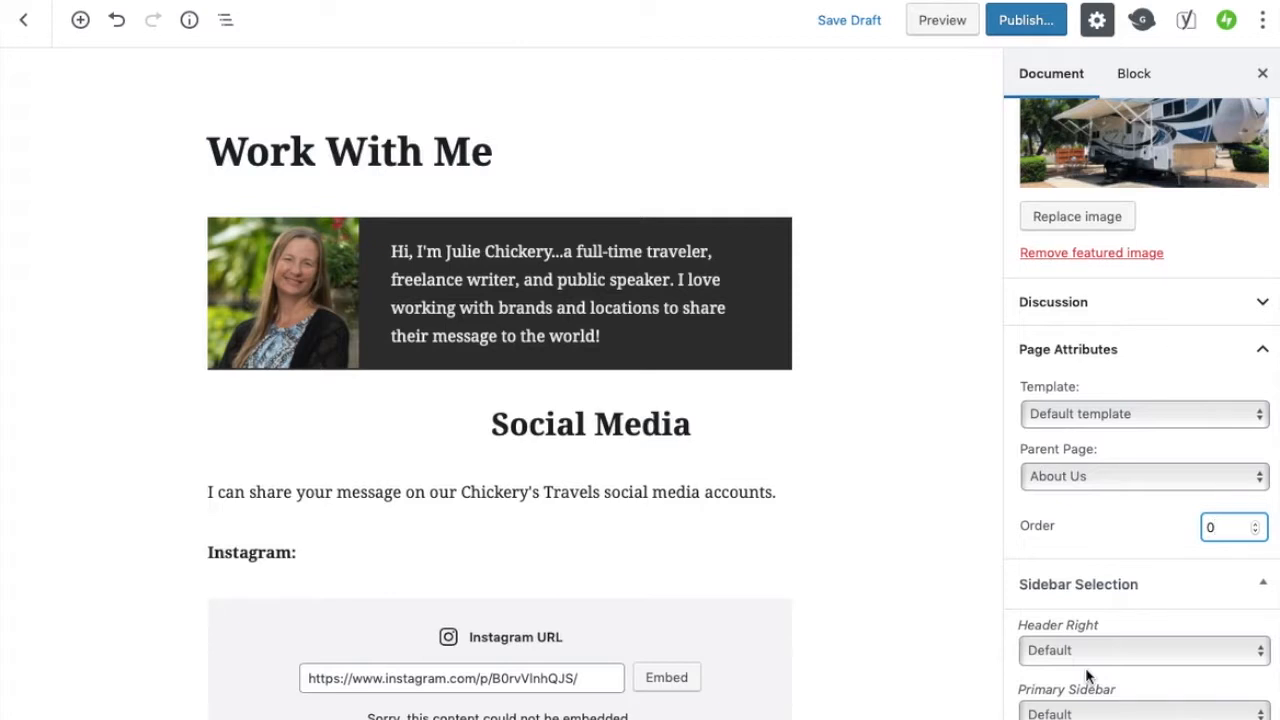
pyautogui.click(1262, 652)
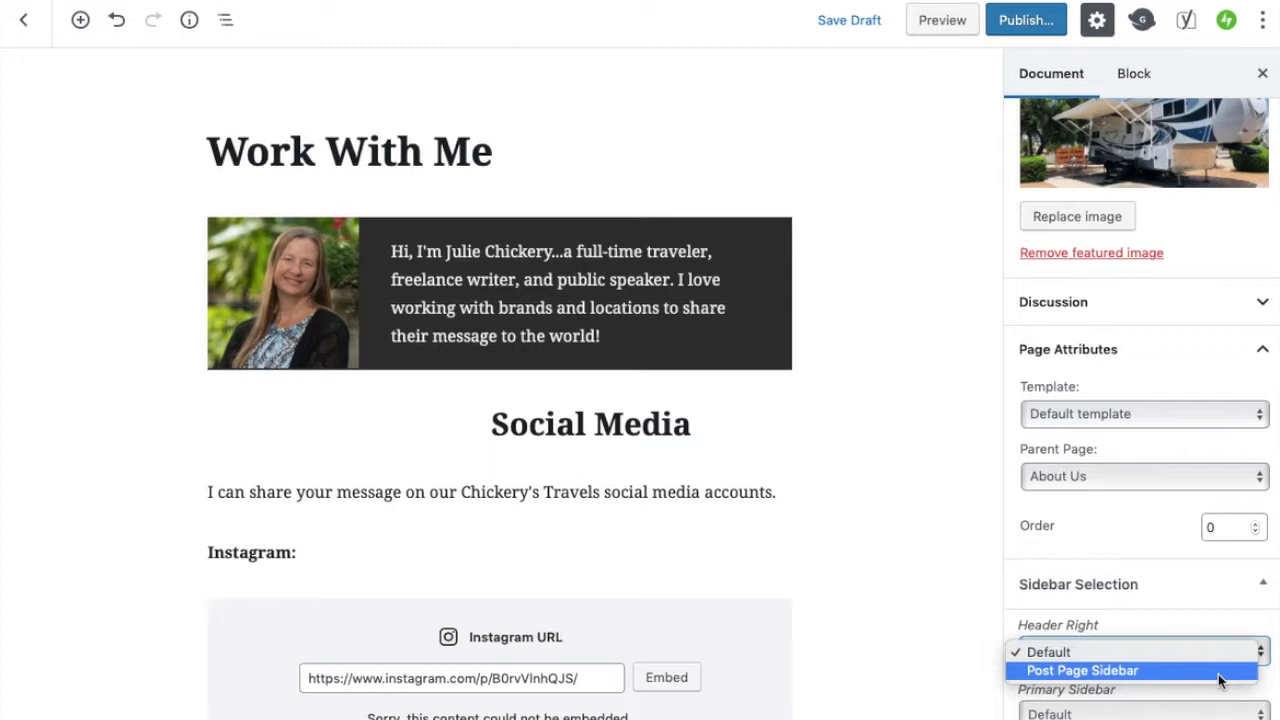
pyautogui.click(1211, 613)
pyautogui.press('Tab')
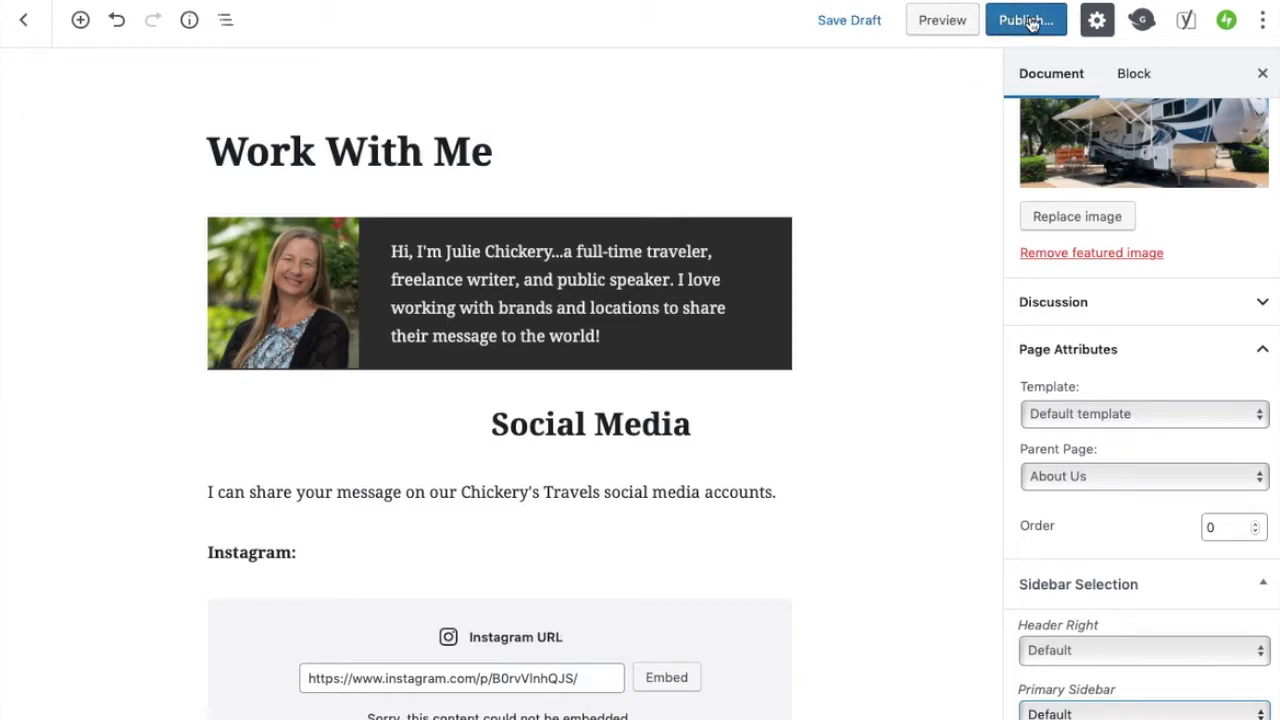
# Review the publish date and author settings under Status & Visibility, keeping Immediately and Julie
pyautogui.scroll(5, 1103, 194)
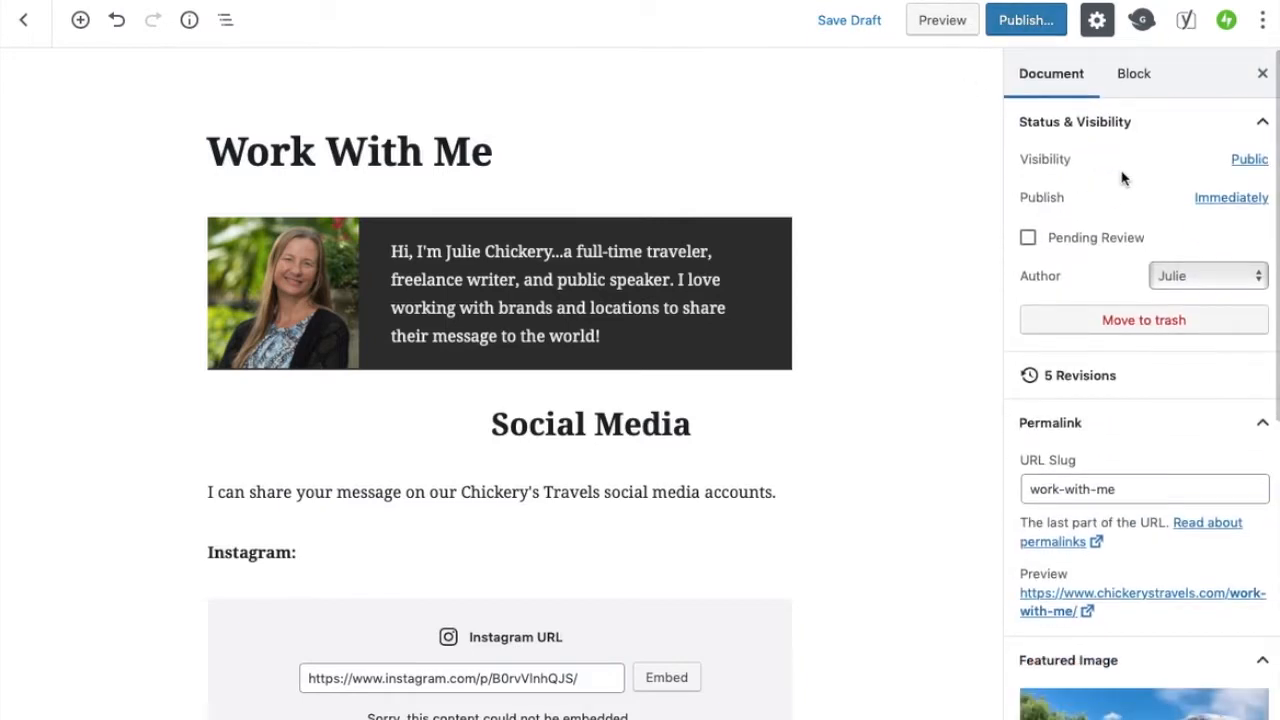
pyautogui.click(1221, 199)
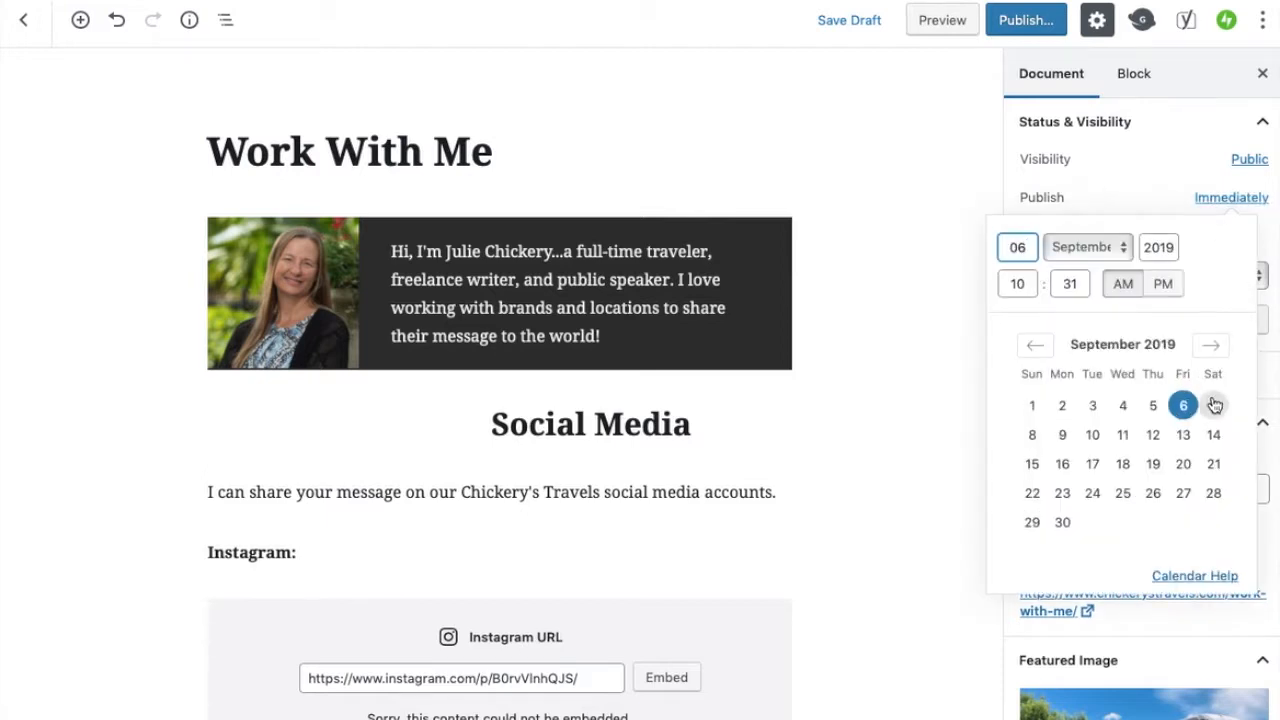
pyautogui.click(1181, 157)
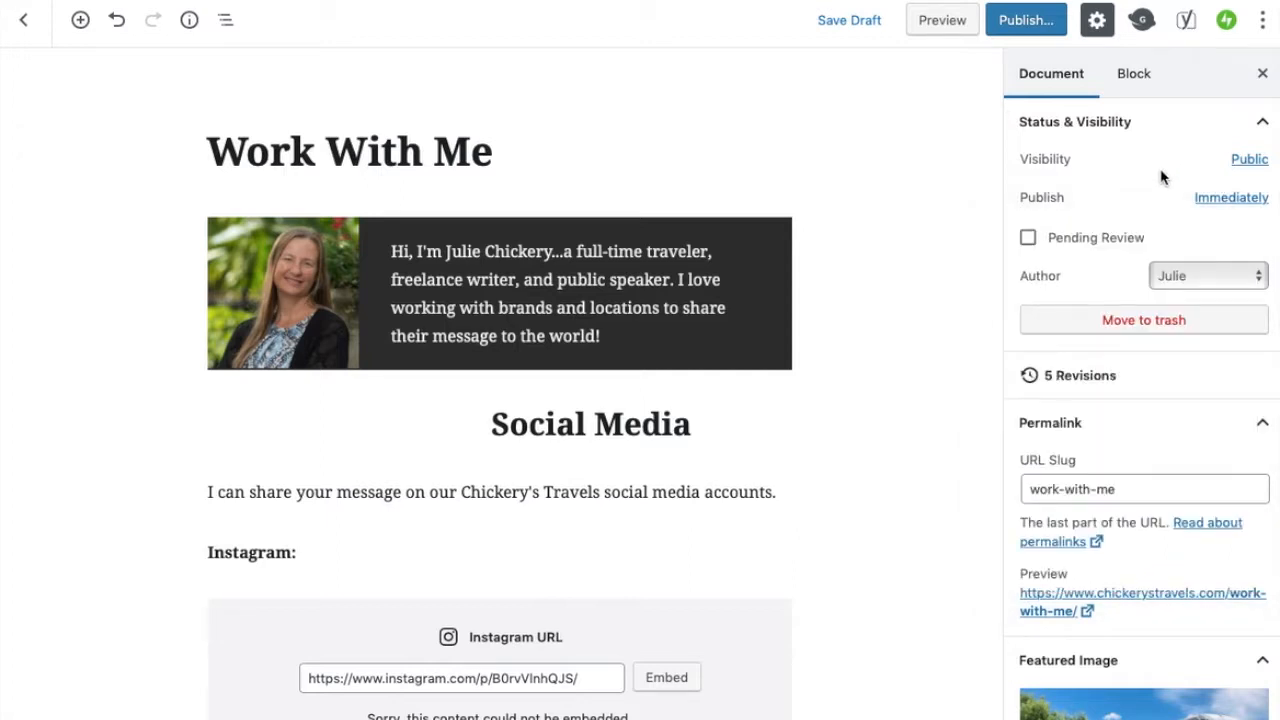
pyautogui.click(1255, 277)
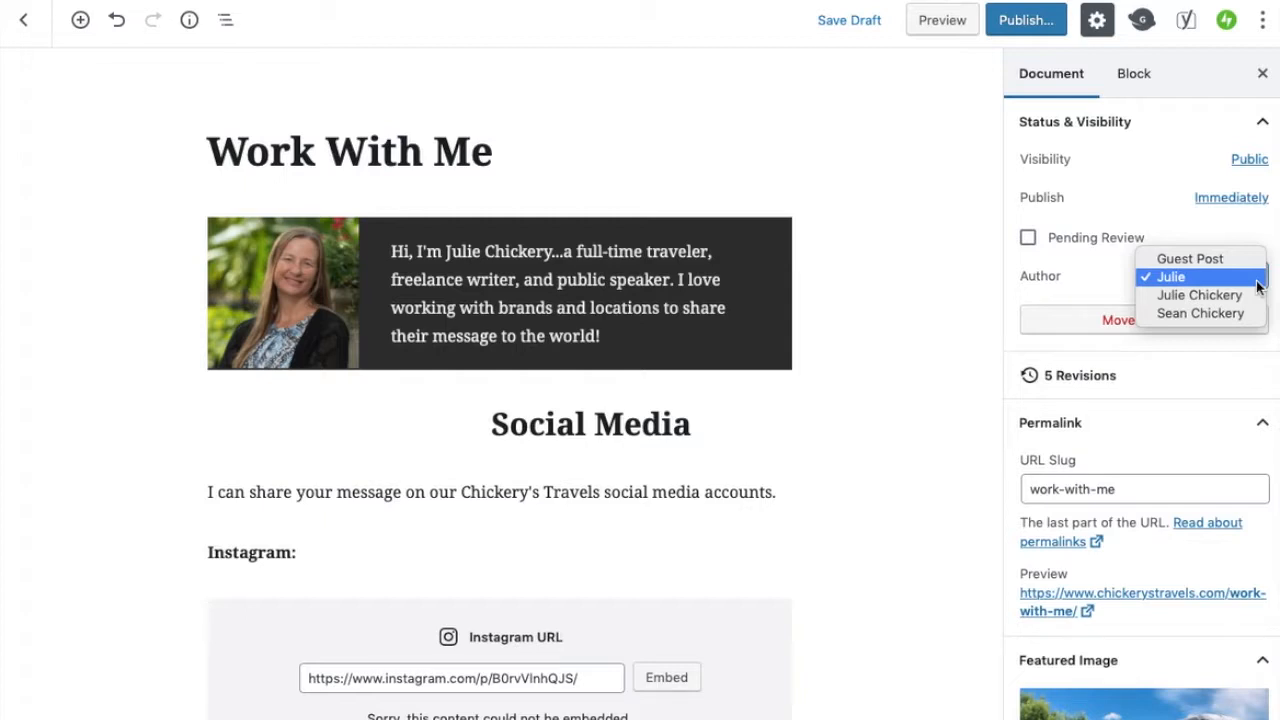
pyautogui.click(1257, 283)
# Publish the Work With Me page and close the published confirmation panel
pyautogui.click(1033, 20)
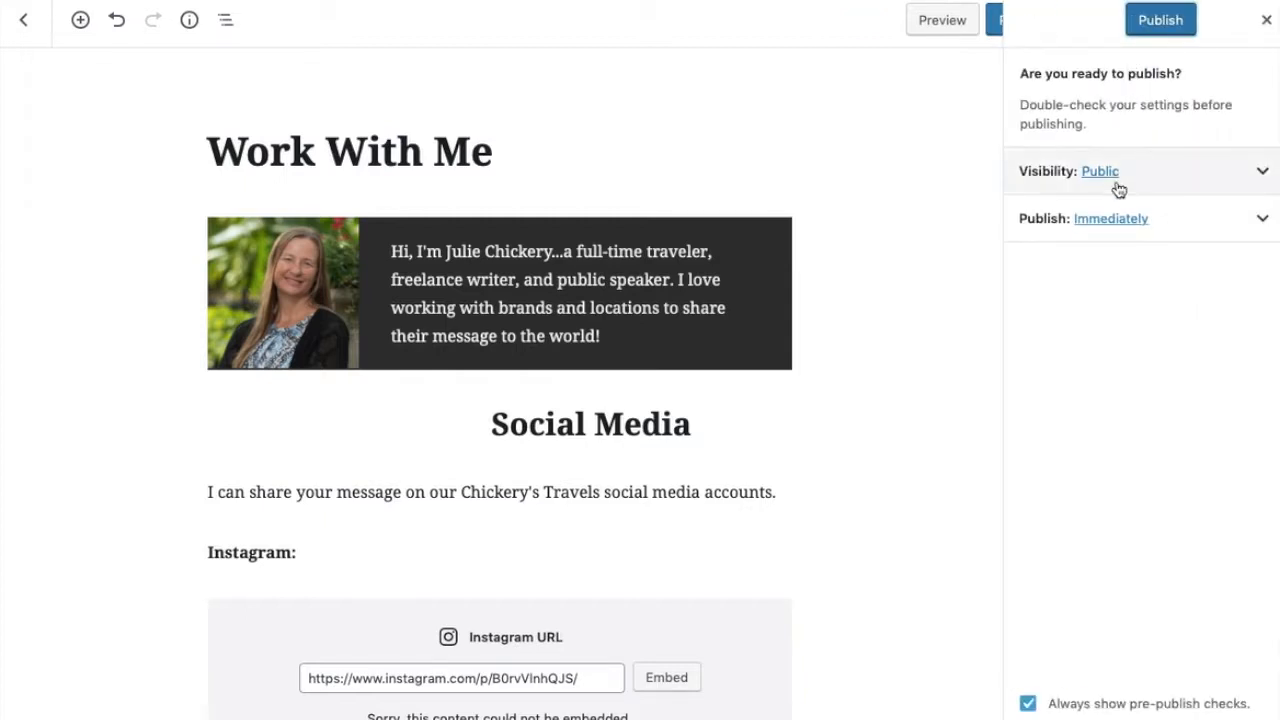
pyautogui.click(1162, 22)
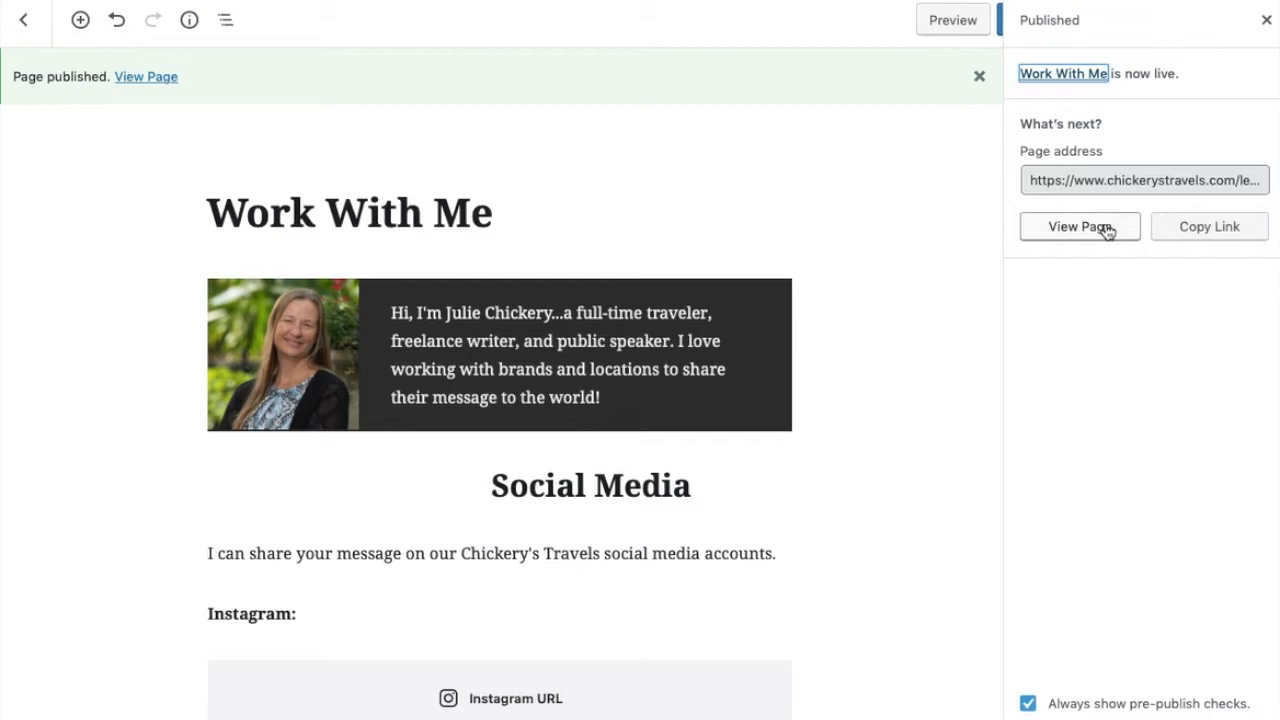
pyautogui.click(1266, 22)
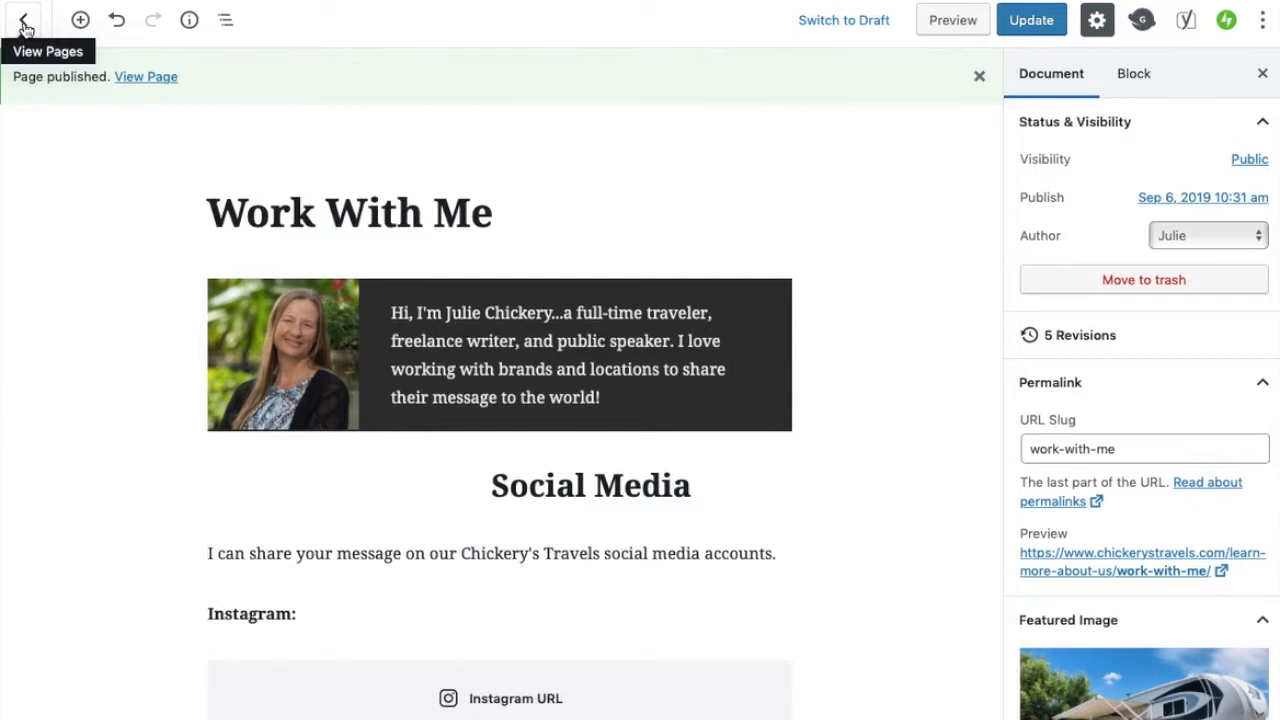
# Go to the pages list and inspect the Work With Me page's Quick Edit settings, cancelling without changes
pyautogui.click(25, 28)
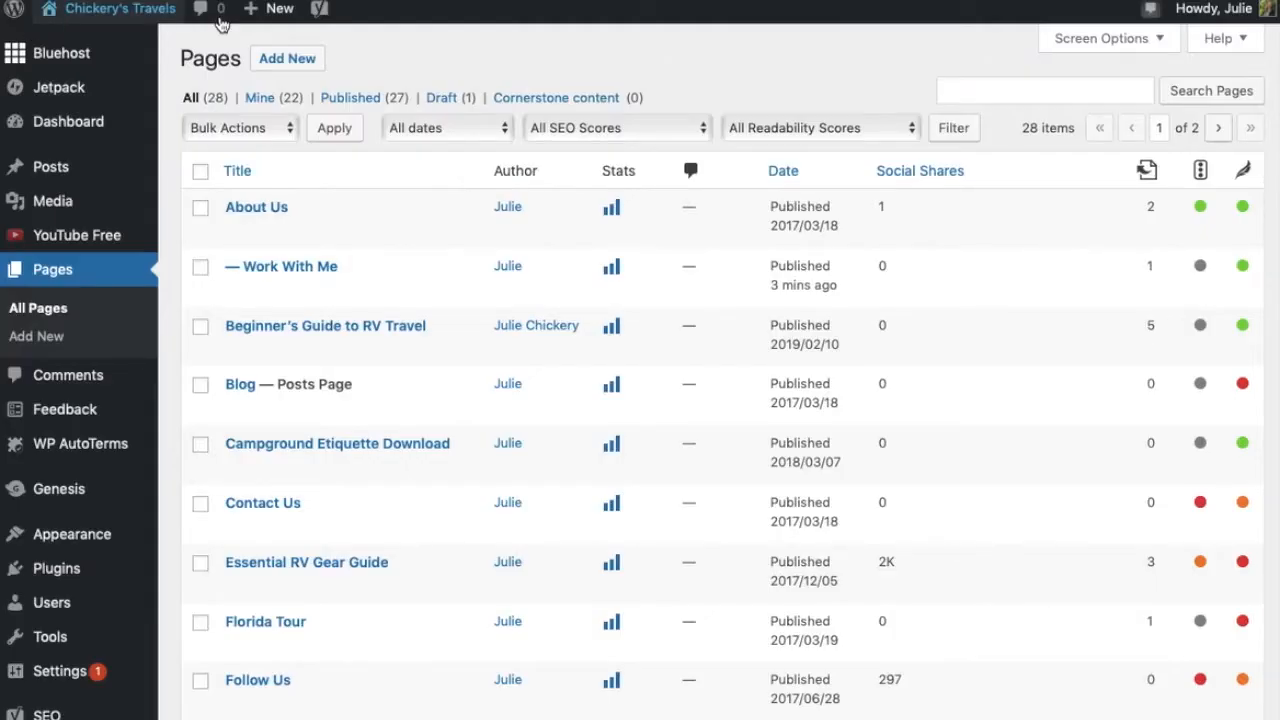
pyautogui.moveTo(271, 289)
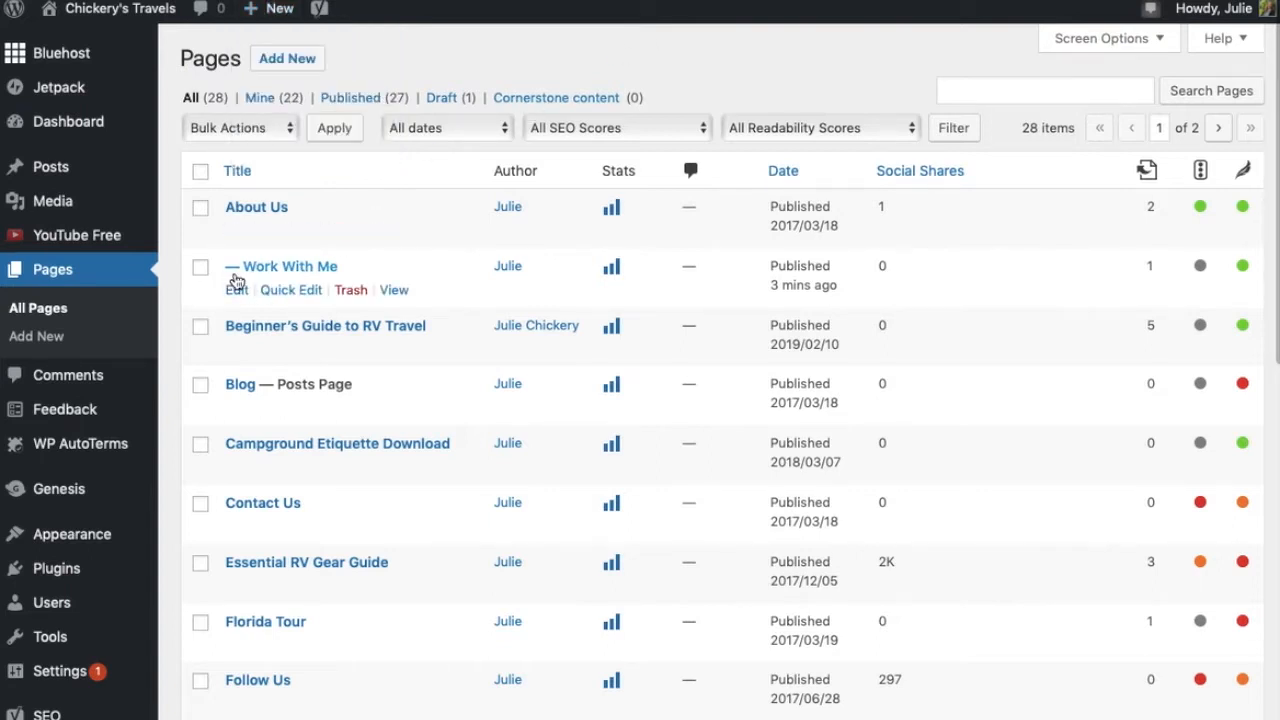
pyautogui.moveTo(268, 220)
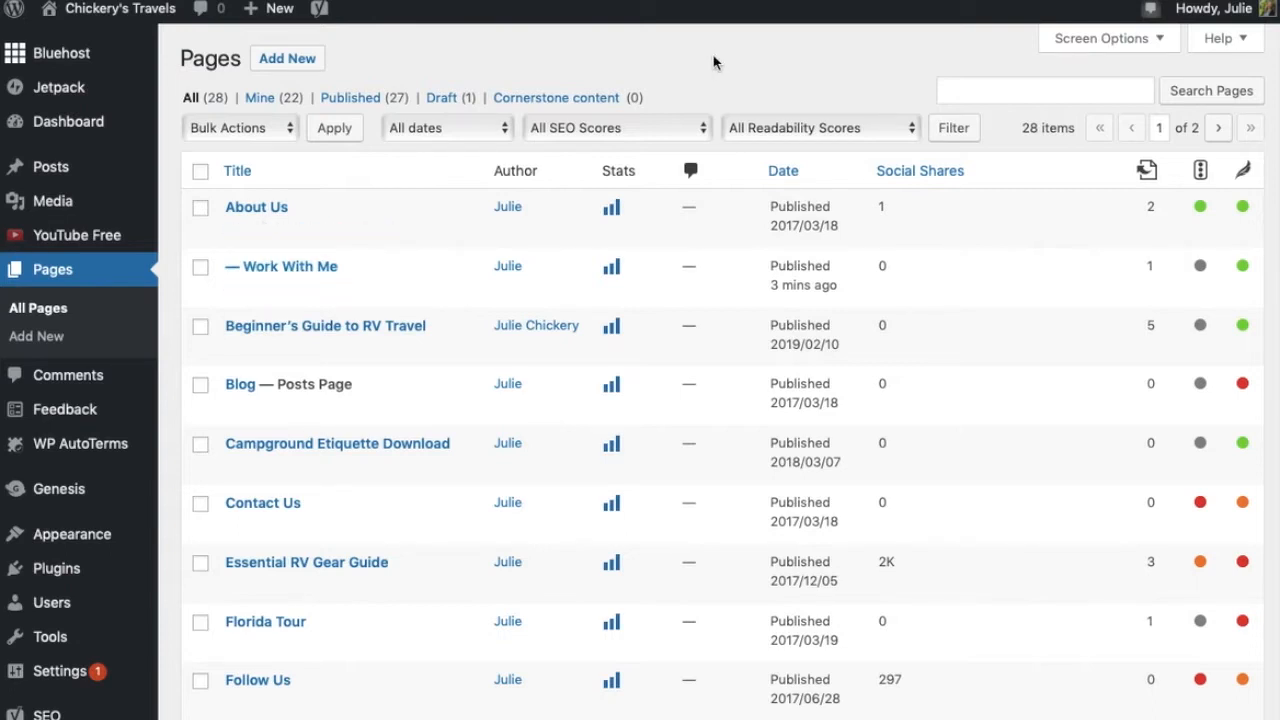
pyautogui.moveTo(229, 209)
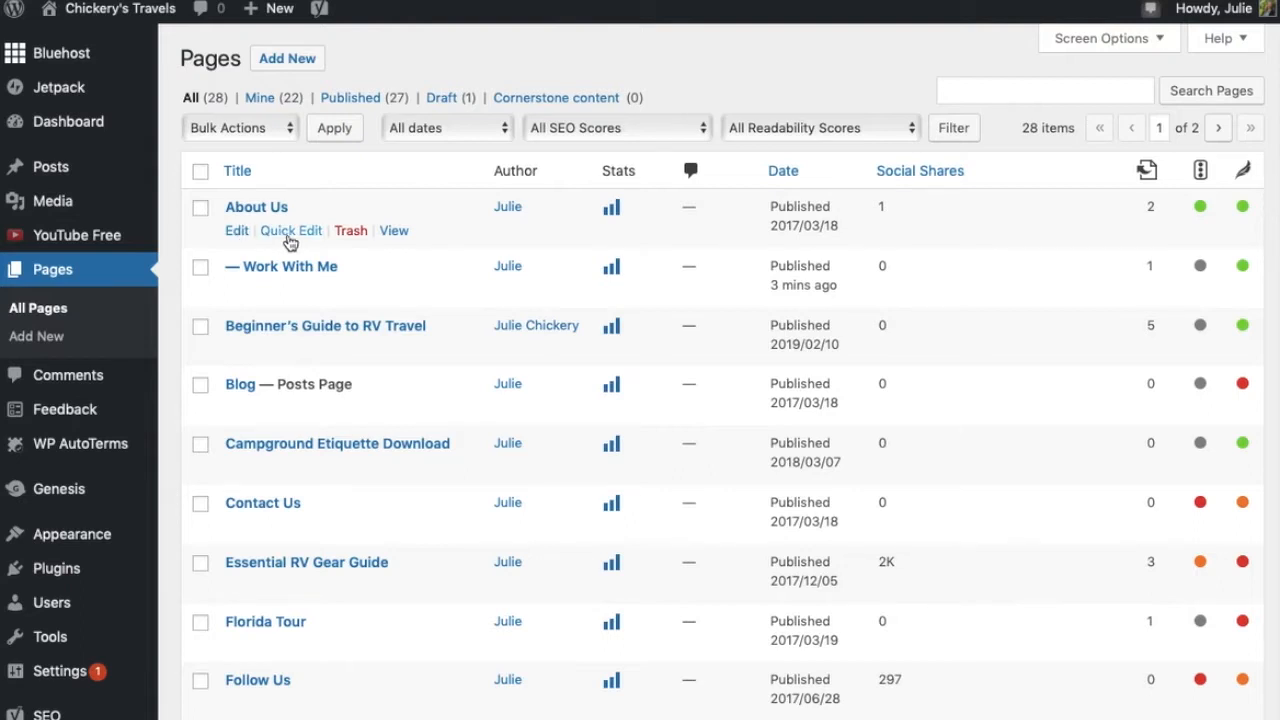
pyautogui.click(280, 290)
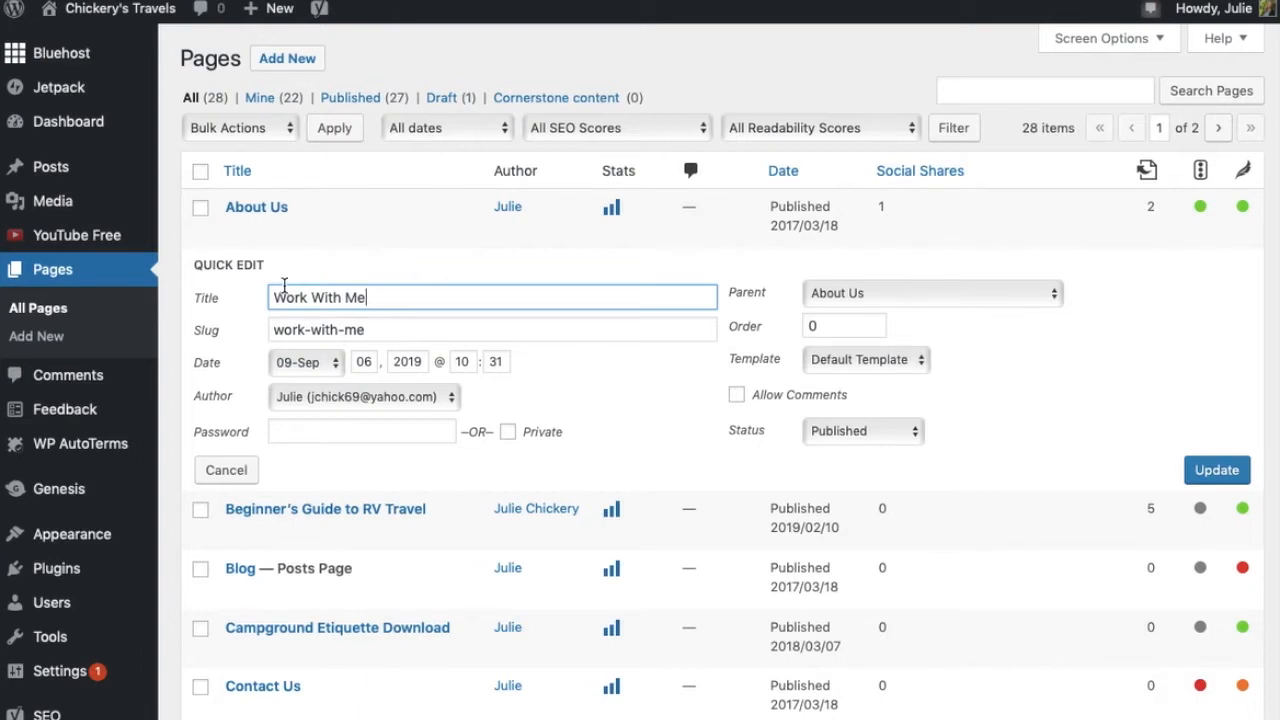
pyautogui.click(377, 336)
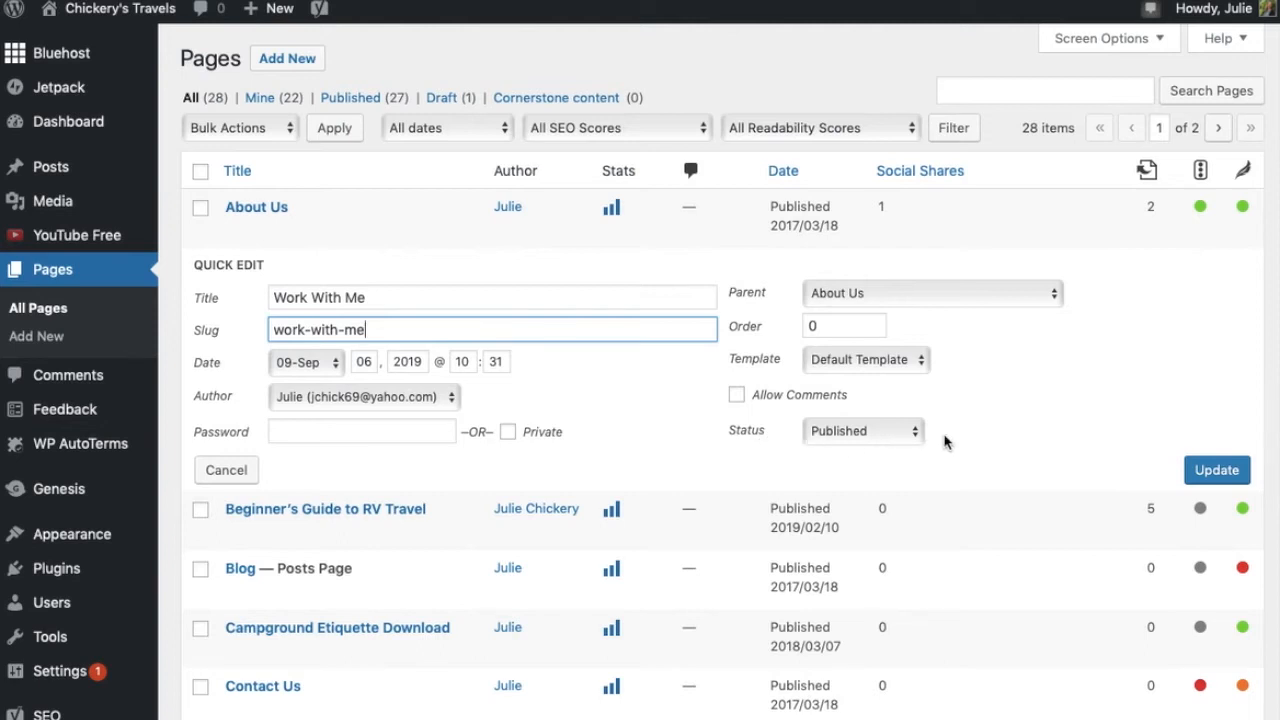
pyautogui.click(916, 440)
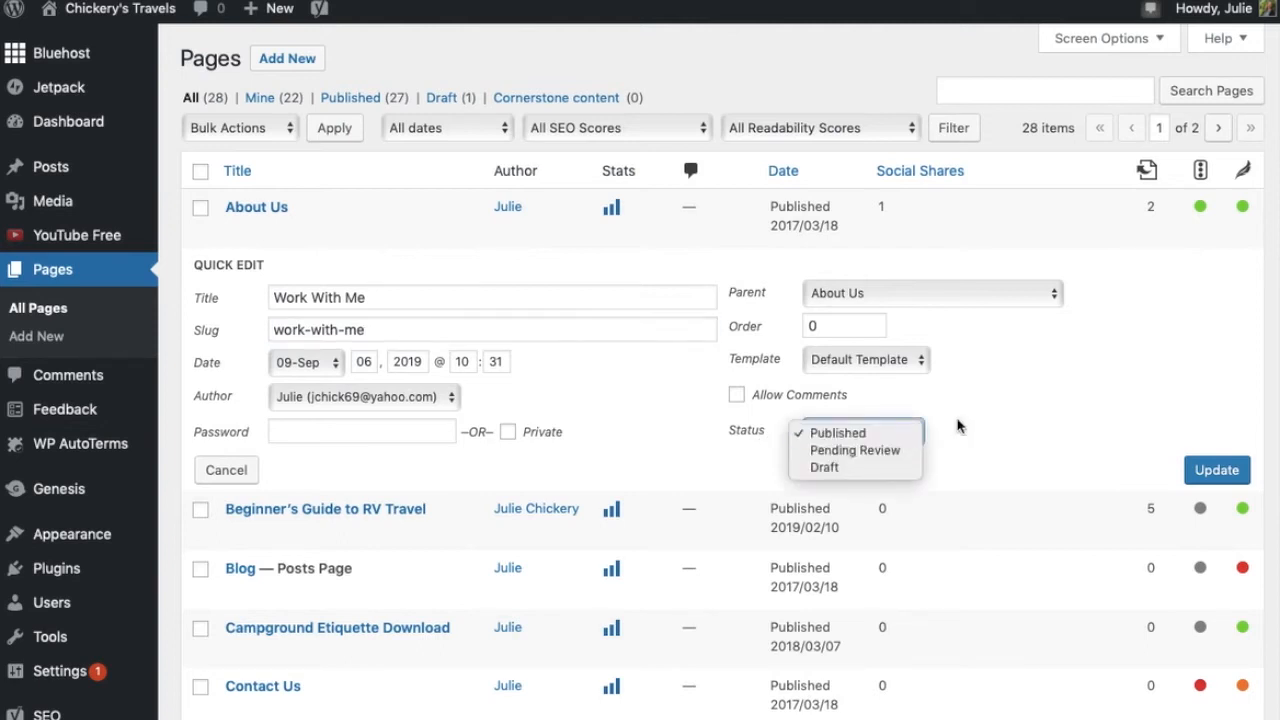
pyautogui.click(997, 408)
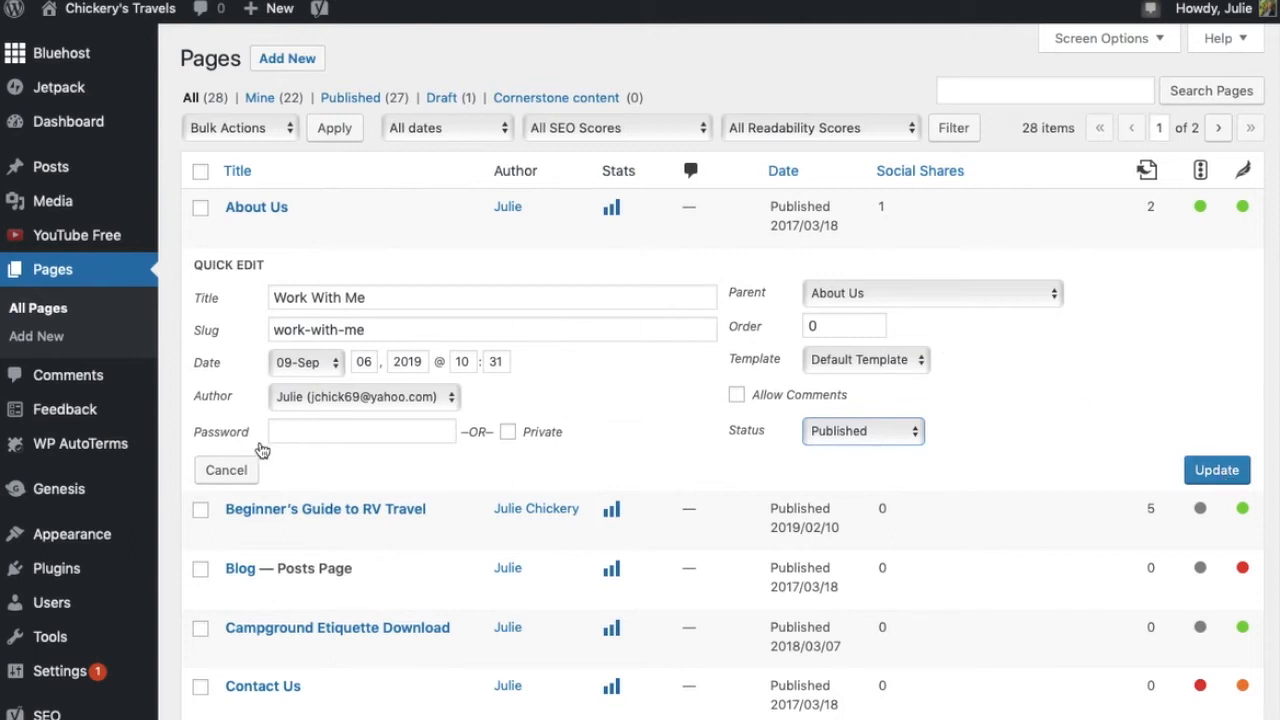
pyautogui.click(228, 472)
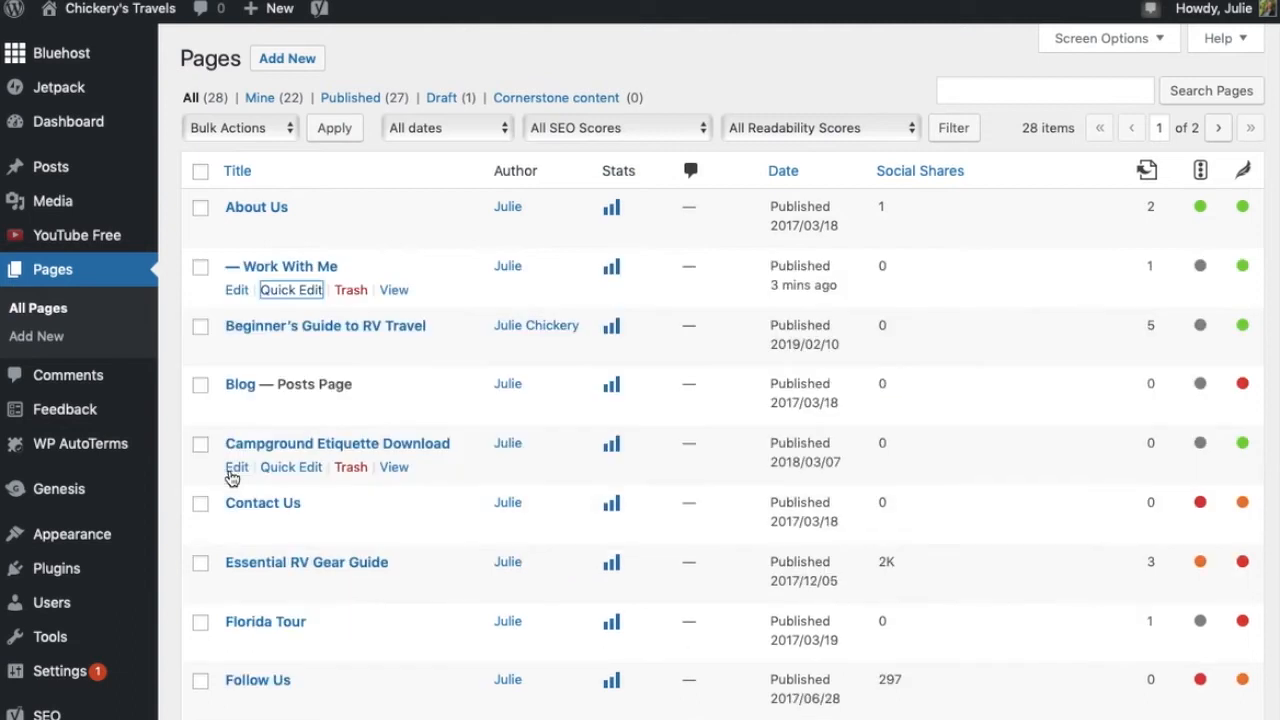
# Visit the site's home page and open it for editing in the block editor
pyautogui.click(238, 291)
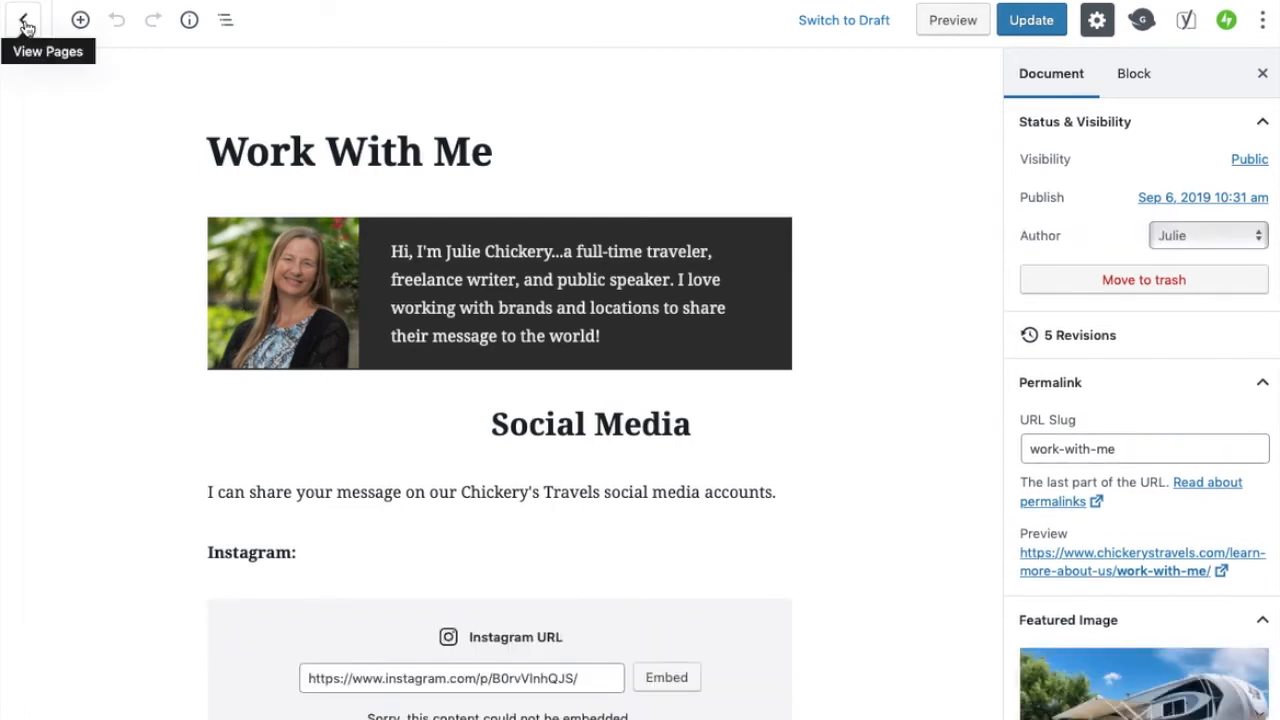
pyautogui.click(25, 25)
pyautogui.click(108, 20)
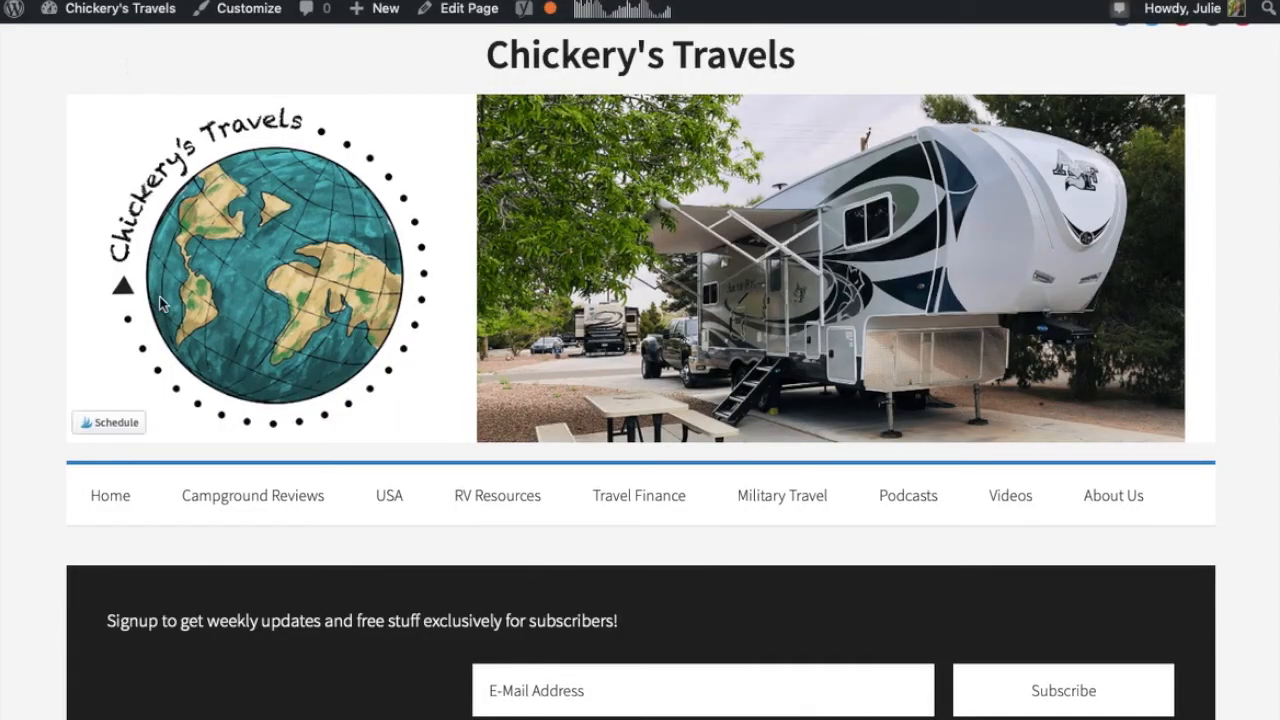
pyautogui.scroll(-5, 159, 295)
pyautogui.scroll(5, 159, 295)
pyautogui.scroll(-1, 159, 296)
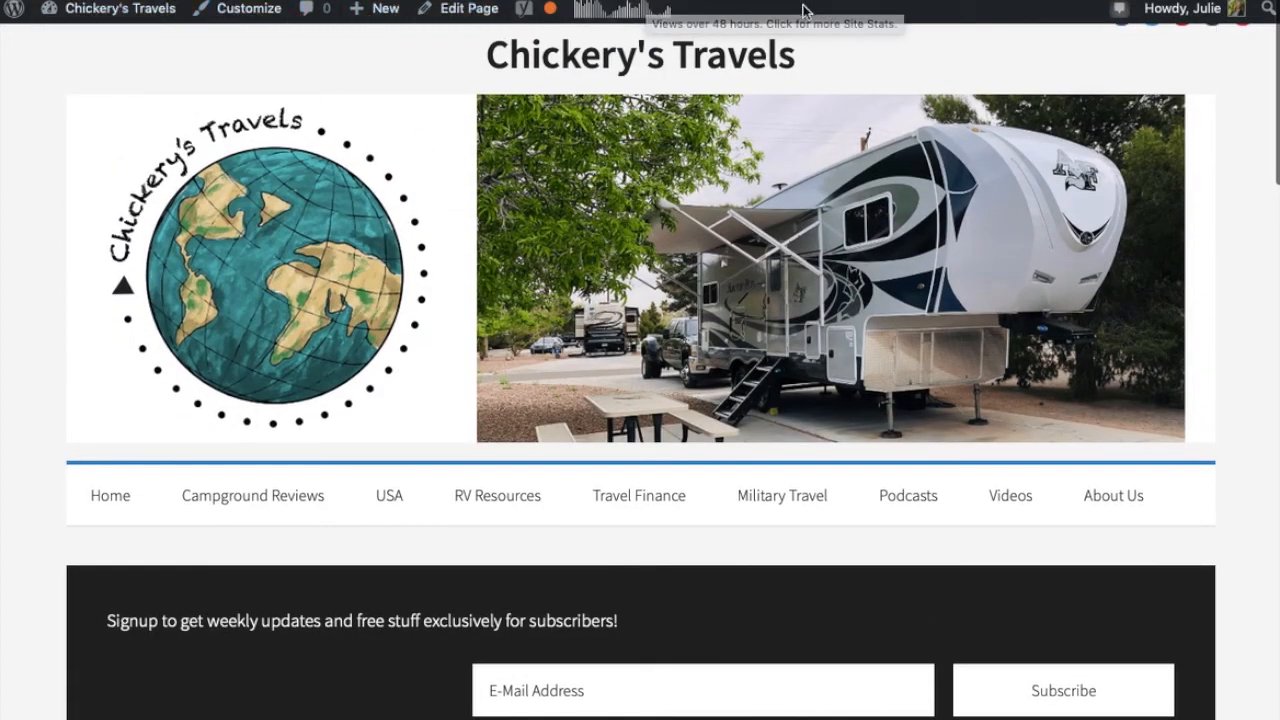
pyautogui.click(463, 12)
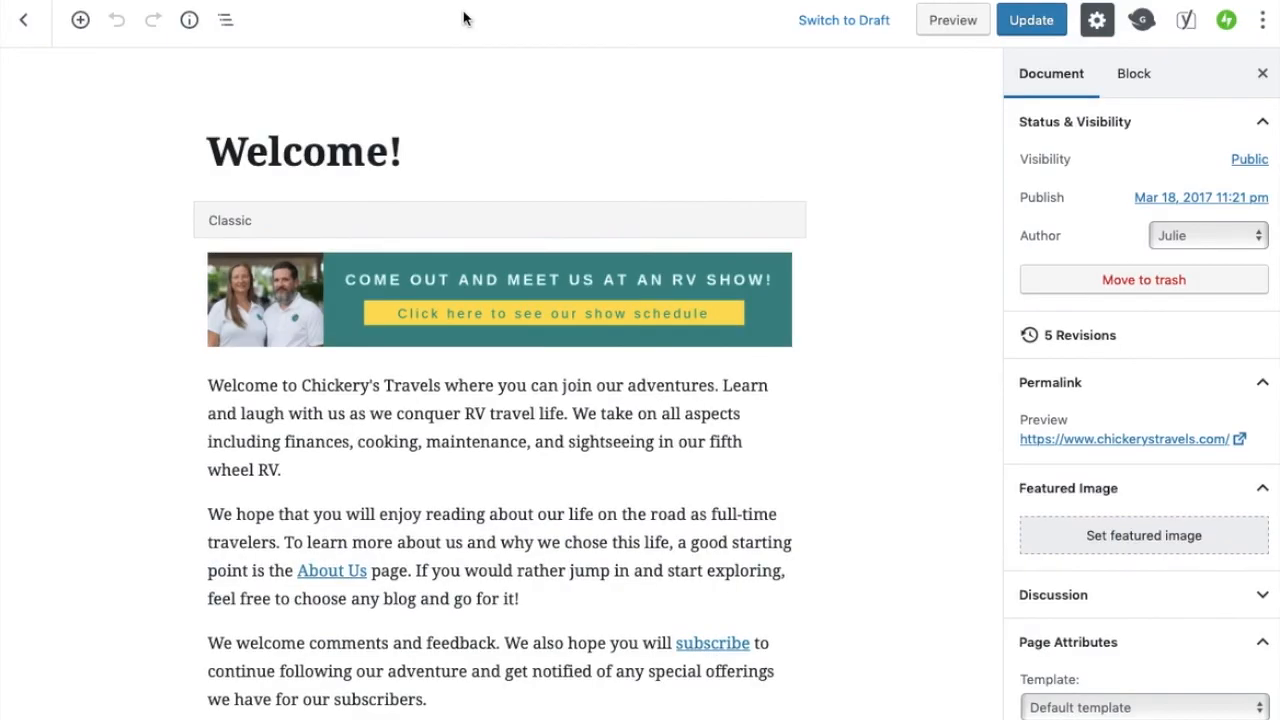